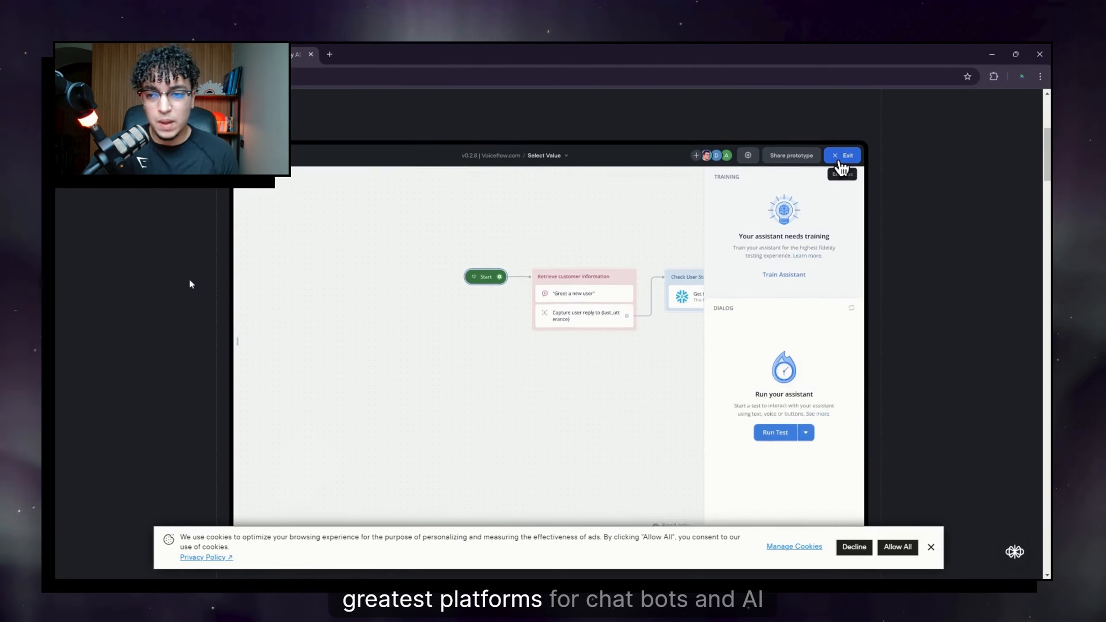
Step: Scroll up the Voiceflow landing page on the way into the app dashboard
scroll(189, 284, "up", 5)
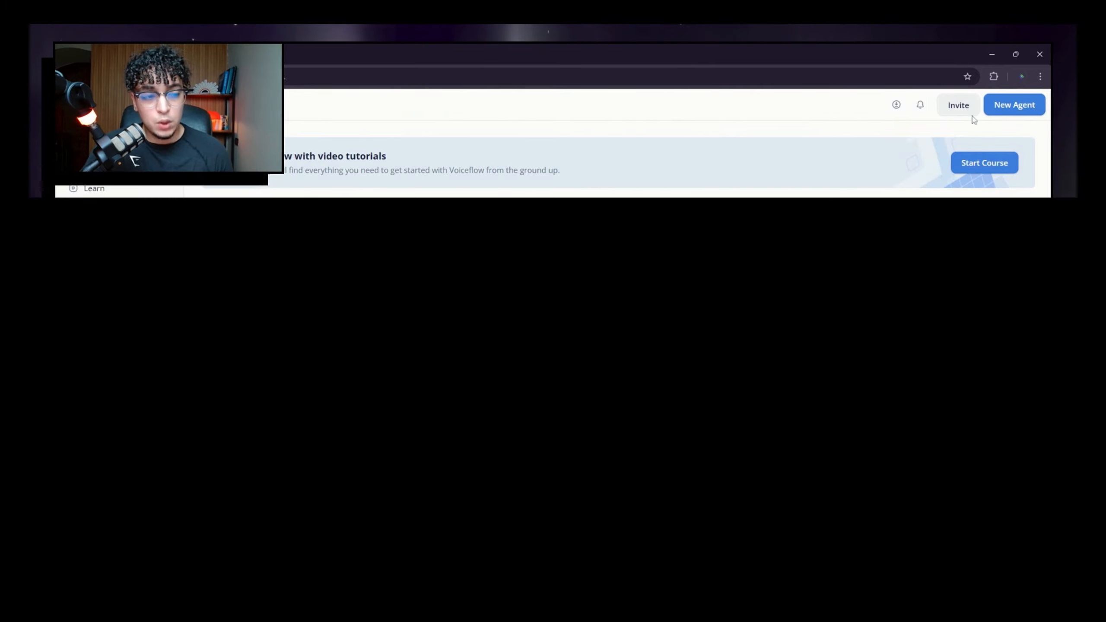
Step: Create a new agent called 'Lawfirm Chatbot' and skip the Import a webpage step
left_click(1033, 109)
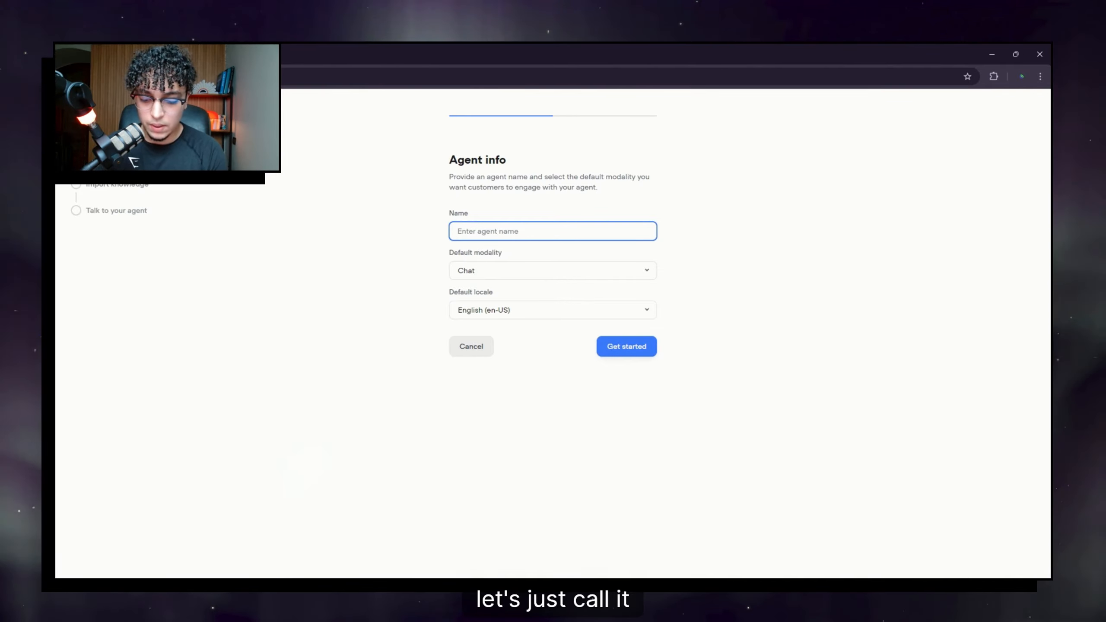
type("Lawfirm Cha")
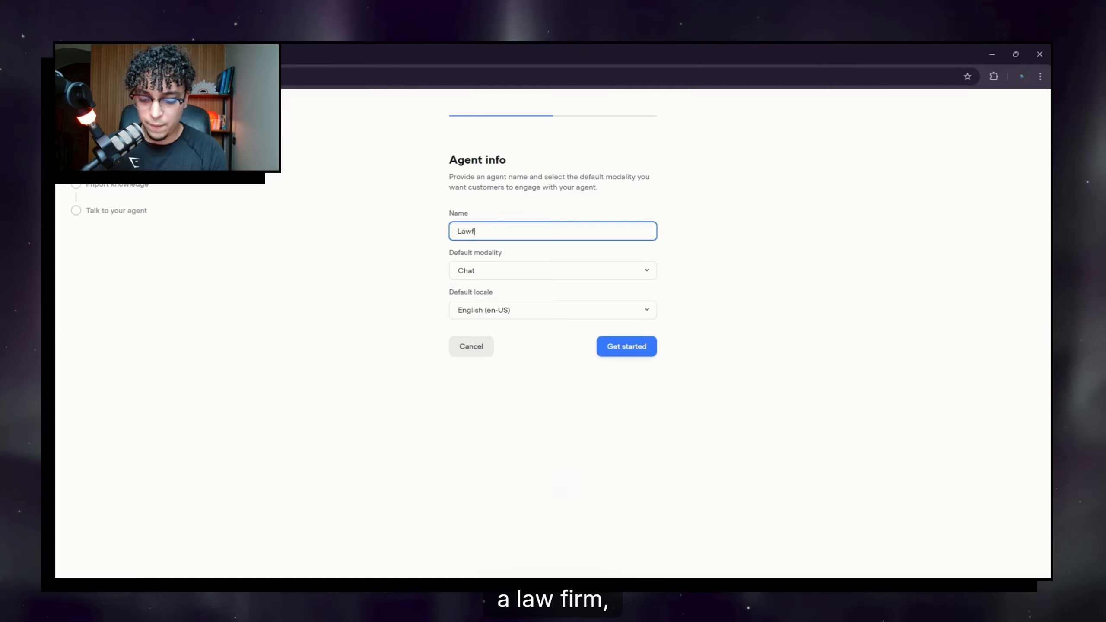
type("tbot")
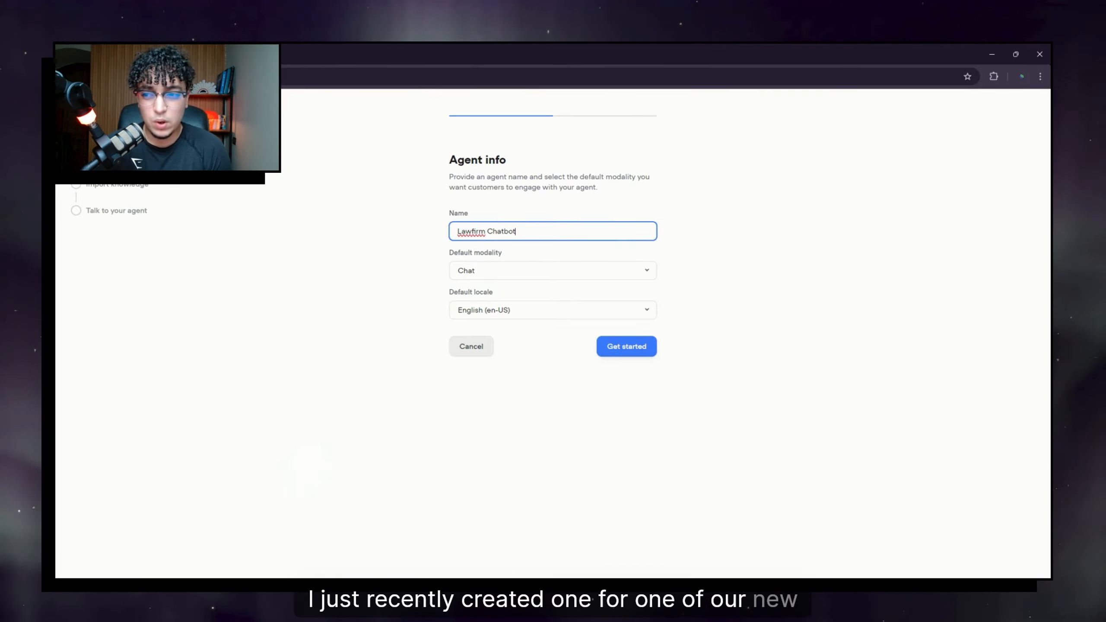
left_click(643, 349)
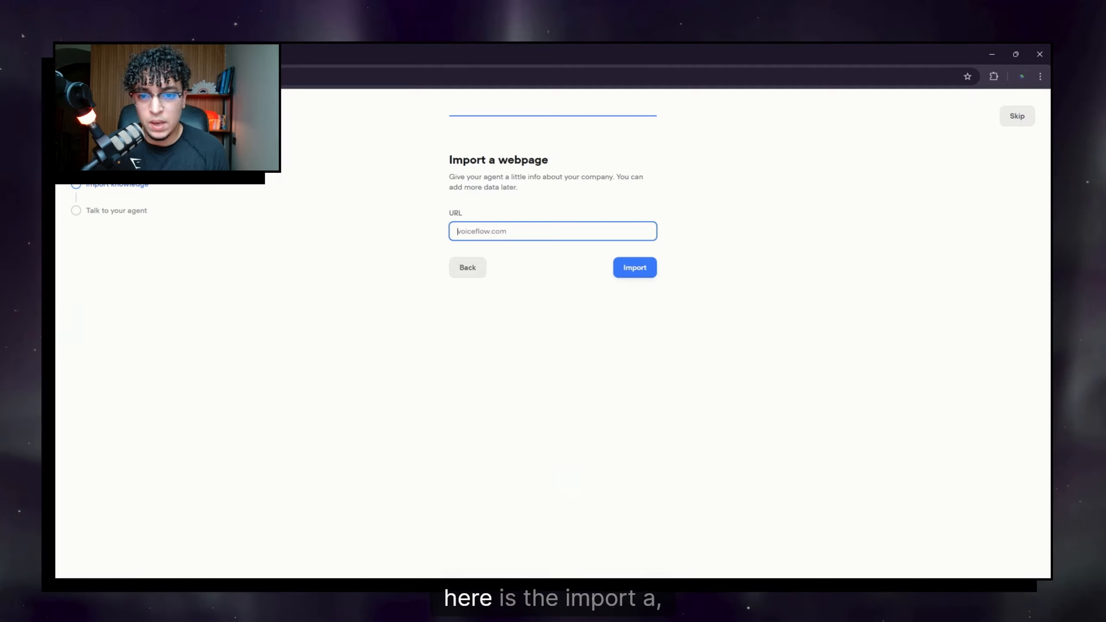
left_click_drag(497, 160, 560, 168)
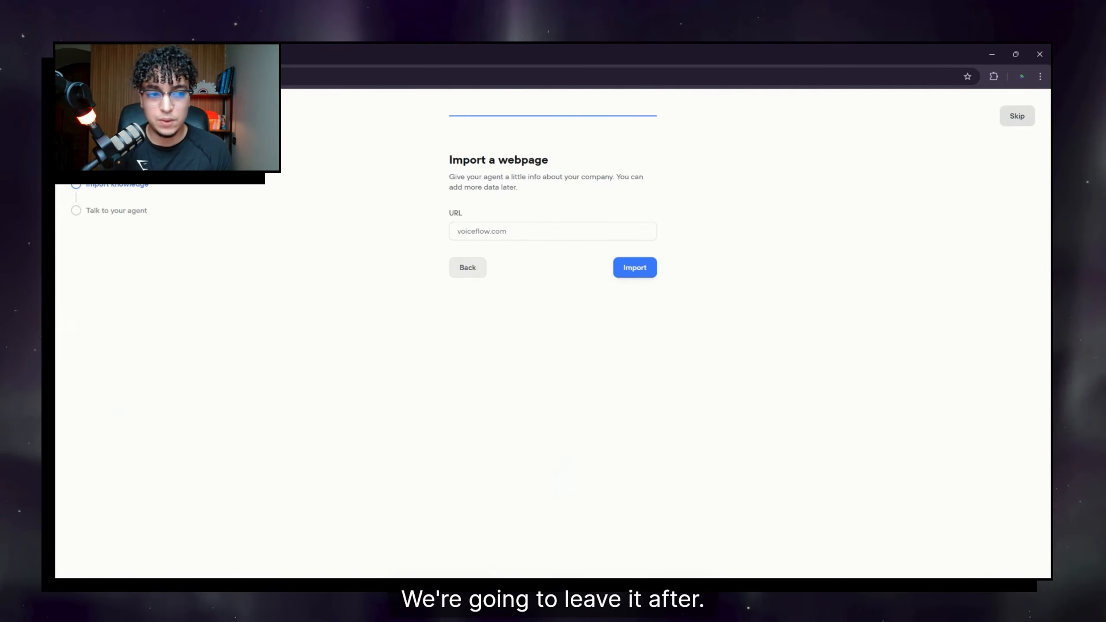
left_click(1014, 121)
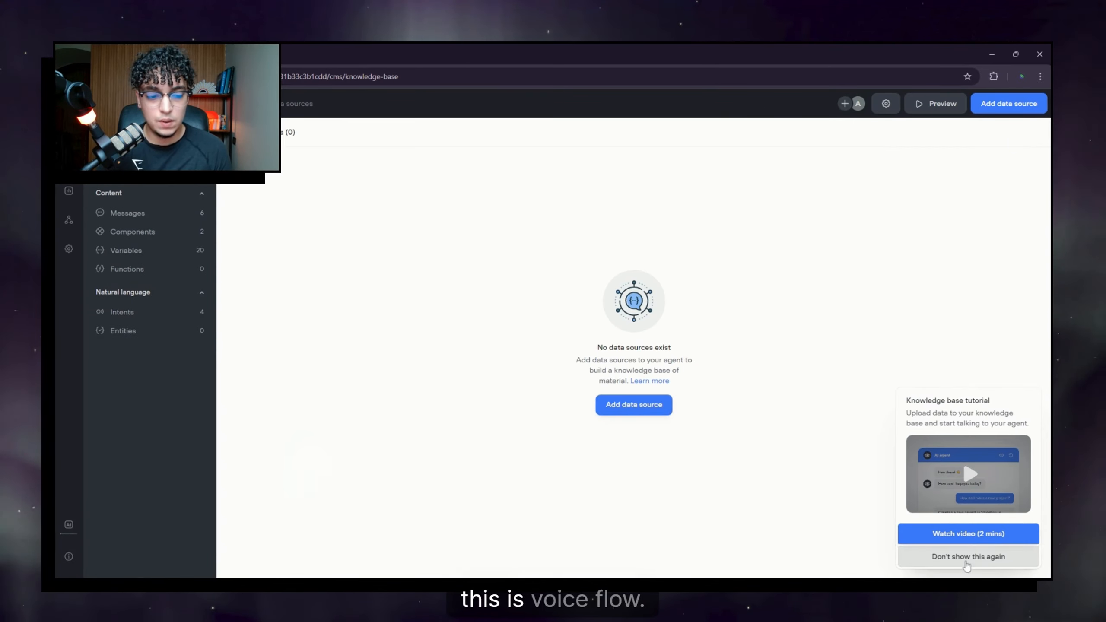
Step: Turn off the knowledge base tutorial permanently and show the Workflows list
left_click(953, 562)
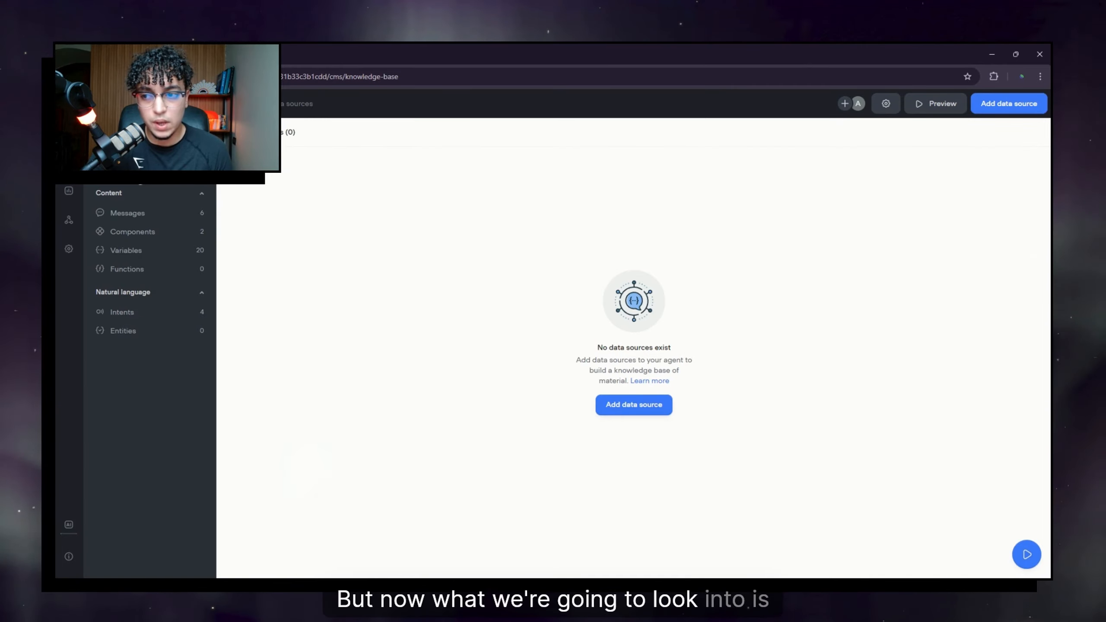
left_click(132, 171)
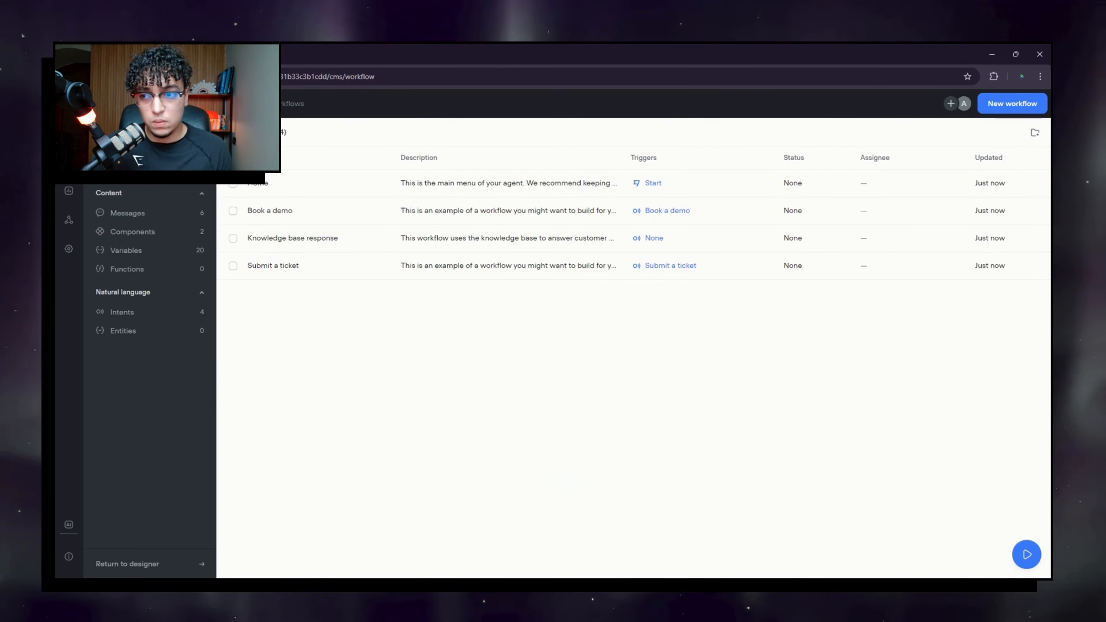
Step: Open the Home workflow in Trackpad mode and delete the template notes, video, Welcome block and label
left_click(327, 190)
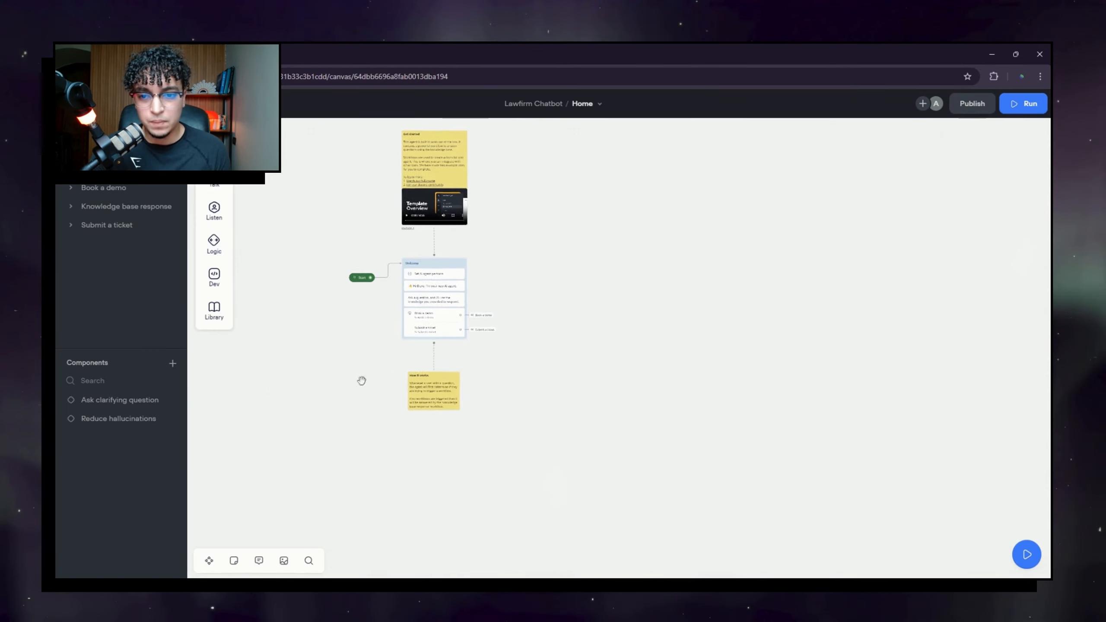
left_click(212, 562)
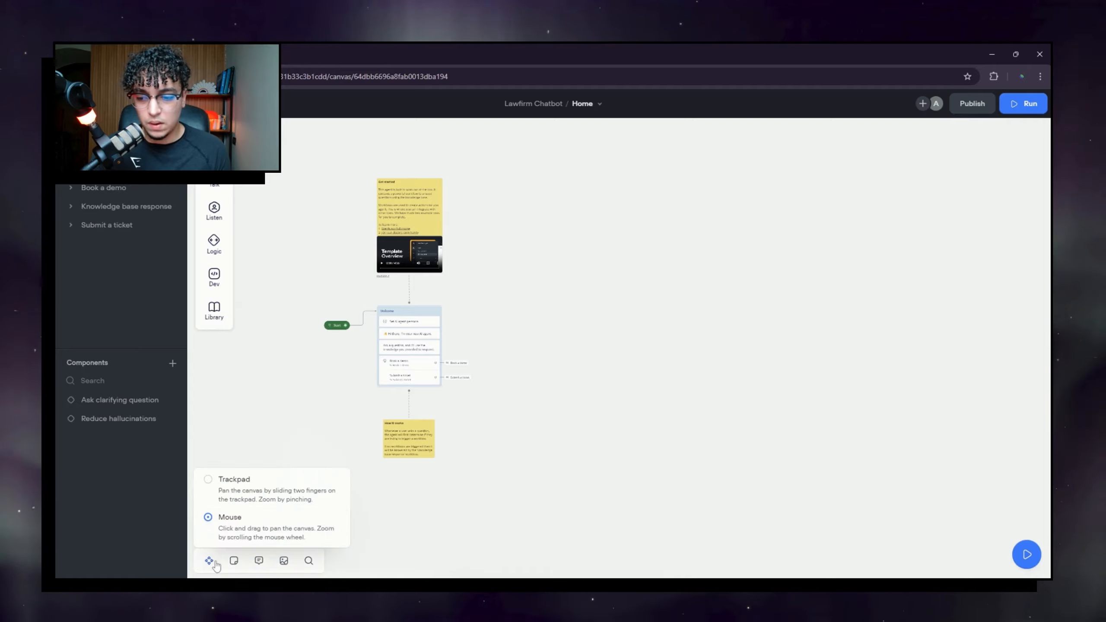
left_click(239, 487)
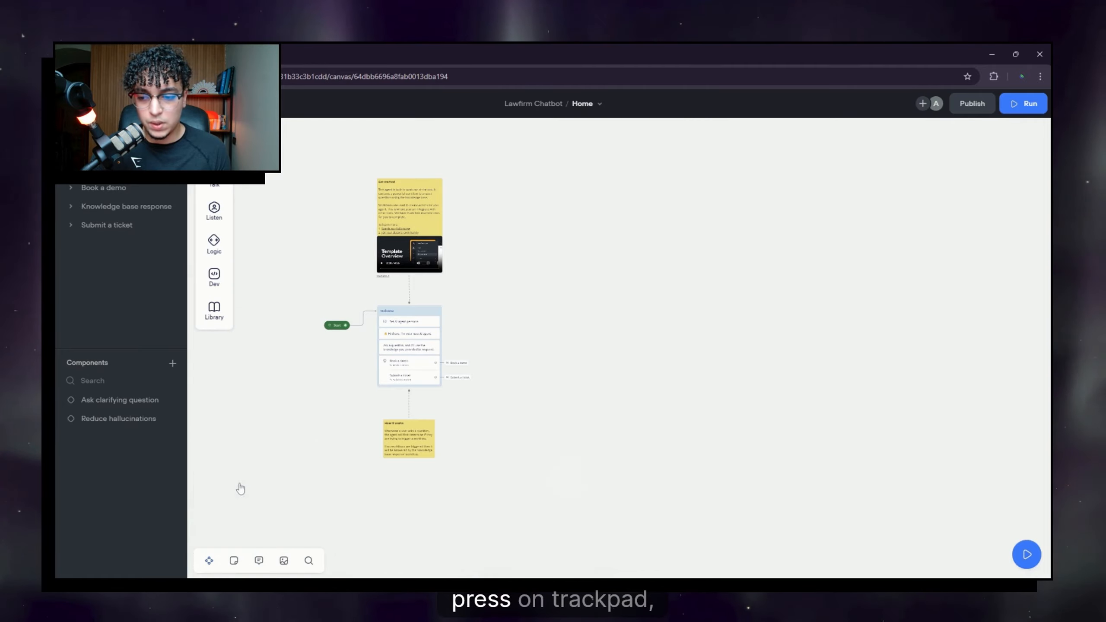
left_click_drag(375, 151, 449, 497)
key("Delete")
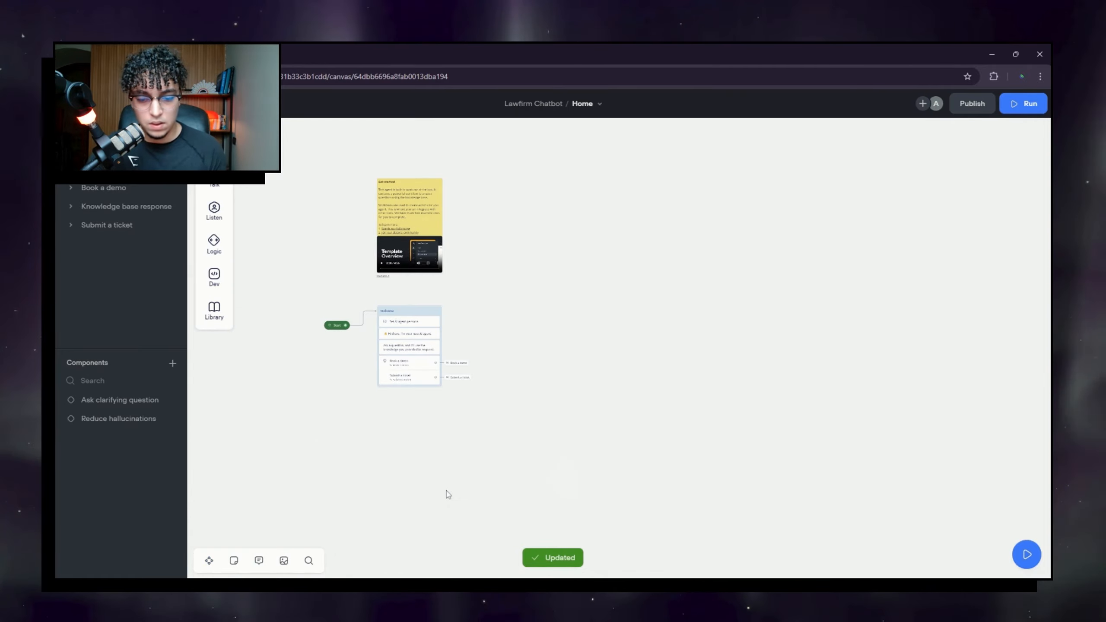
left_click_drag(340, 200, 559, 382)
key("Delete")
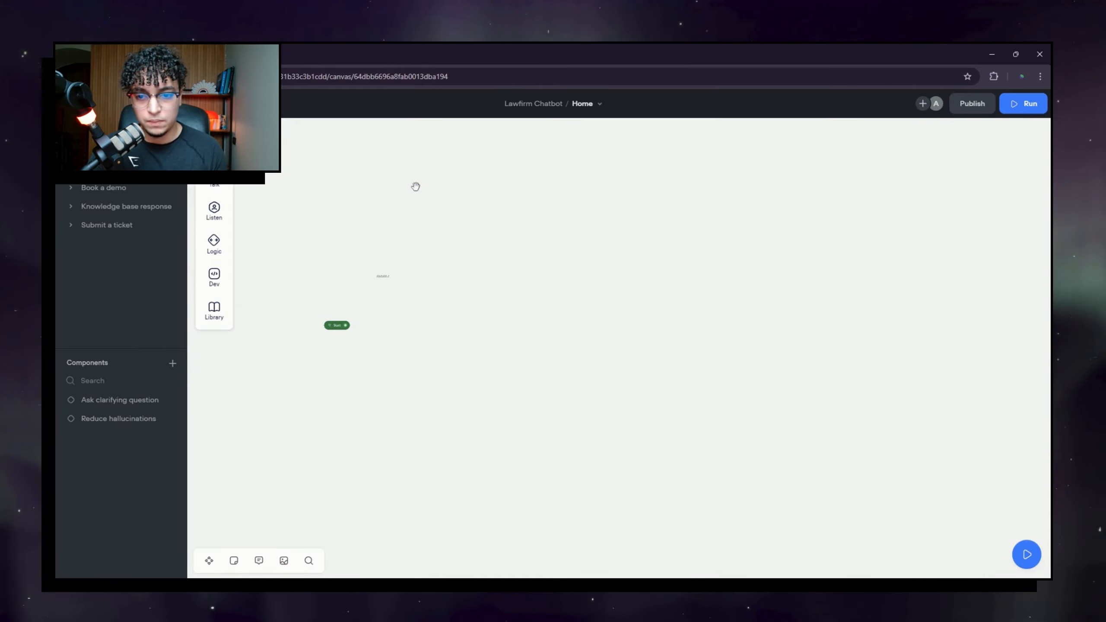
left_click_drag(401, 219, 388, 292)
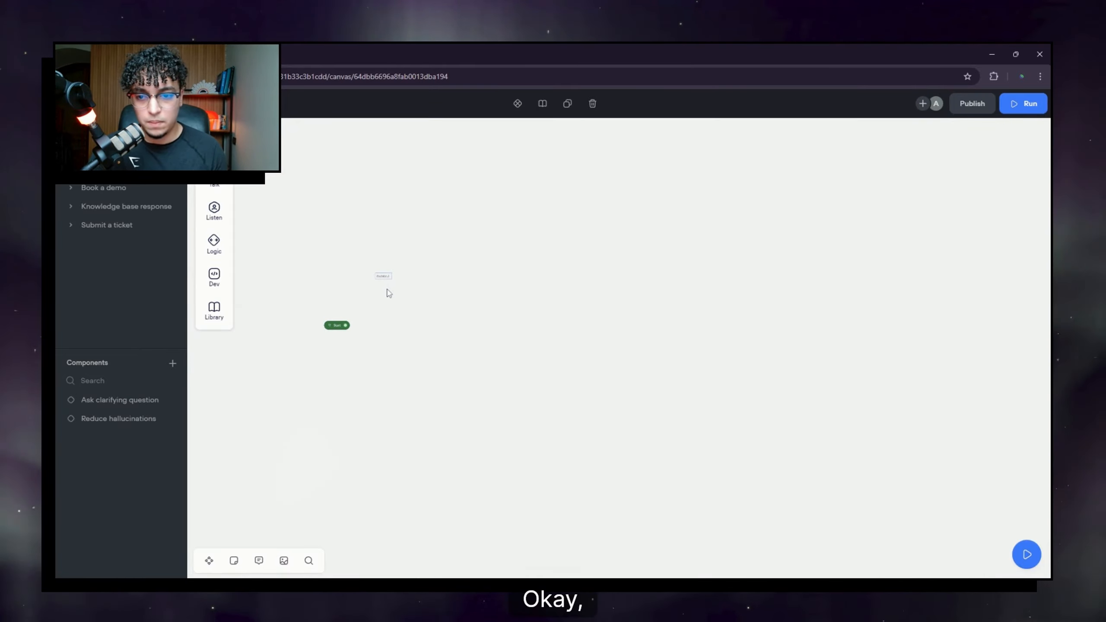
key("Delete")
Step: Switch canvas navigation back to Mouse mode
scroll(402, 410, "down", 3)
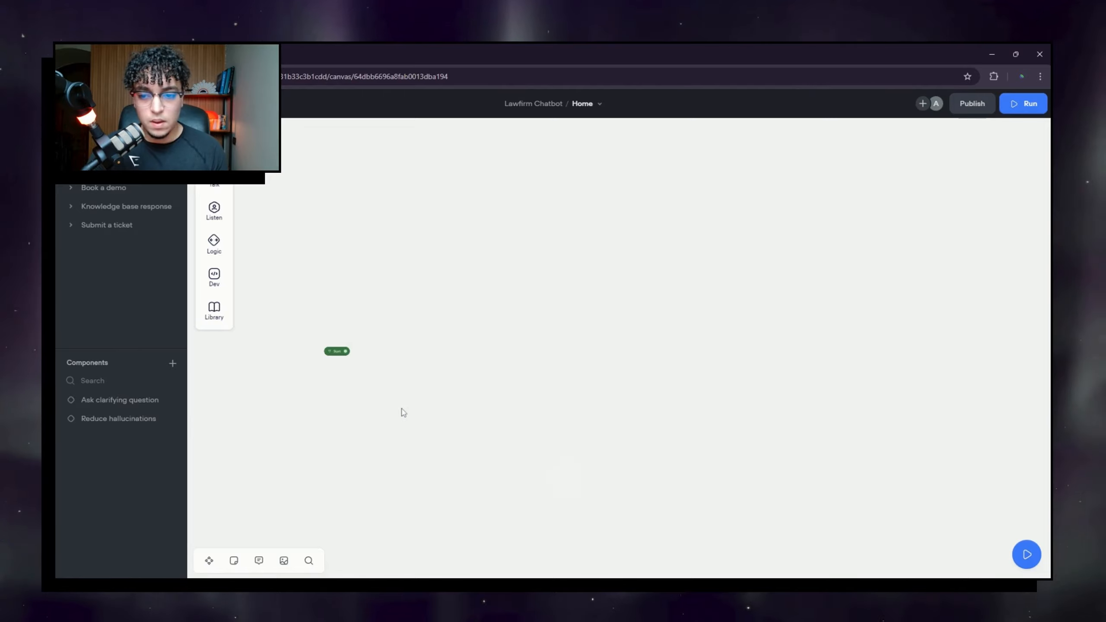
left_click(208, 564)
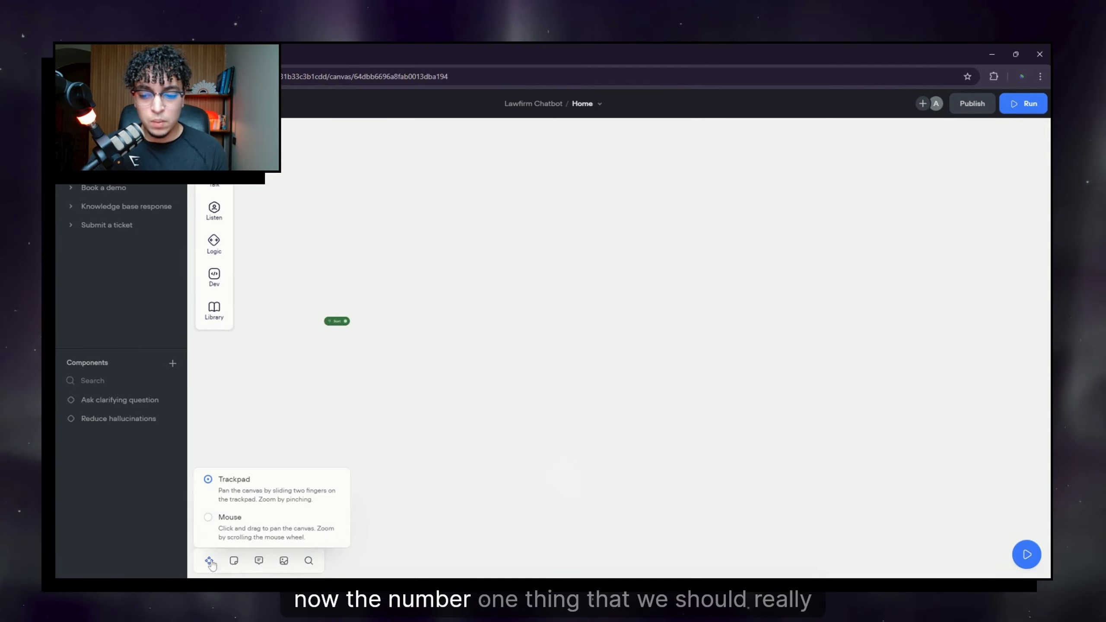
left_click(266, 533)
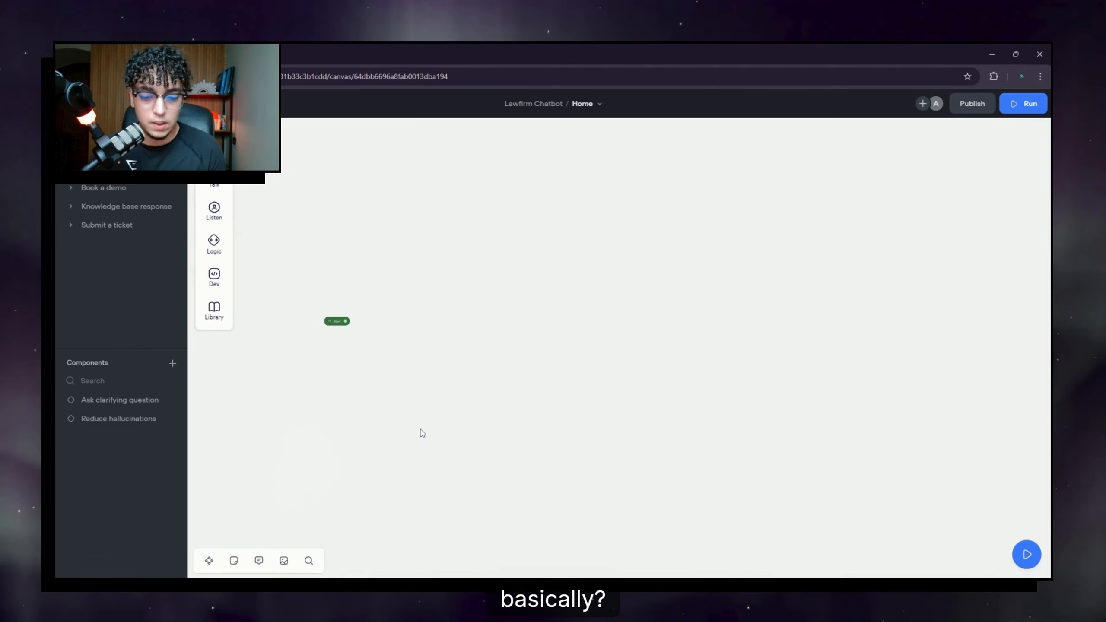
scroll(421, 432, "up", 3)
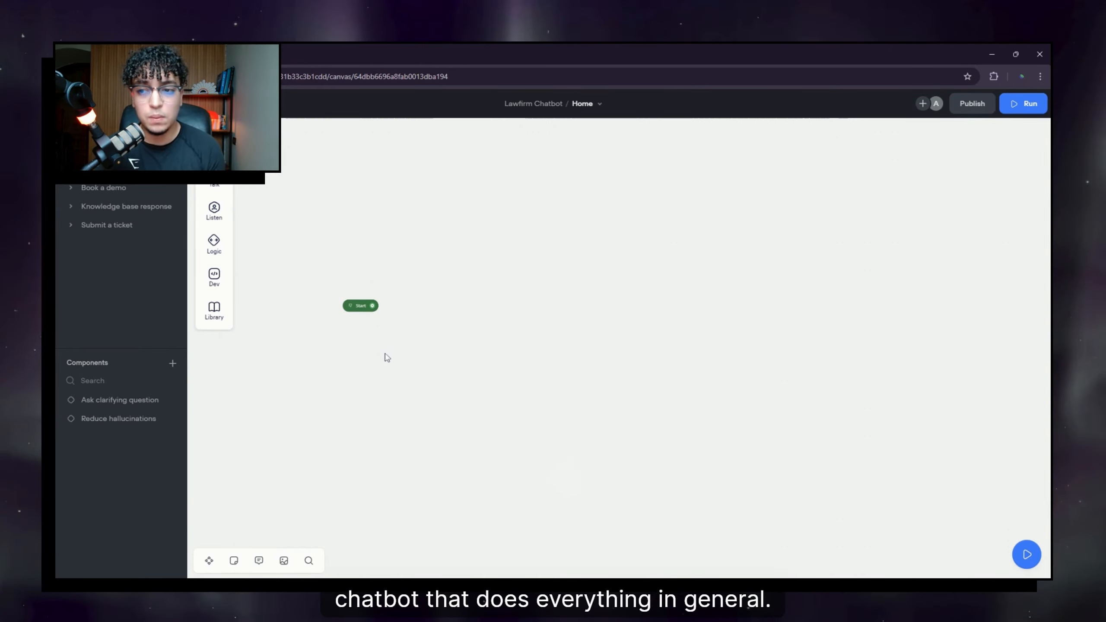
Step: Pan and zoom across the finished example chatbot flow to inspect its blocks
left_click_drag(459, 361, 431, 344)
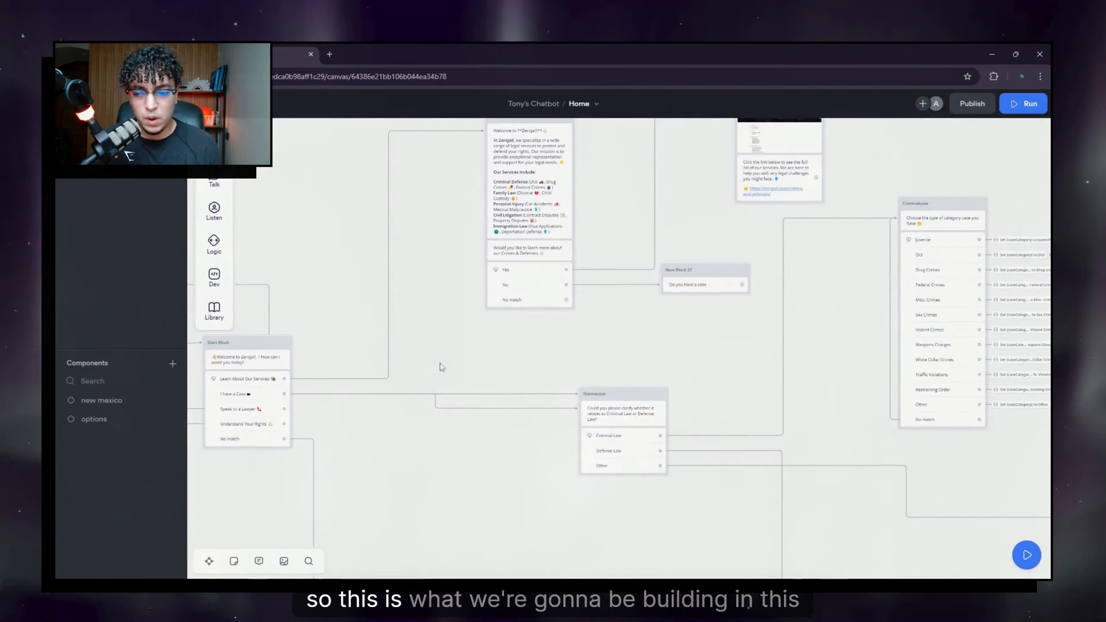
left_click_drag(439, 368, 627, 314)
scroll(615, 366, "down", 5)
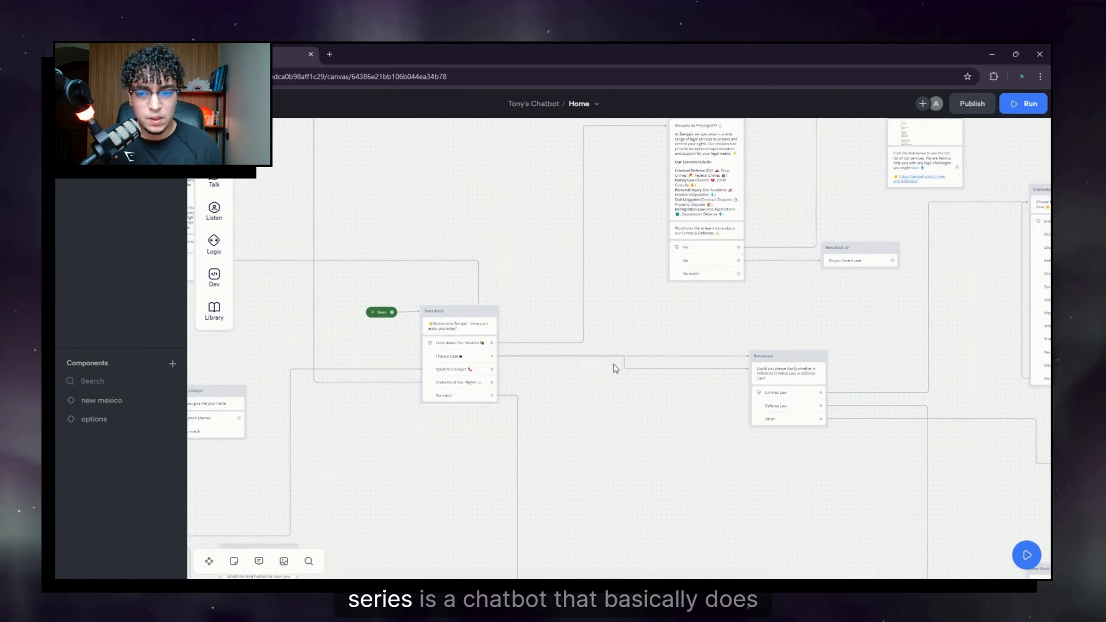
left_click_drag(624, 410, 462, 348)
left_click_drag(680, 345, 507, 332)
scroll(510, 331, "down", 10)
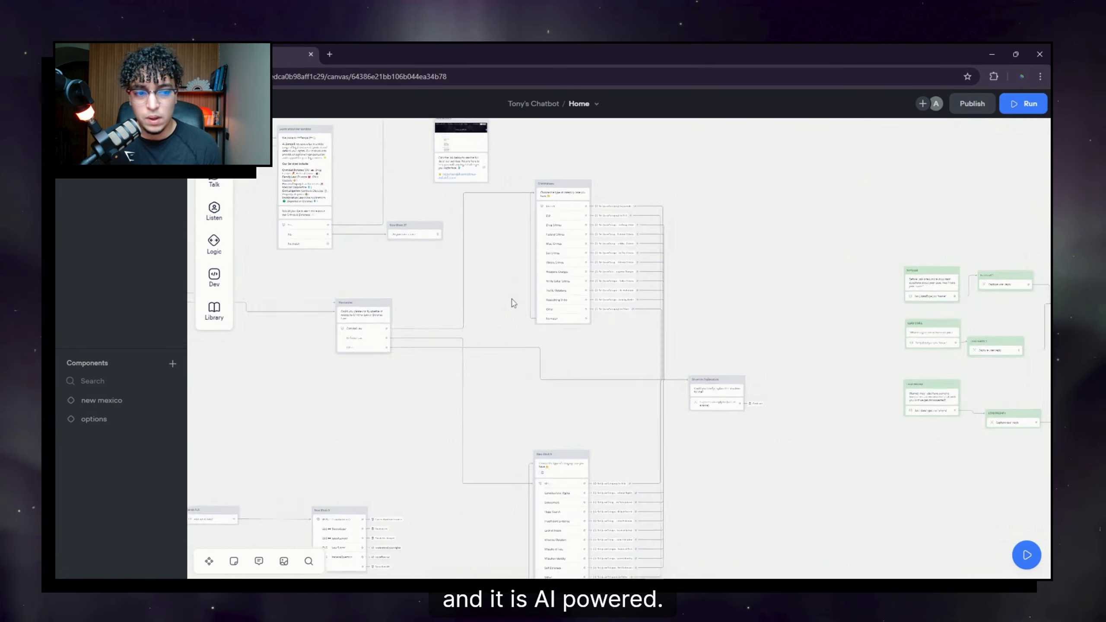
scroll(514, 346, "up", 10)
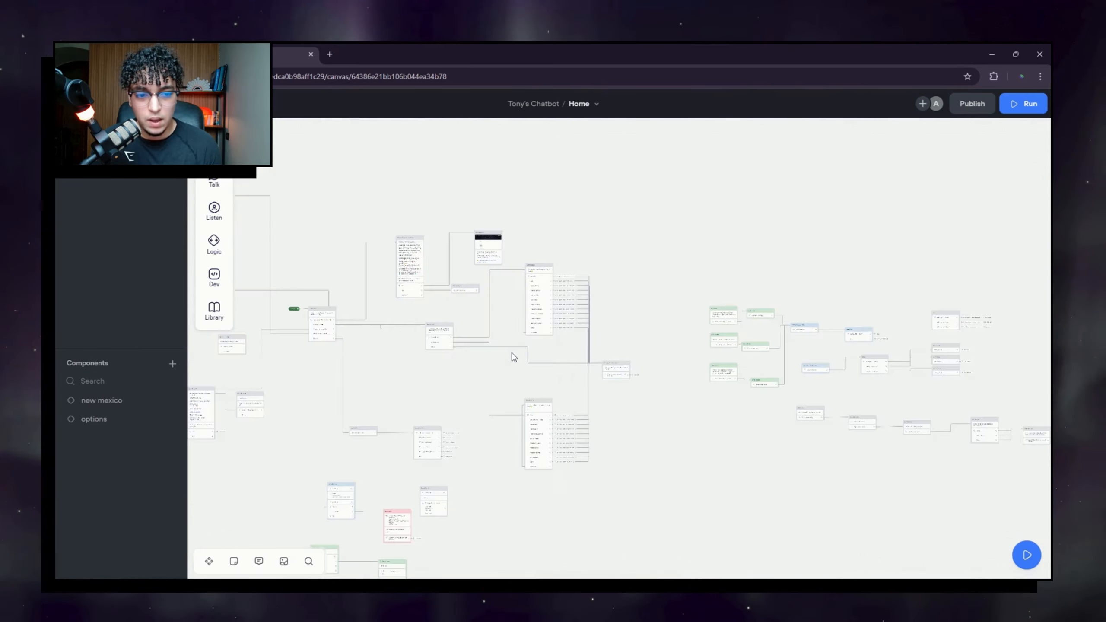
left_click_drag(592, 395, 454, 360)
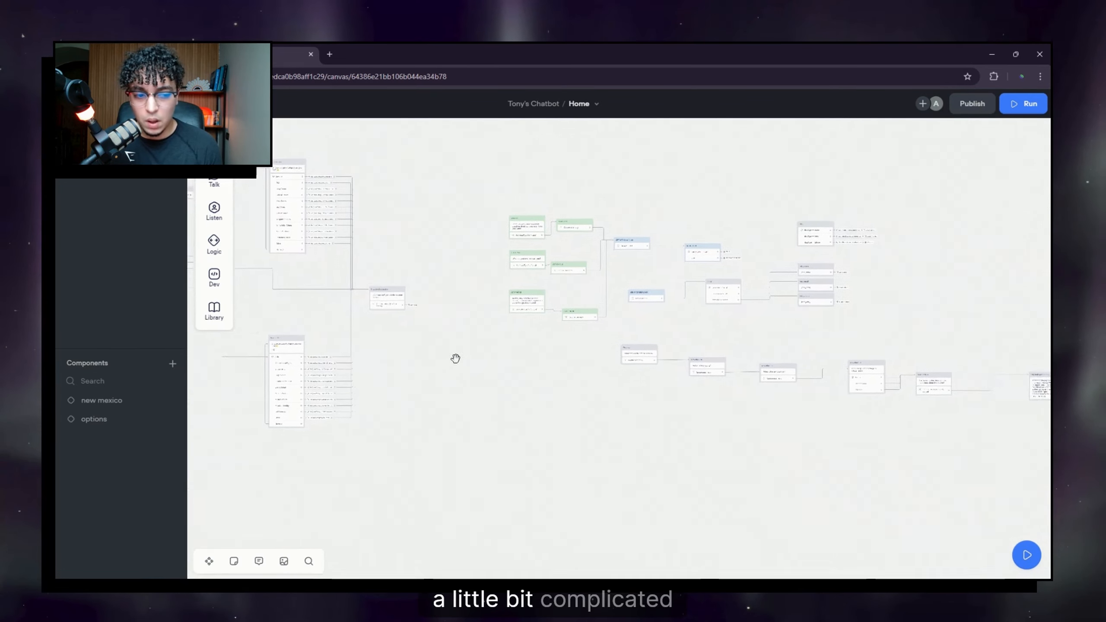
scroll(609, 408, "up", 5)
scroll(445, 342, "up", 5)
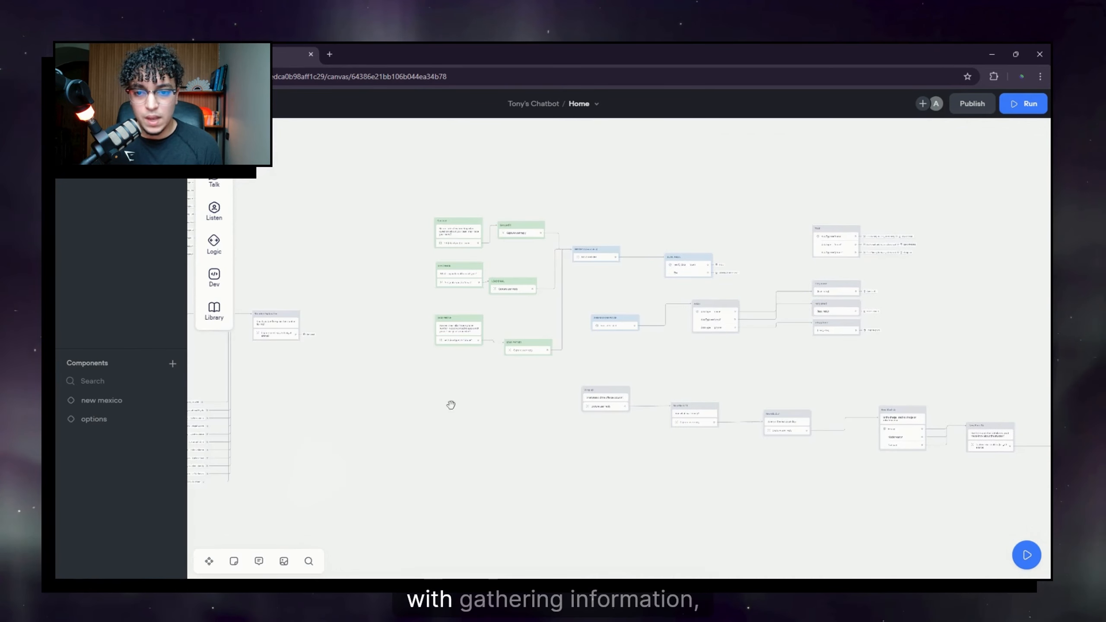
left_click_drag(764, 384, 407, 319)
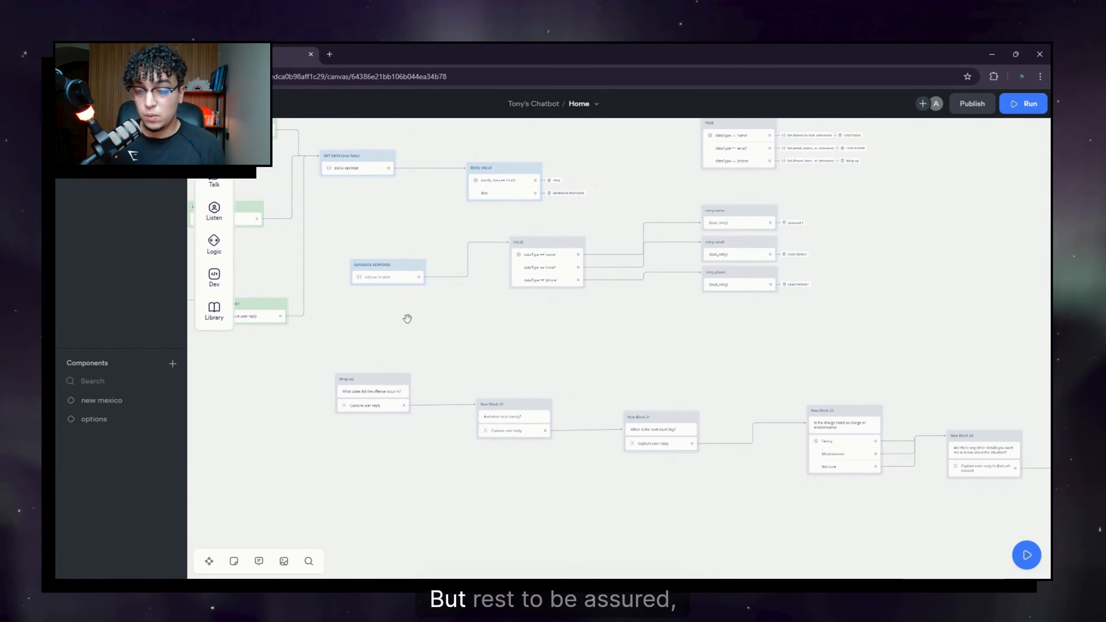
left_click_drag(773, 352, 697, 306)
left_click_drag(468, 382, 778, 373)
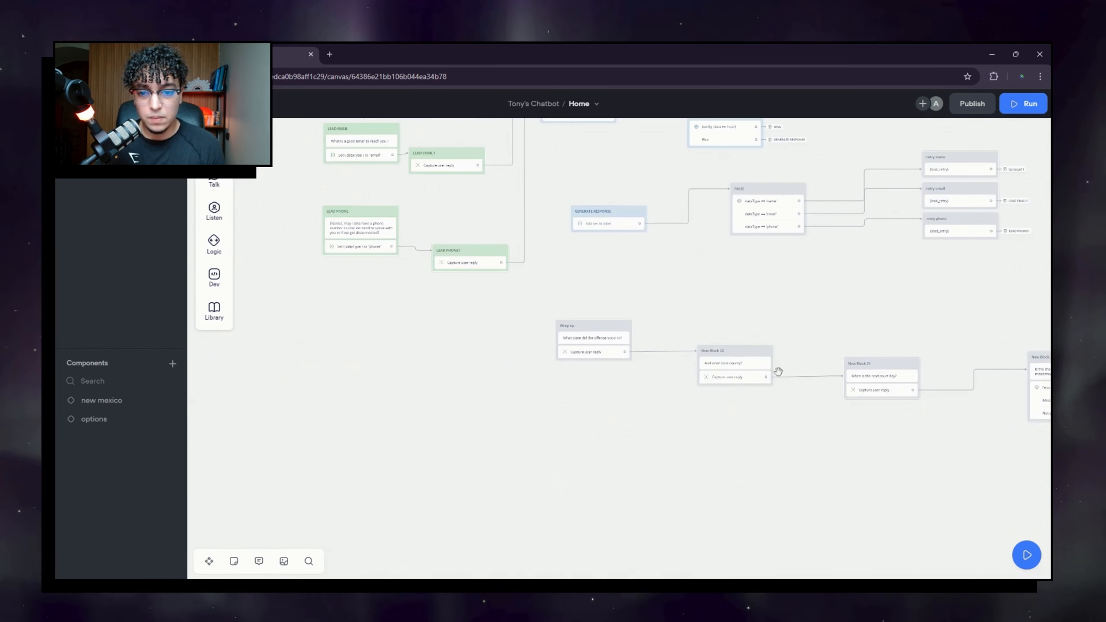
mouse_move(392, 402)
left_mouse_down()
mouse_move(815, 457)
mouse_move(318, 367)
left_mouse_up()
left_click_drag(1033, 305, 452, 324)
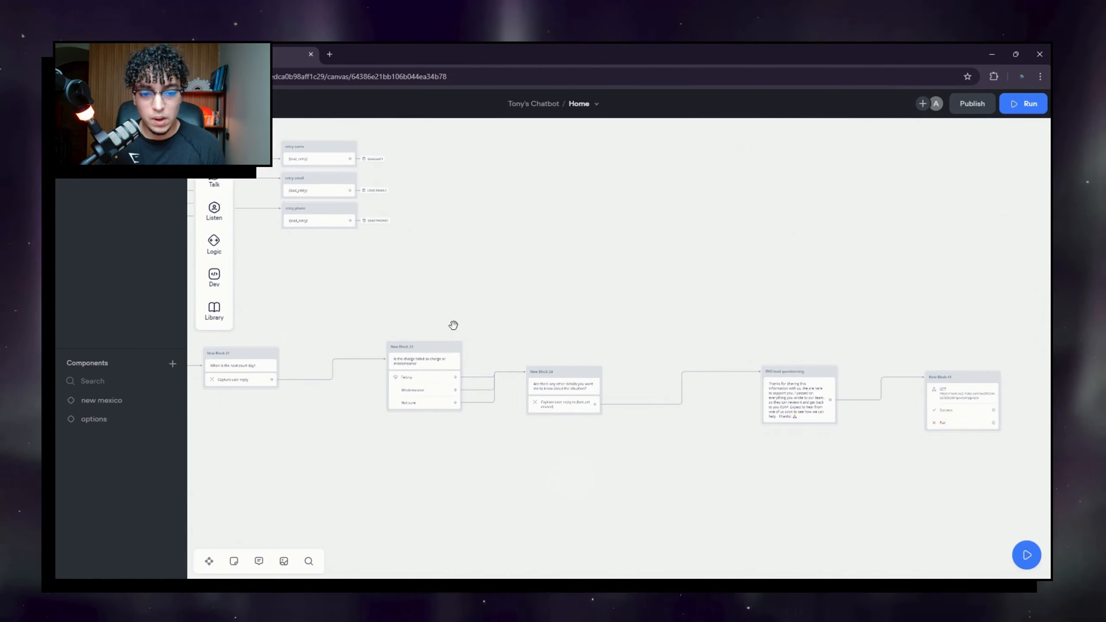
left_click_drag(906, 301, 667, 289)
scroll(740, 373, "up", 2)
scroll(714, 398, "down", 3)
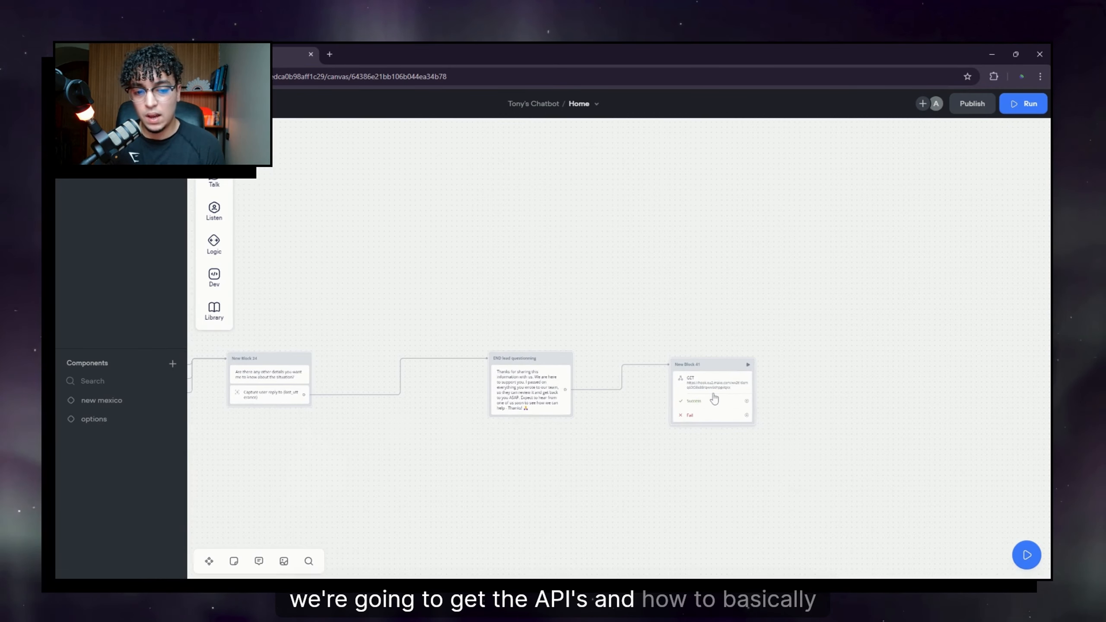
scroll(714, 398, "down", 4)
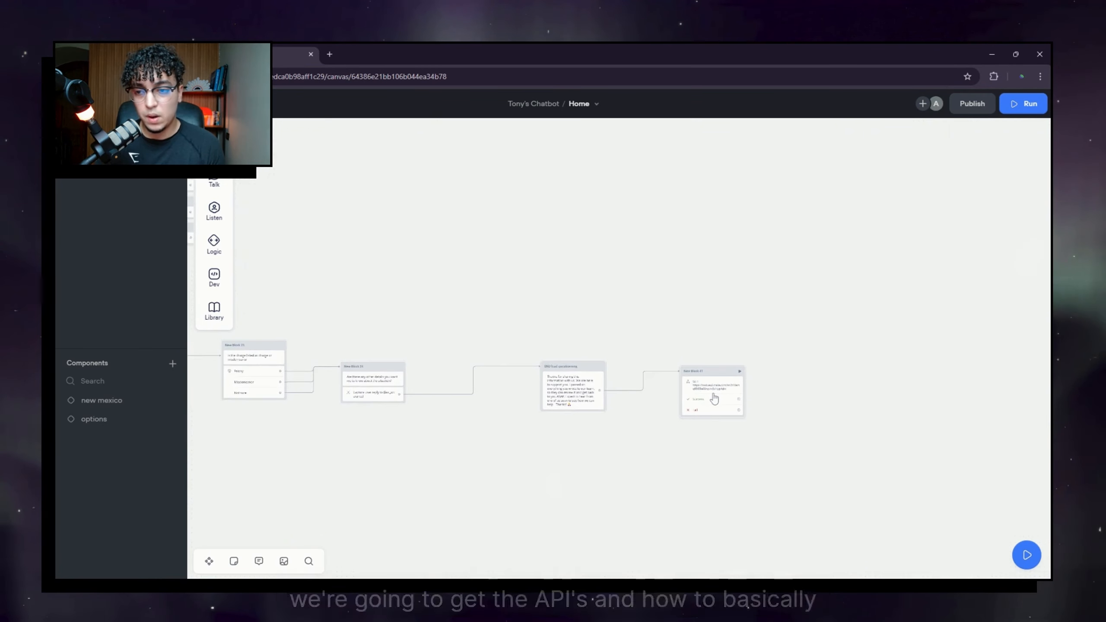
mouse_move(443, 270)
left_mouse_down()
mouse_move(847, 291)
mouse_move(931, 277)
left_mouse_up()
left_click_drag(395, 380, 658, 403)
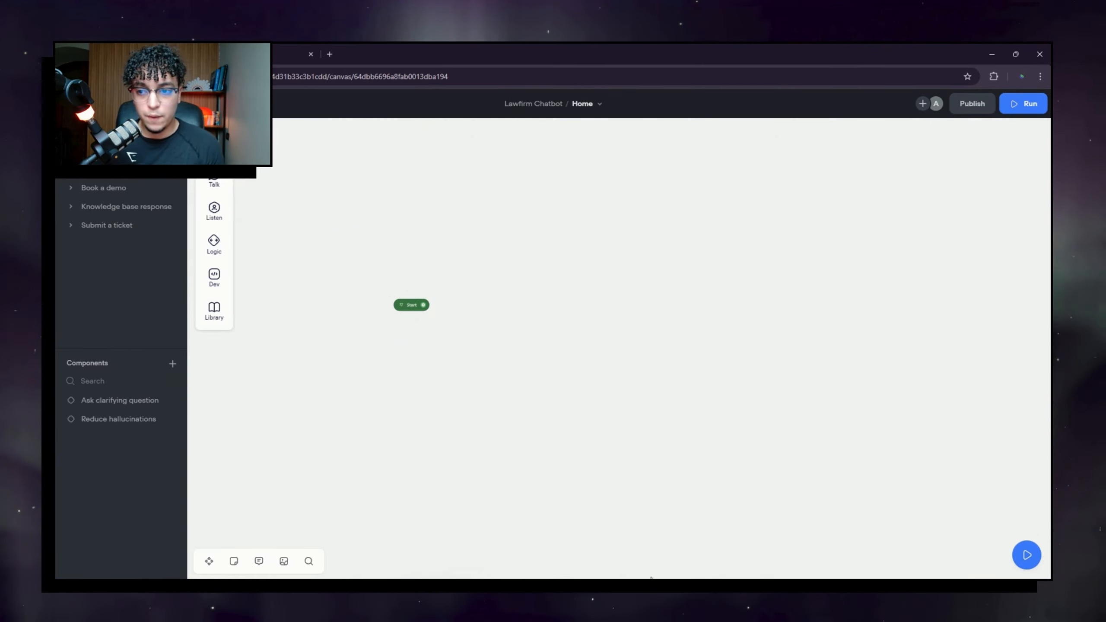
Step: Add a message block beside Start welcoming visitors to the law firm and asking 'How can I help you today'
mouse_move(220, 192)
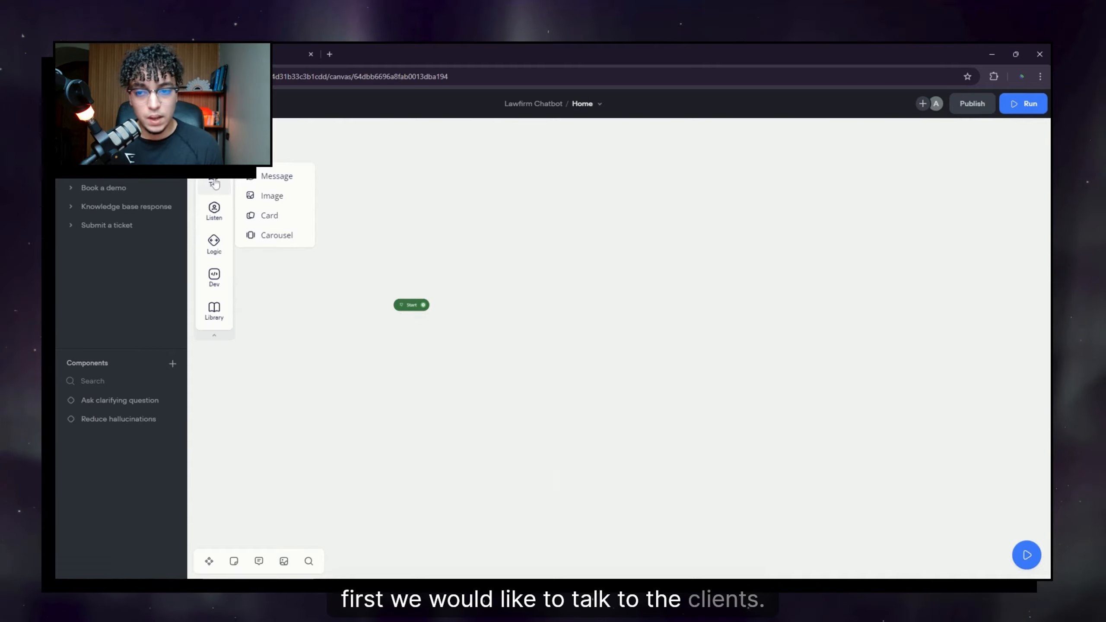
left_click_drag(277, 176, 582, 281)
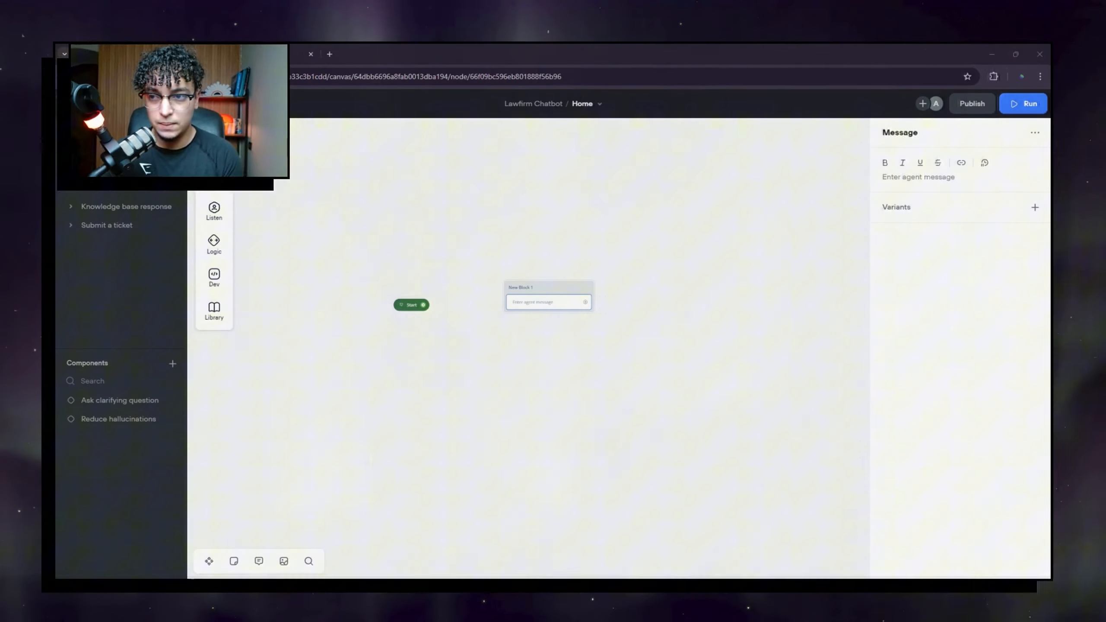
type("W")
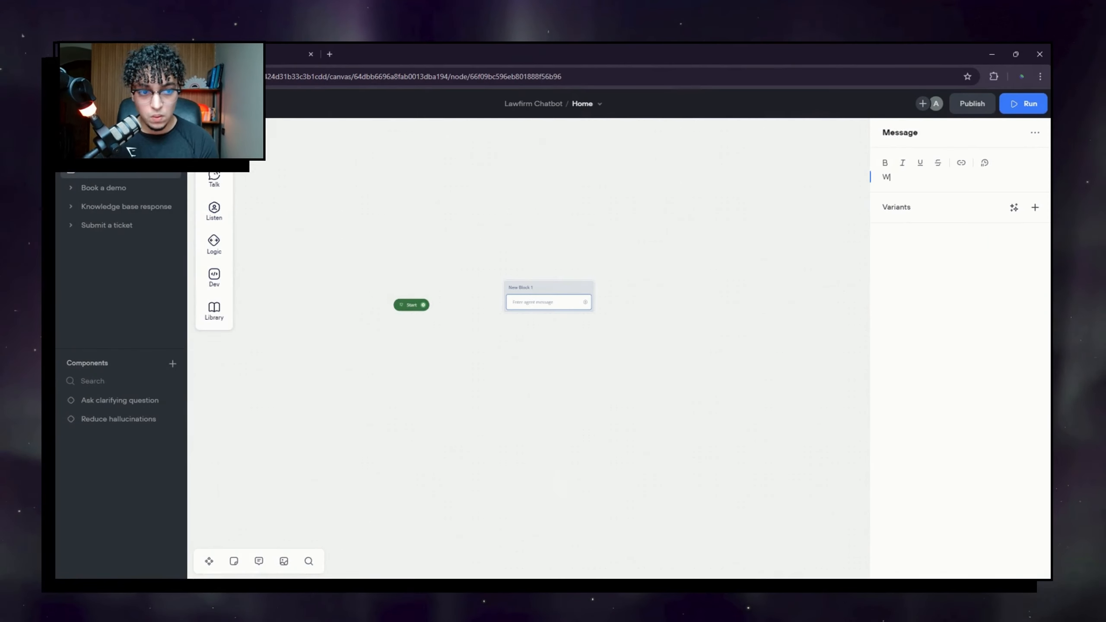
type("elc")
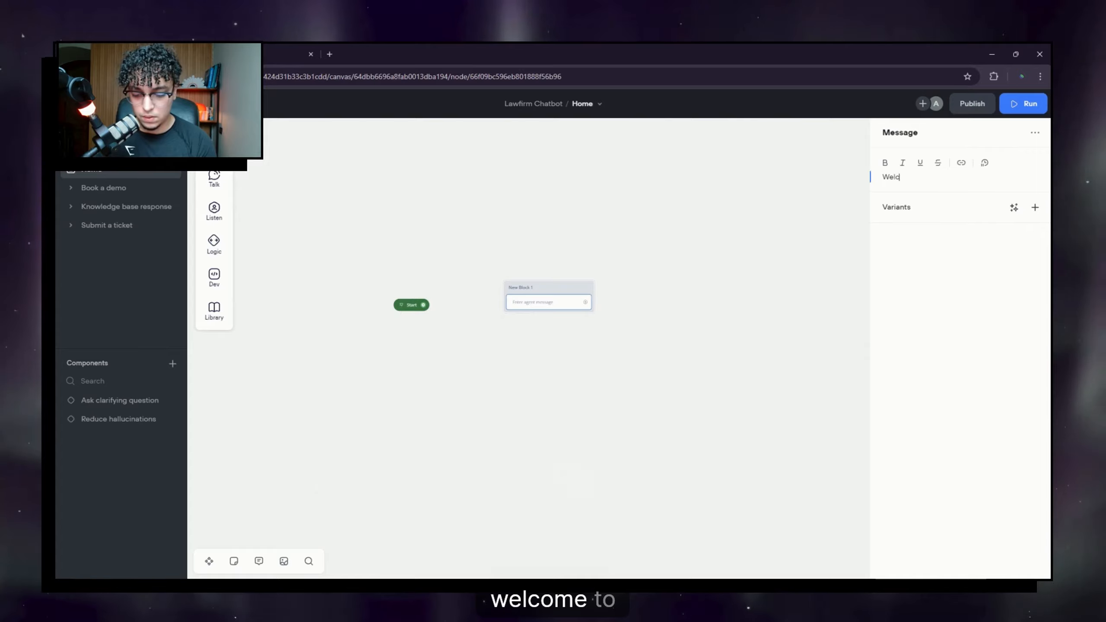
type("om top")
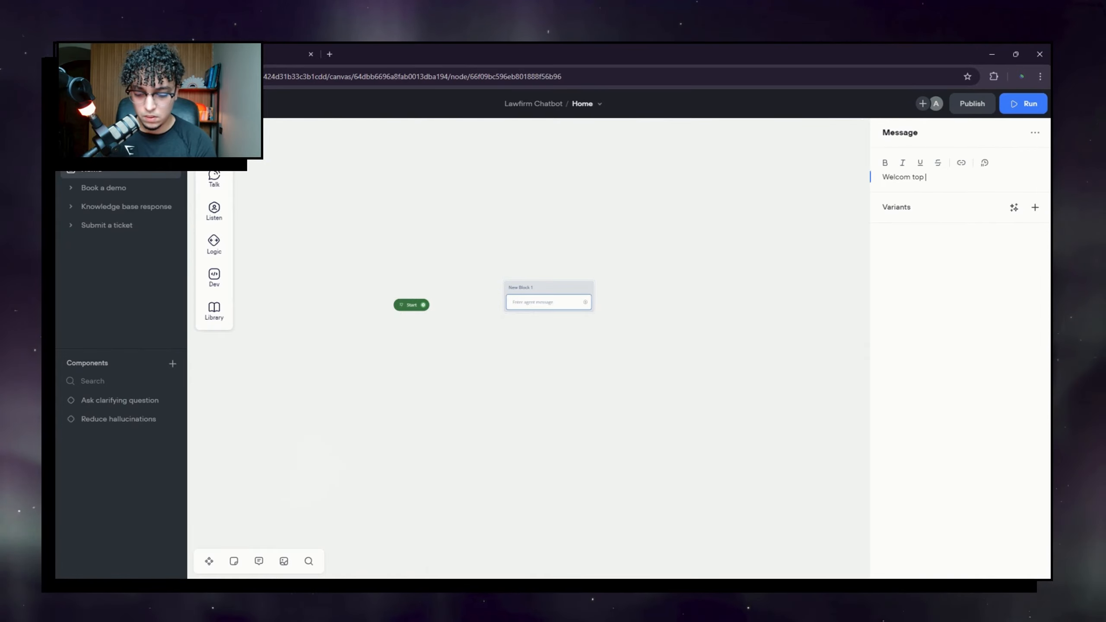
type(" Jad's")
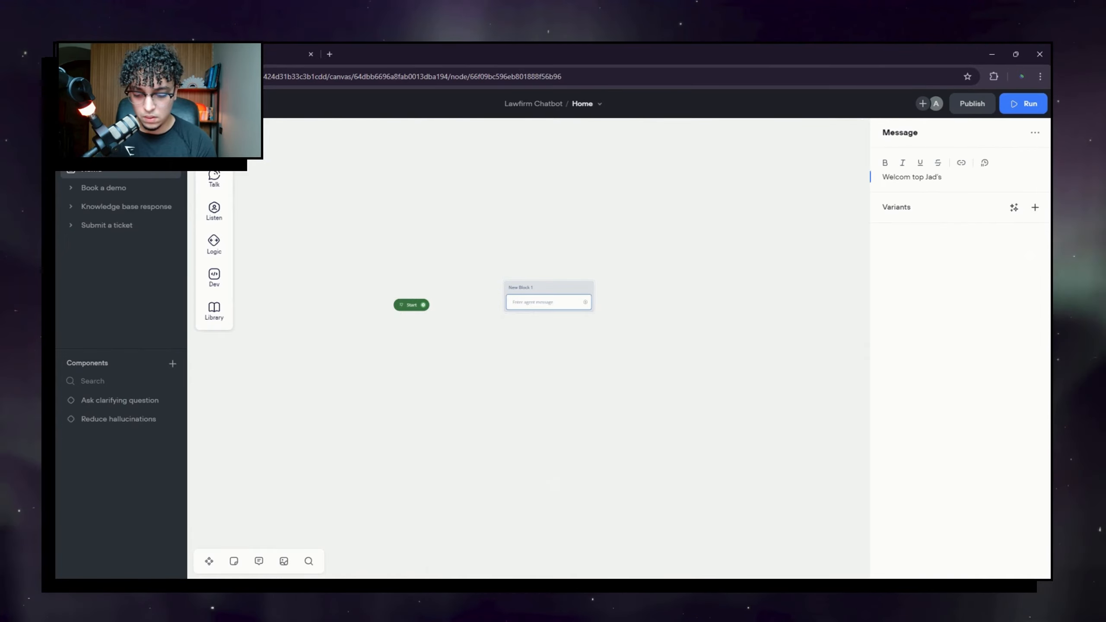
type(" lLaw")
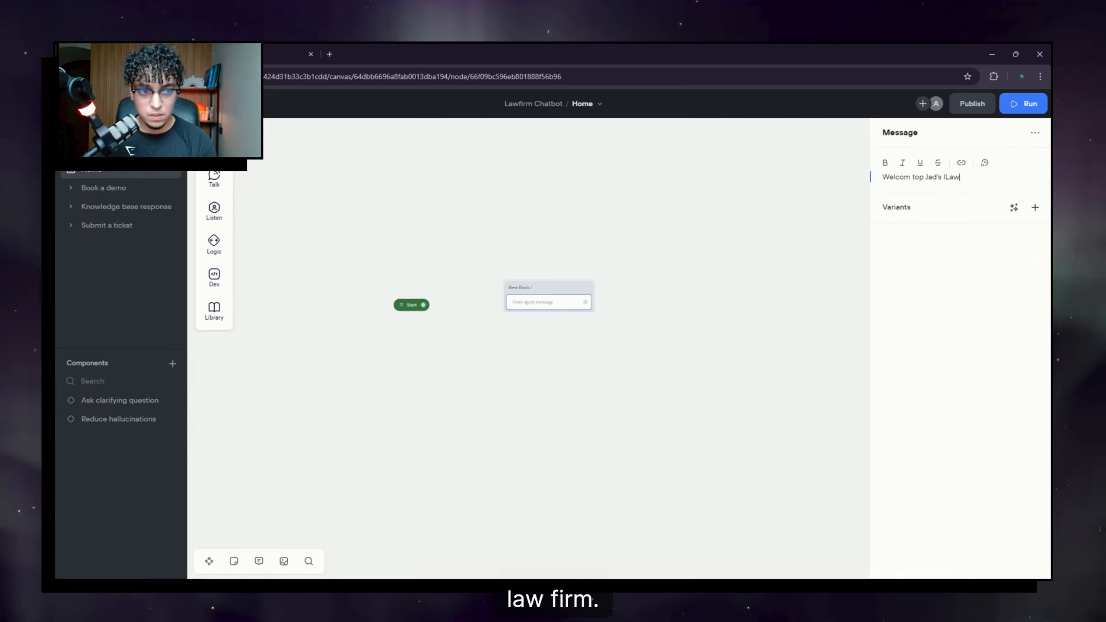
type("firm")
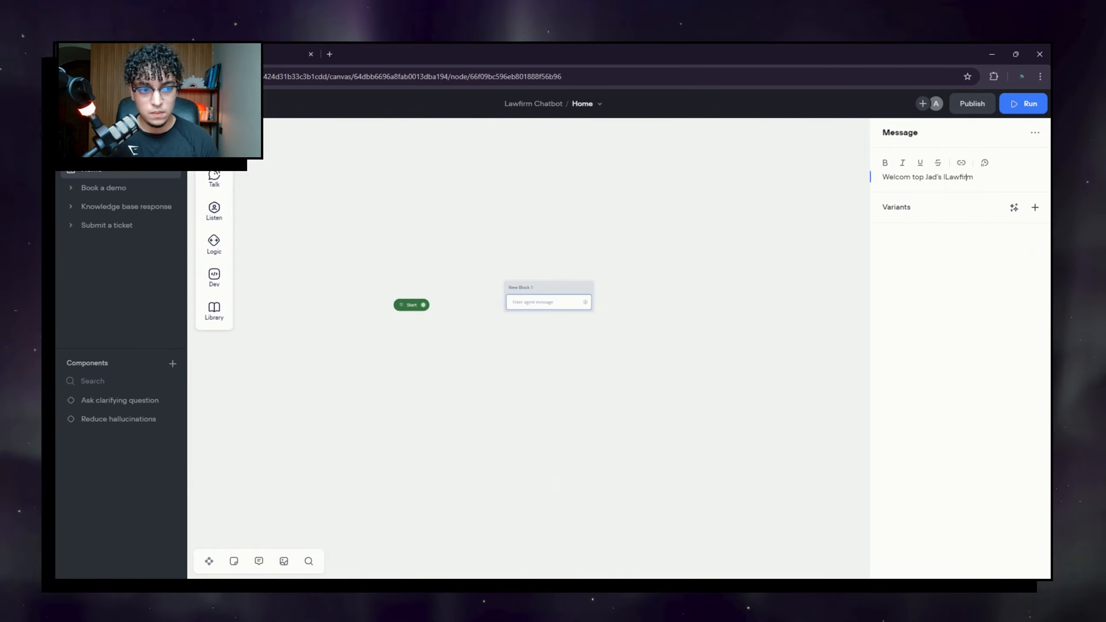
key("Left")
key("Left")
key("Left")
key("Left")
key("Left")
key("Left")
key("BackSpace")
key("Right")
key("Right")
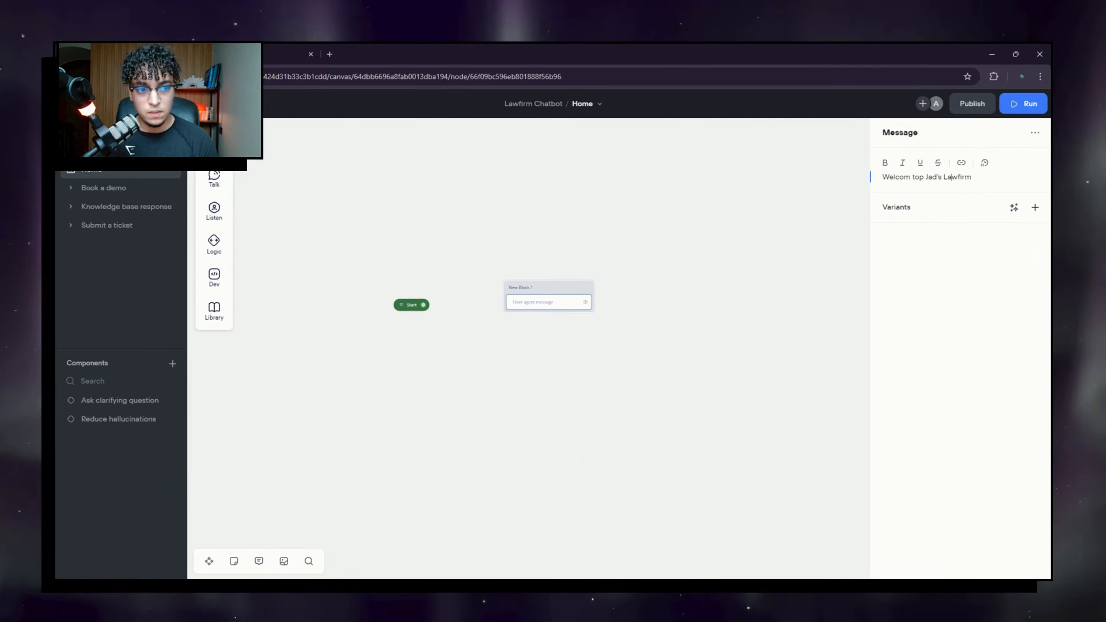
key("End")
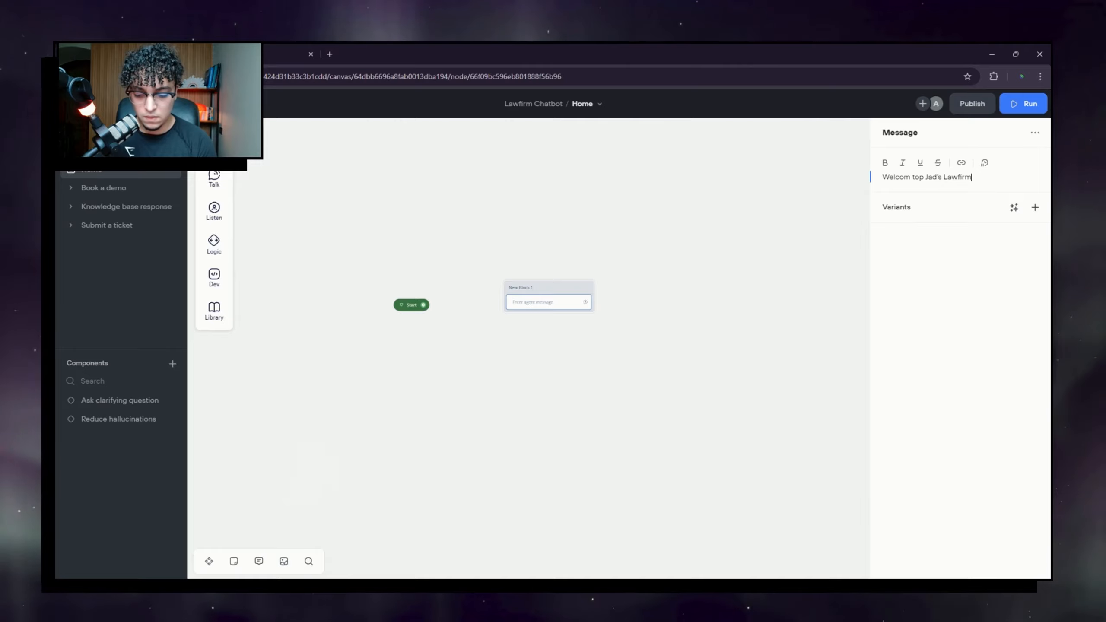
type("!")
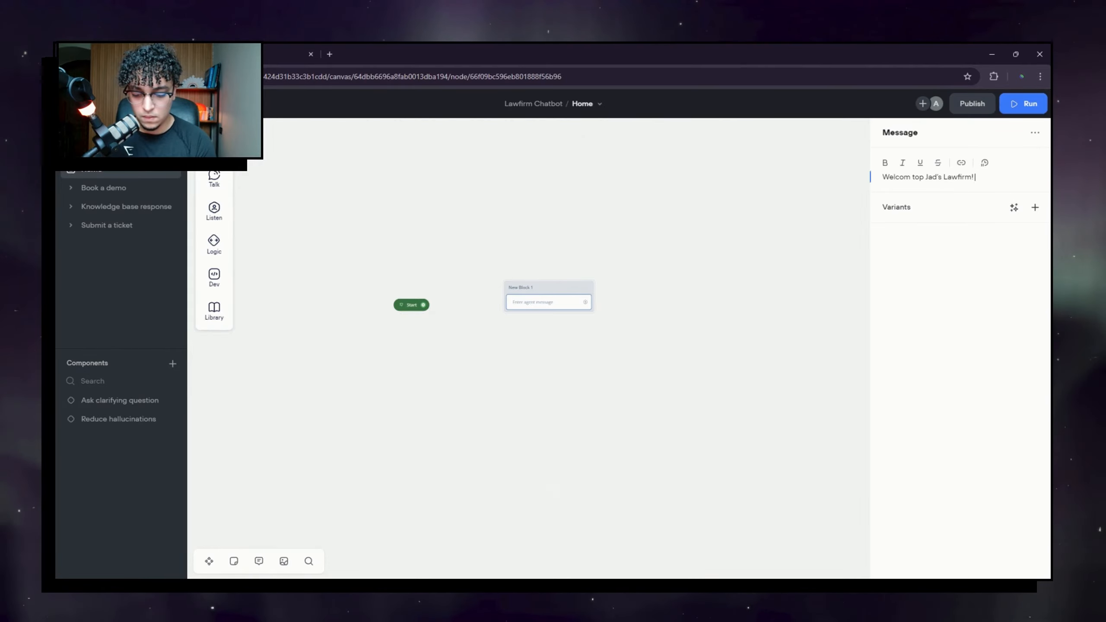
type(" How ca")
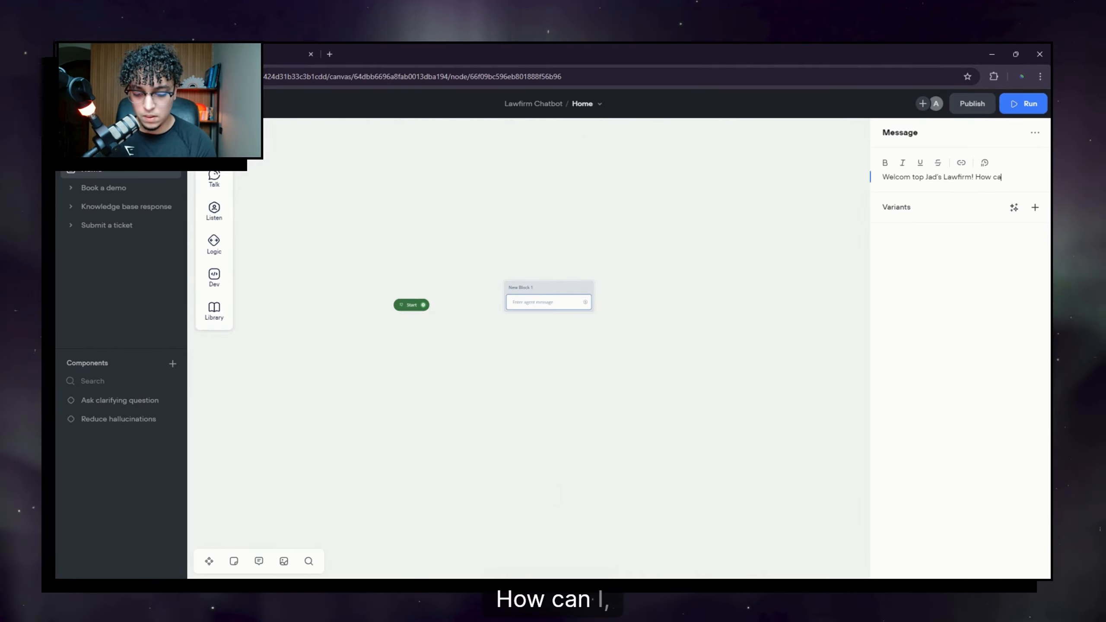
type("n I help")
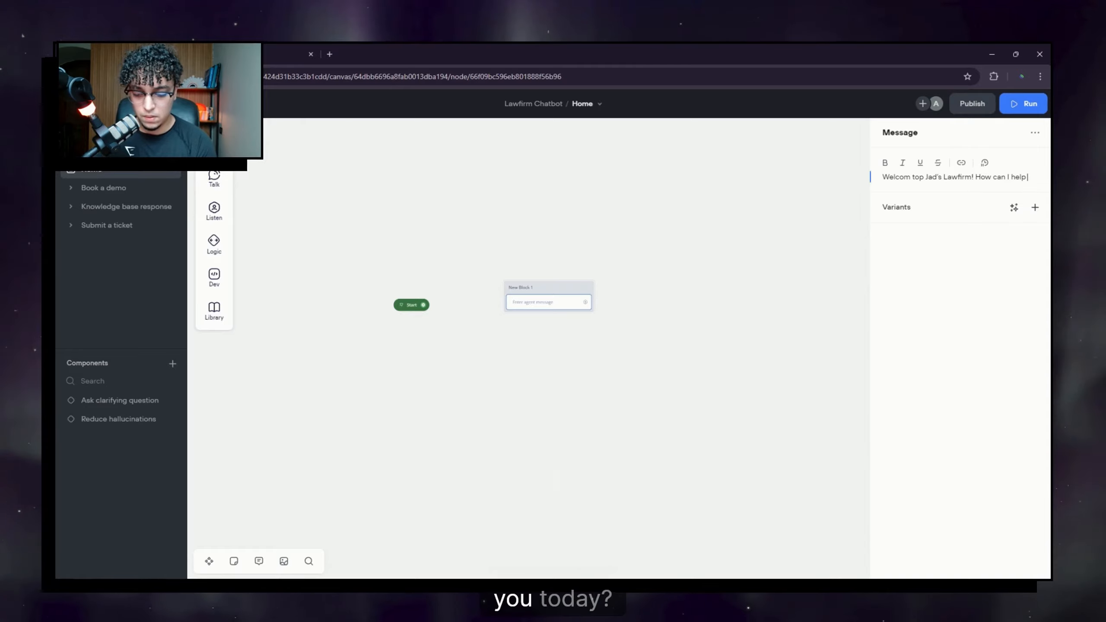
type(" you toda")
type("y")
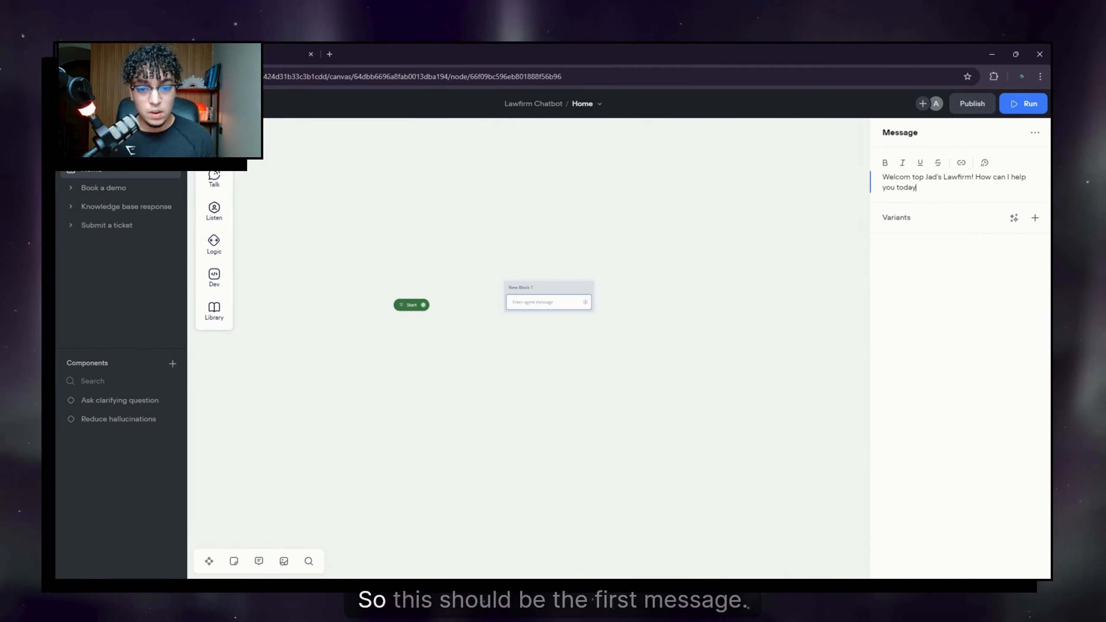
left_click(743, 303)
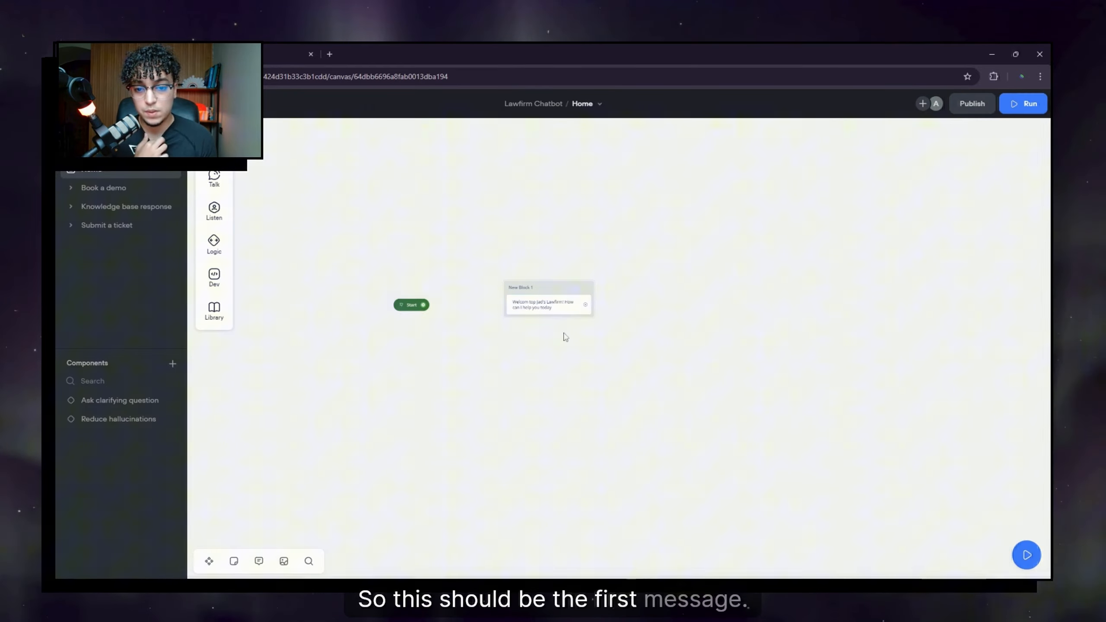
Step: Put a 👋 emoji at the start of the welcome text and a question mark at the end
left_click(558, 309)
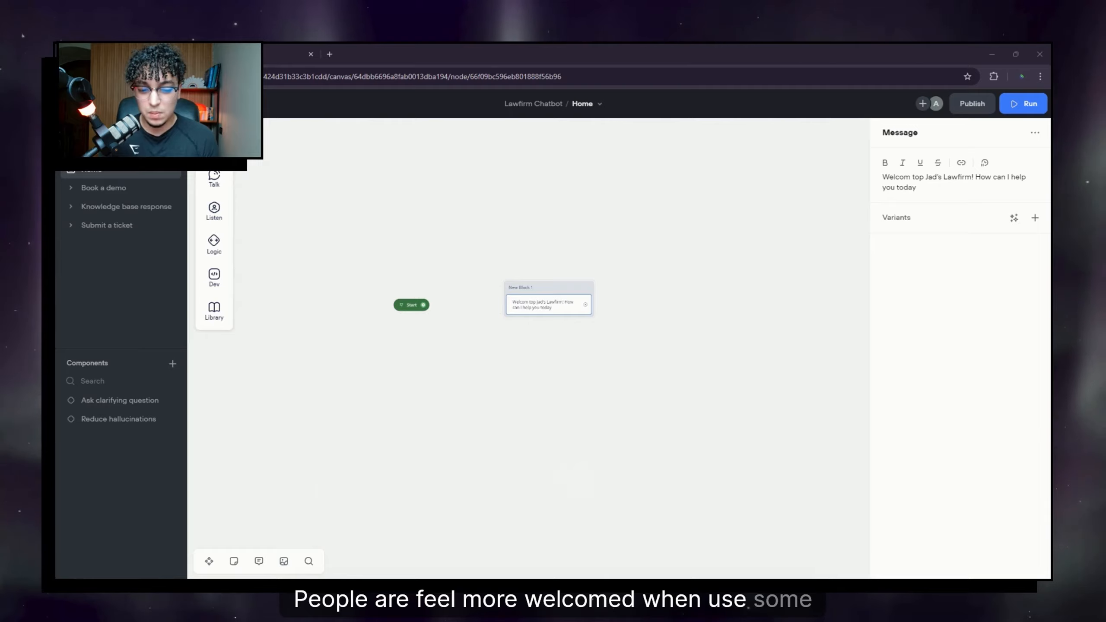
left_click(883, 176)
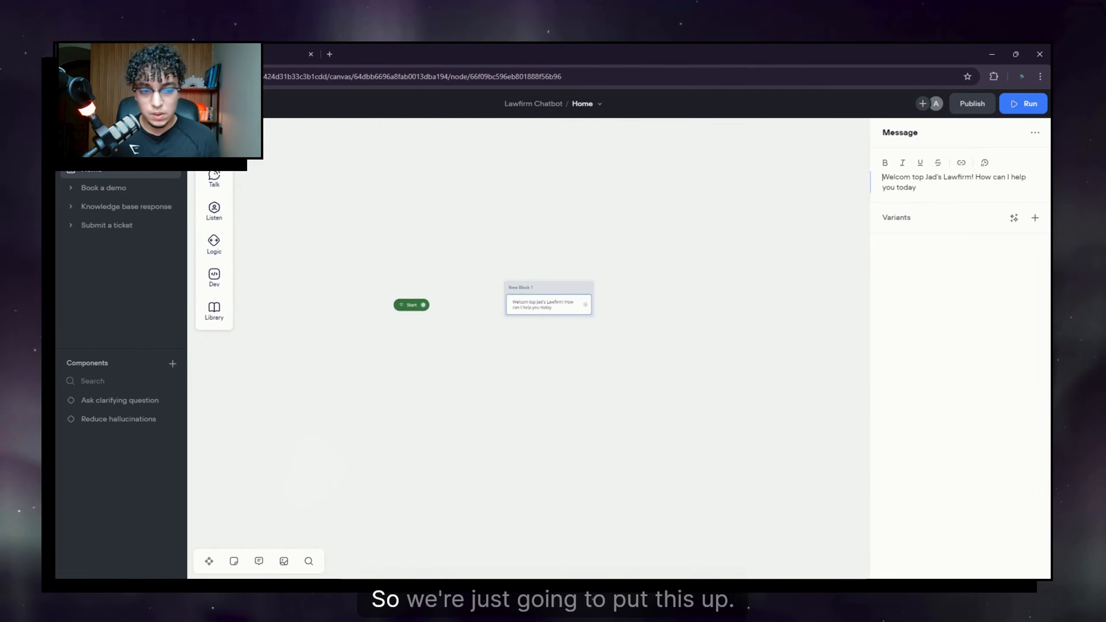
key("super+period")
left_click(929, 285)
left_click(922, 188)
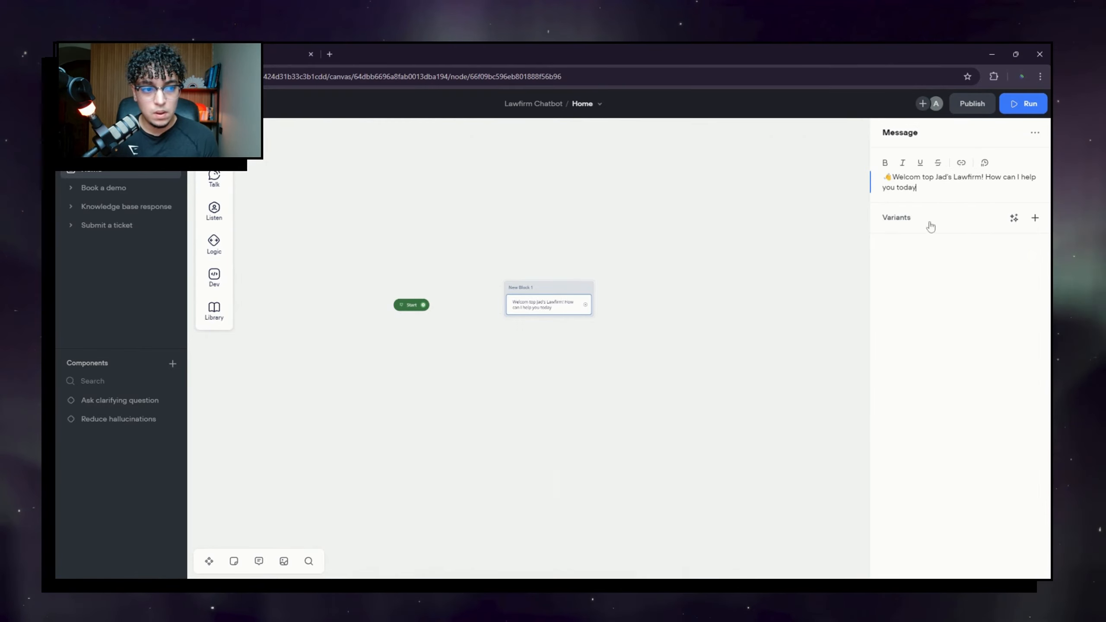
type("?")
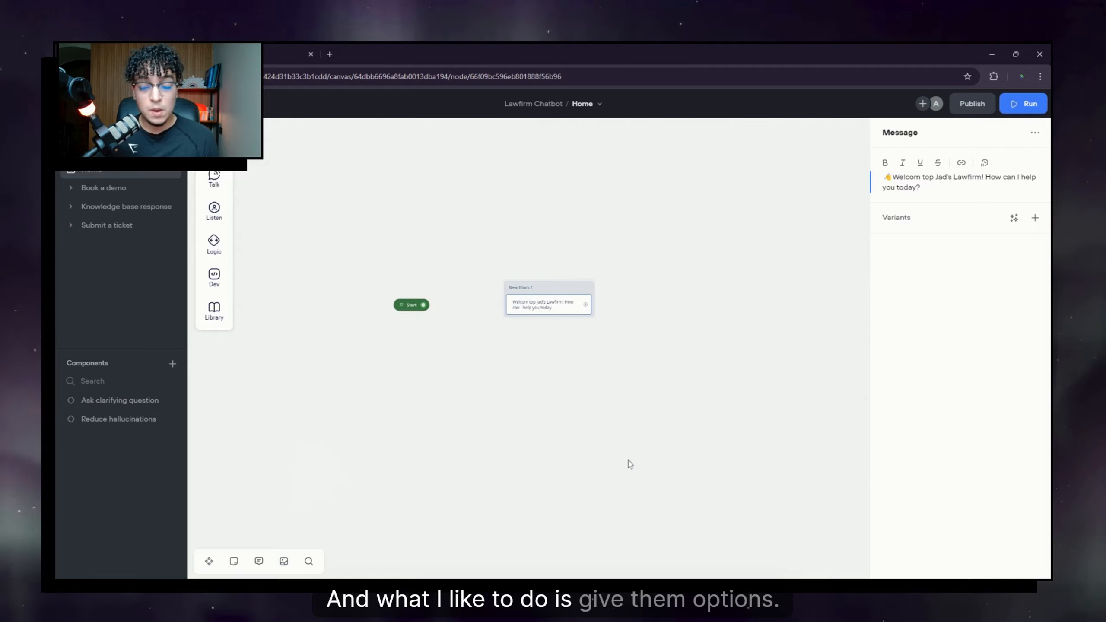
mouse_move(227, 188)
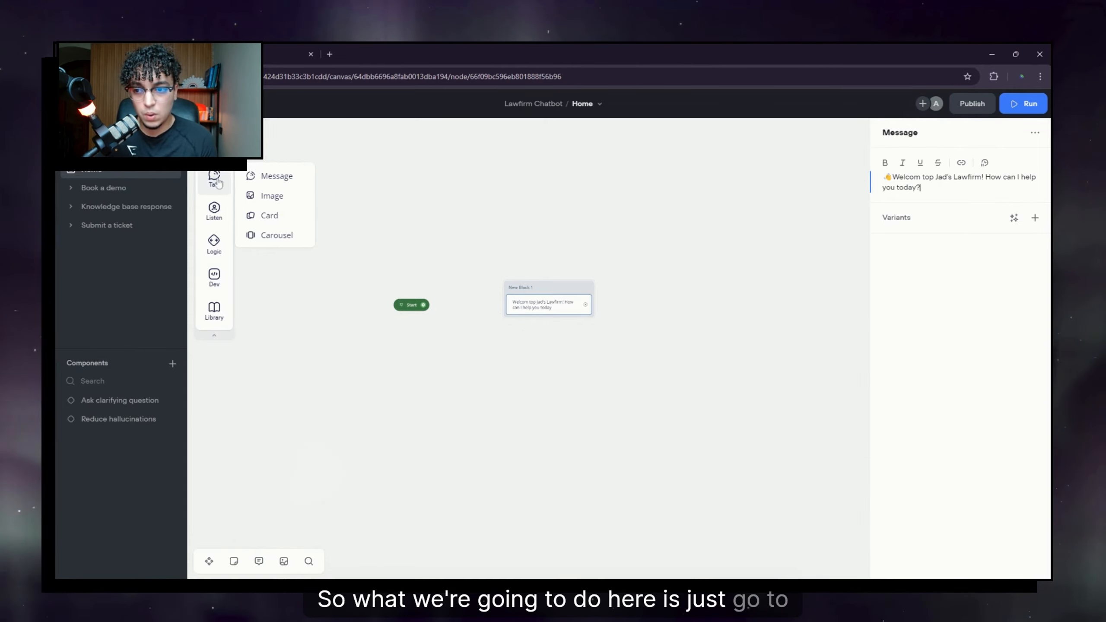
Step: Add a buttons step under the welcome message with a 'Learn about our services' button and books emoji
mouse_move(215, 218)
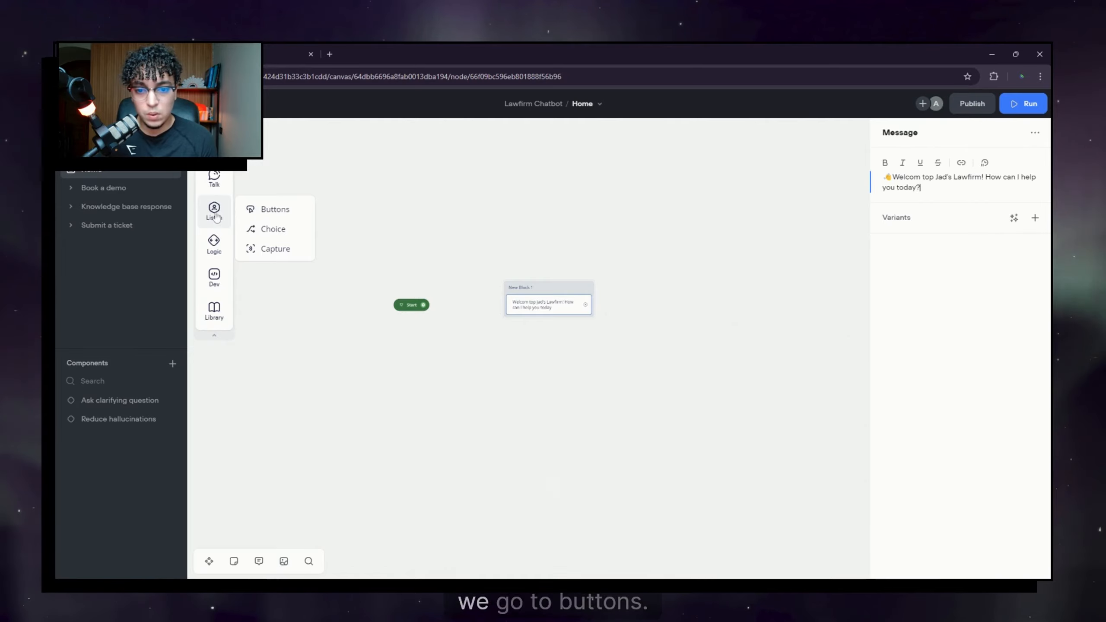
left_click_drag(555, 316, 555, 316)
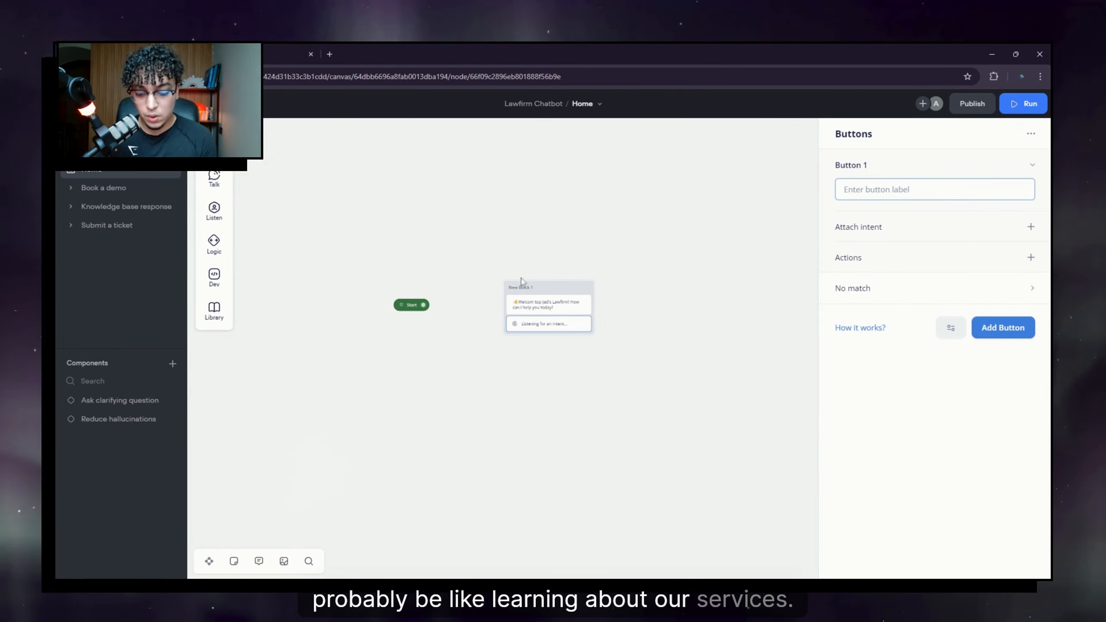
type("Learn about our services")
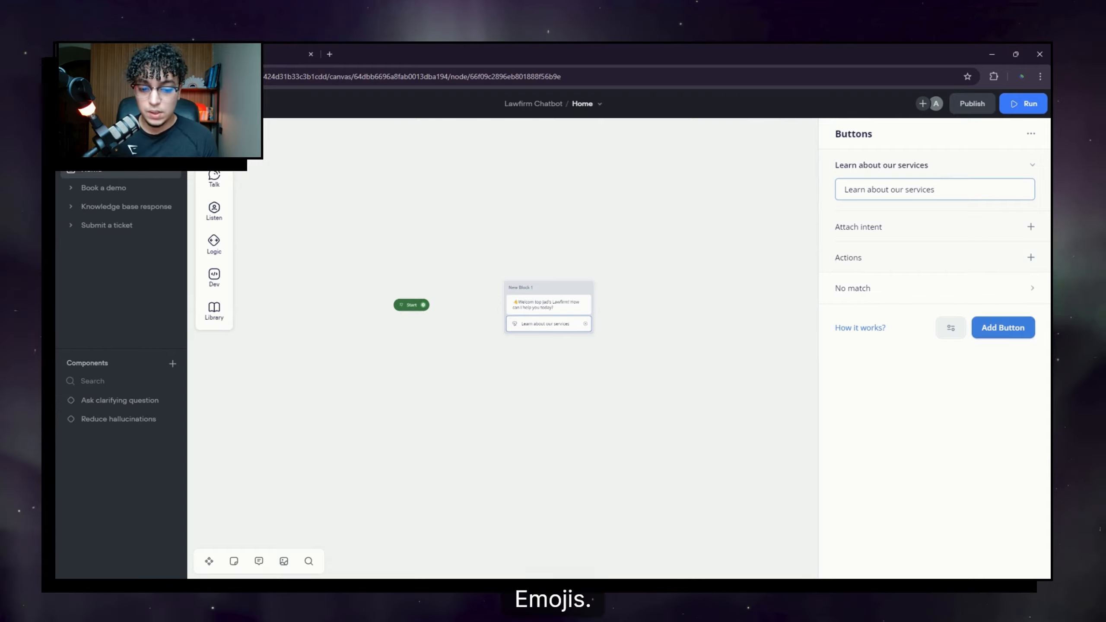
left_click(873, 266)
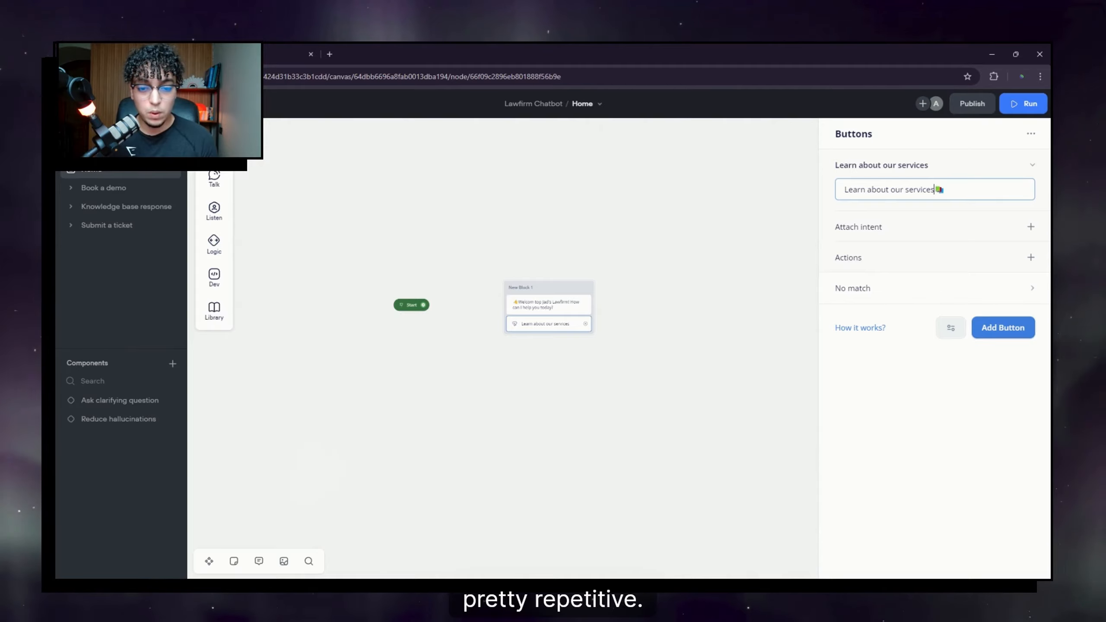
left_click_drag(654, 393, 625, 376)
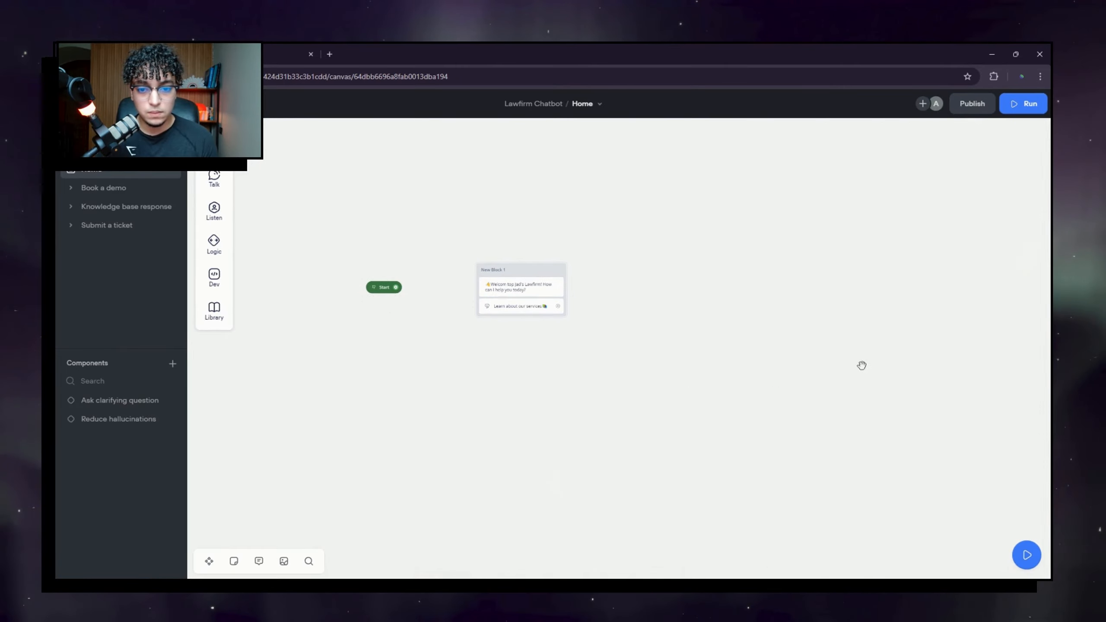
left_click(540, 294)
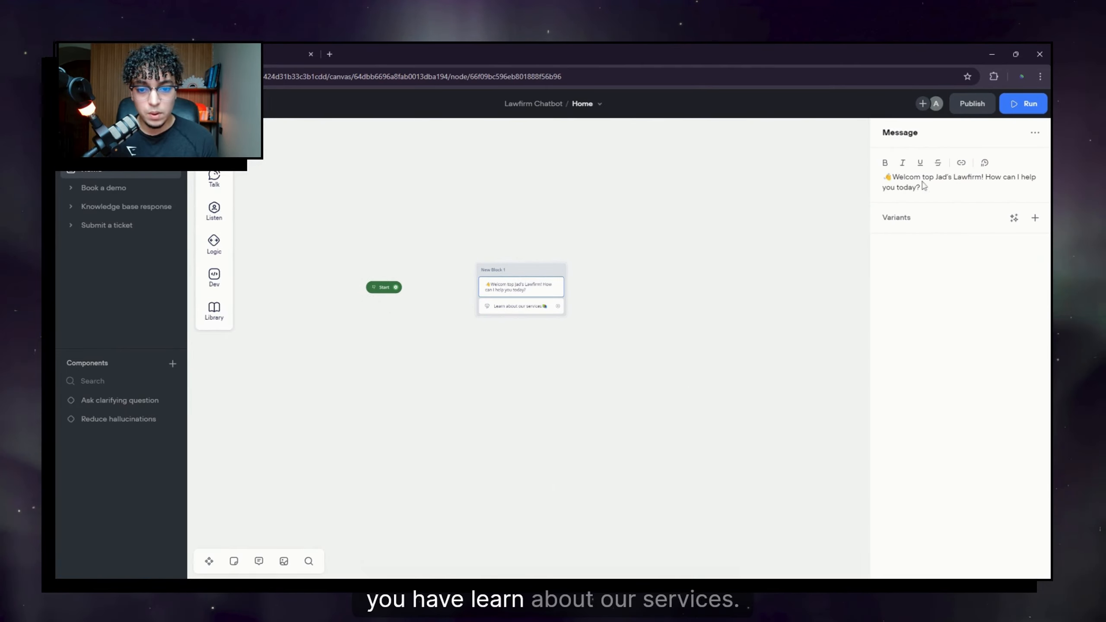
left_click(522, 305)
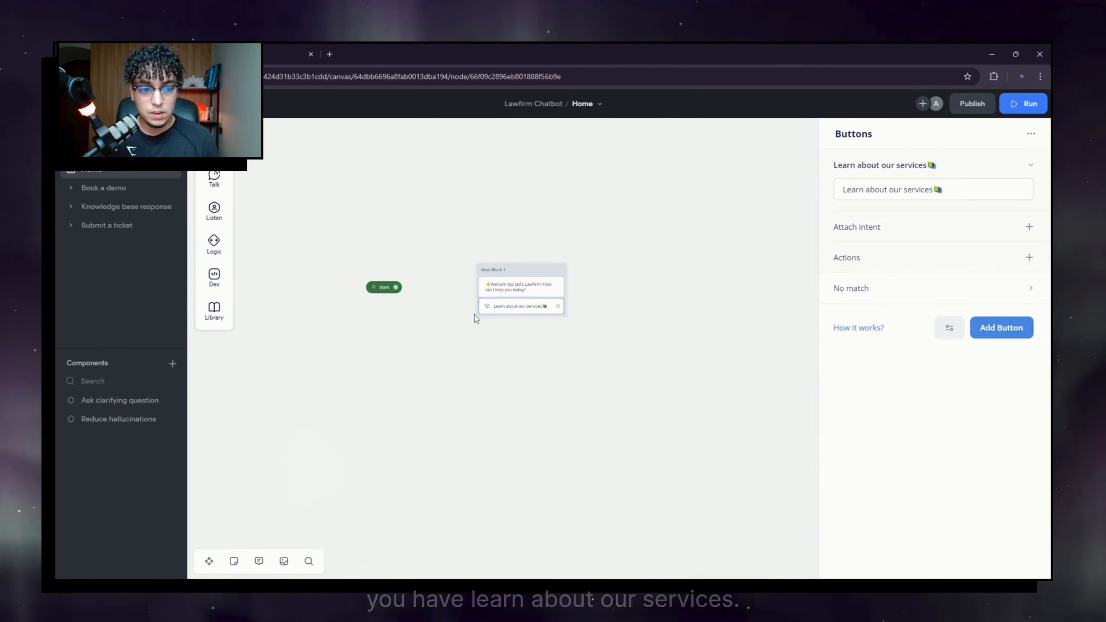
Step: Add buttons 'I have a case', 'Speak to a lawyer' and 'Understanding your rights'
left_click(1021, 335)
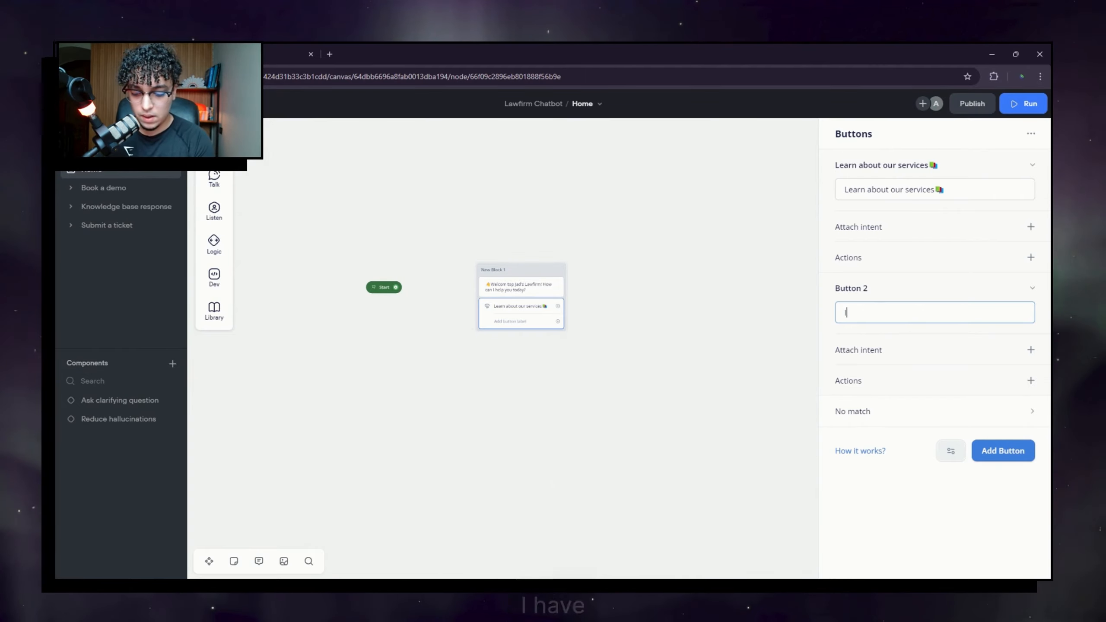
type("I have ")
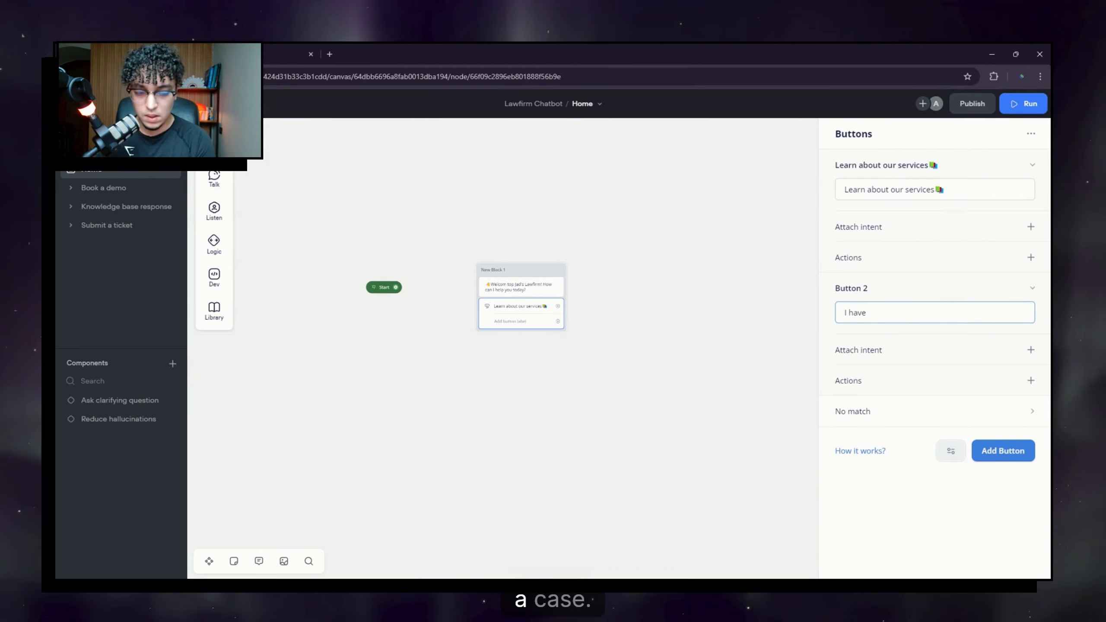
type("a case")
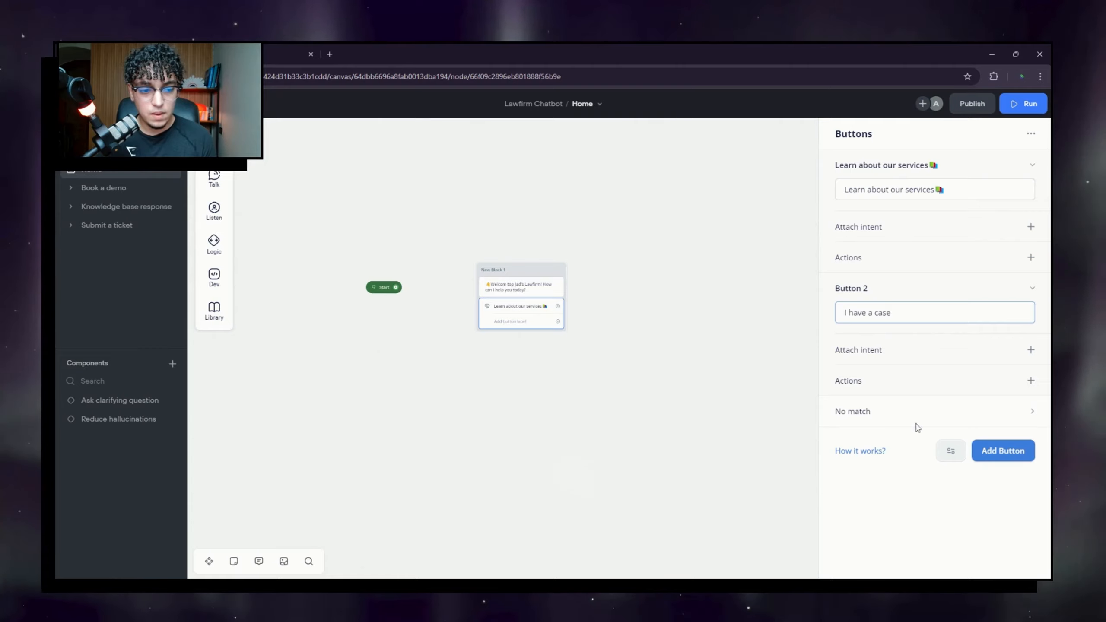
left_click(1003, 451)
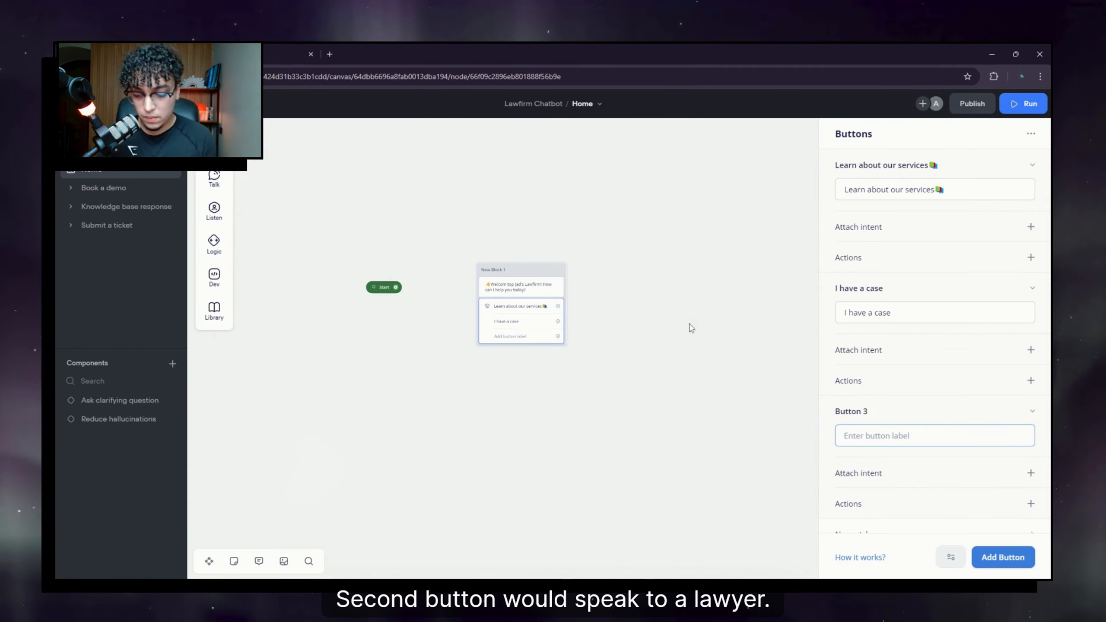
type("Speak")
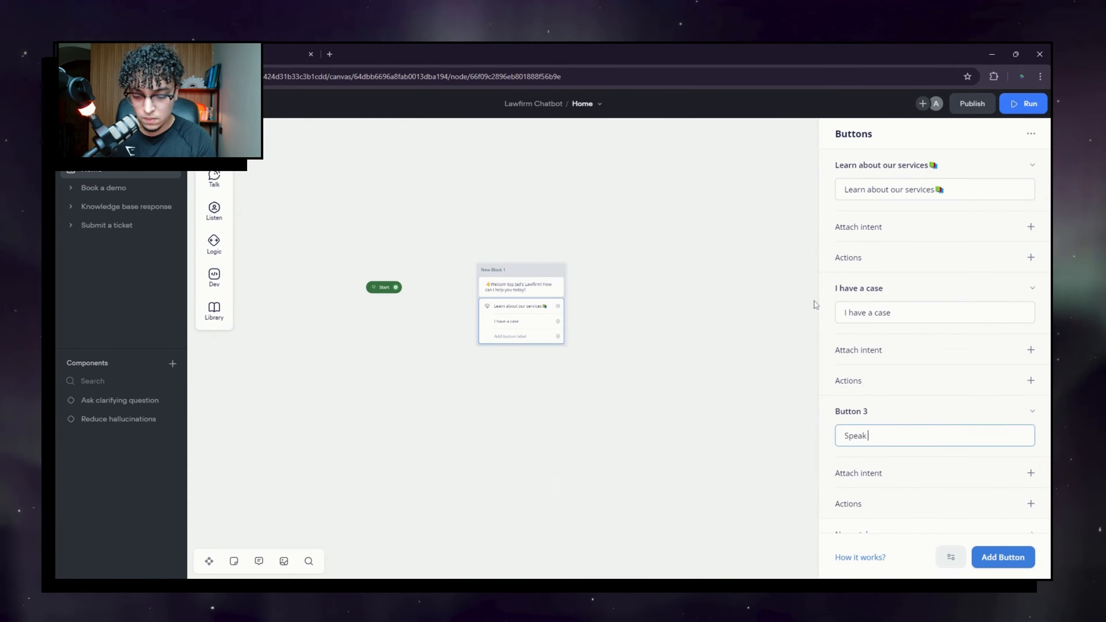
type(" to a la")
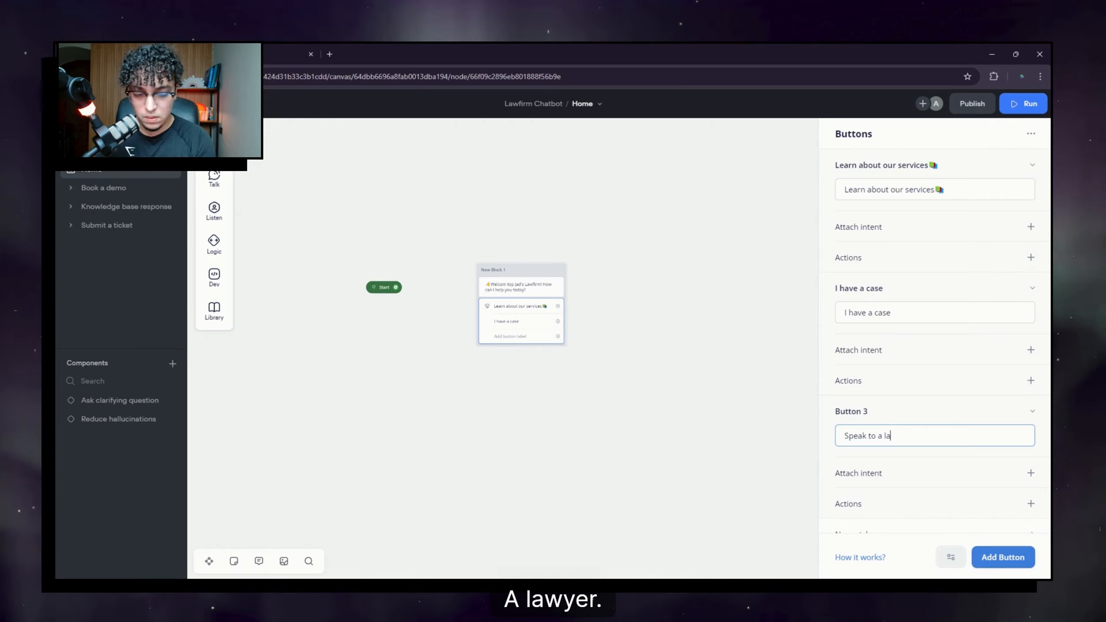
type("wyer")
scroll(942, 416, "down", 1)
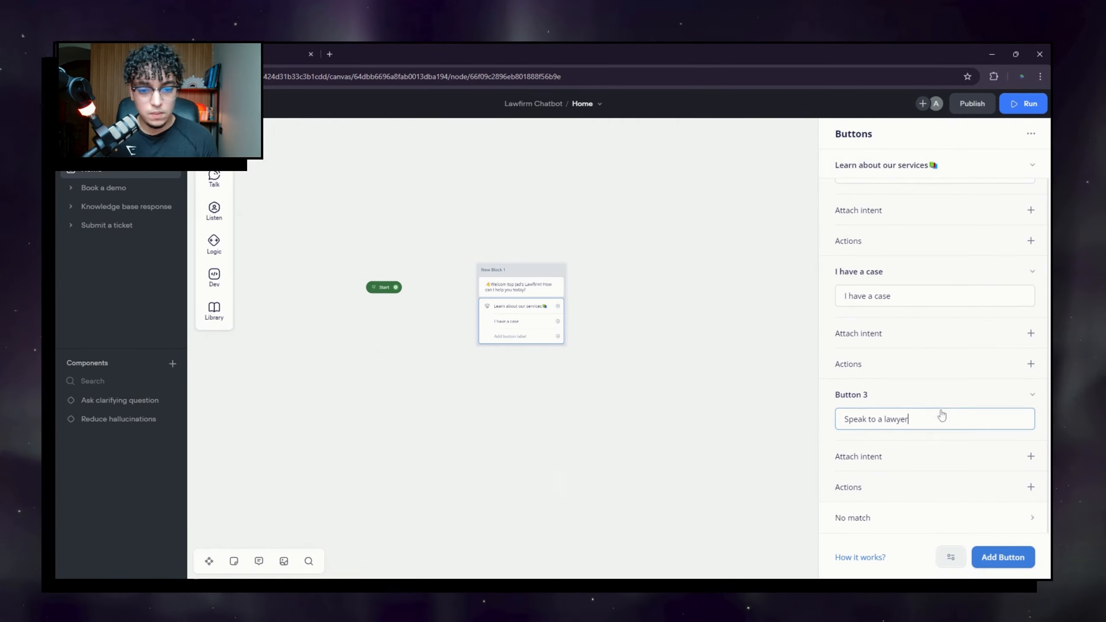
left_click(1003, 557)
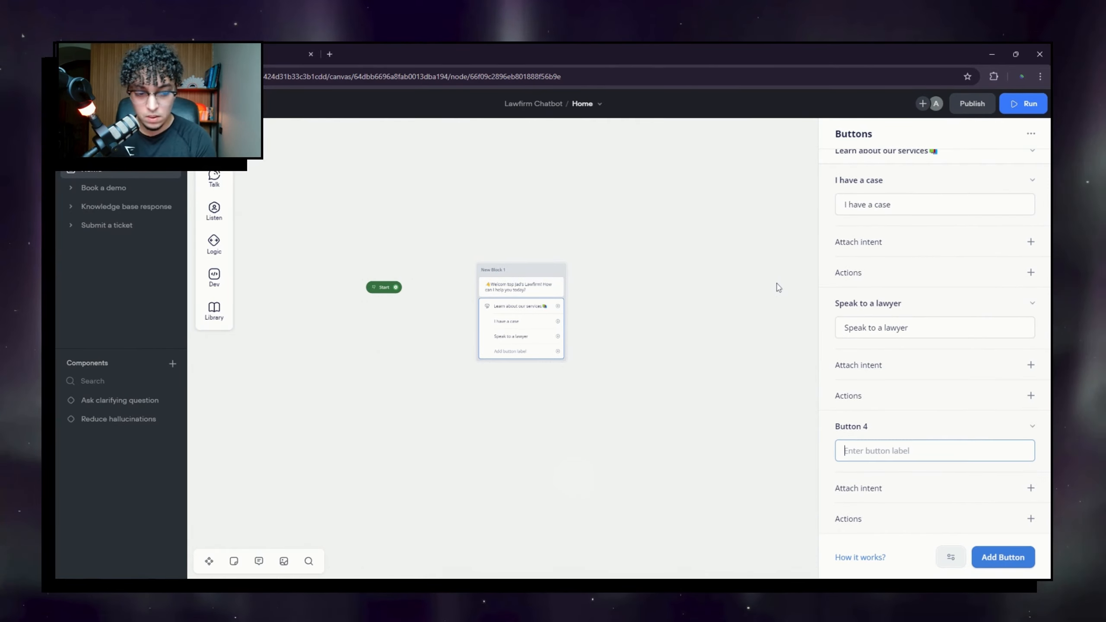
type("Understanding your rights")
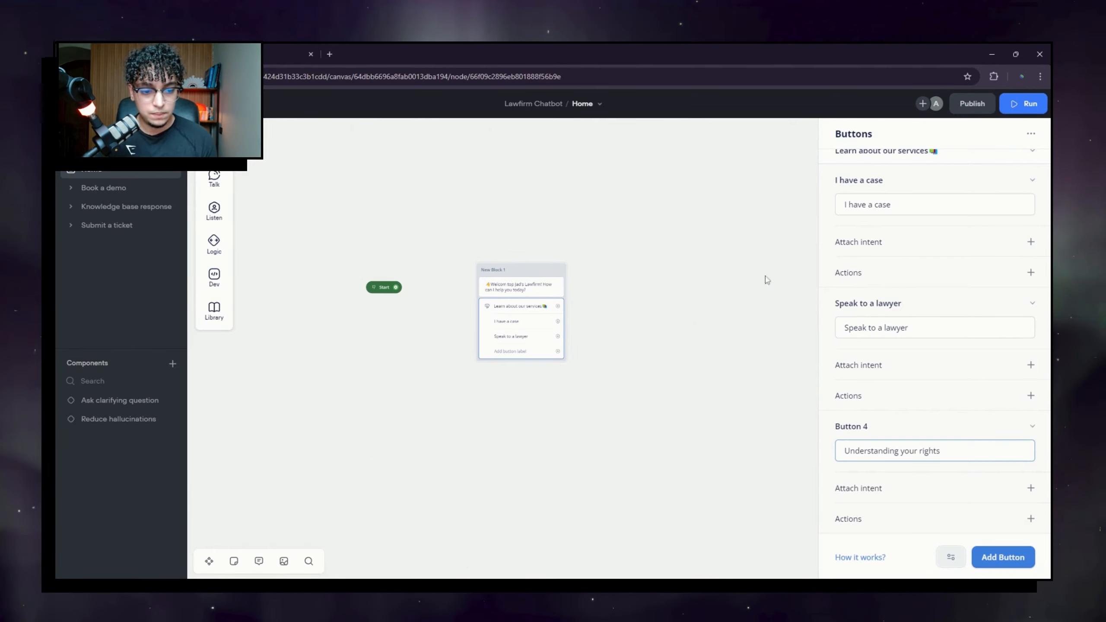
left_click_drag(594, 378, 603, 344)
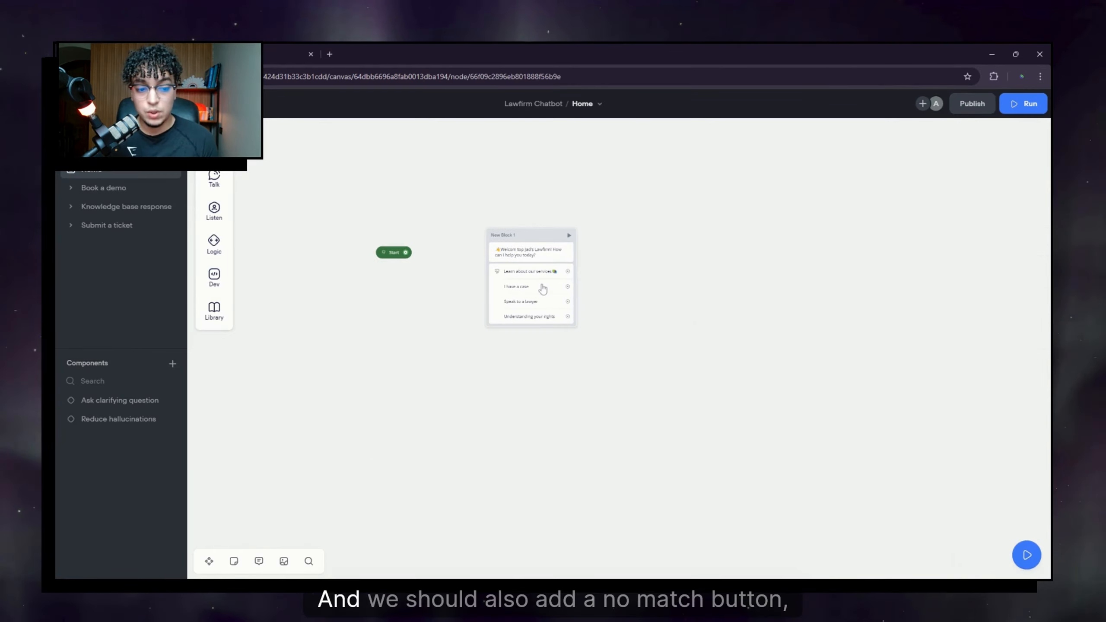
Step: Review the buttons' No match settings, then close the block editor
left_click(543, 288)
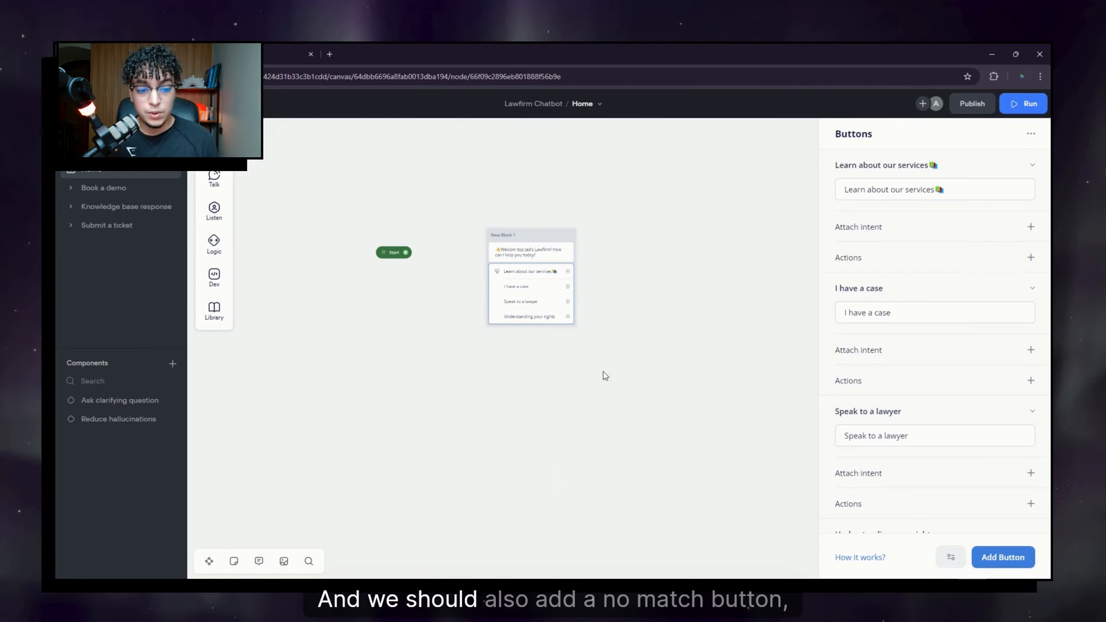
scroll(946, 472, "down", 3)
left_click(953, 523)
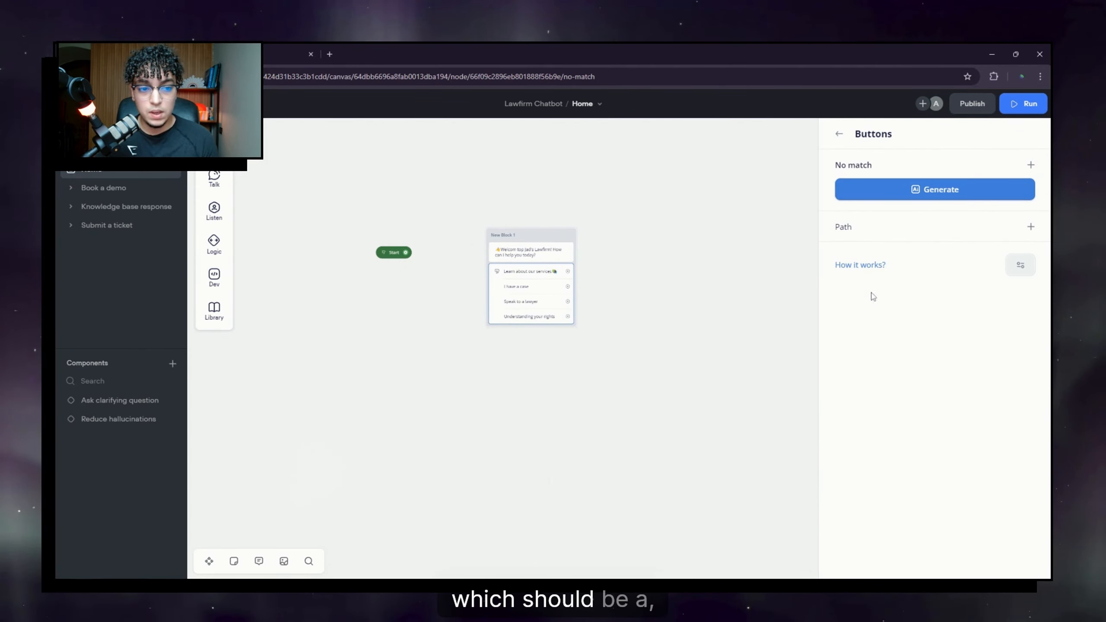
left_click(694, 414)
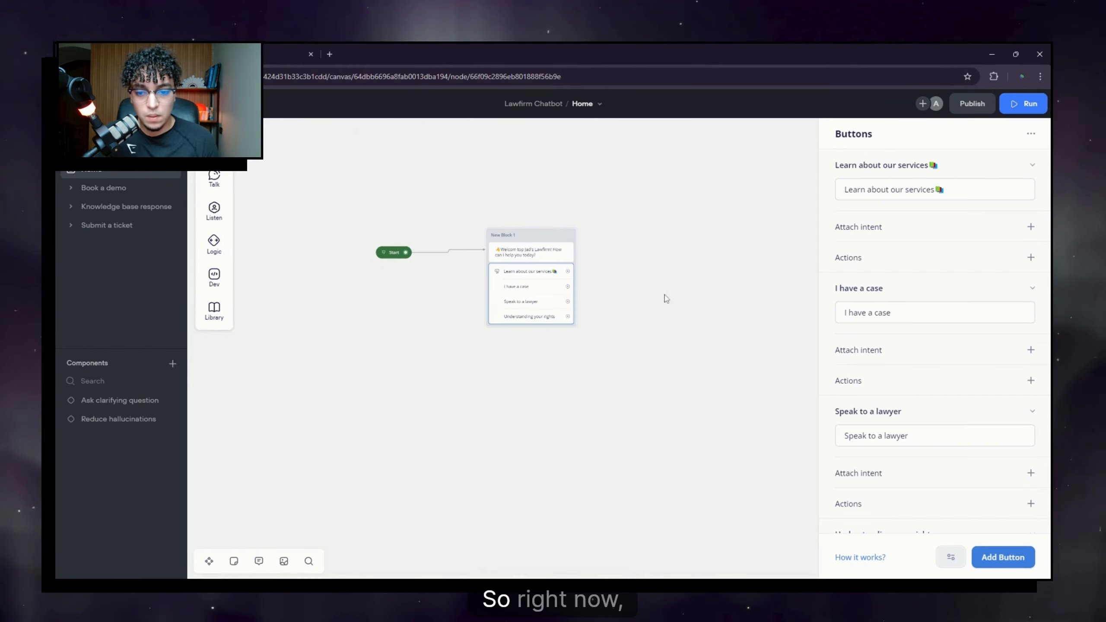
Step: Link 'Learn about our services' to a new message block describing the firm's five legal service areas
left_click_drag(665, 299, 565, 385)
left_click(530, 373)
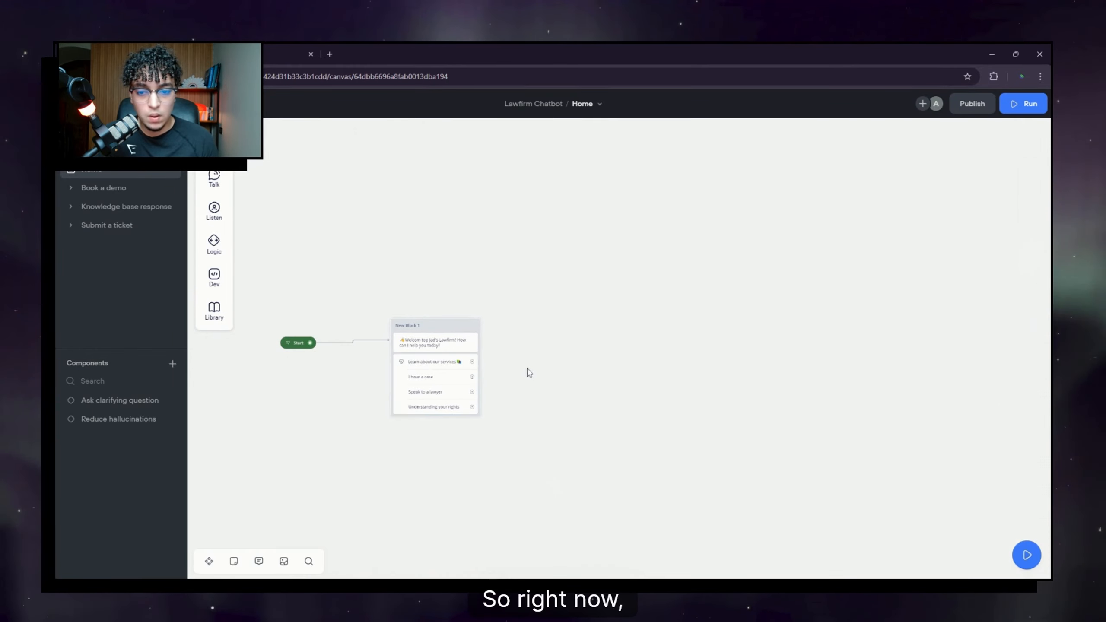
left_click(443, 370)
left_click_drag(642, 373, 595, 321)
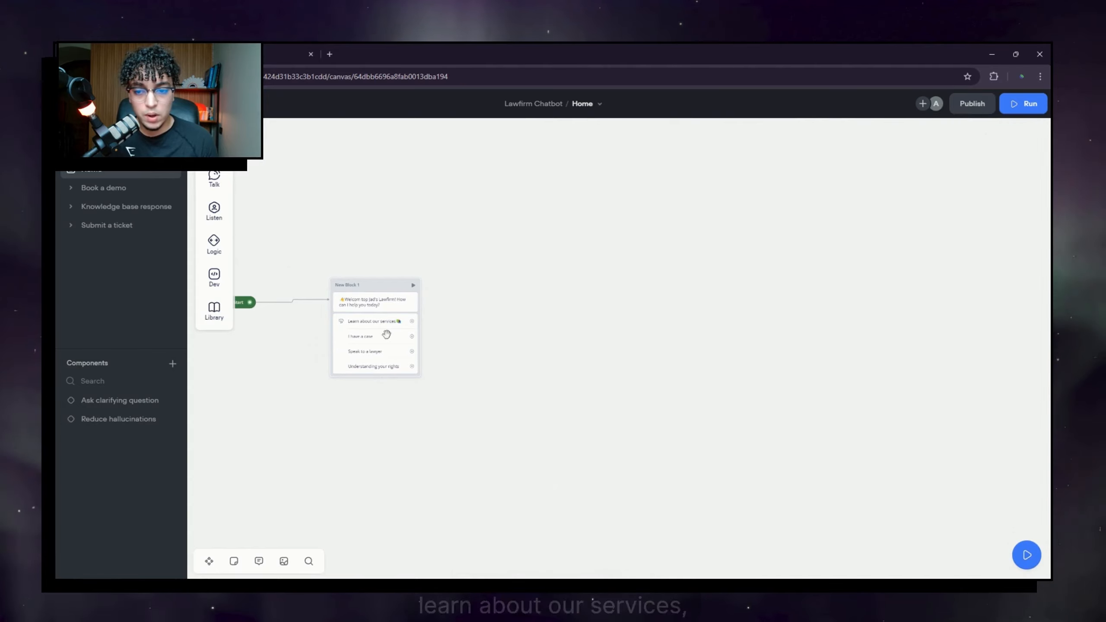
left_click_drag(464, 324, 621, 167)
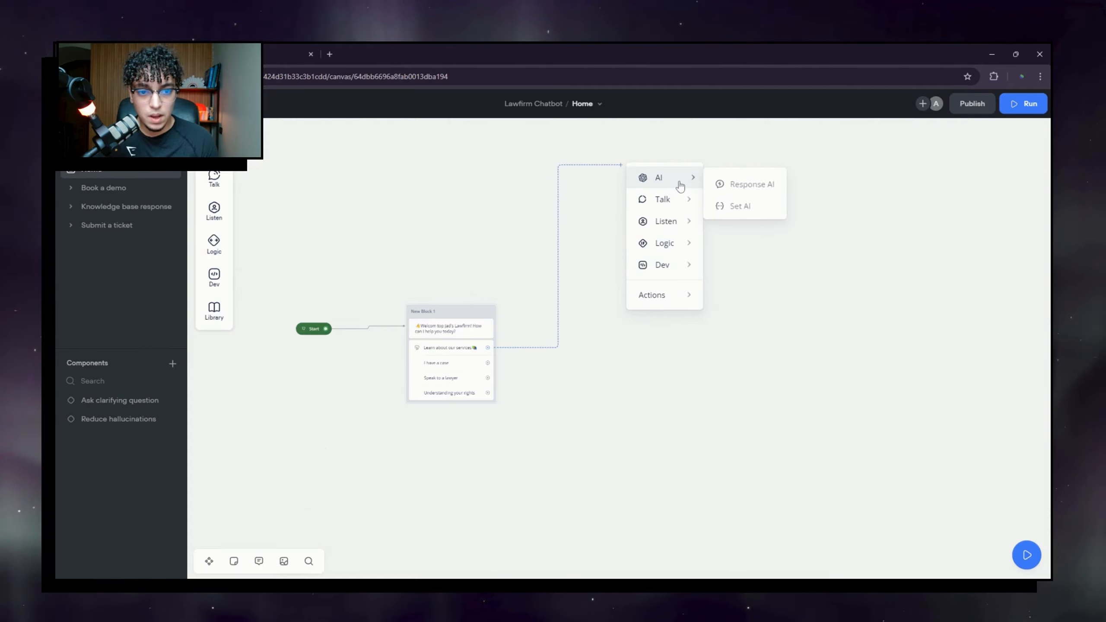
mouse_move(681, 201)
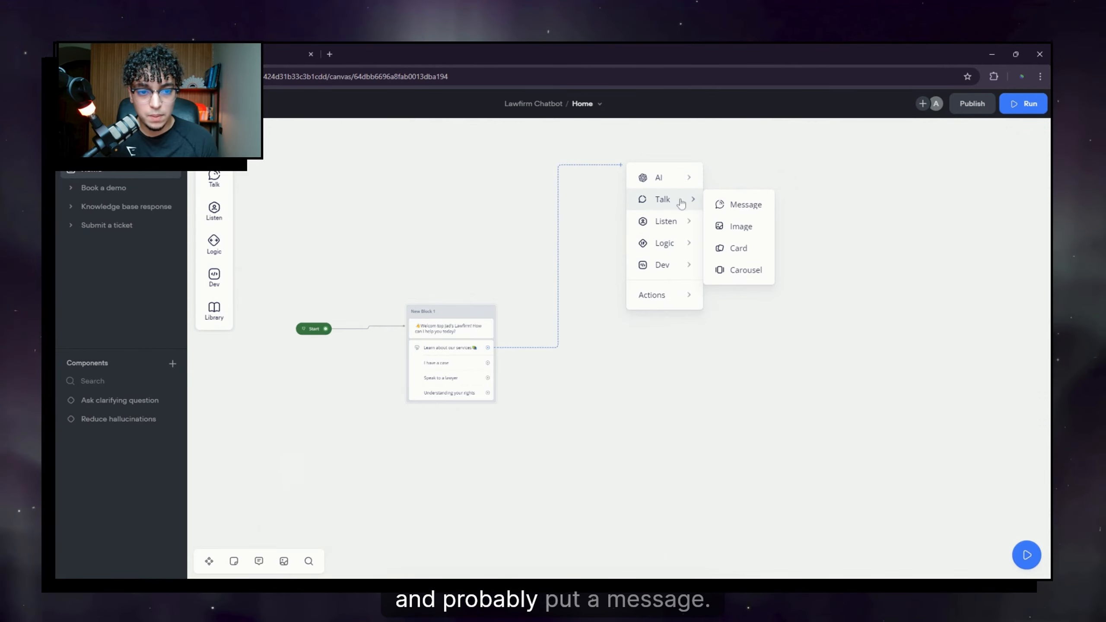
left_click(741, 205)
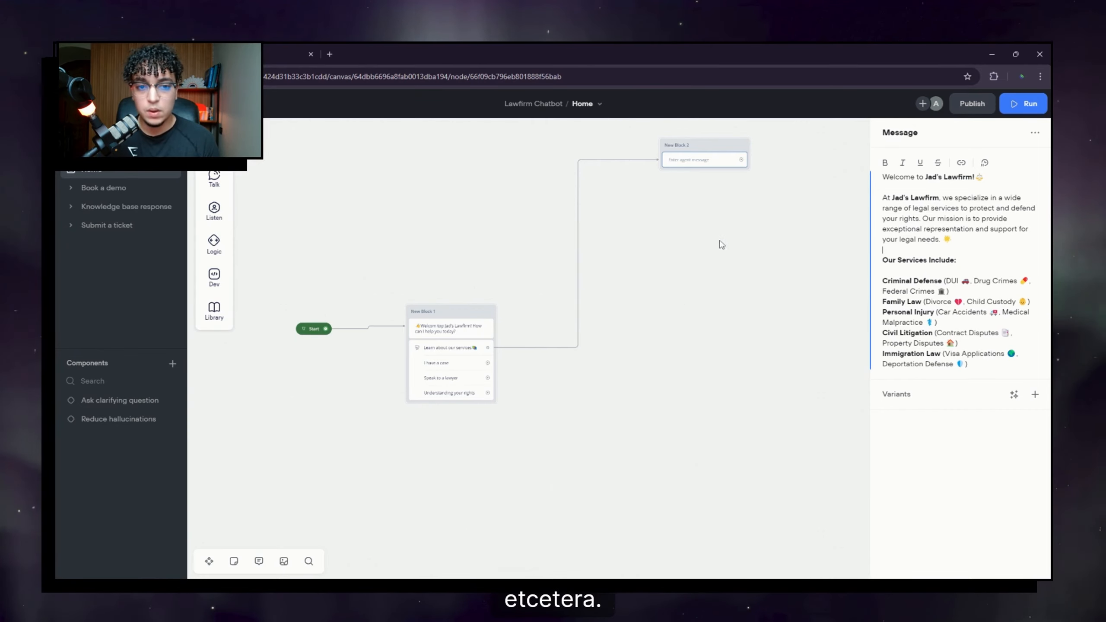
left_click_drag(740, 365, 599, 385)
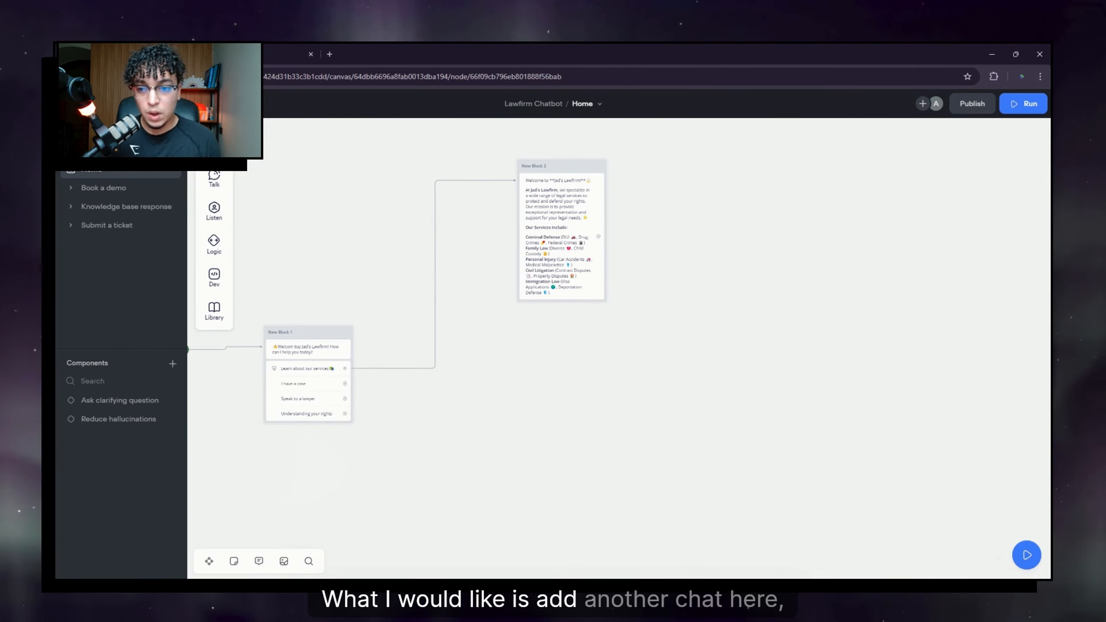
Step: Add 'Would you like to learn more about our crimes and defenses?' to New Block 2 and reposition it
mouse_move(217, 177)
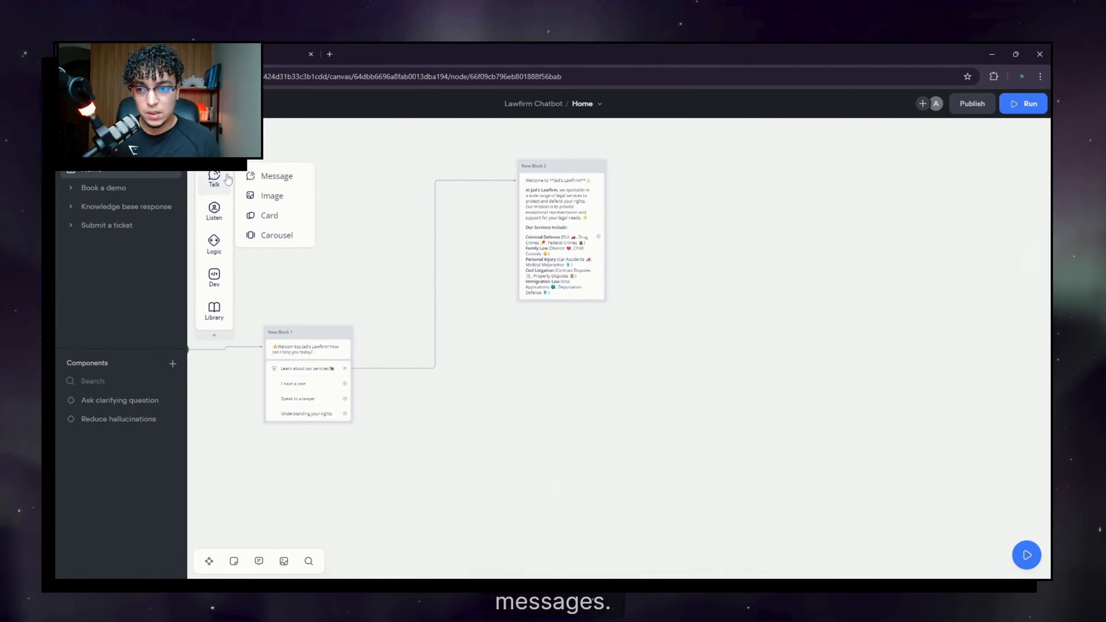
left_click_drag(536, 306, 560, 301)
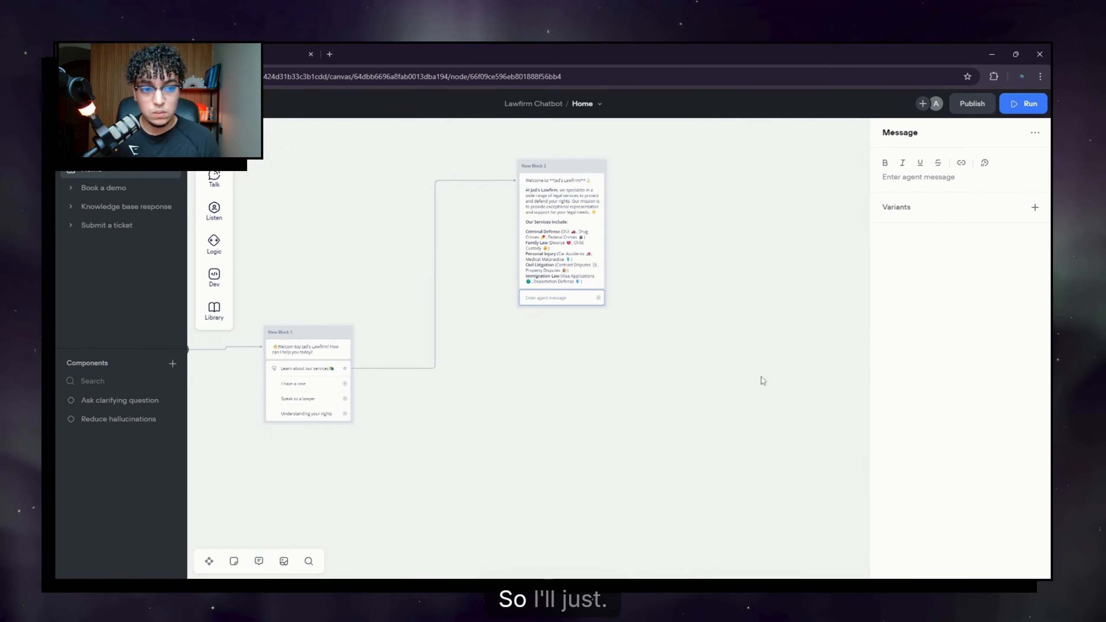
left_click(919, 178)
type("W")
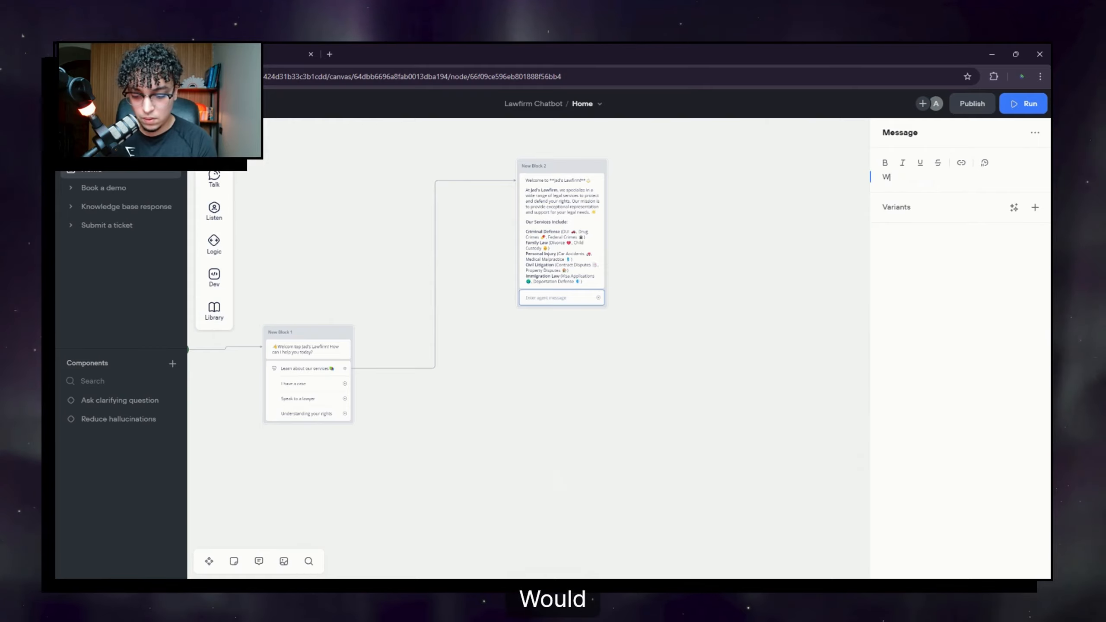
type("ould you like to learn more about our crimes and ")
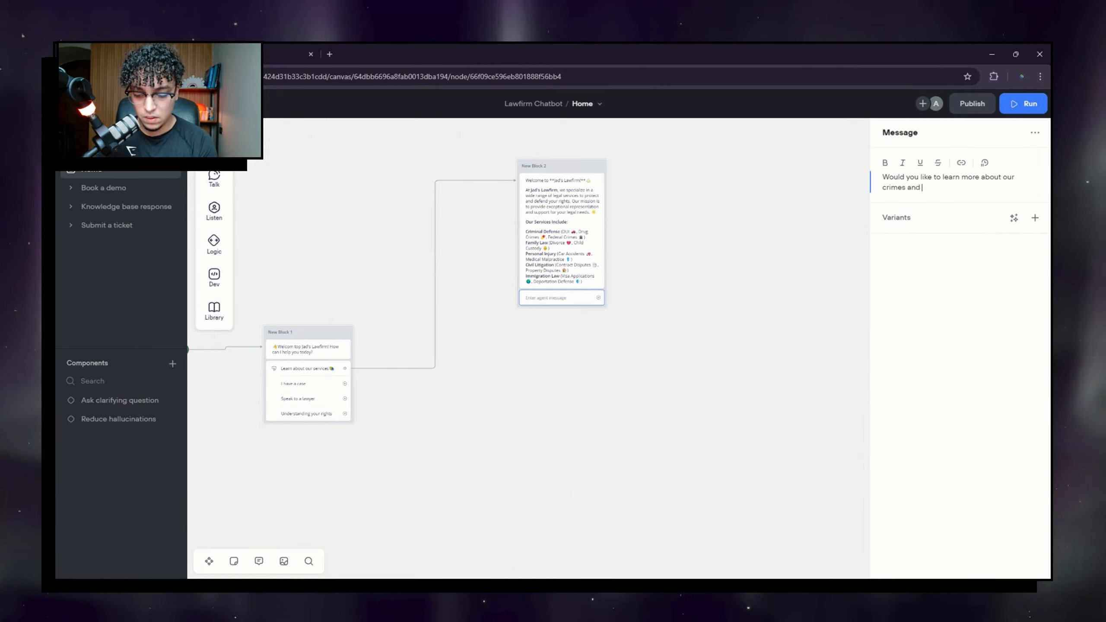
type("defenses?")
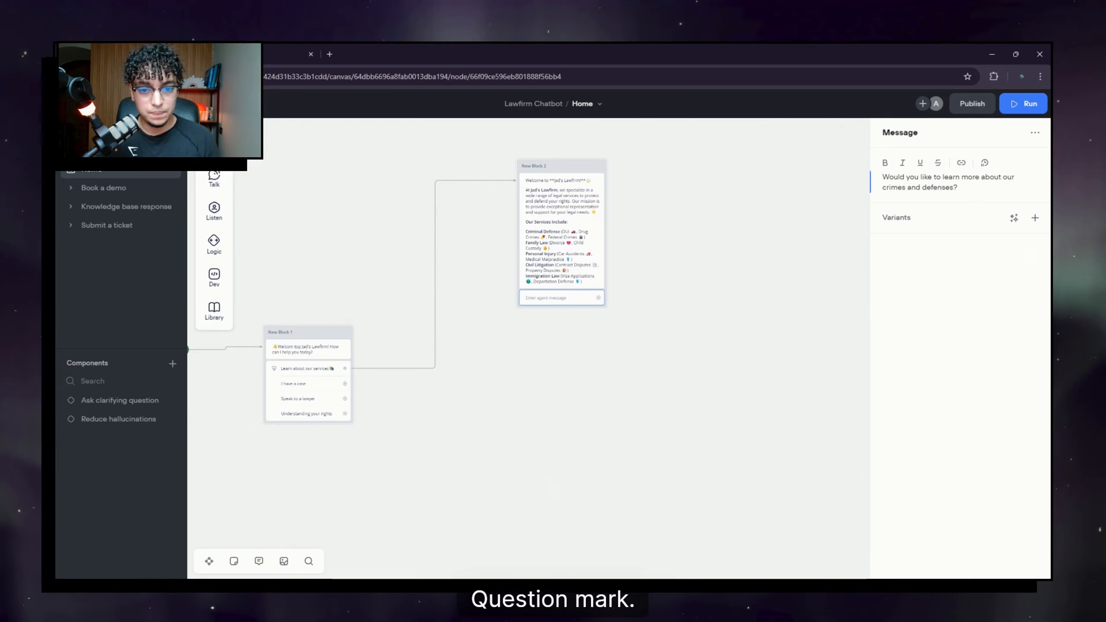
left_click(523, 374)
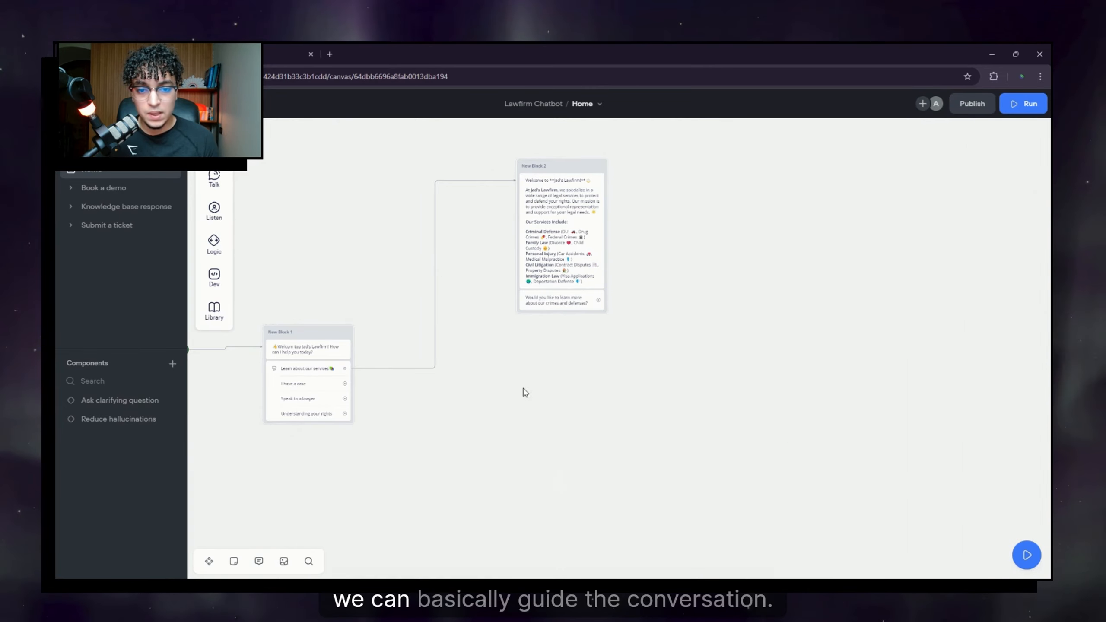
left_click_drag(507, 355, 556, 413)
left_click_drag(618, 224, 593, 163)
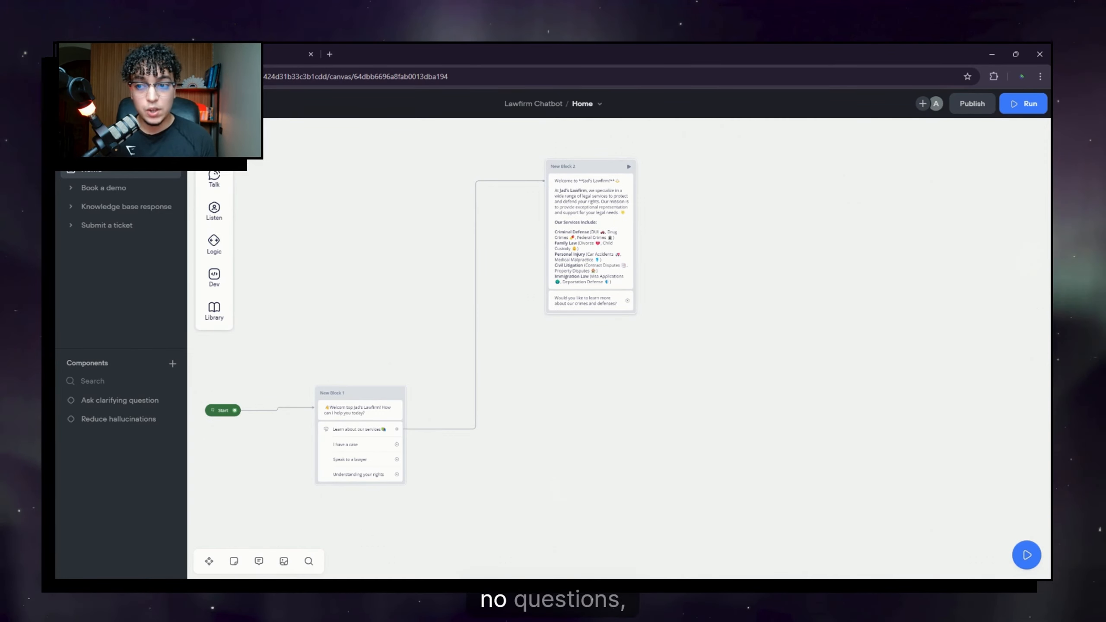
Step: Add Yes and No buttons beneath New Block 2's follow-up question
mouse_move(230, 190)
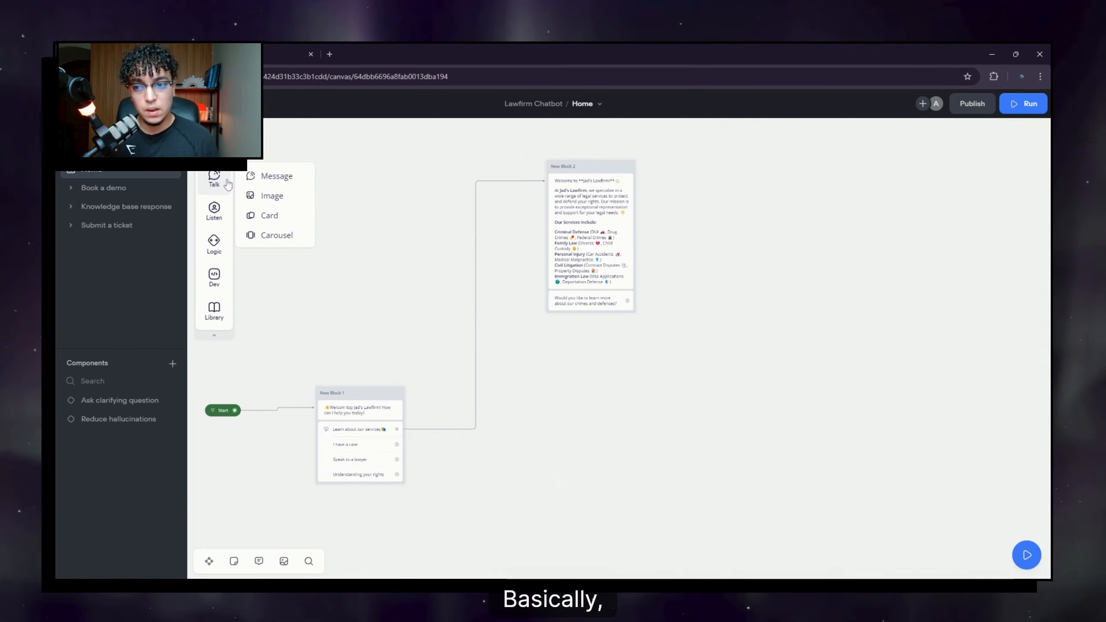
mouse_move(217, 221)
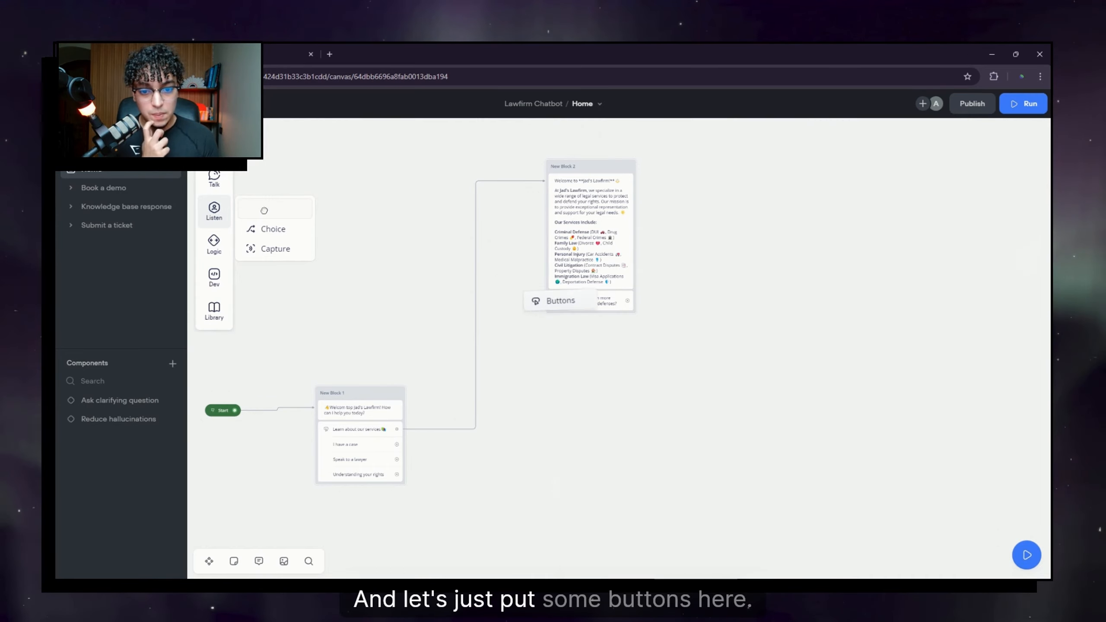
left_click_drag(592, 315, 592, 321)
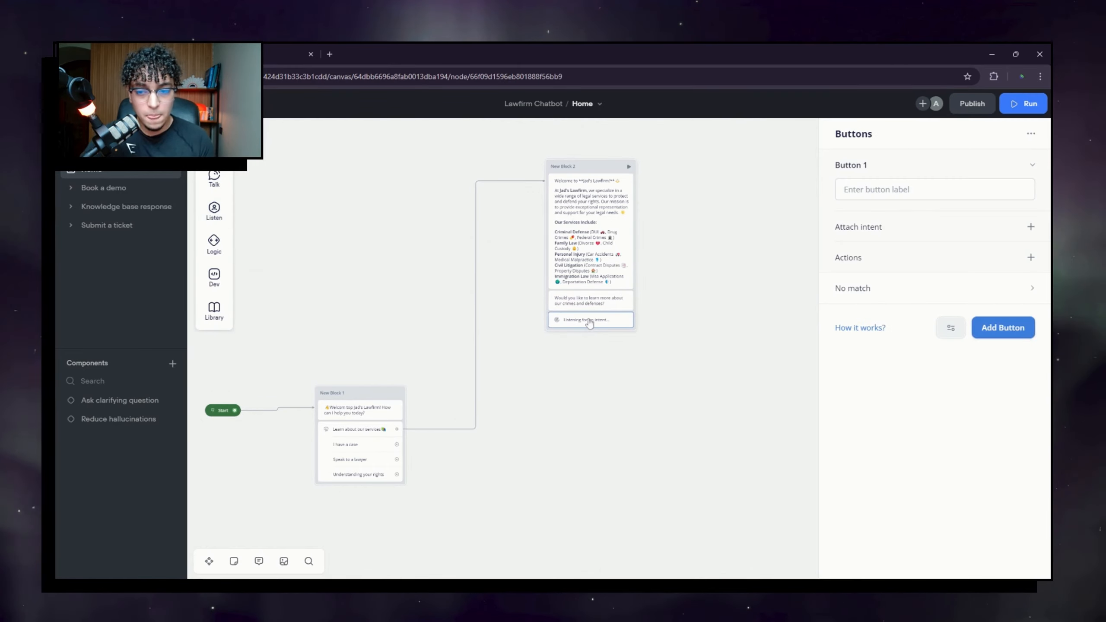
type("Yes")
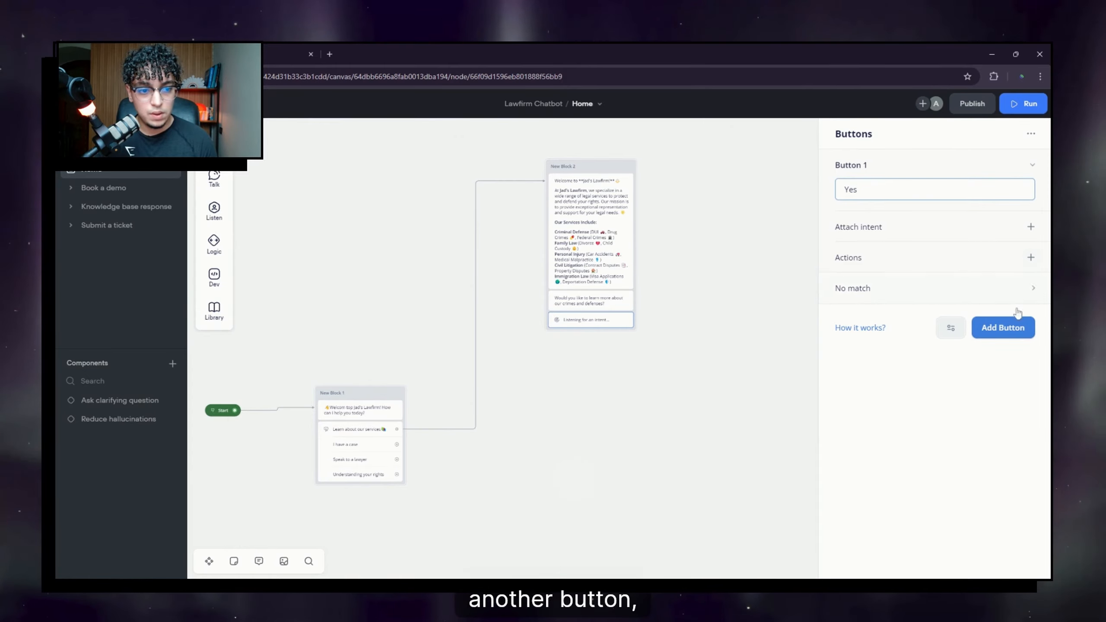
left_click(1006, 327)
type("No")
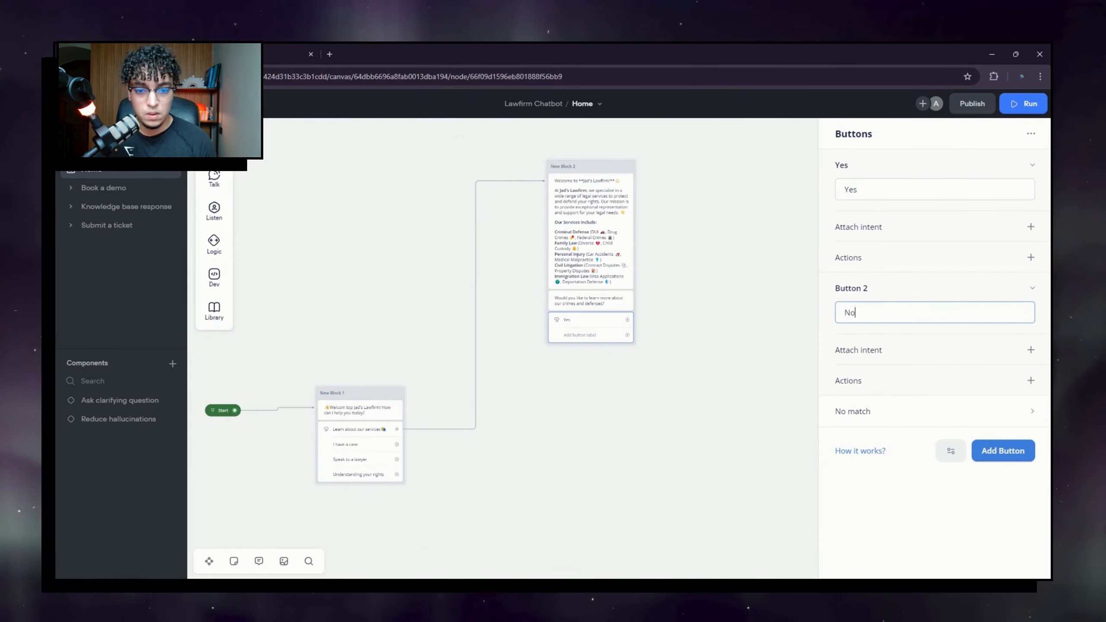
left_click(731, 356)
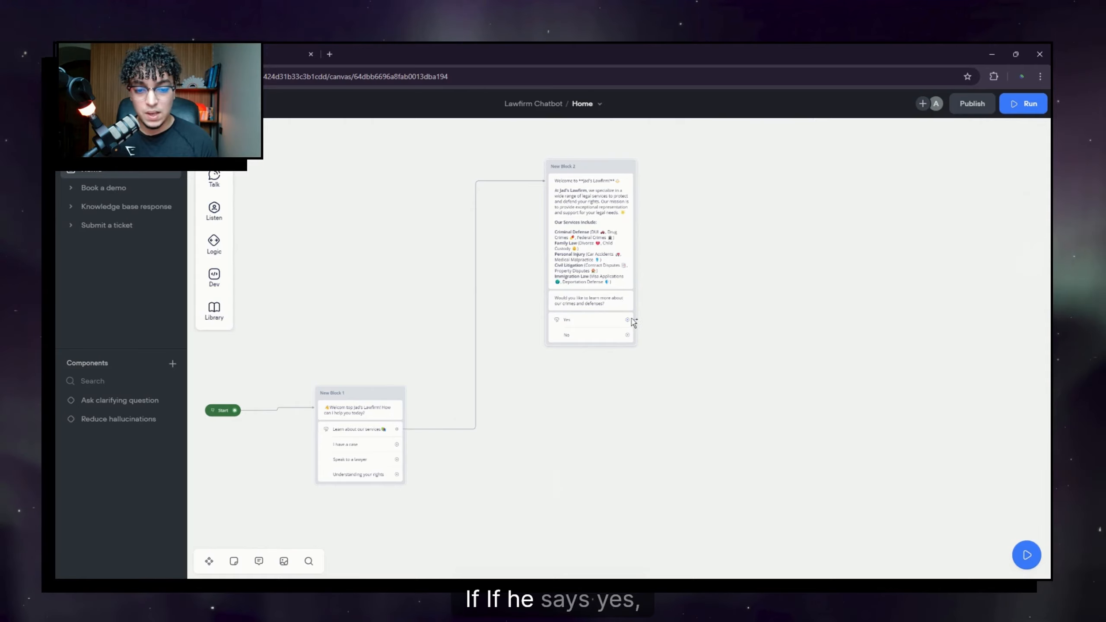
left_click_drag(630, 321, 682, 298)
left_click(778, 217)
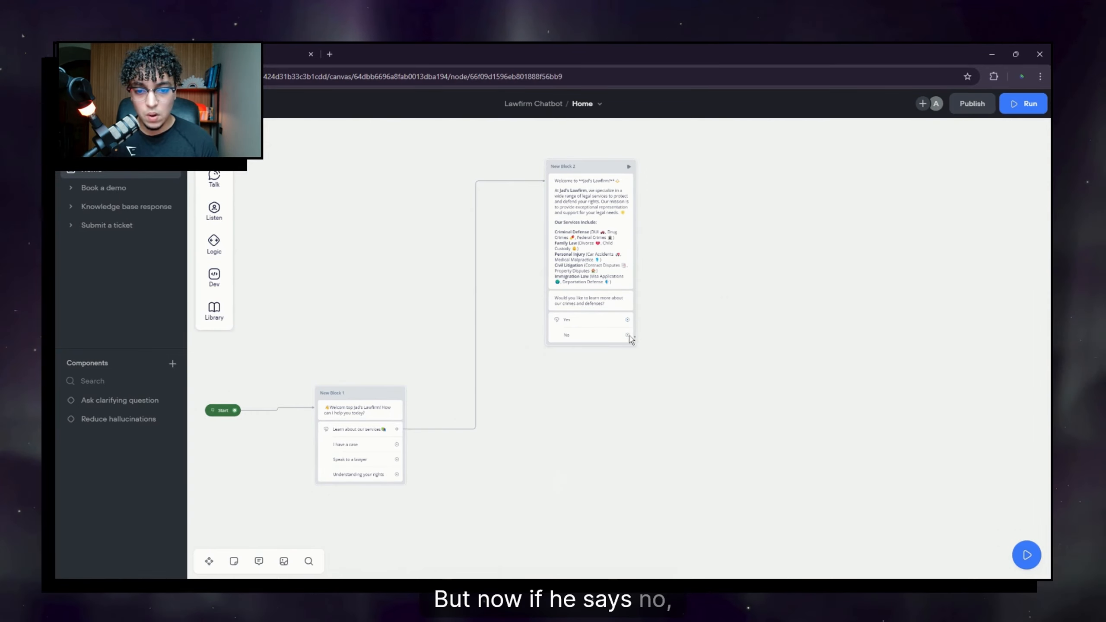
Step: Link the No answer to a new message block asking 'Do you have a case?'
left_click_drag(637, 430, 650, 405)
left_click_drag(641, 312, 763, 292)
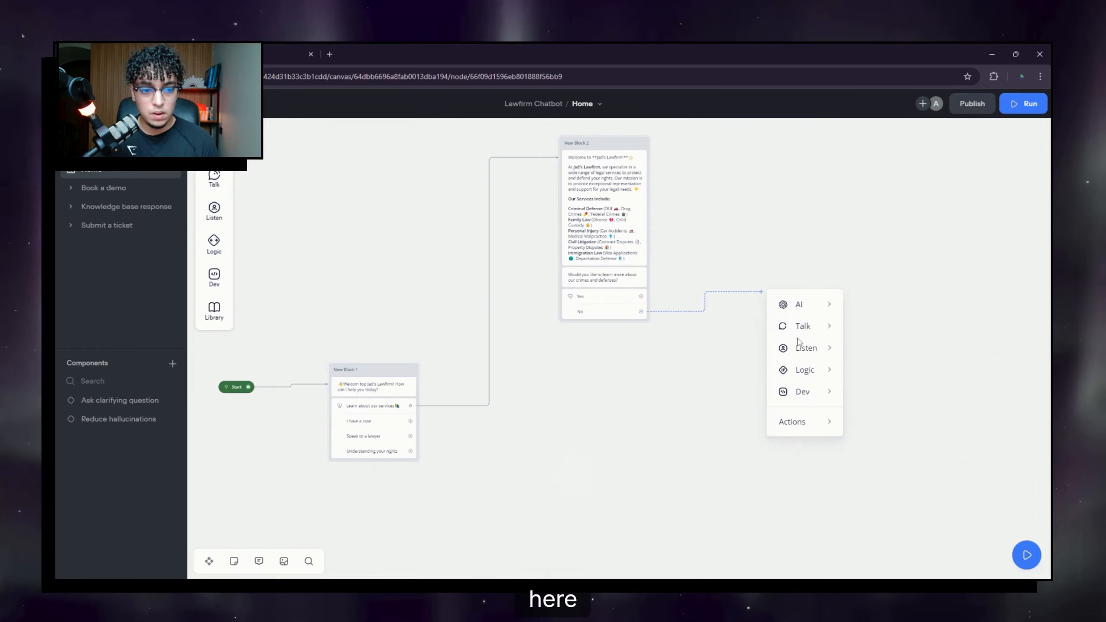
mouse_move(820, 311)
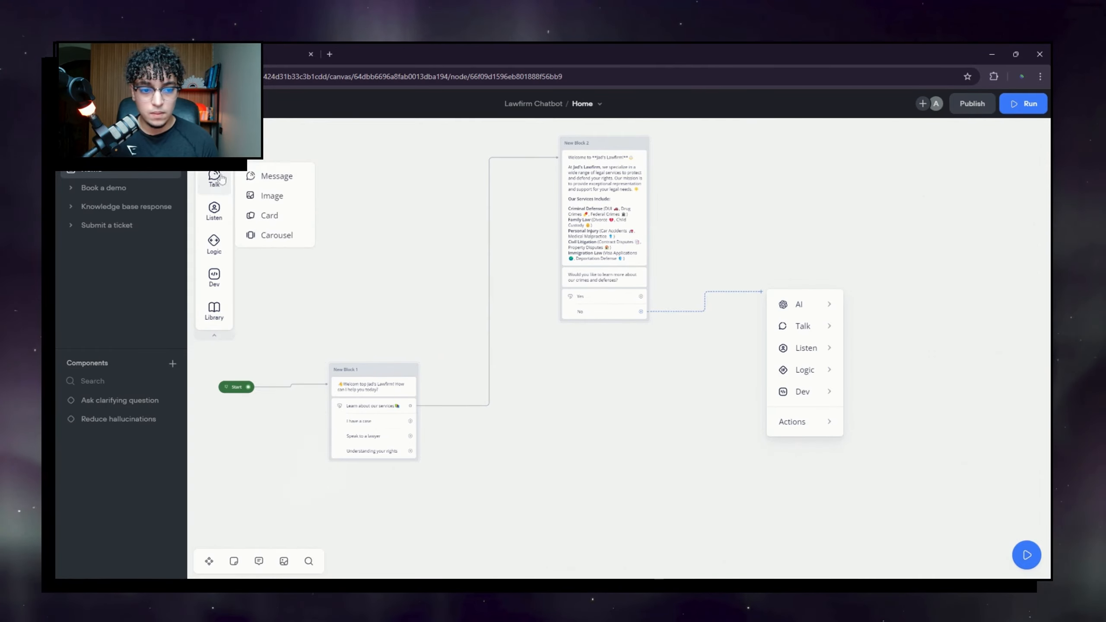
left_click(884, 331)
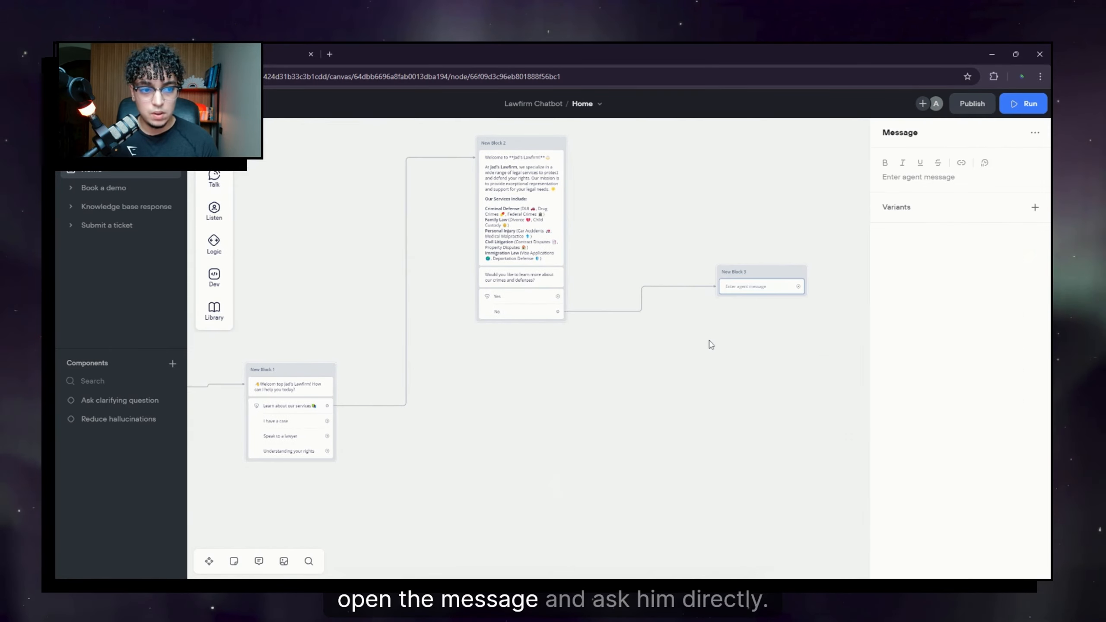
type("Do")
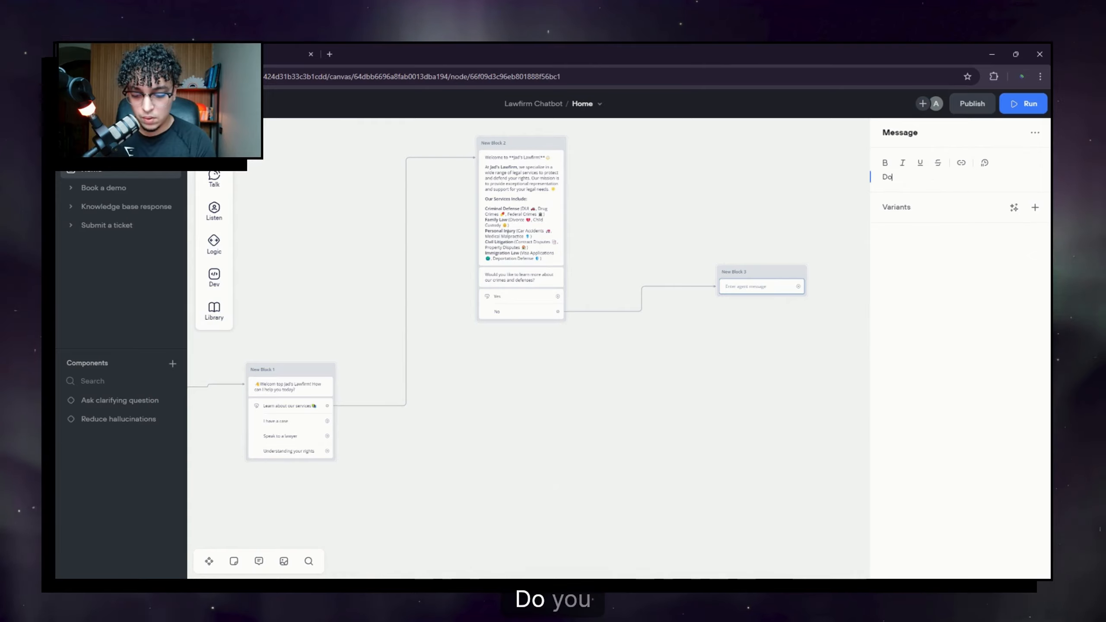
type(" you have ")
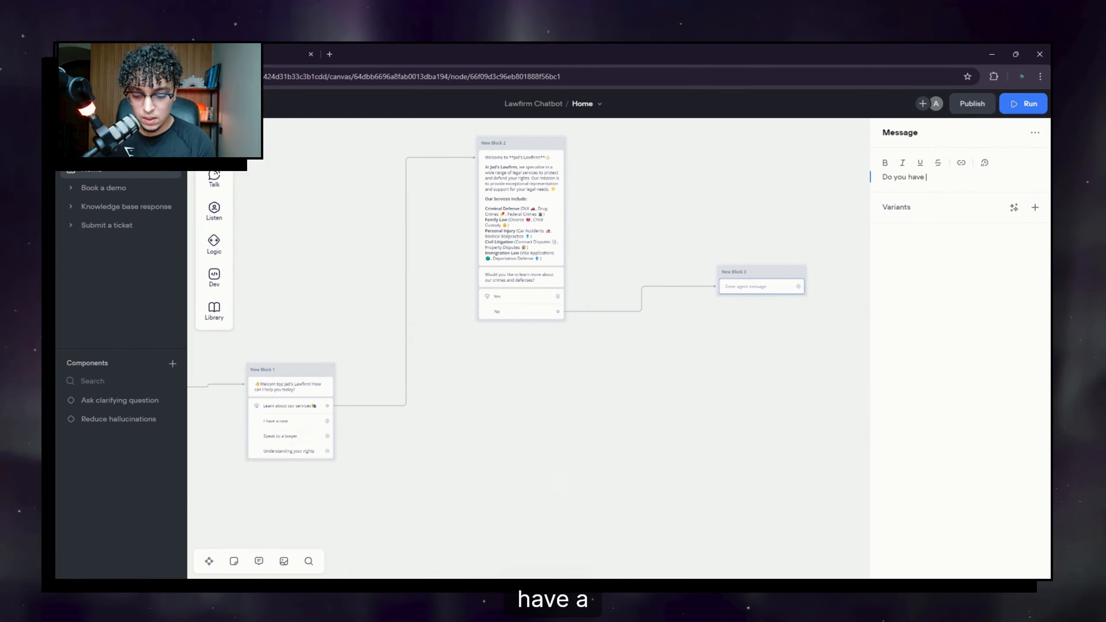
type("a")
type("s")
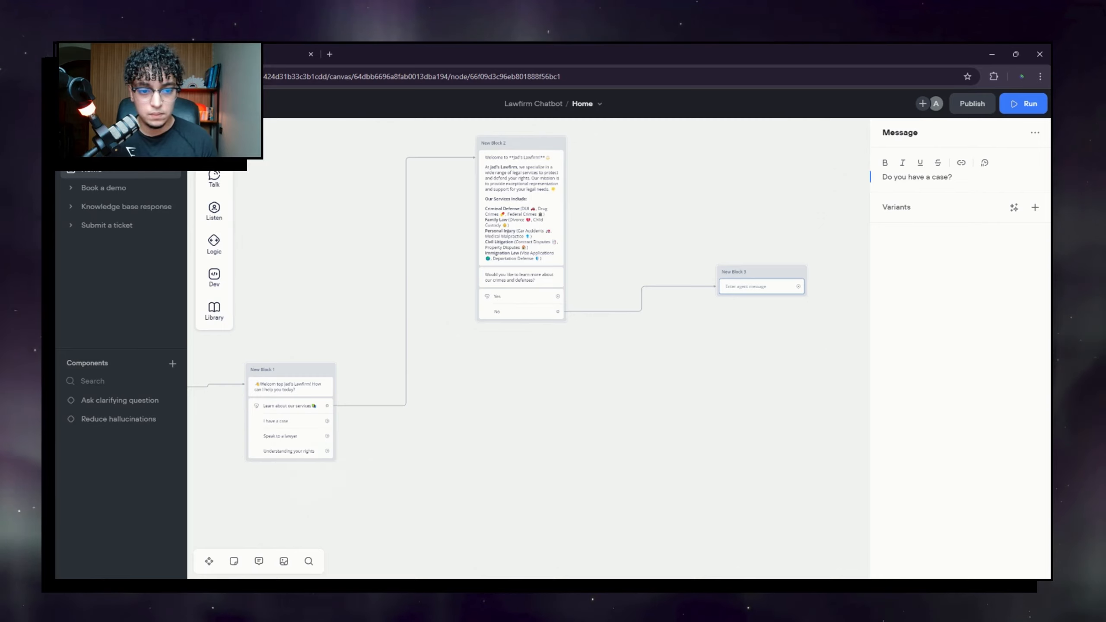
left_click(731, 364)
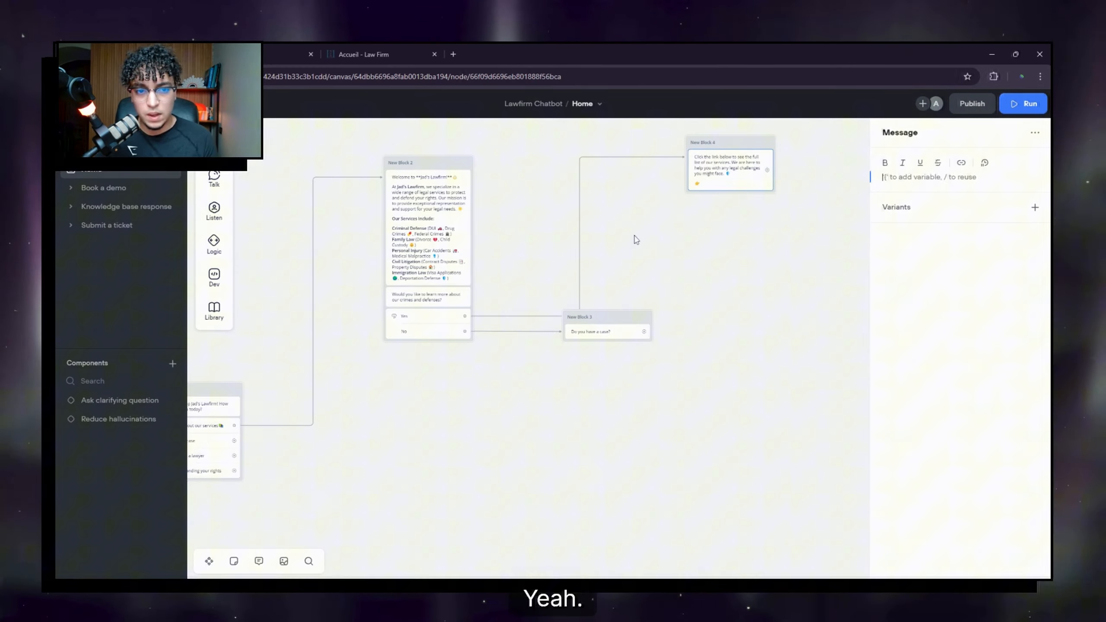
Step: Check New Block 4's full-services link message and bring the whole flow into view
left_click(636, 239)
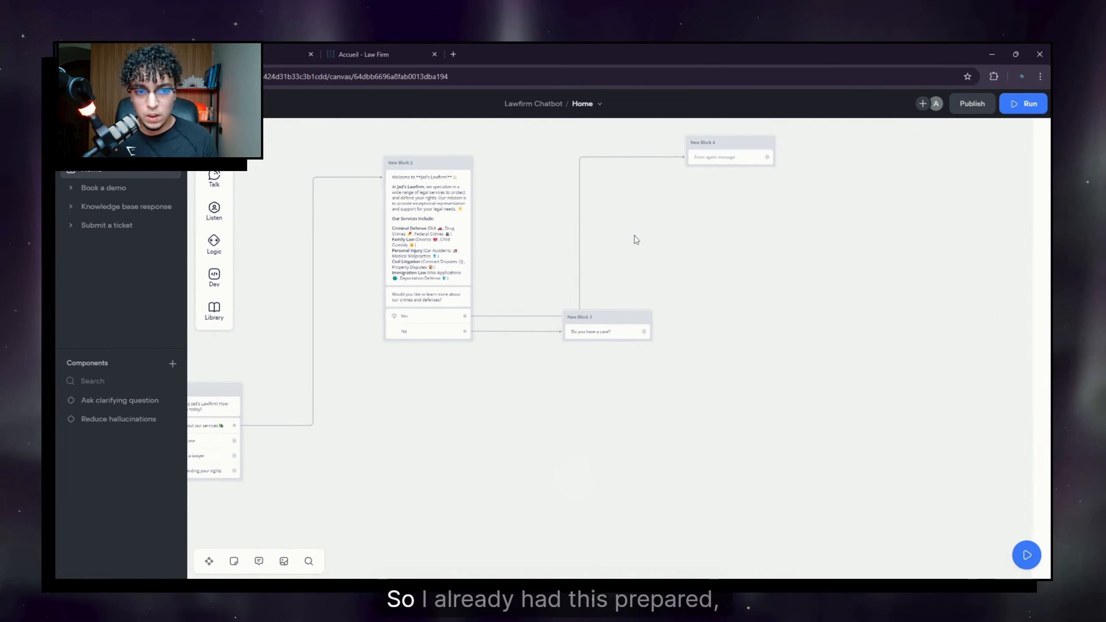
left_click(710, 159)
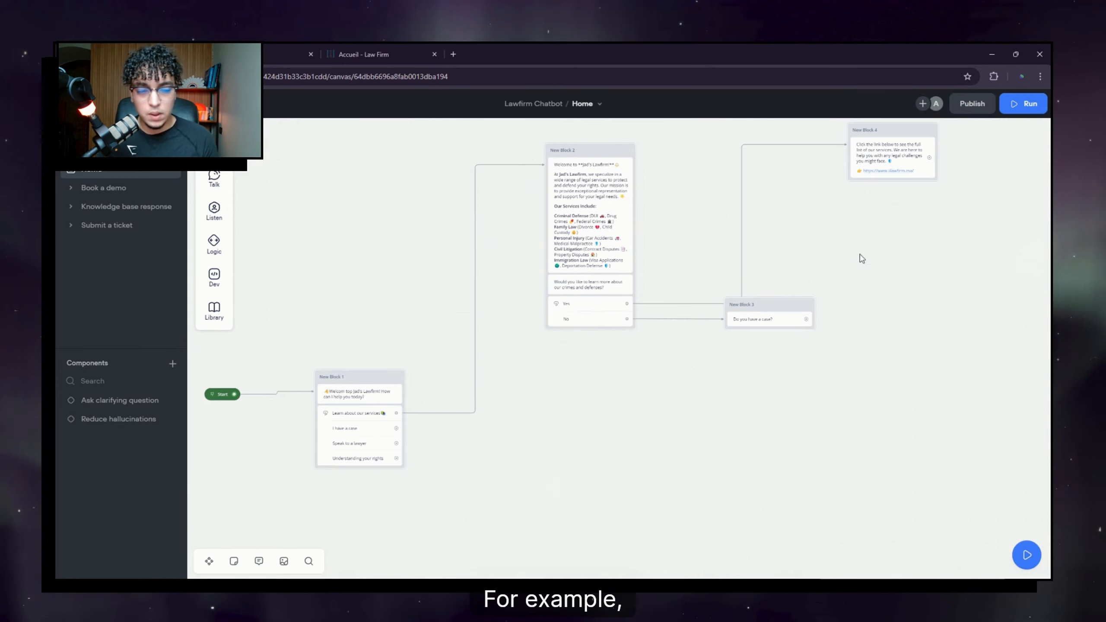
left_click_drag(241, 427, 362, 409)
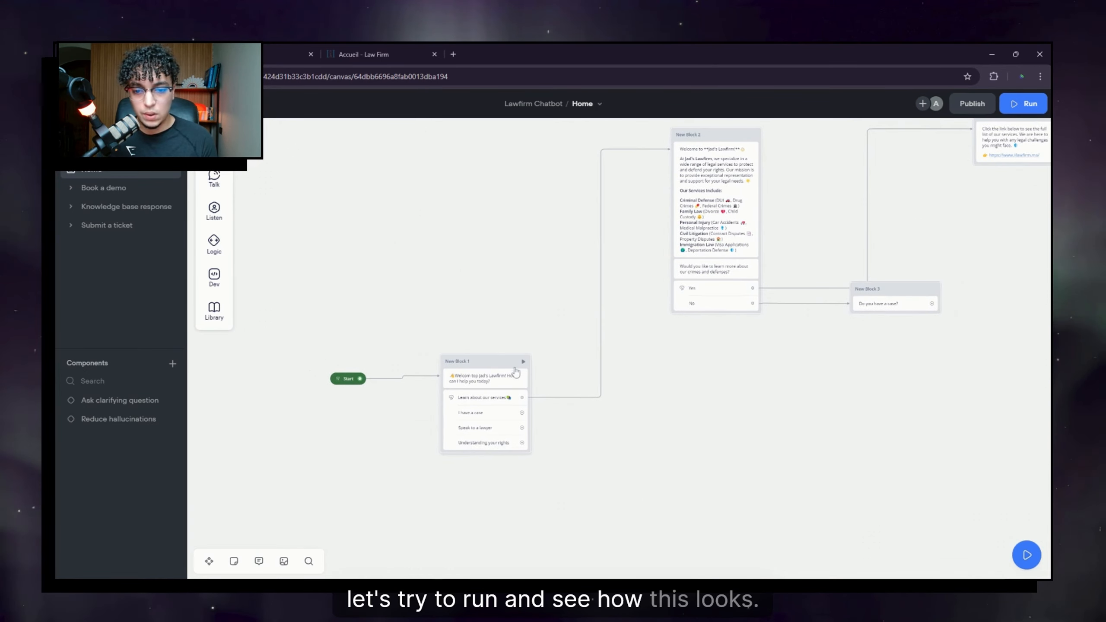
left_click(523, 361)
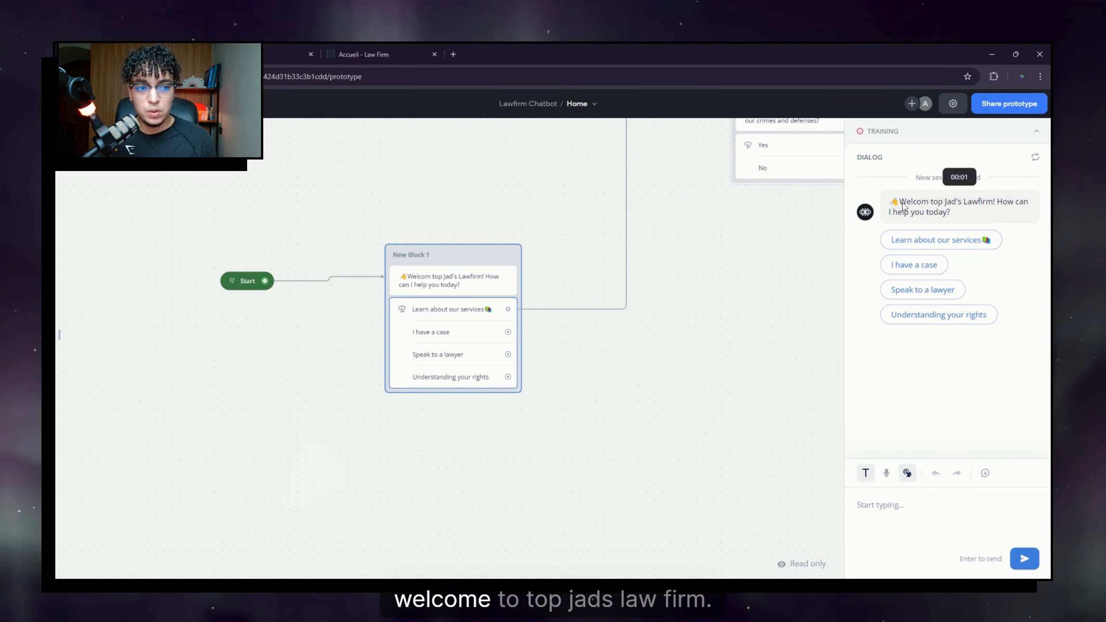
left_click(960, 246)
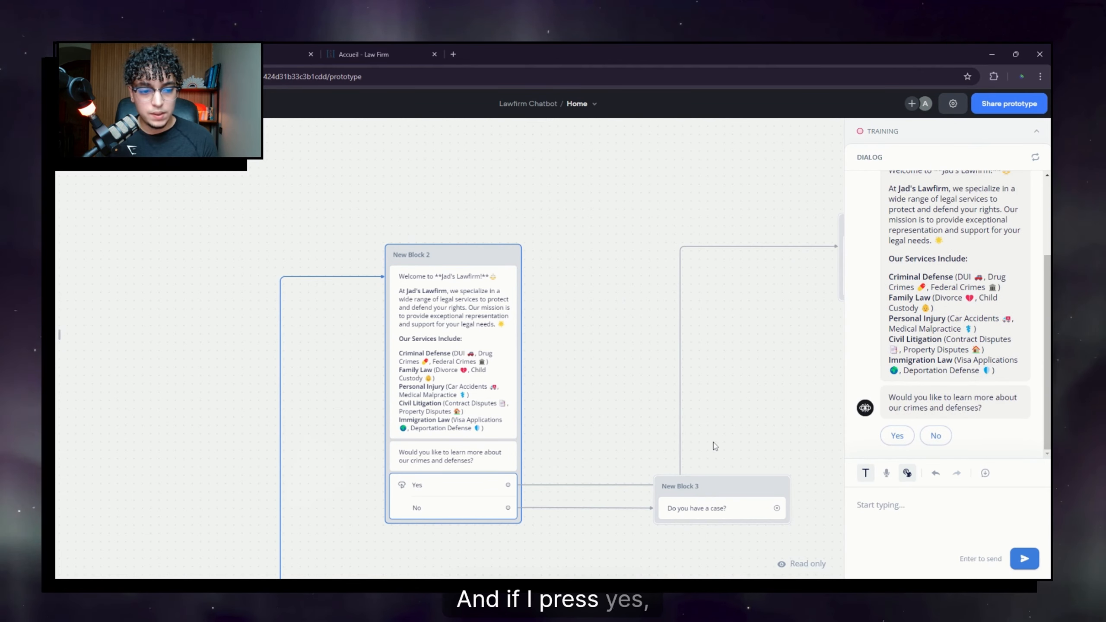
left_click(897, 435)
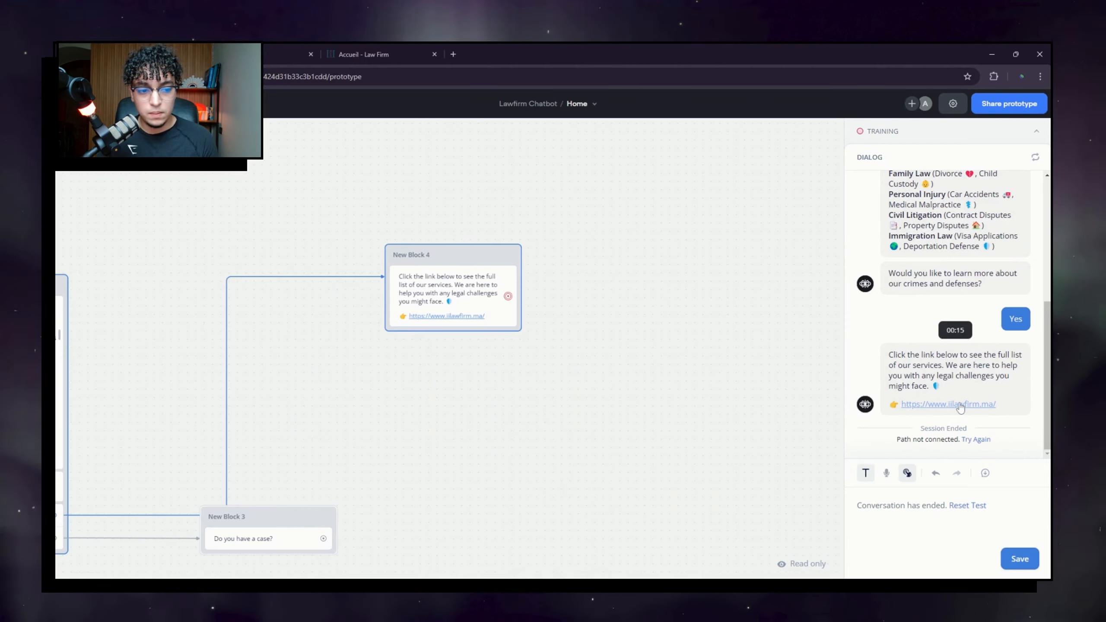
left_click(955, 405)
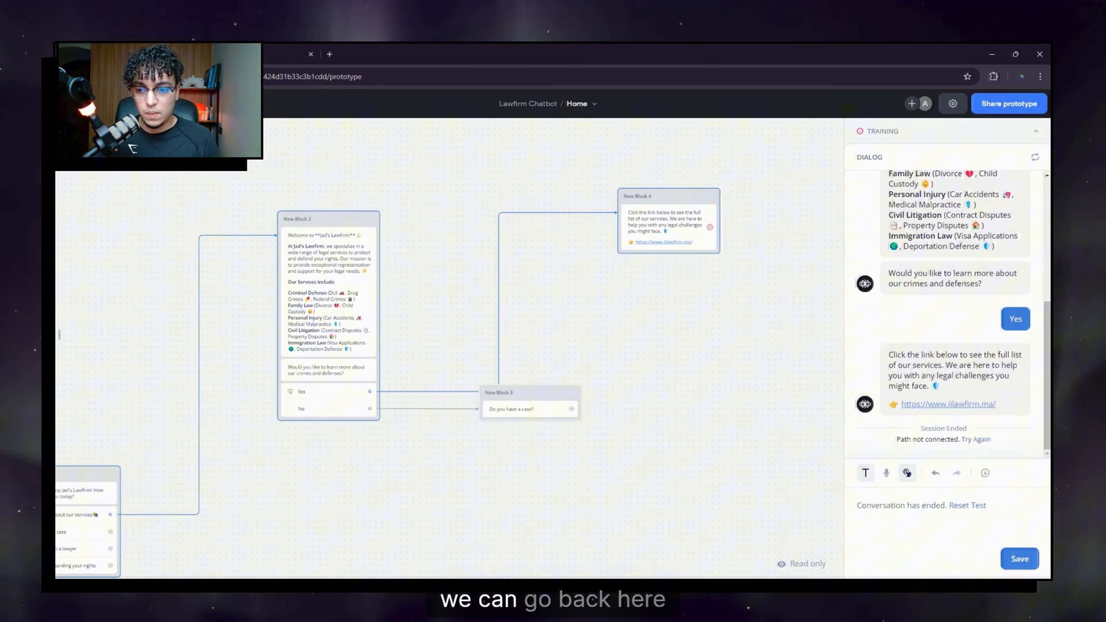
Step: Link 'I have a case' to New Block 5 asking whether it's Criminal Law or Defense Law
key("Escape")
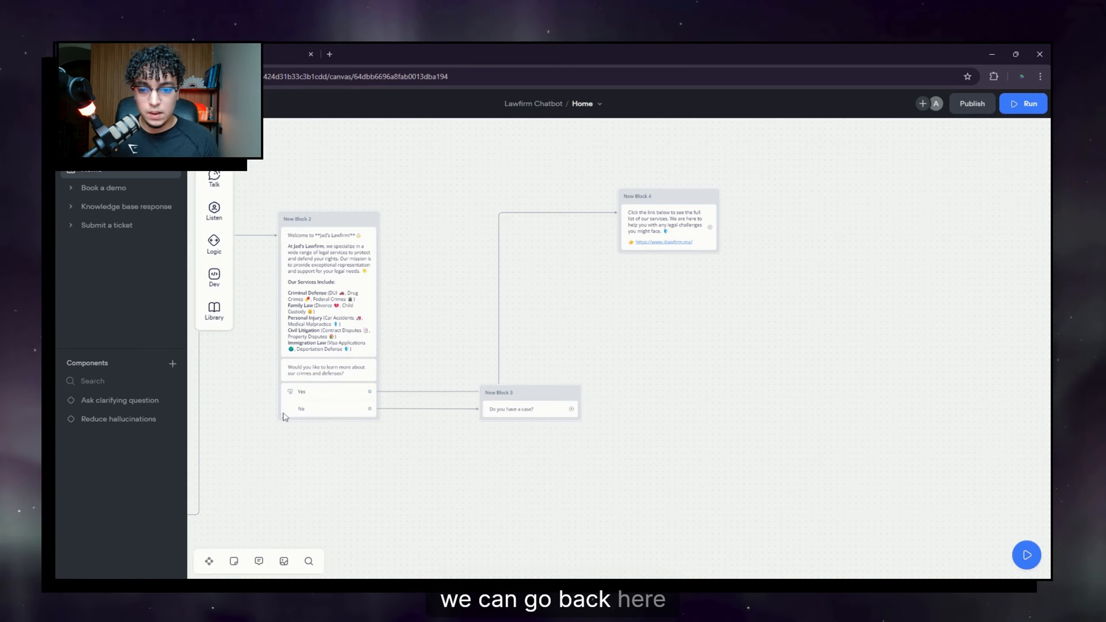
left_click_drag(282, 415, 647, 289)
scroll(627, 312, "down", 2)
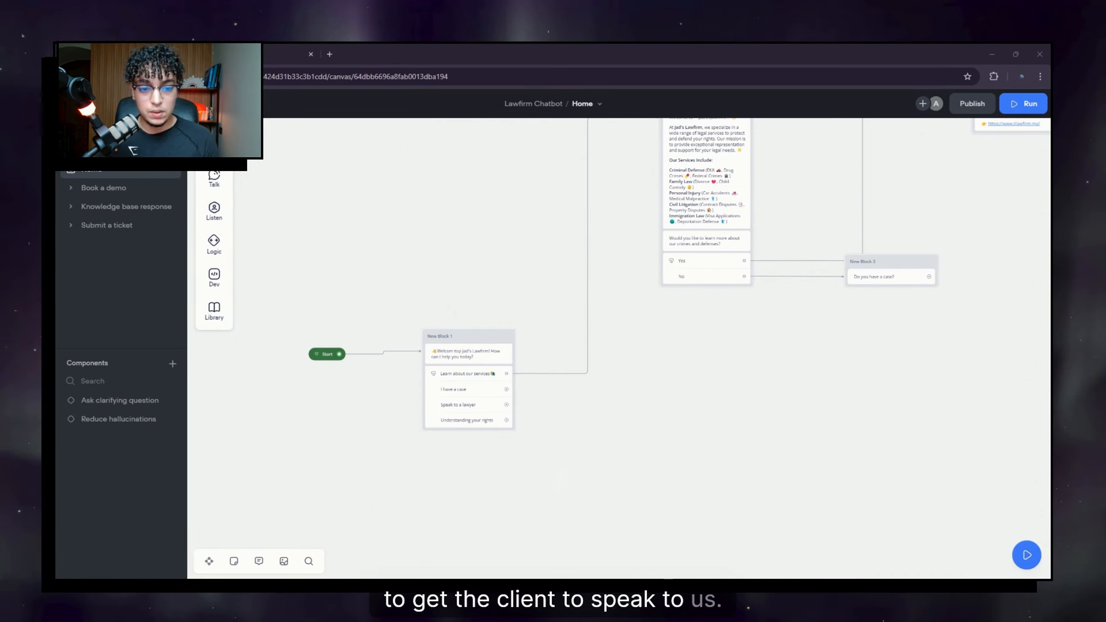
left_click_drag(411, 283, 728, 295)
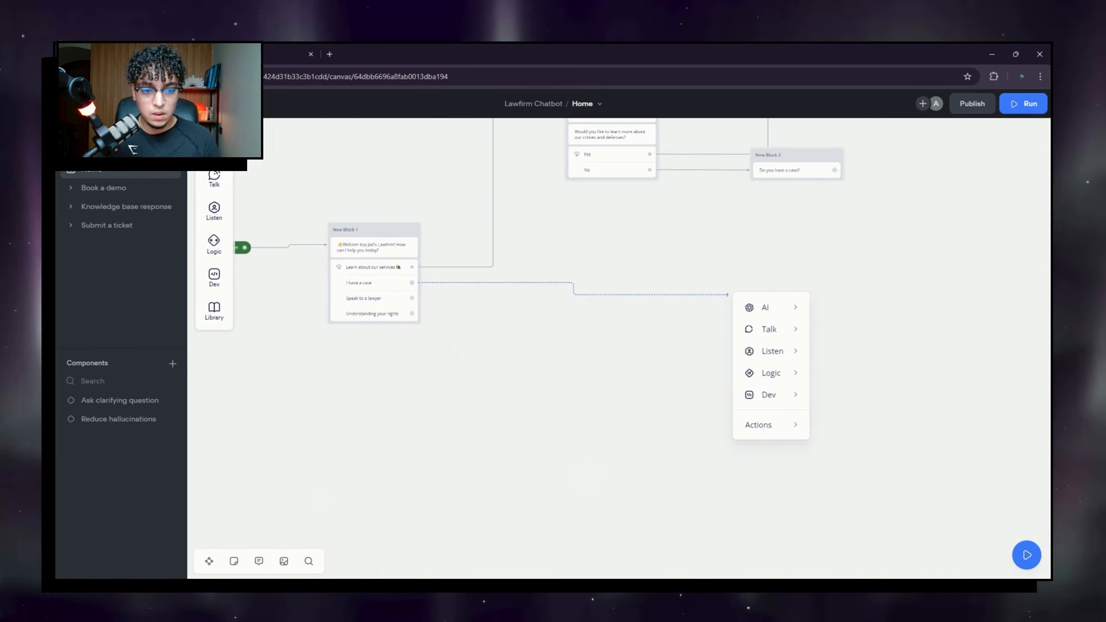
mouse_move(782, 329)
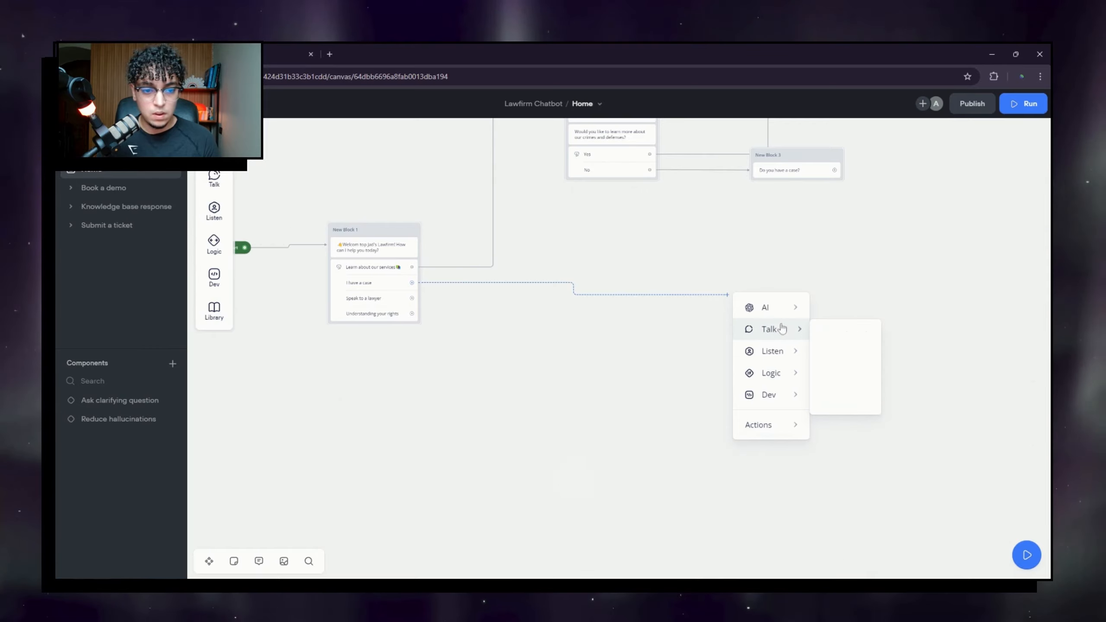
left_click(853, 334)
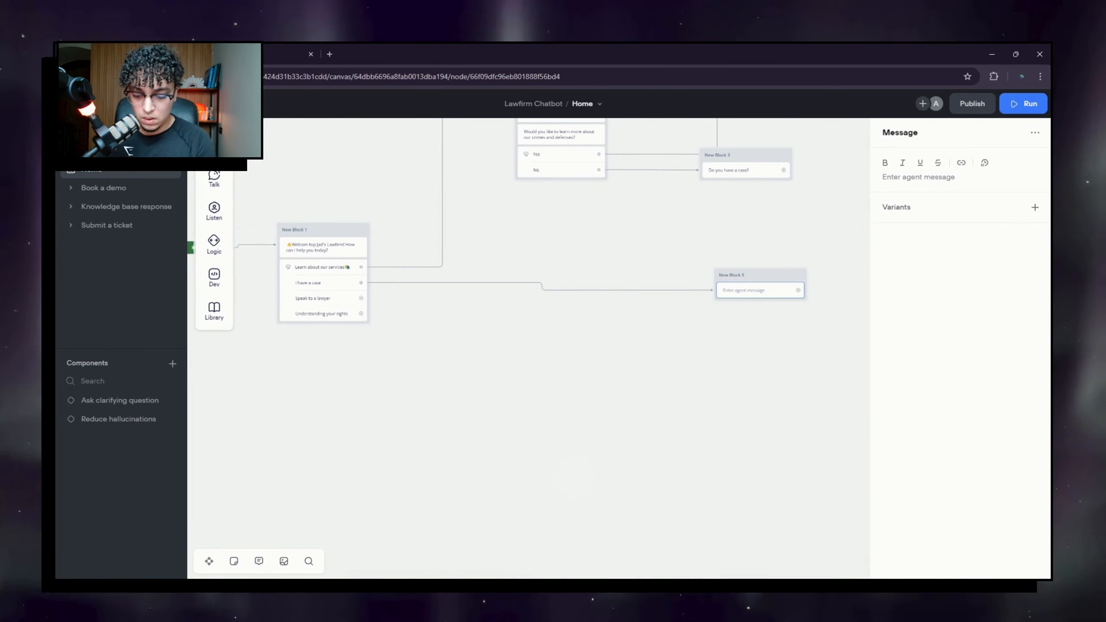
type("ld you please clarify whether it relates to Criminal Law or Defense Law?")
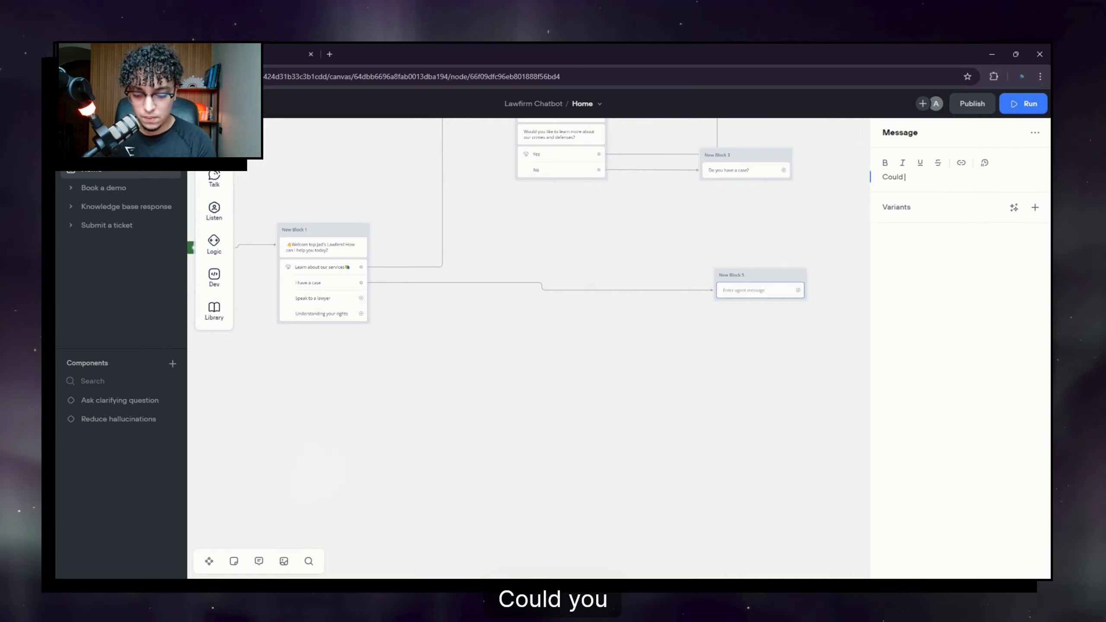
left_click(774, 335)
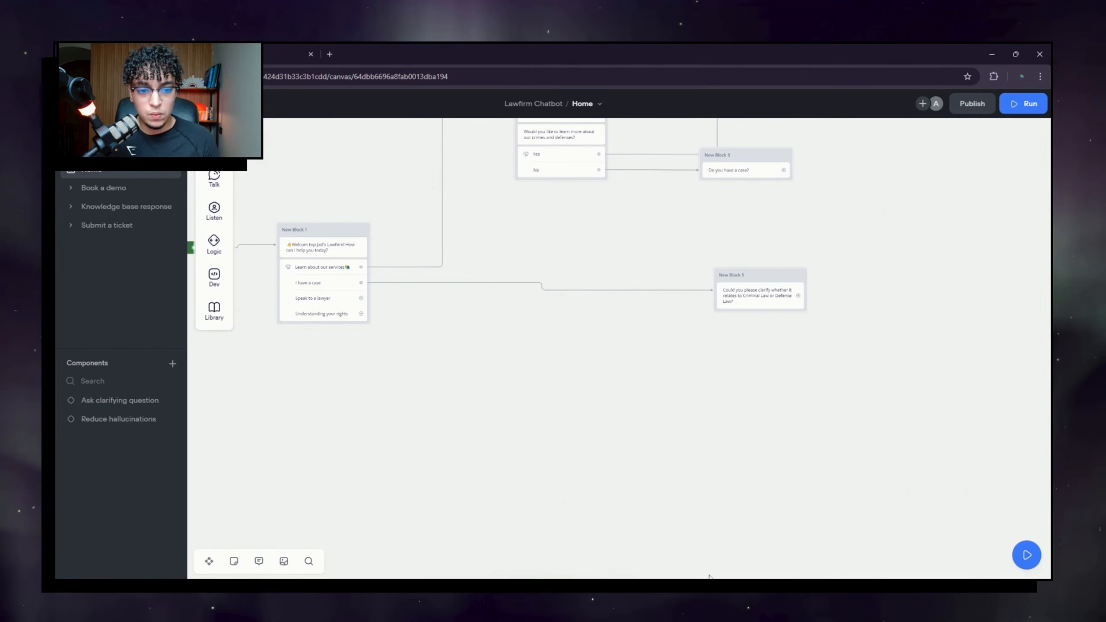
left_click(766, 298)
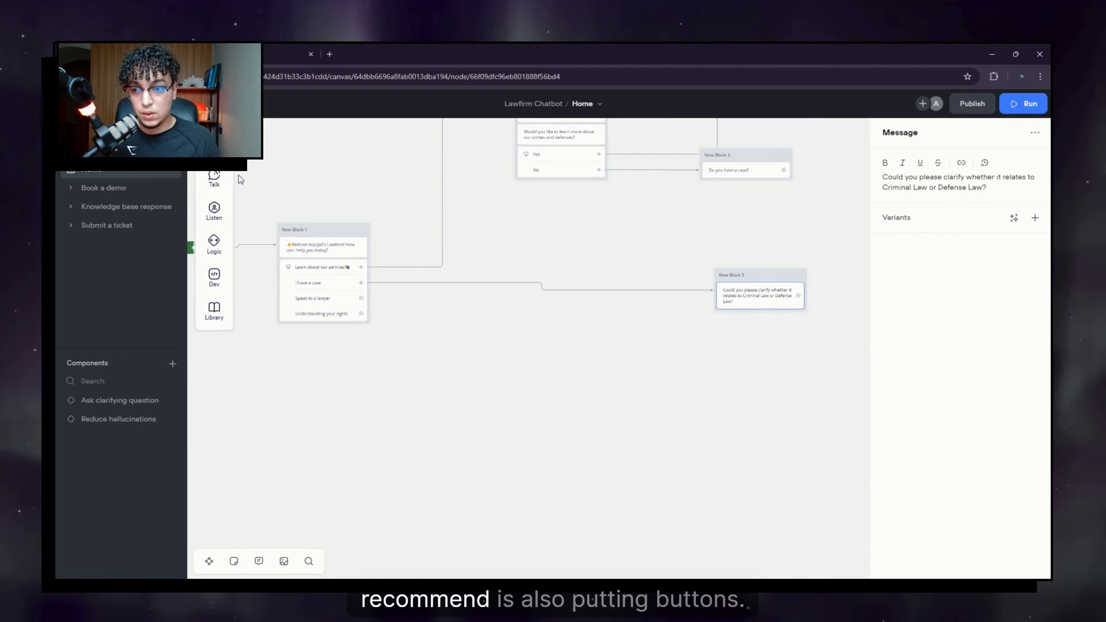
Step: Add Criminal Law and Defense Law buttons to New Block 5, then draw a link from Criminal Law
mouse_move(214, 241)
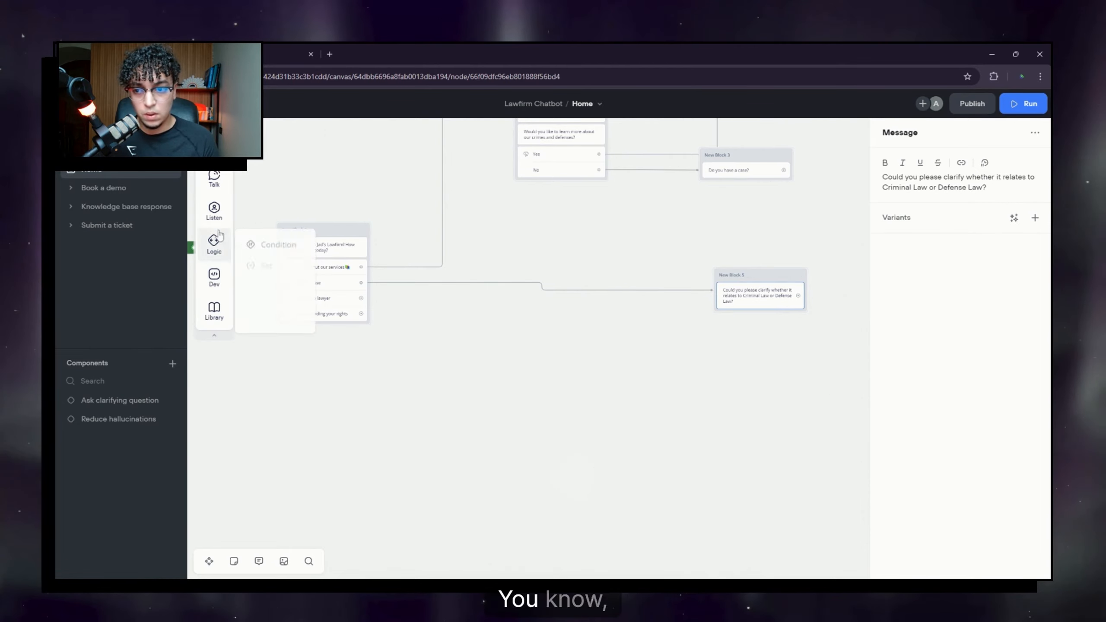
mouse_move(216, 212)
left_click_drag(305, 217, 732, 317)
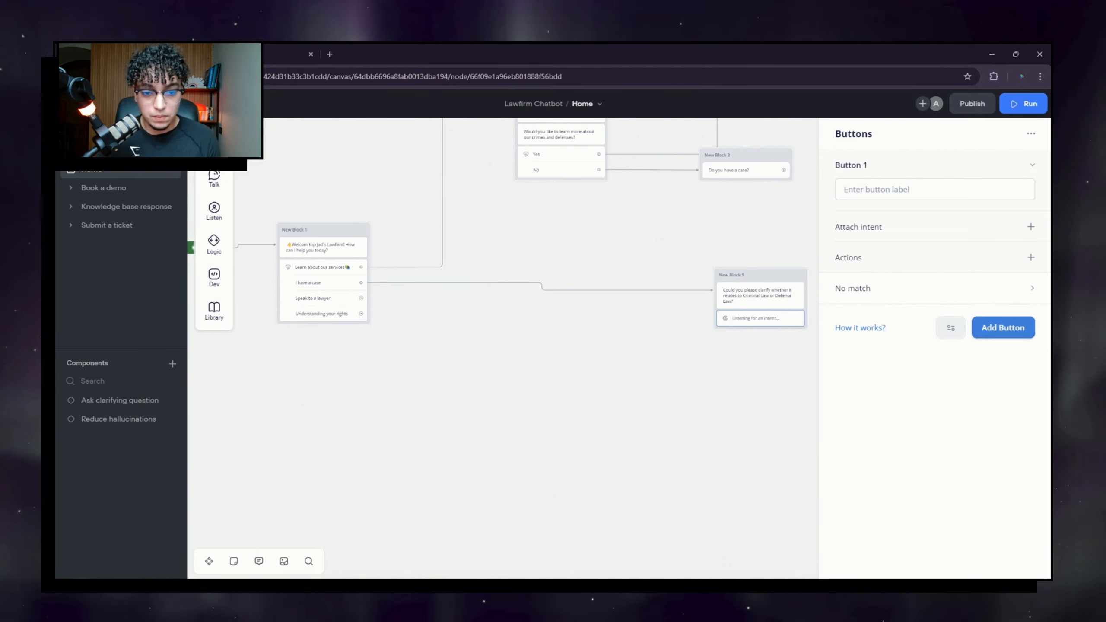
left_click(960, 193)
type("C")
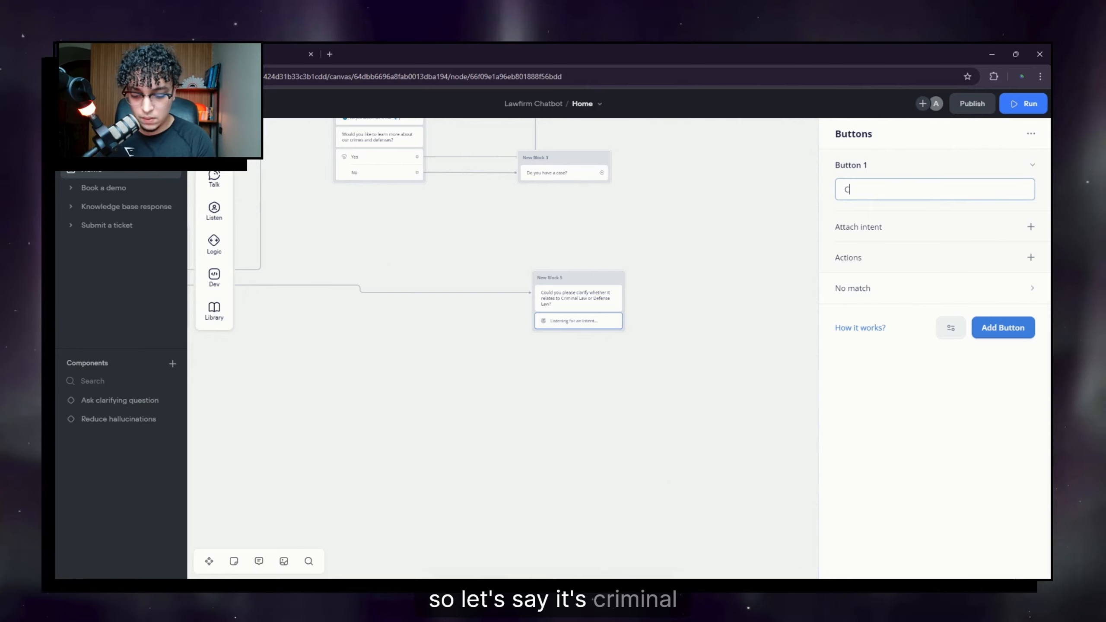
type("riminal Law")
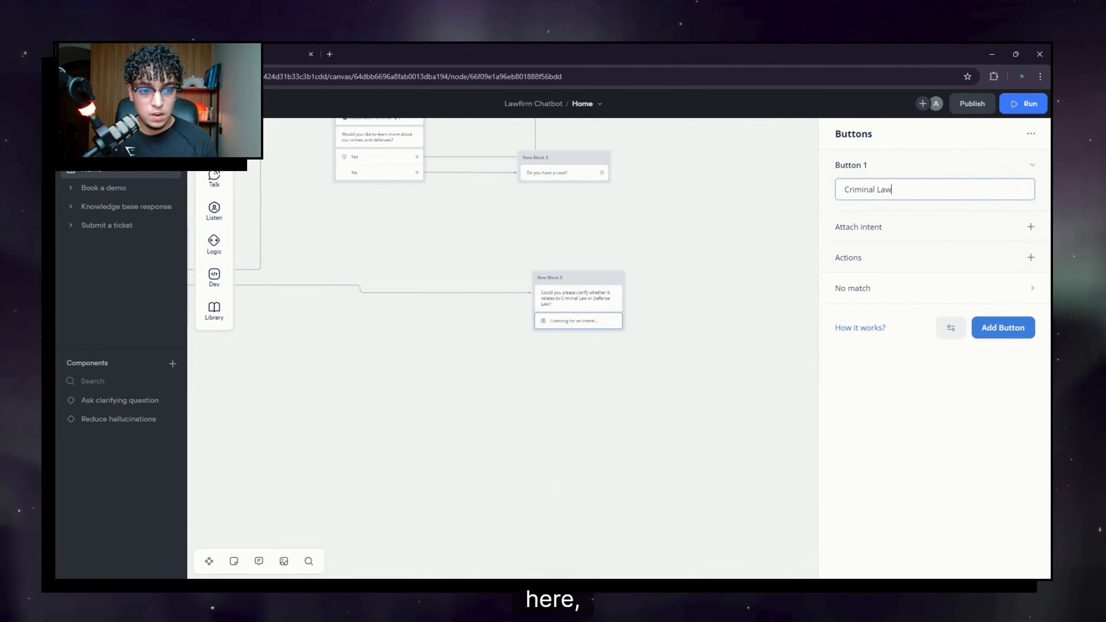
left_click(1007, 331)
type("D")
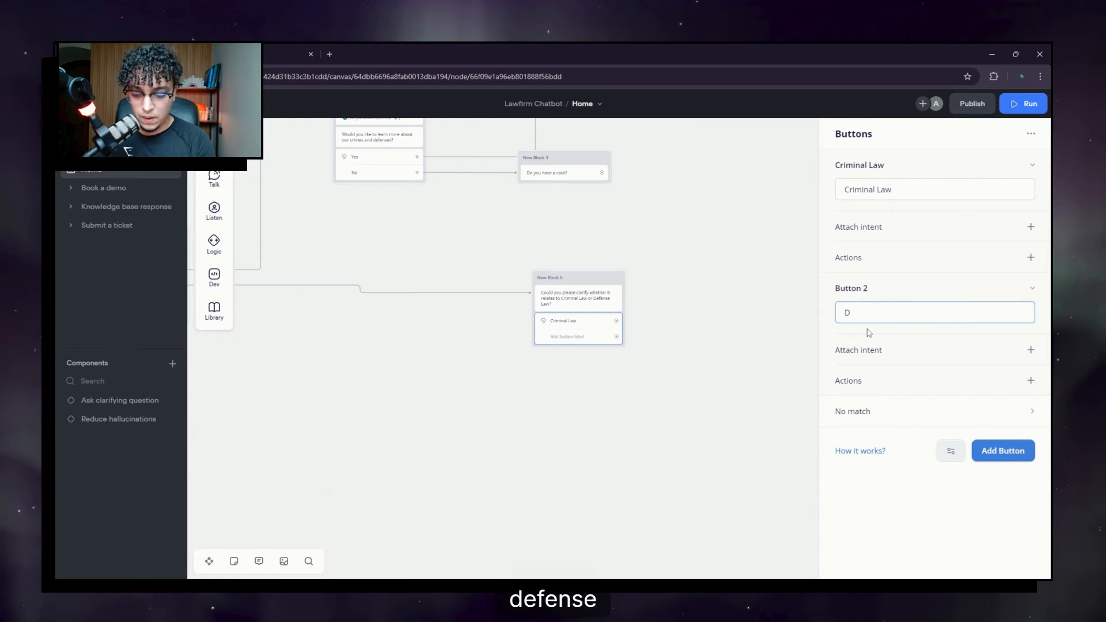
type("efense La")
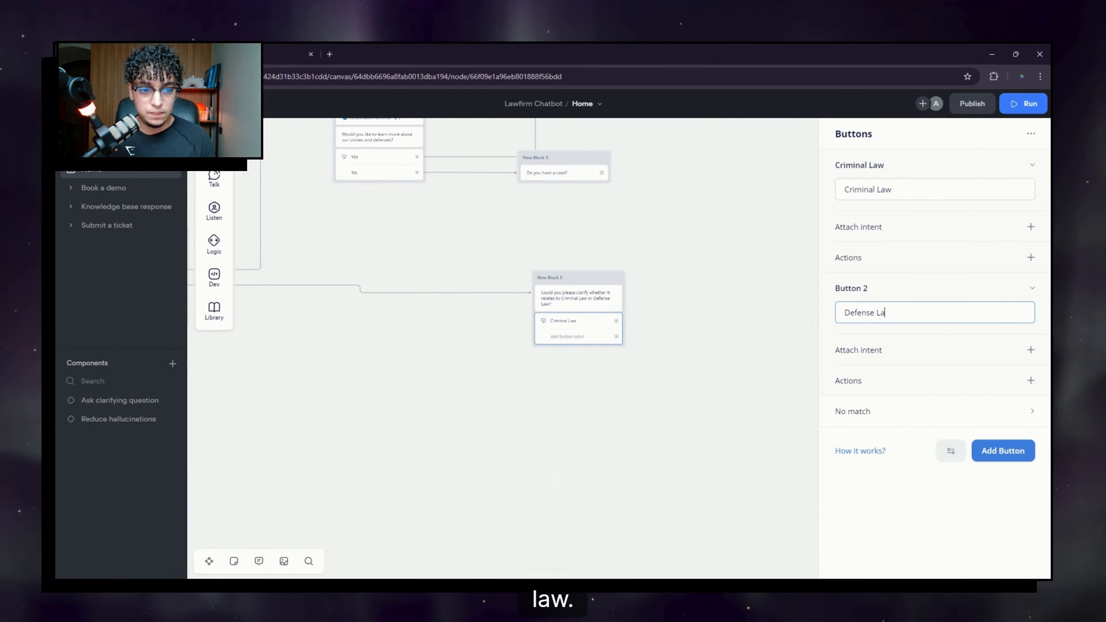
type("w")
left_click(679, 388)
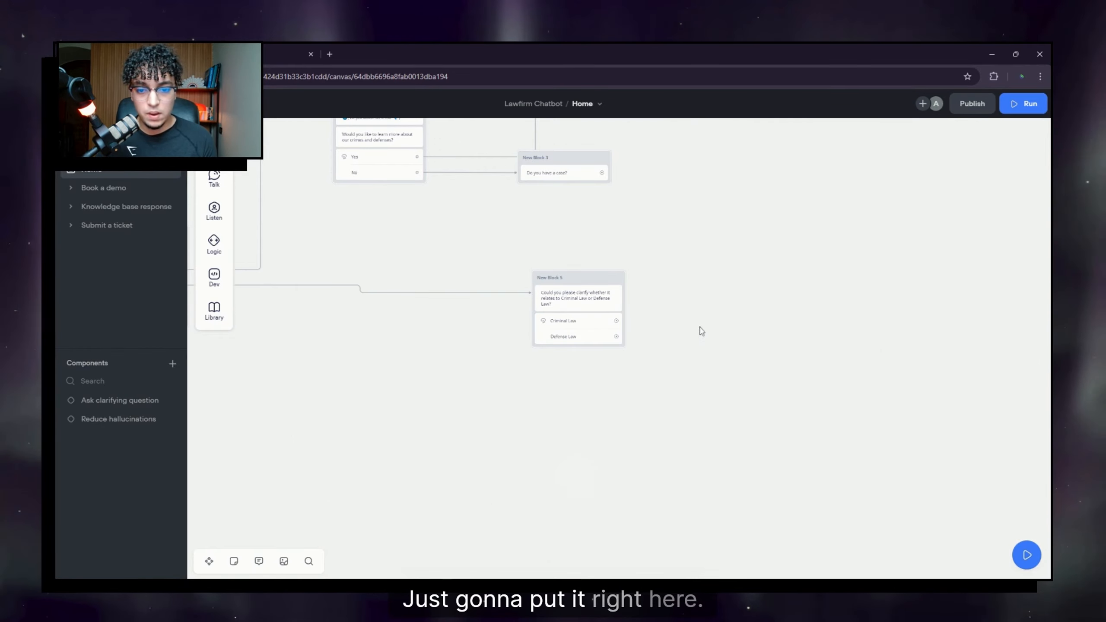
left_click_drag(692, 332, 598, 330)
left_click_drag(523, 318, 699, 187)
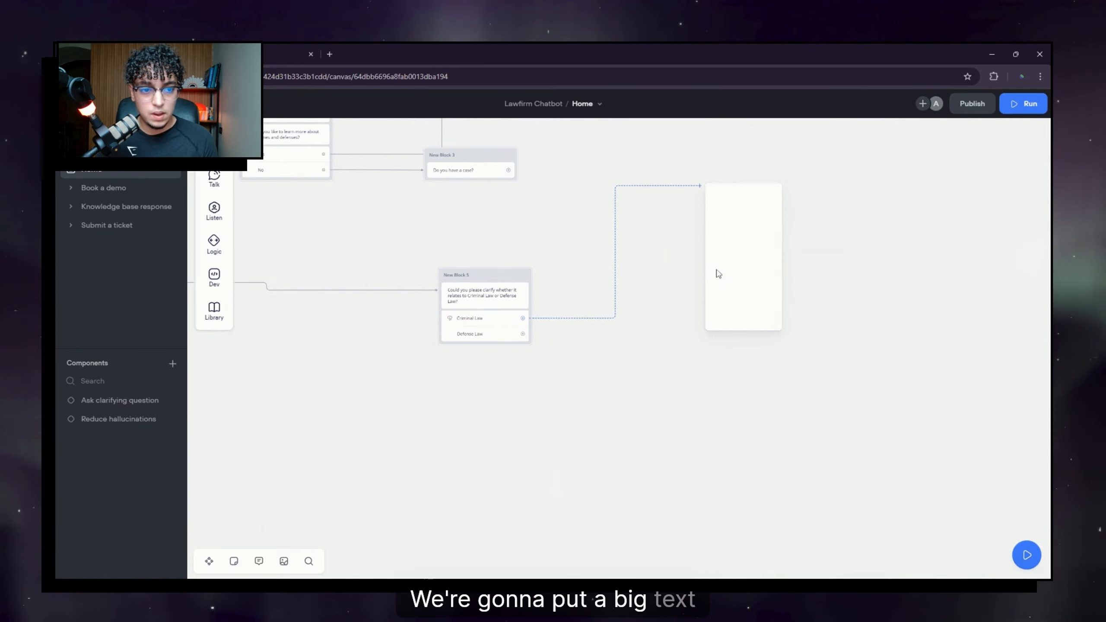
Step: Attach new message blocks to the Criminal Law and Defense Law options
mouse_move(750, 229)
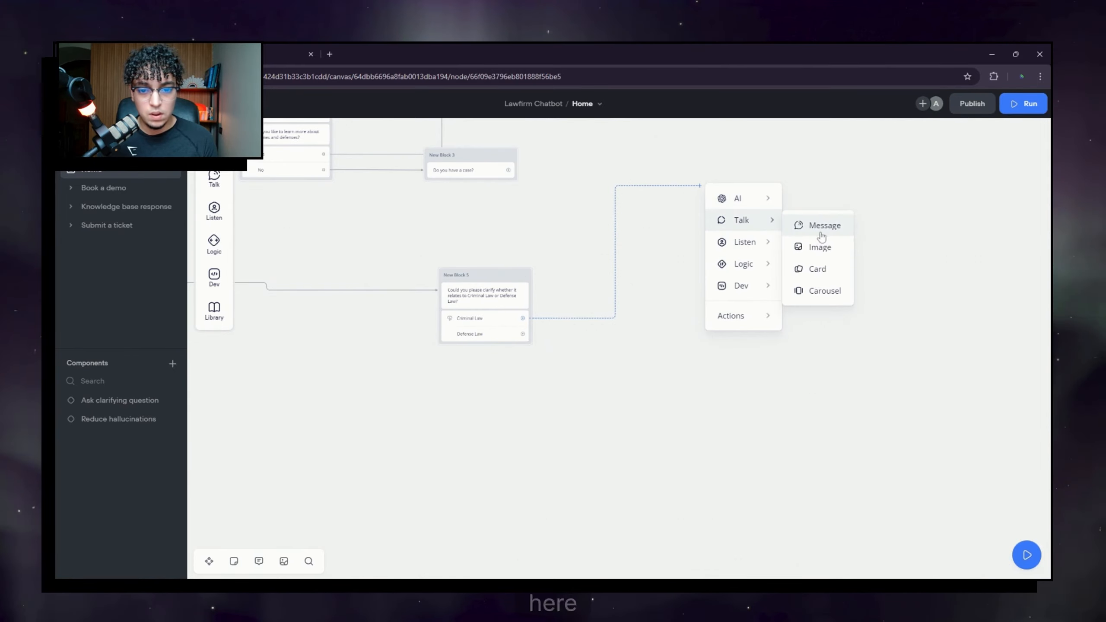
left_click(821, 226)
left_click_drag(649, 395, 634, 296)
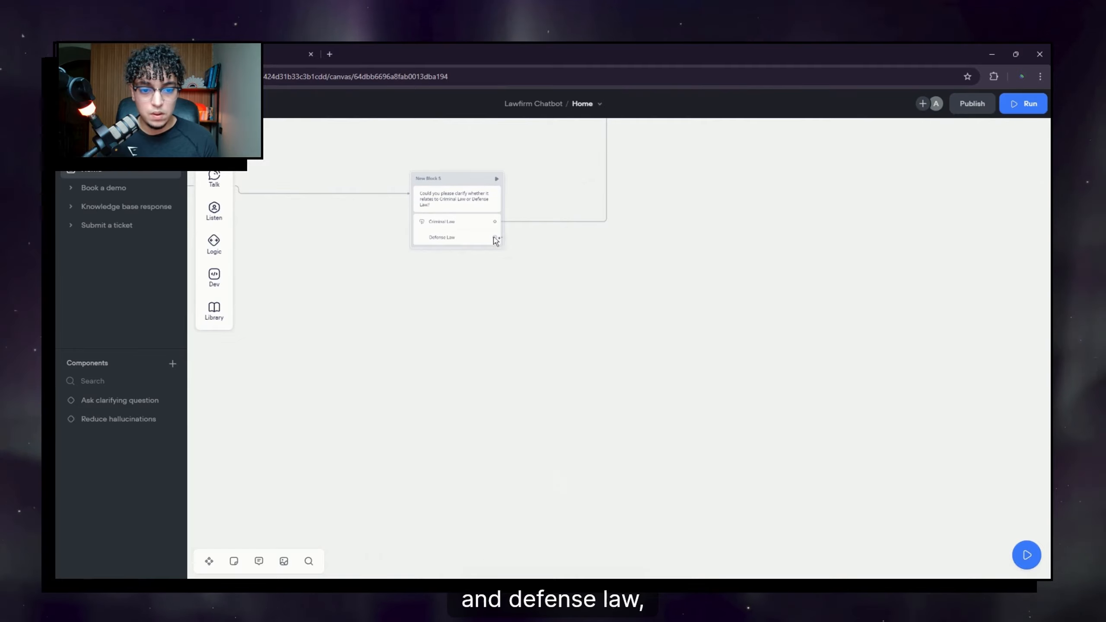
left_click_drag(495, 241, 688, 360)
mouse_move(731, 396)
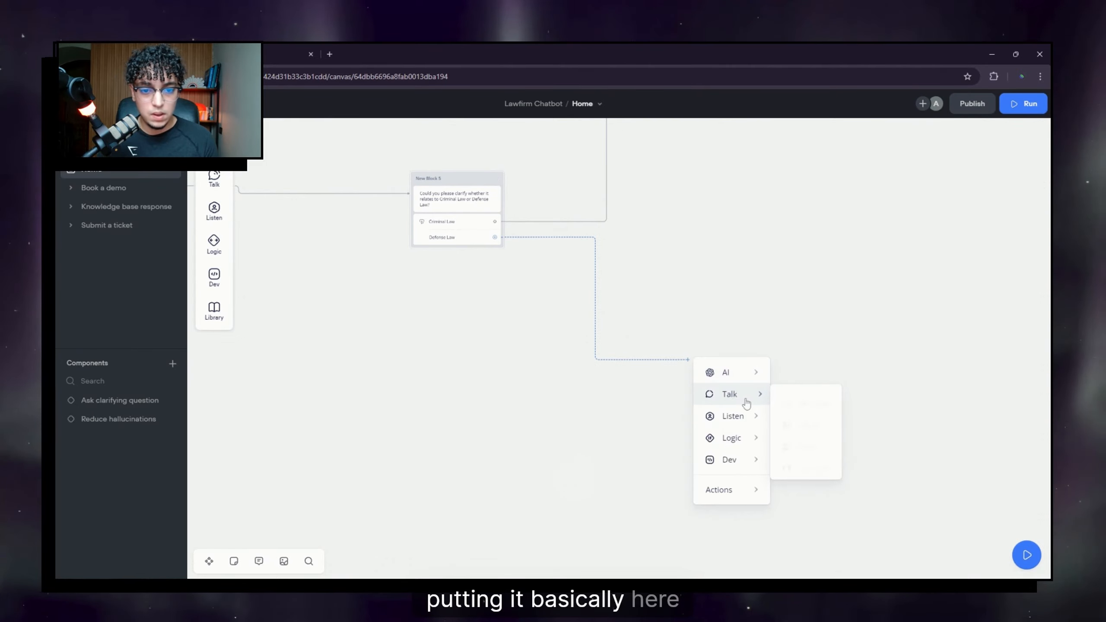
left_click(801, 404)
Step: Make New Block 6's message ask which type of case category the user has
left_click_drag(754, 244, 551, 294)
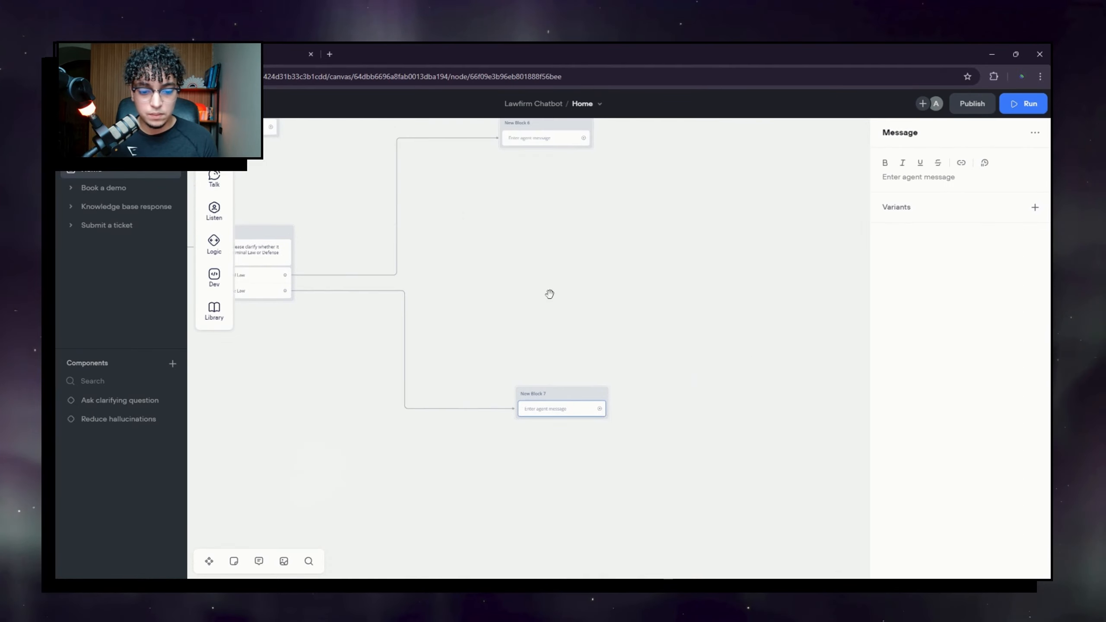
left_click(575, 255)
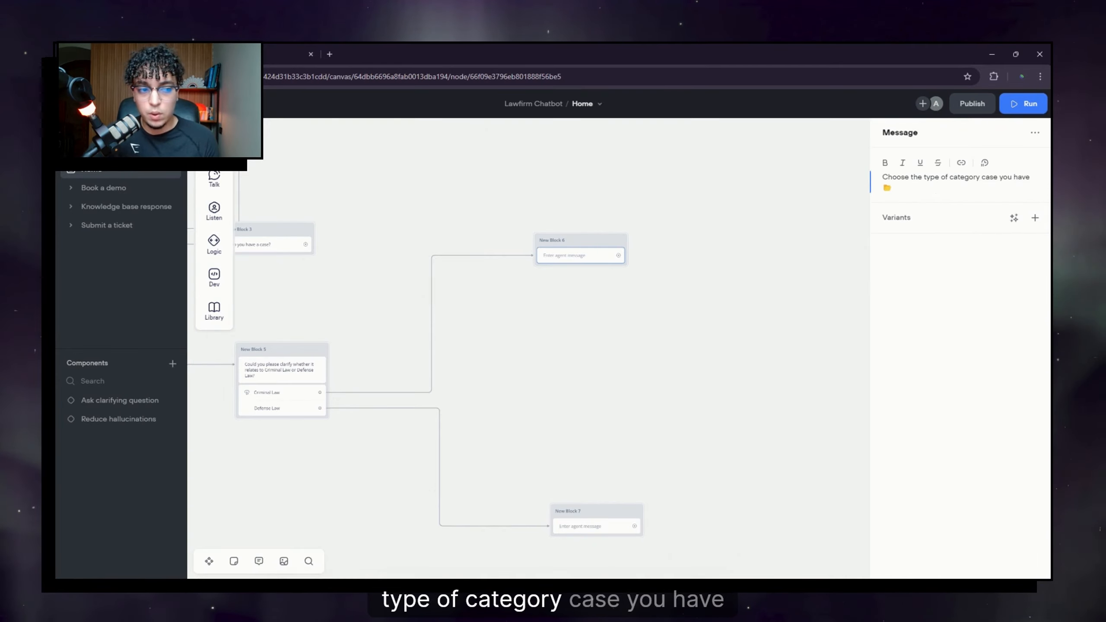
left_click(589, 323)
mouse_move(590, 238)
left_mouse_down()
mouse_move(625, 241)
mouse_move(611, 235)
left_mouse_up()
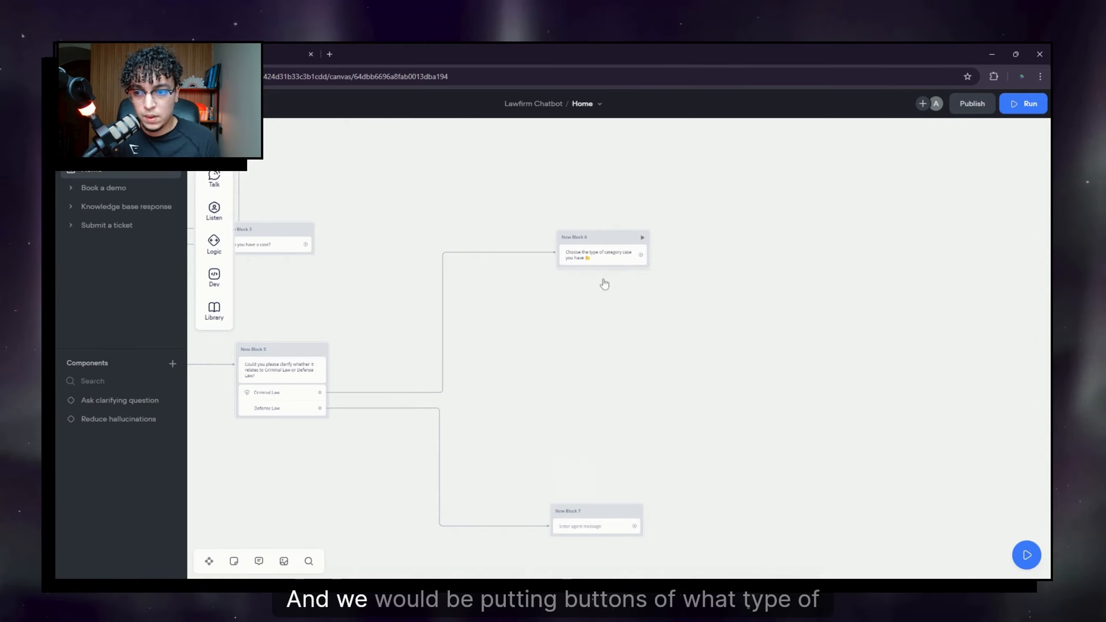
Step: Add a Buttons step with four unlabelled buttons under New Block 6's case-category question
mouse_move(216, 211)
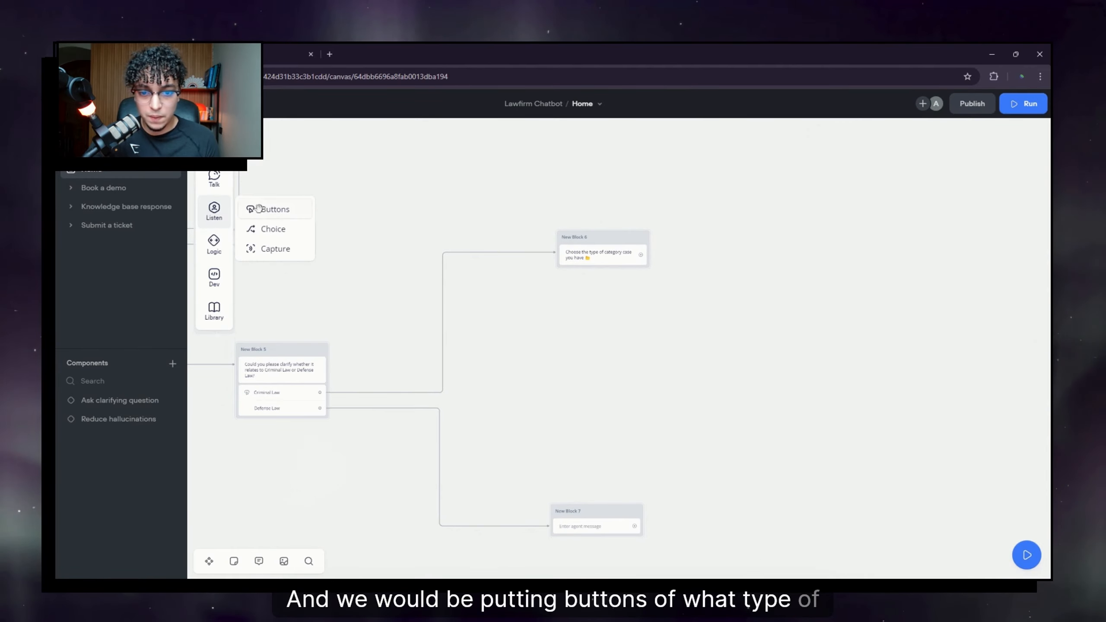
left_click_drag(266, 210, 617, 273)
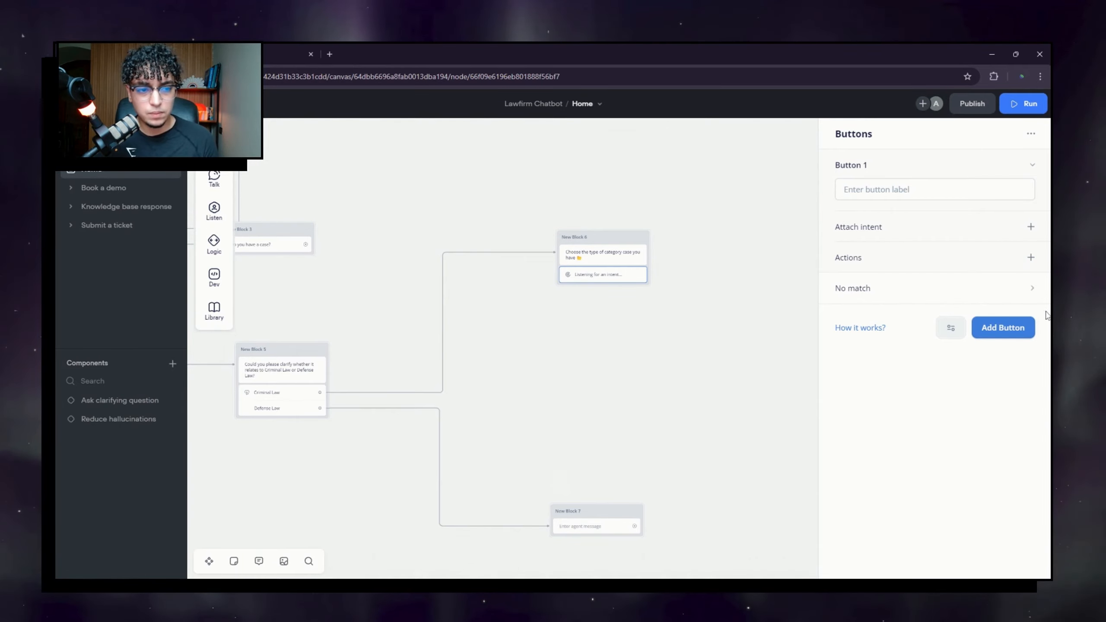
left_click(1006, 336)
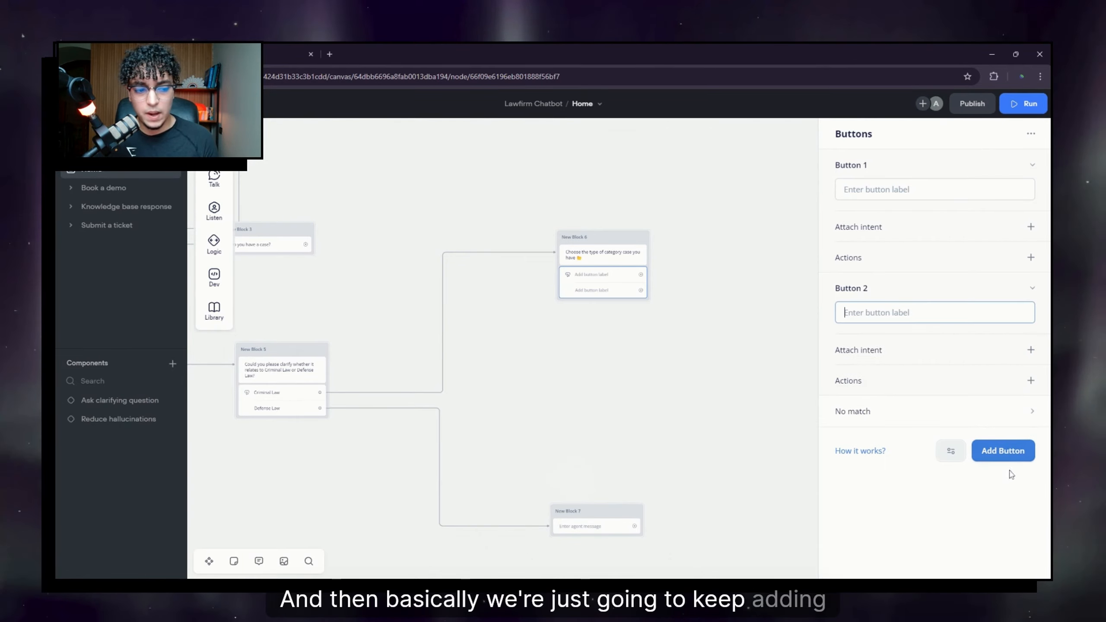
left_click(1001, 452)
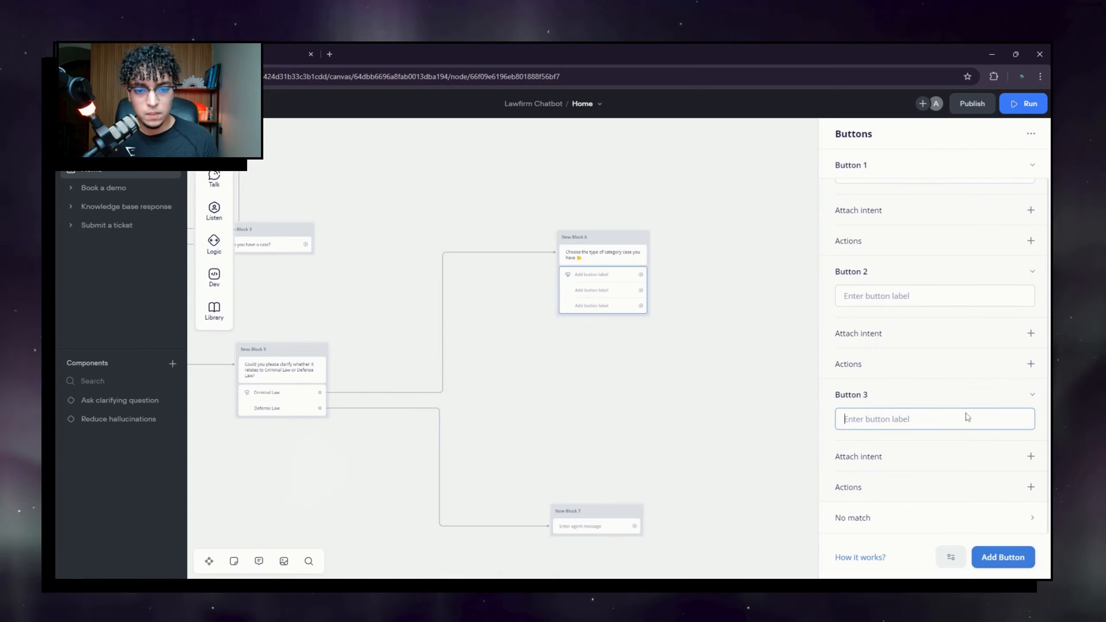
left_click(1004, 558)
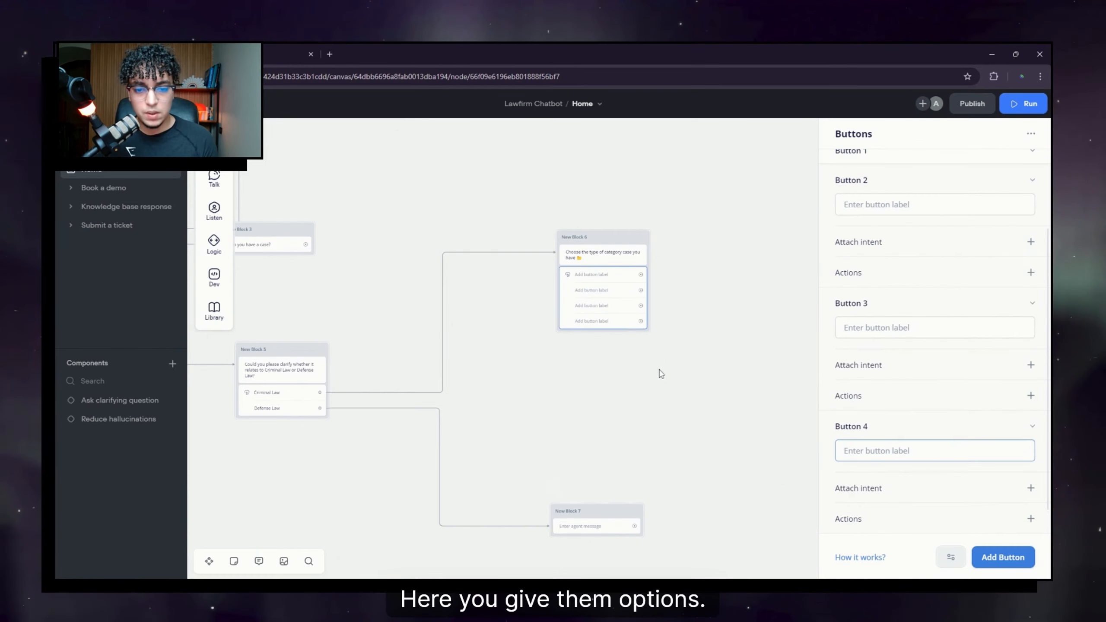
left_click_drag(698, 400, 672, 179)
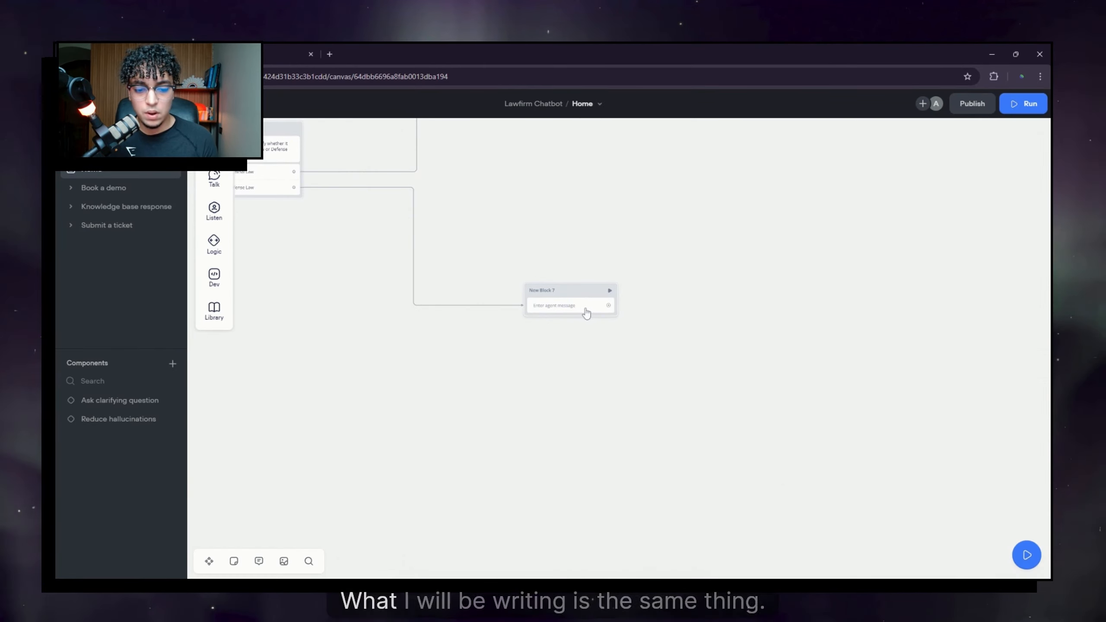
left_click(583, 310)
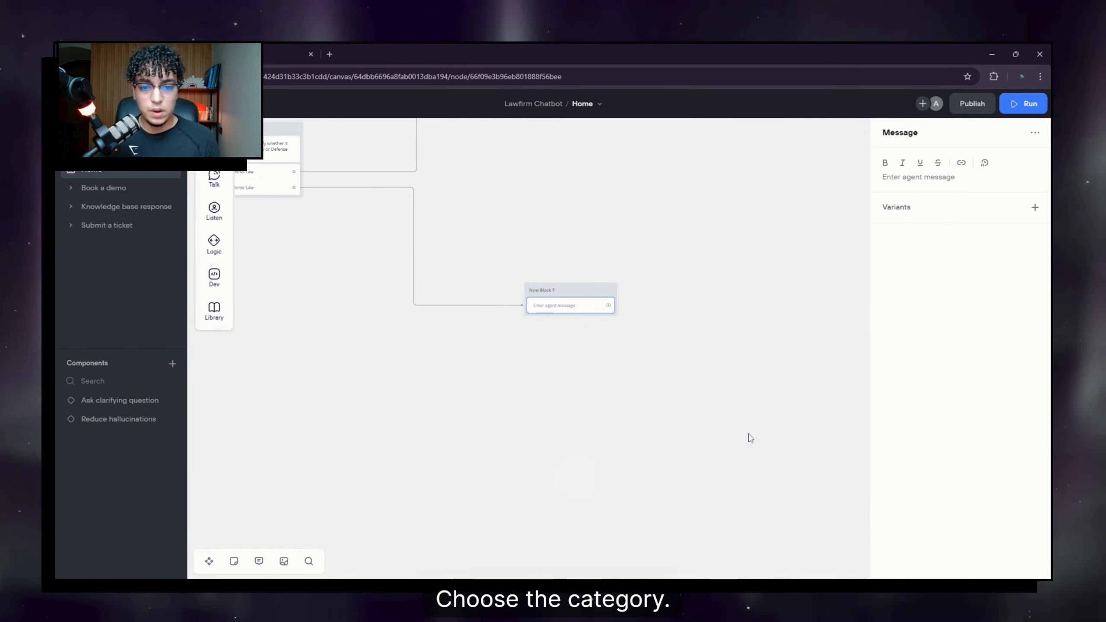
Step: Copy New Block 6's case-category question into New Block 7's message
scroll(653, 261, "up", 5)
left_click(594, 248)
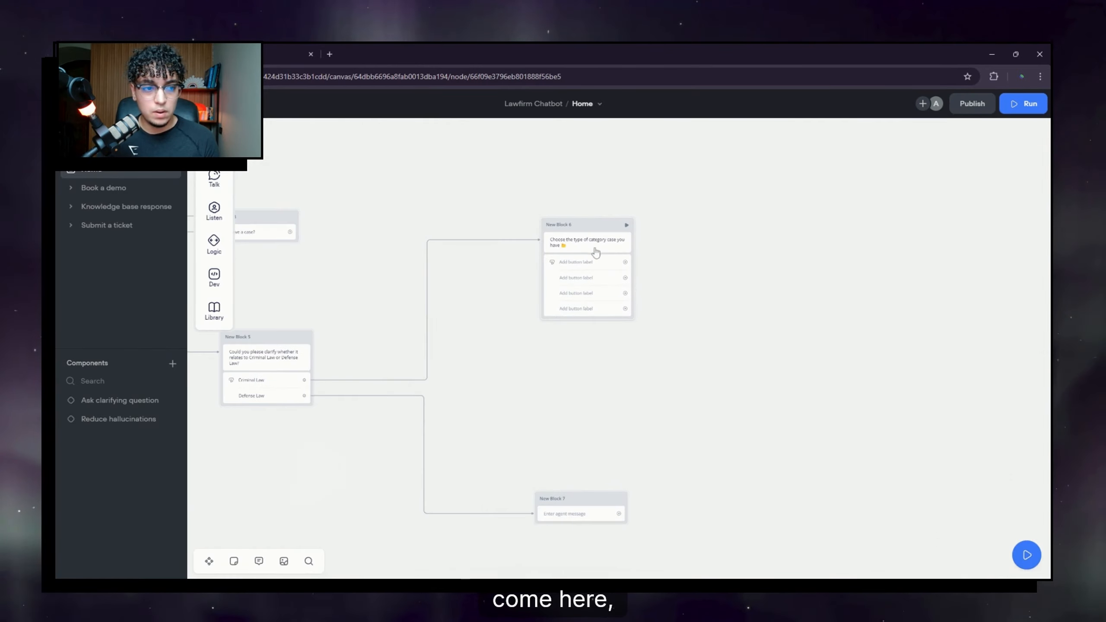
key("ctrl+a")
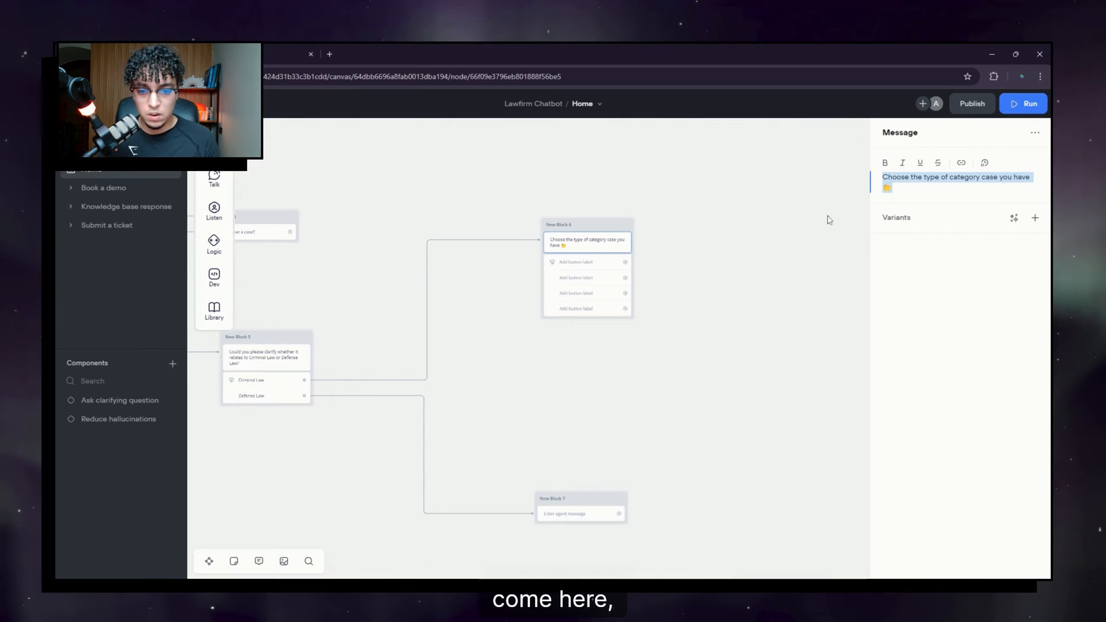
scroll(745, 291, "down", 5)
left_click(556, 329)
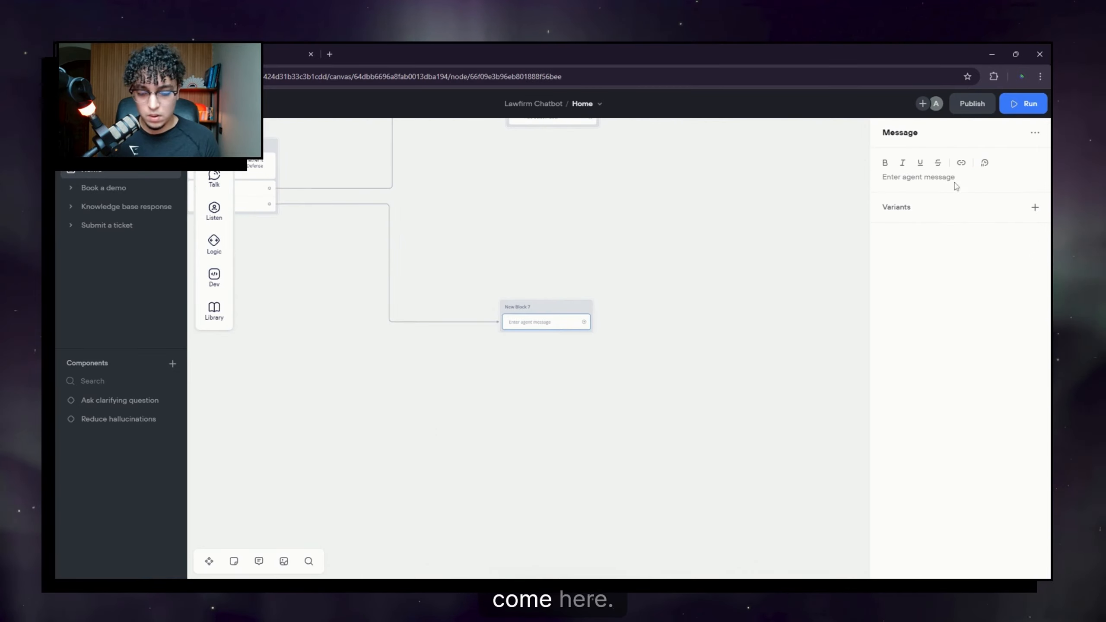
left_click(954, 182)
type("Choose the type of category case you have 👇")
left_click(695, 273)
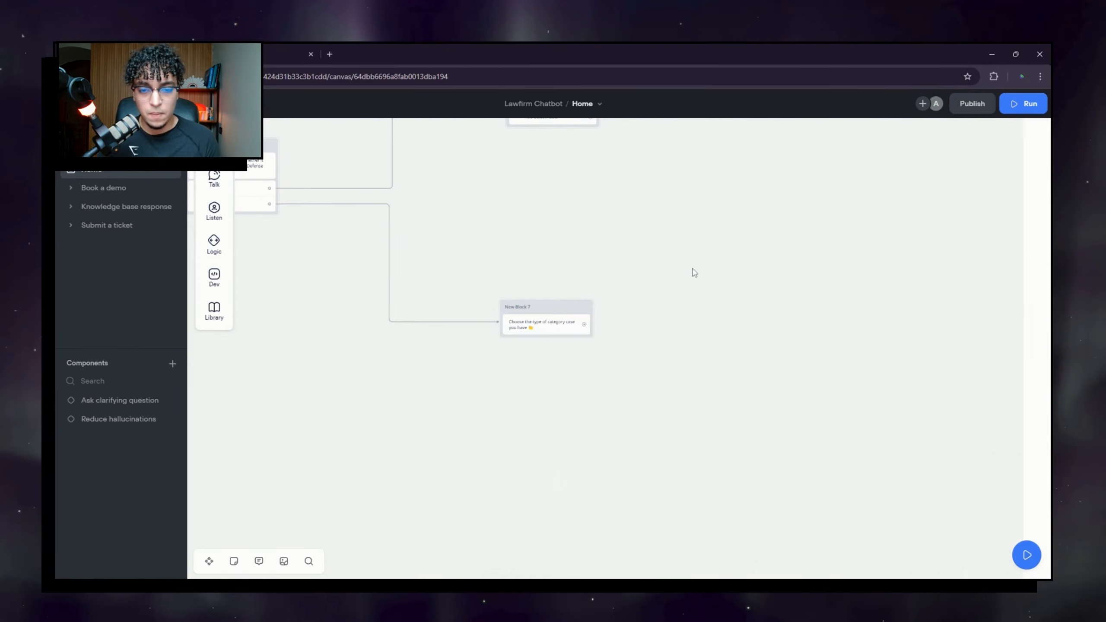
Step: Add a Buttons step with four unlabelled buttons beneath New Block 7's question
scroll(635, 306, "up", 3)
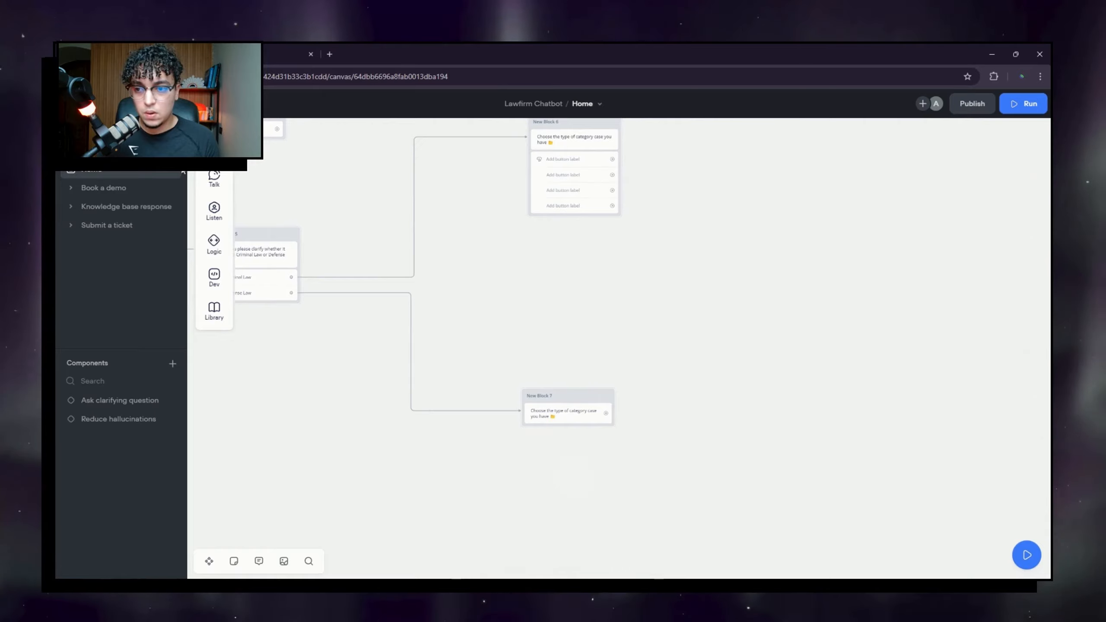
mouse_move(214, 222)
left_click_drag(272, 209, 562, 433)
left_click(1002, 328)
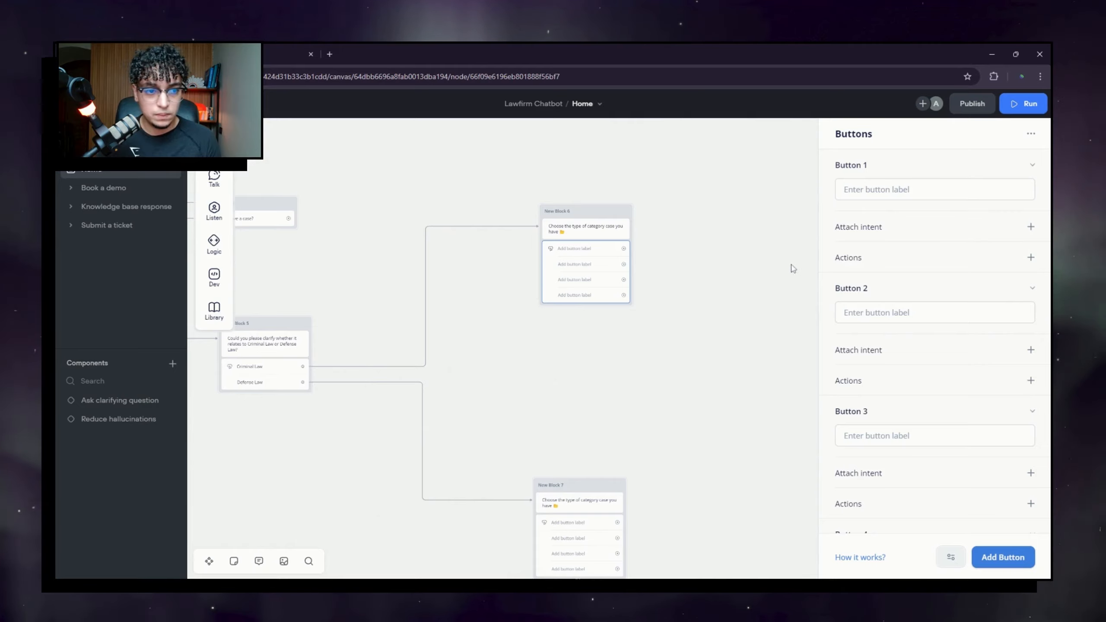
Step: Label New Block 6's first three buttons Juvenile, DUI and Federal Crimes
left_click(845, 189)
type("Juv")
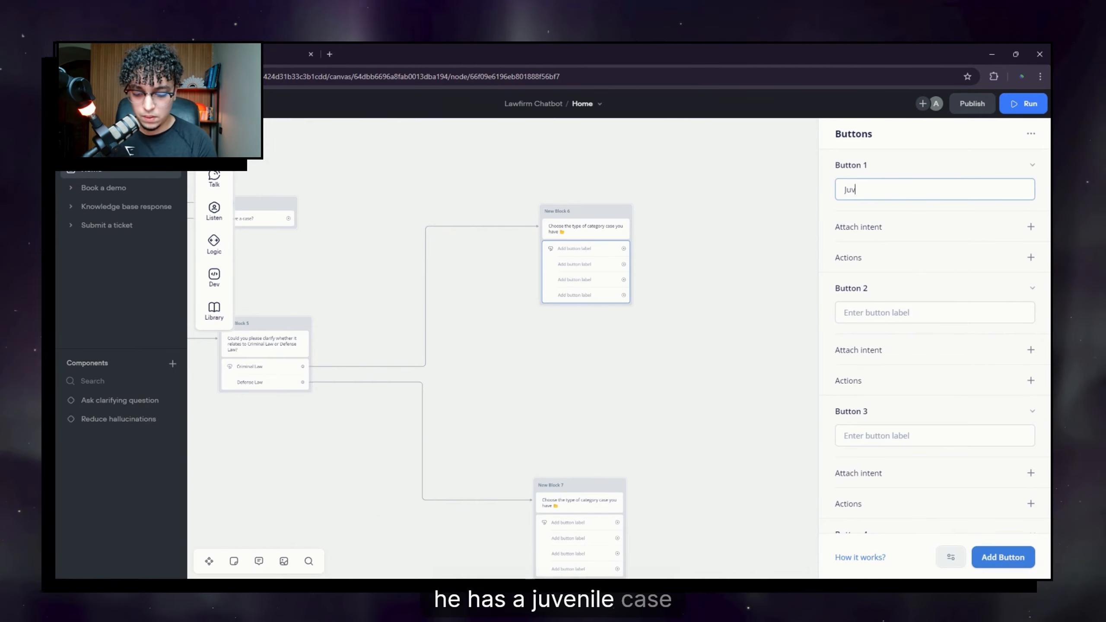
type("enile")
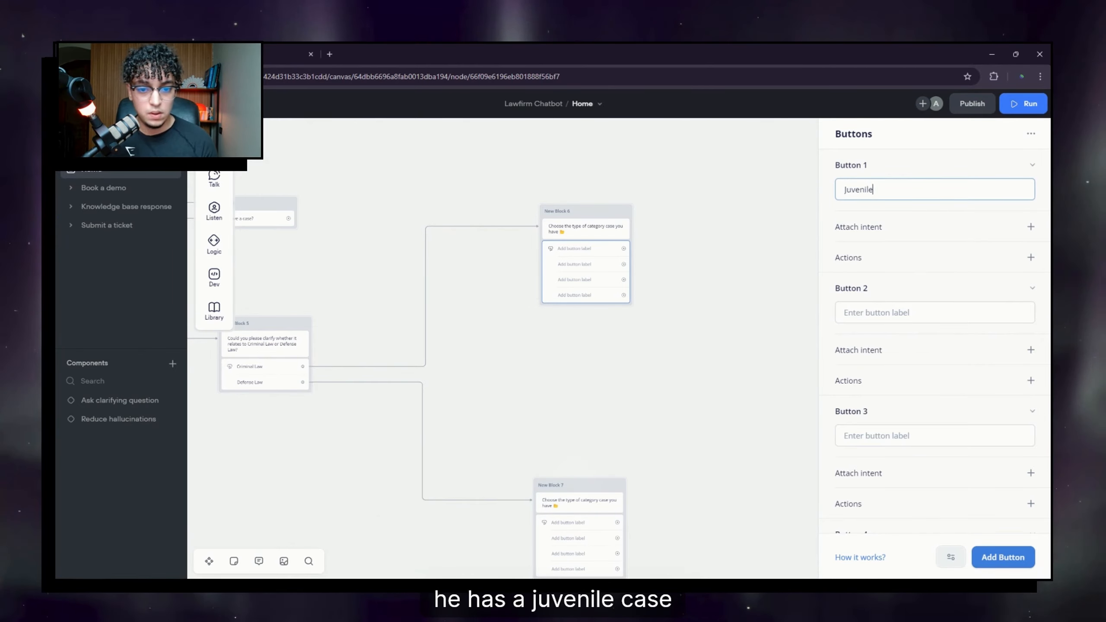
left_click(900, 321)
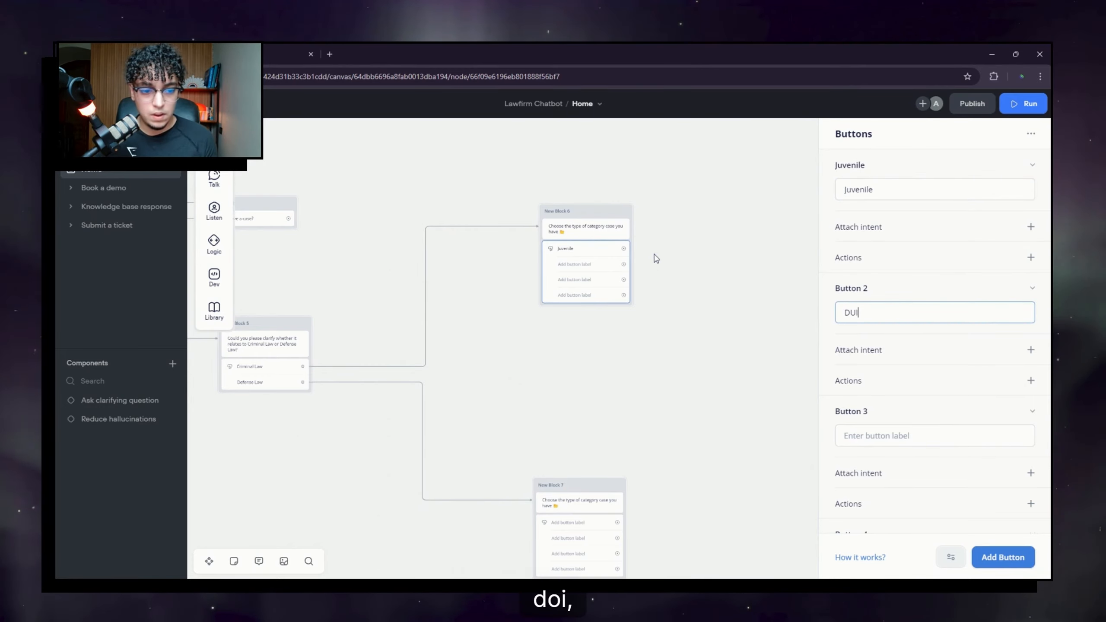
left_click(922, 439)
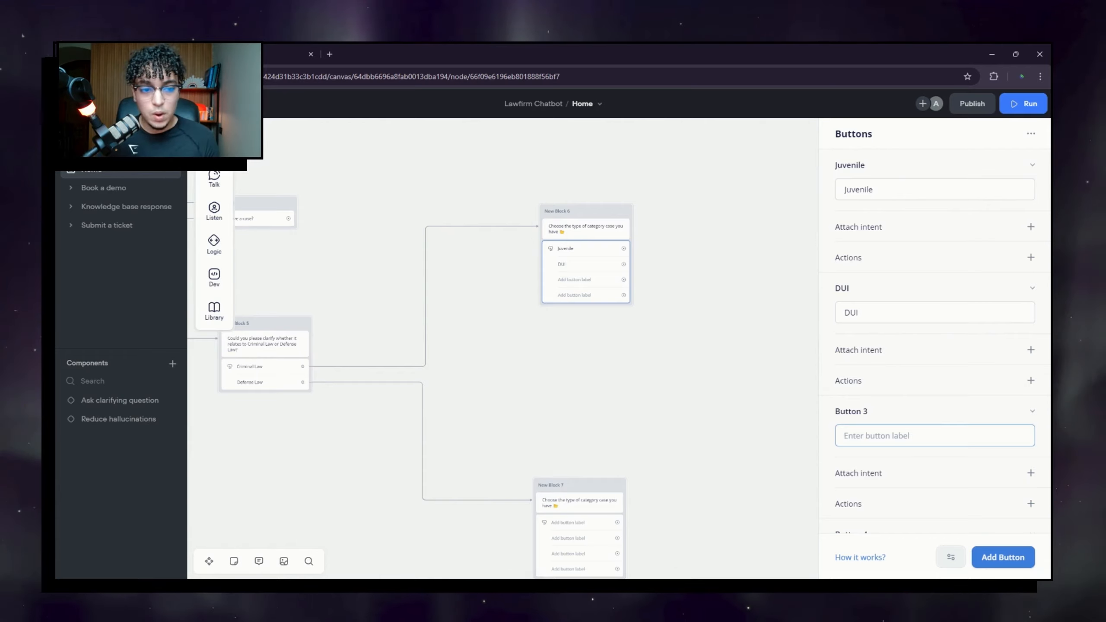
type("F")
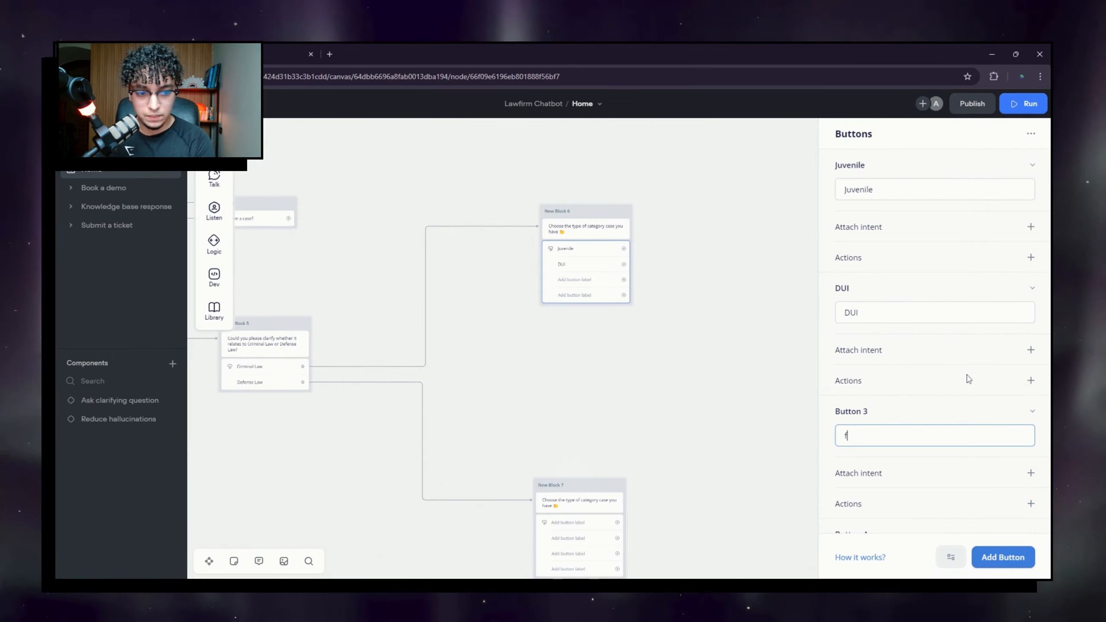
mouse_move(968, 379)
type("ederal Crimes")
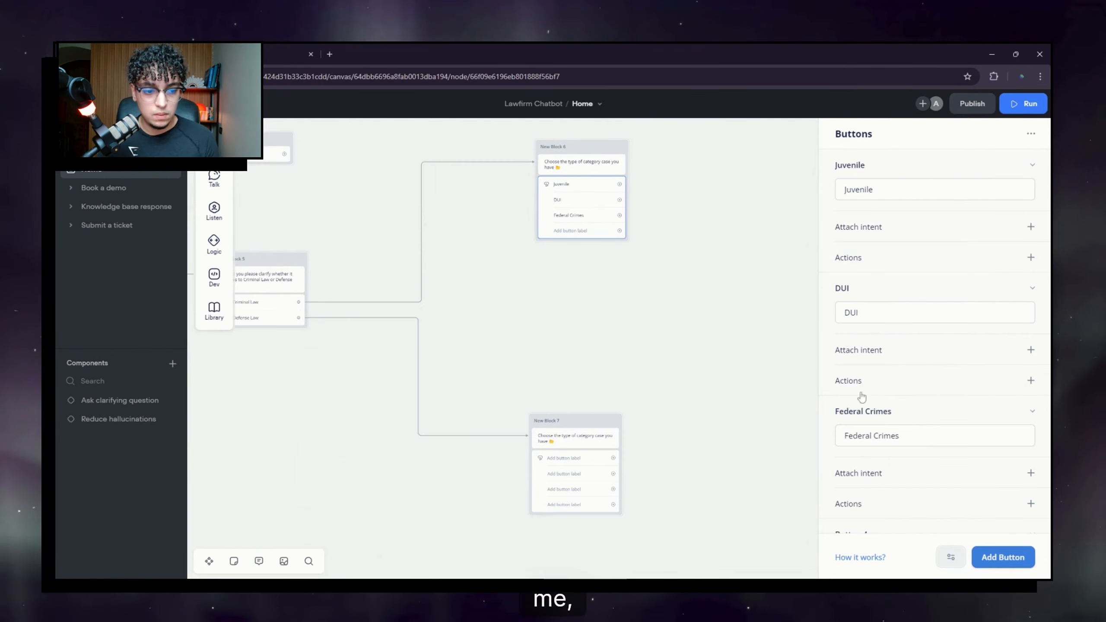
scroll(935, 349, "down", 3)
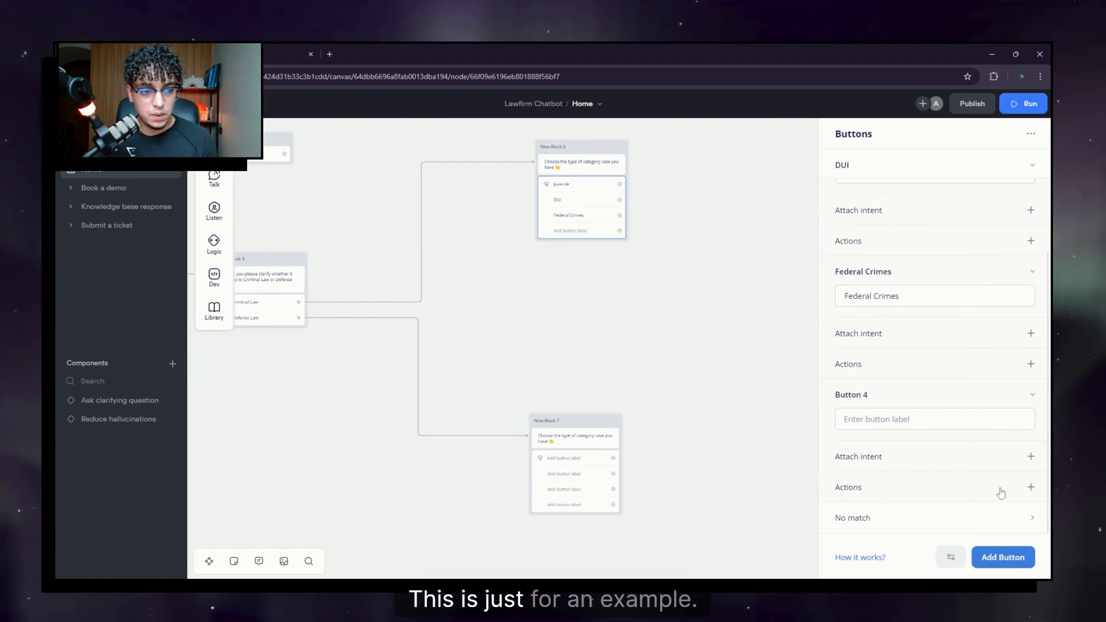
Step: Delete New Block 6's unused blank fourth button
left_click(1005, 392)
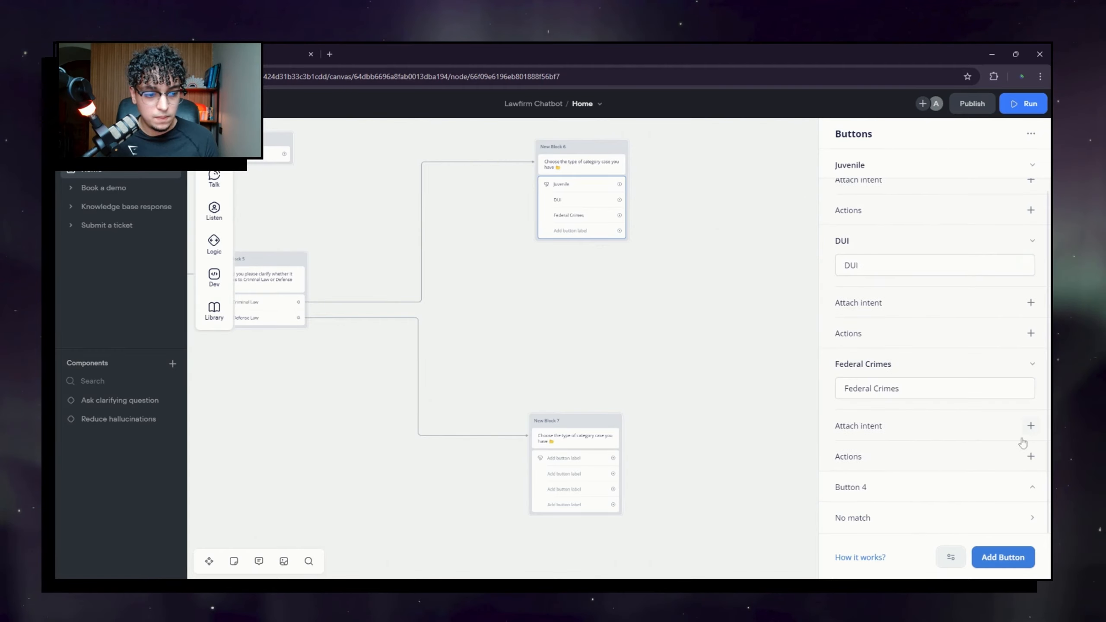
right_click(981, 495)
left_click(998, 521)
Step: Label New Block 7's buttons Alibi, Illegal search and Entrapment
left_click_drag(642, 328, 673, 220)
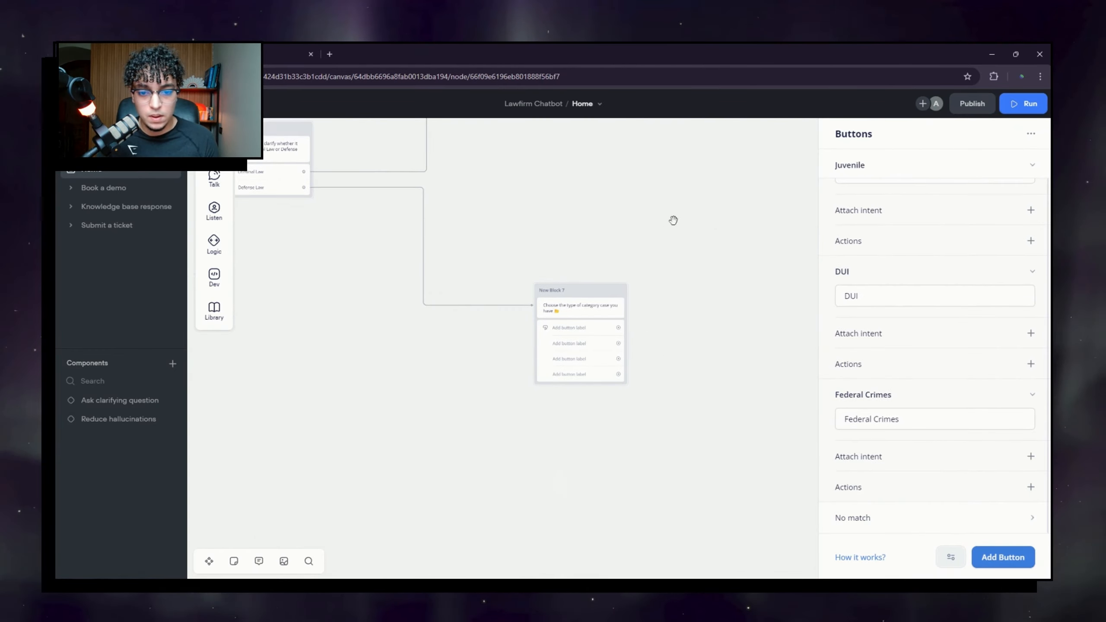
left_click(673, 220)
left_click(847, 190)
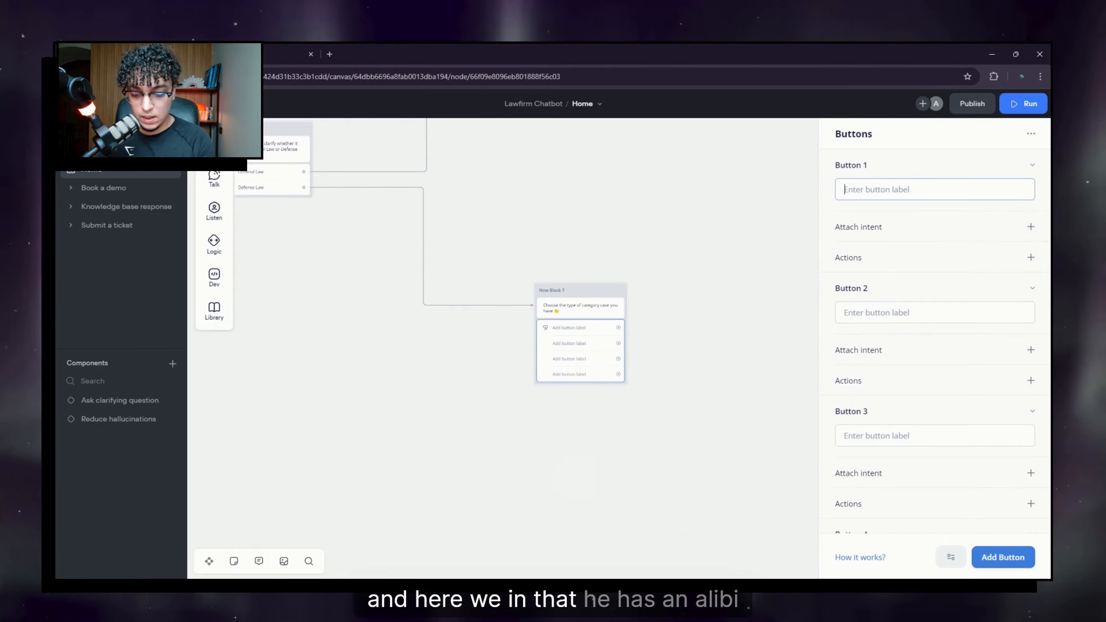
type("Alibi")
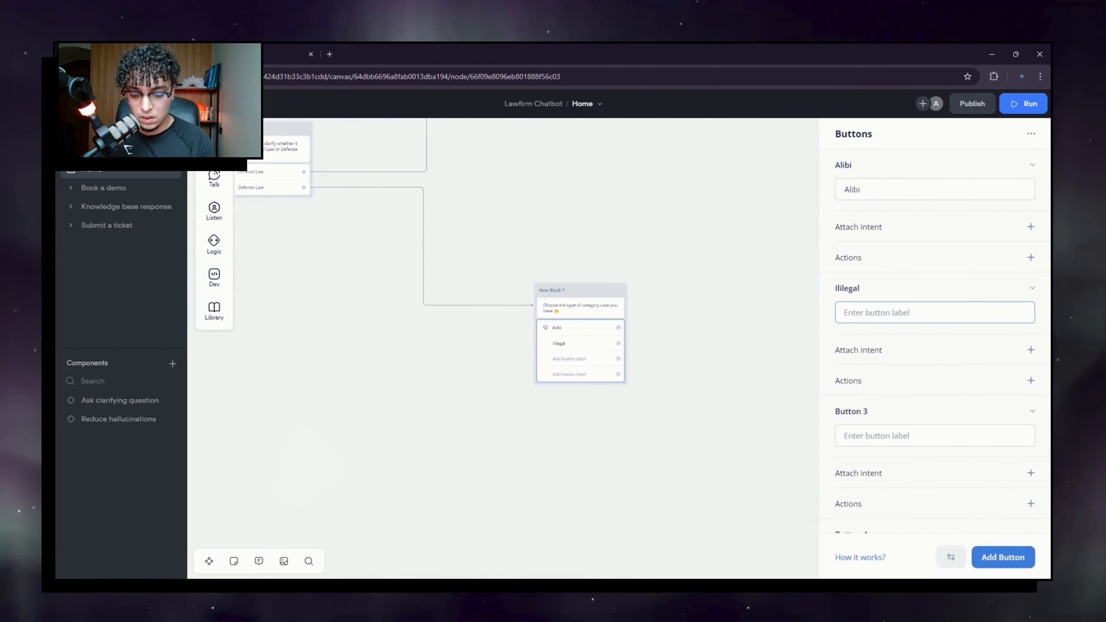
type("Ill")
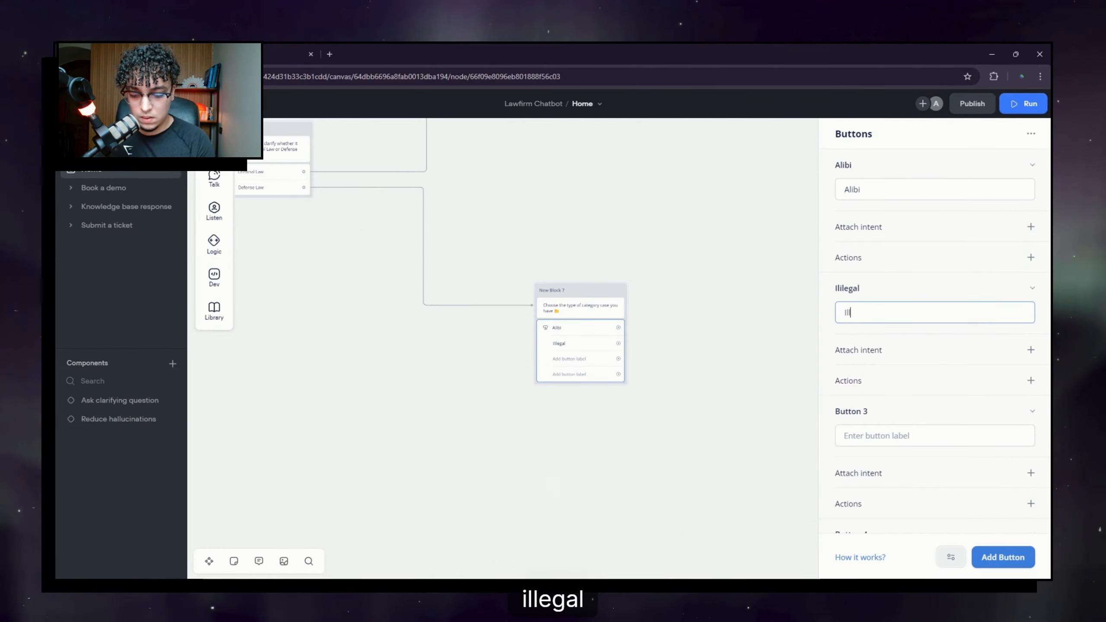
type("egal sea")
type("rch")
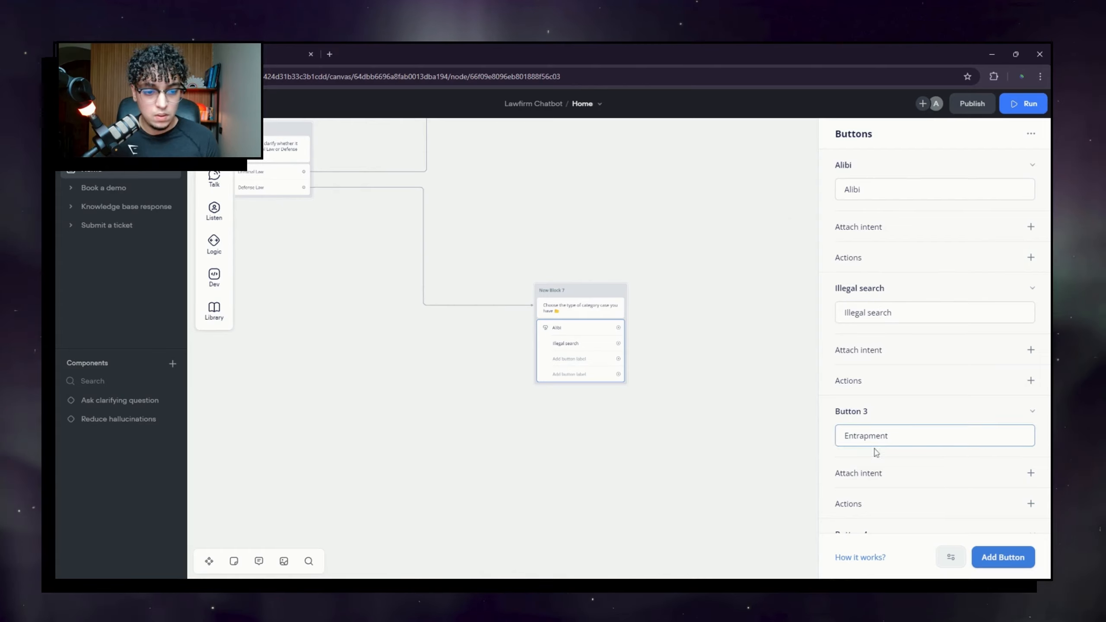
Step: Delete New Block 7's empty fourth button and close the button settings
scroll(877, 452, "down", 2)
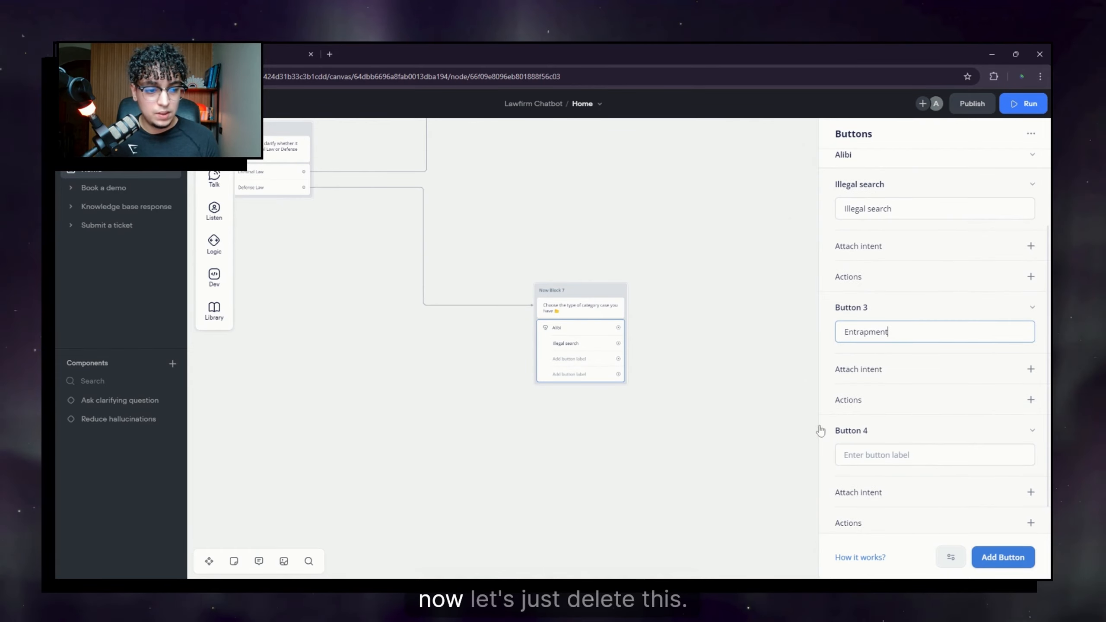
scroll(820, 430, "down", 1)
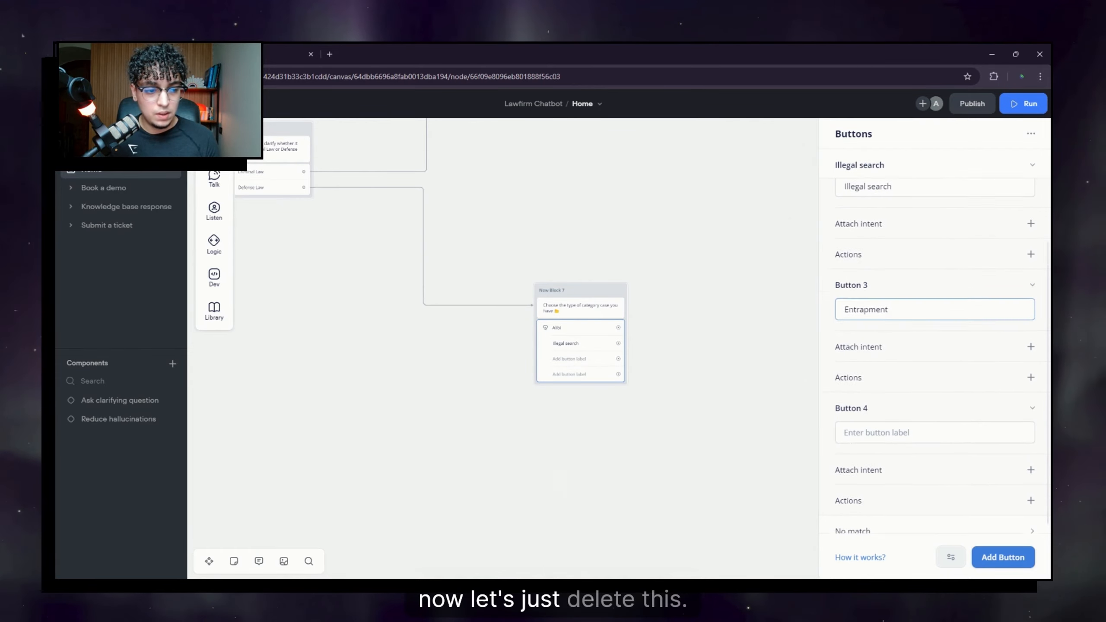
left_click(1031, 394)
left_click(995, 431)
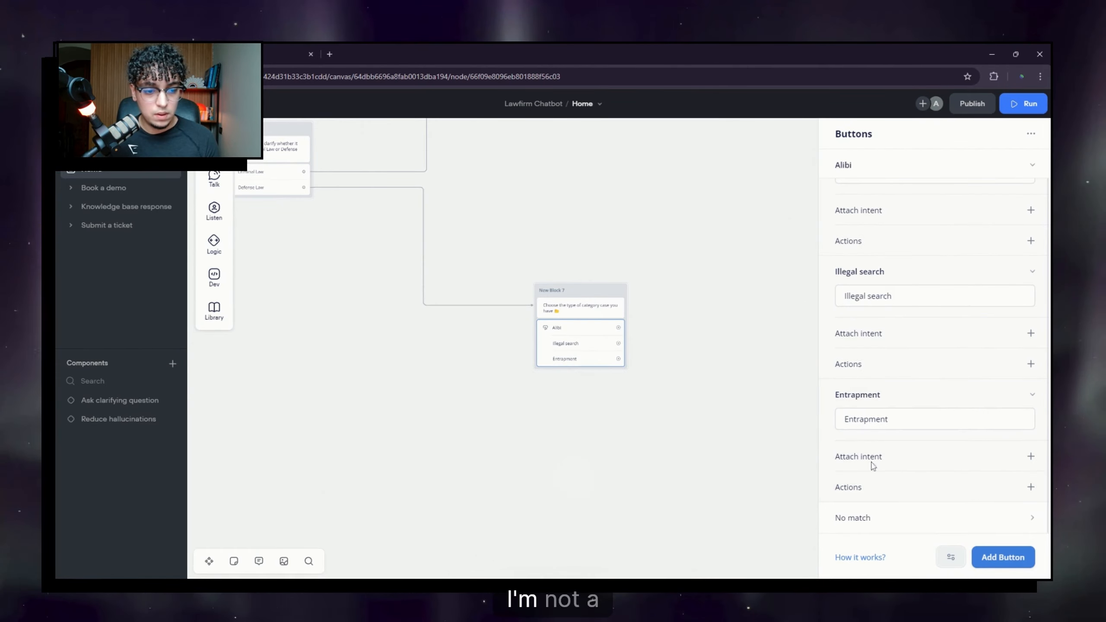
left_click(697, 446)
left_click_drag(721, 371, 684, 426)
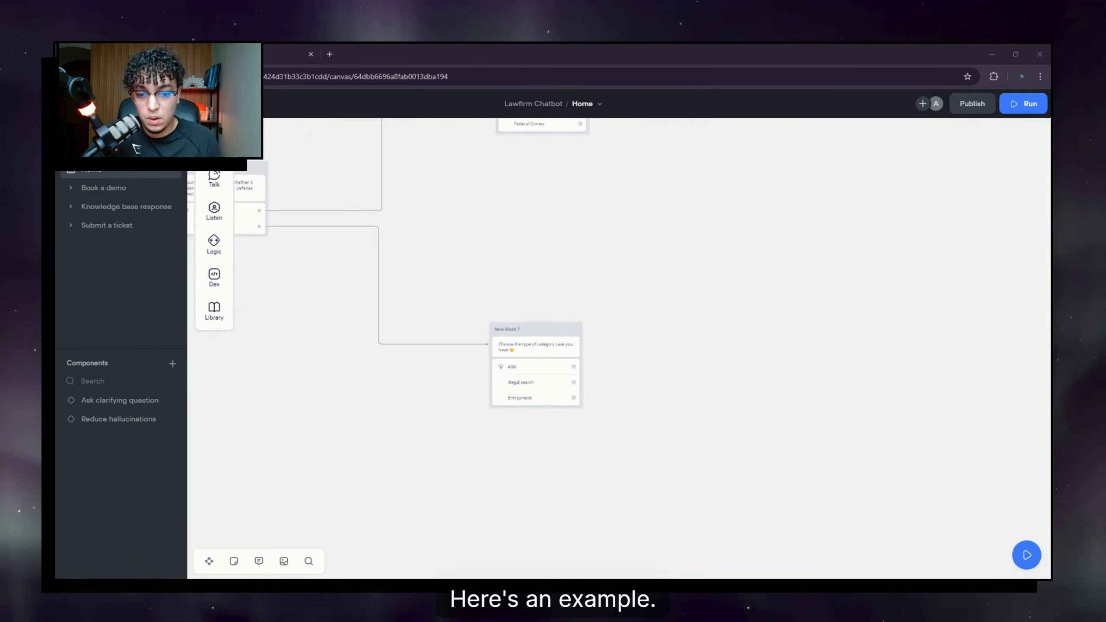
Step: Give the Alibi button a Set variable action creating caseCategory with value Alibi
scroll(639, 346, "down", 3)
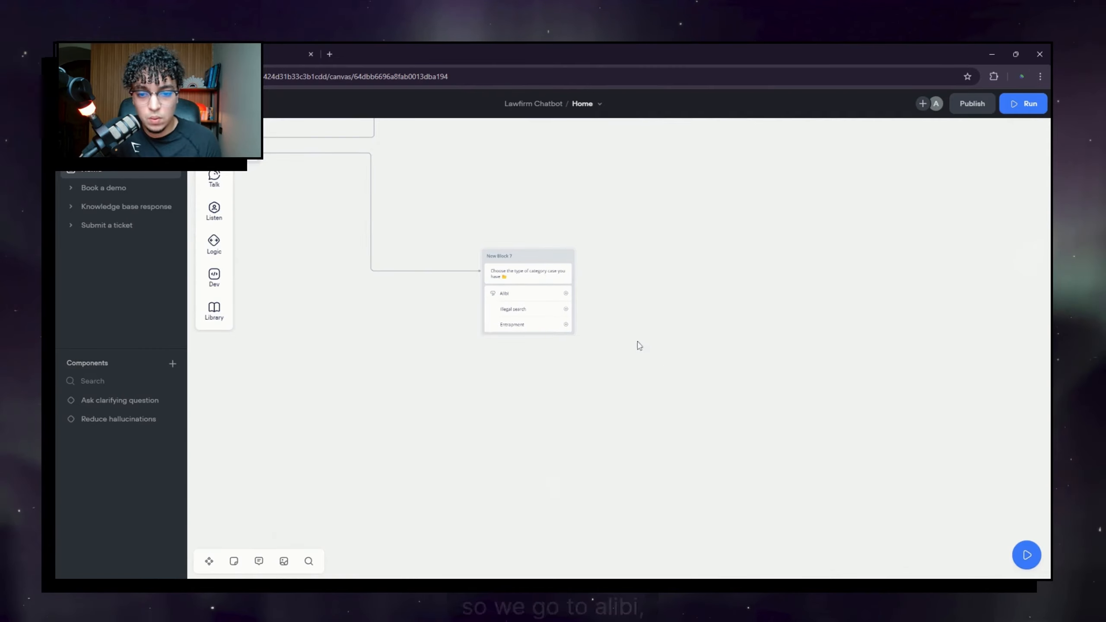
left_click(525, 301)
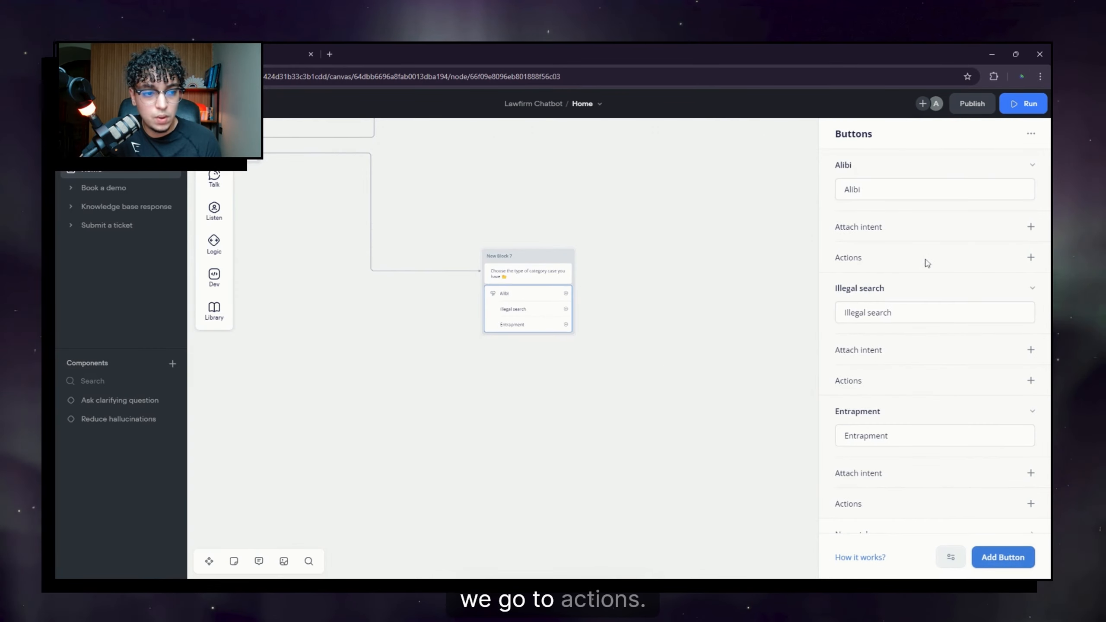
left_click(1031, 257)
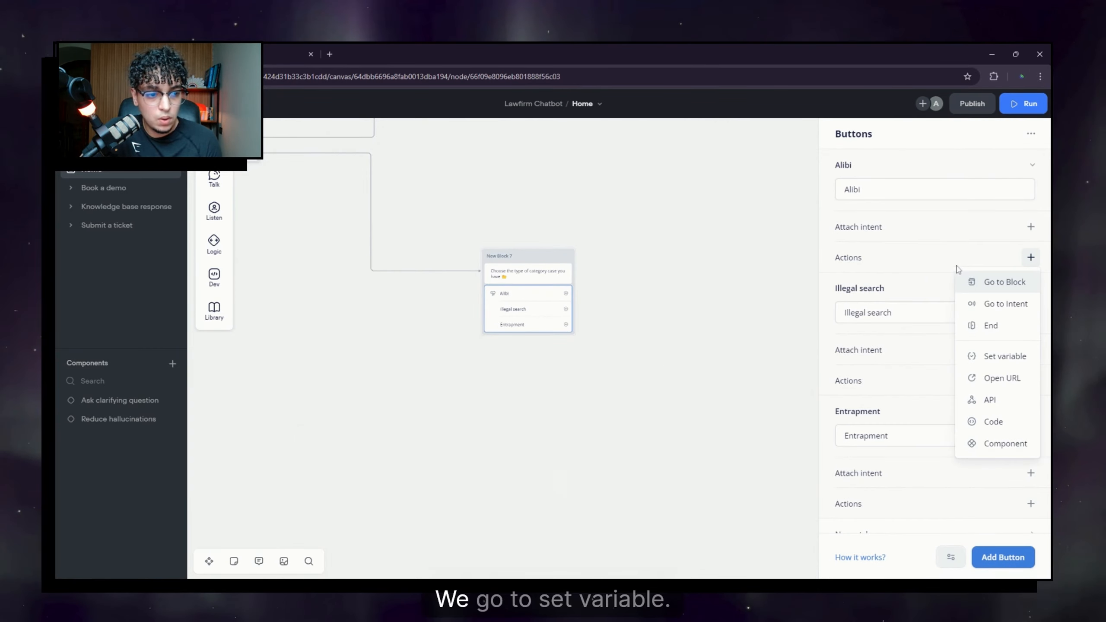
left_click(1000, 358)
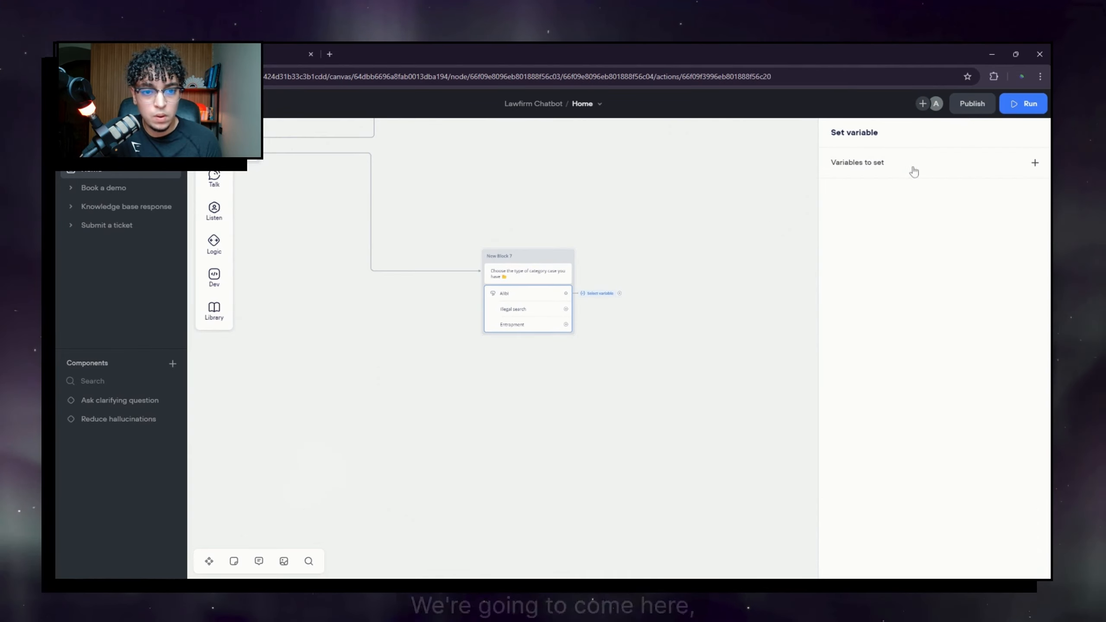
left_click(897, 168)
left_click(721, 208)
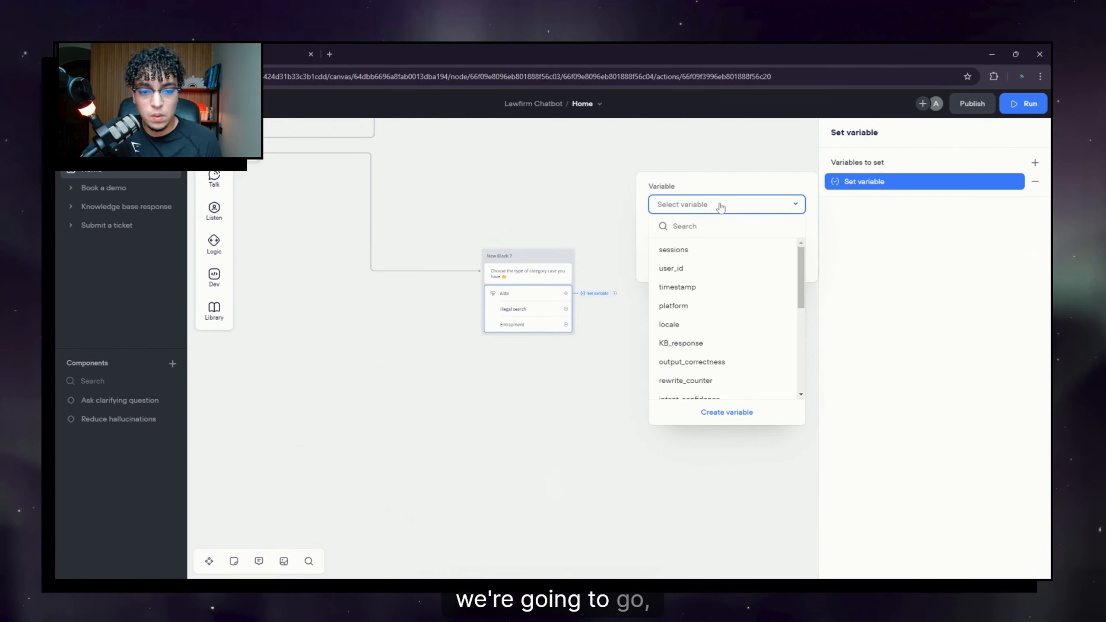
left_click(745, 412)
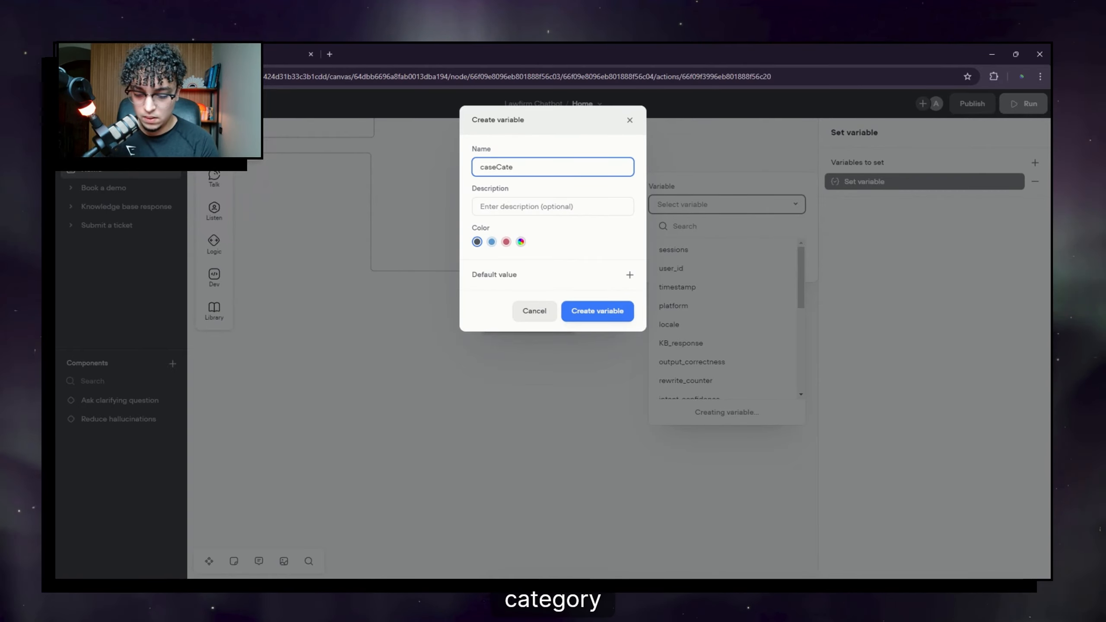
type("gory")
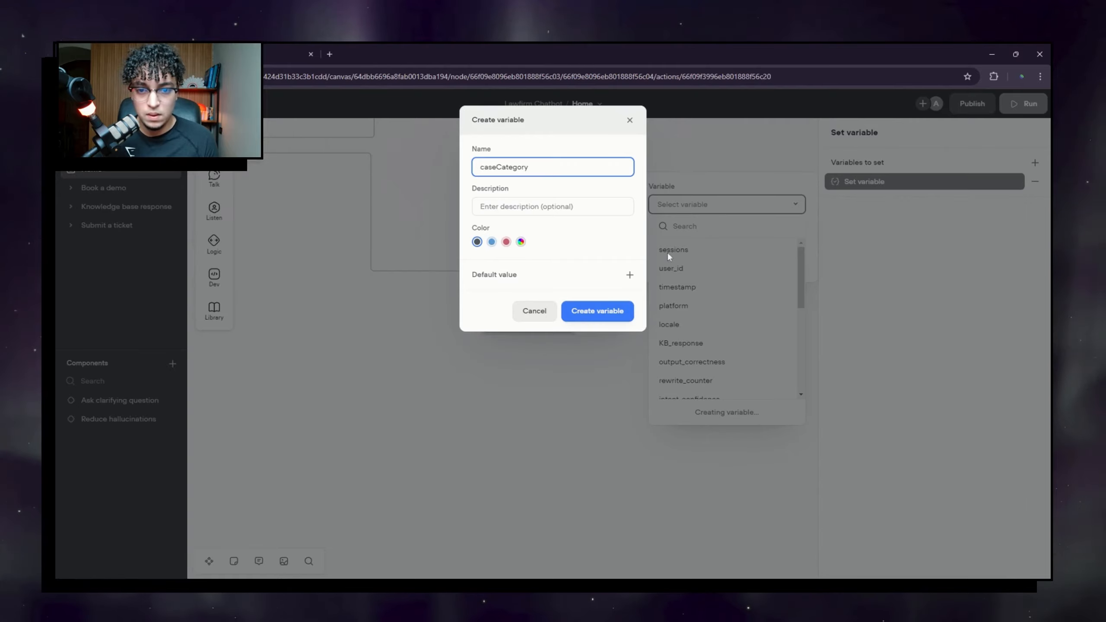
left_click(603, 312)
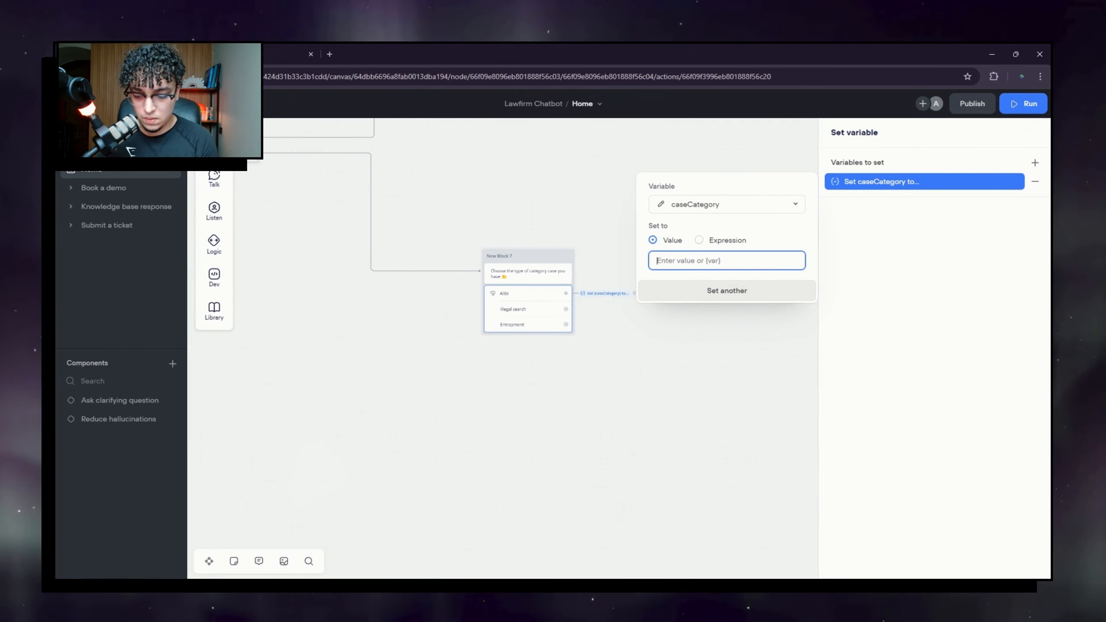
type("Alibi")
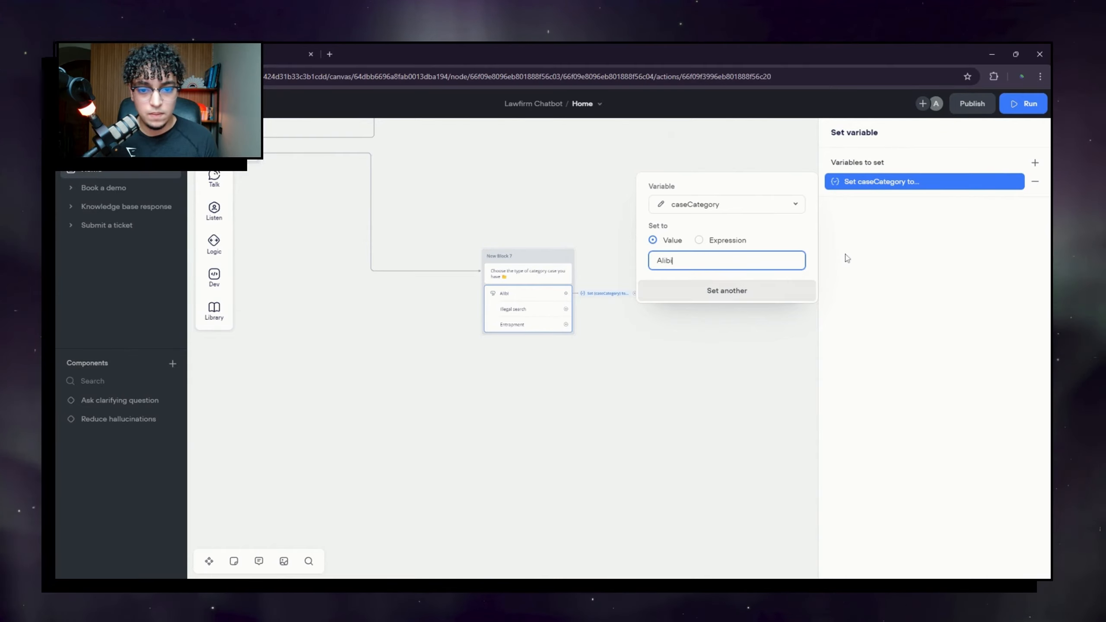
left_click(748, 339)
Step: Review the Alibi button's caseCategory = Alibi action summary on the canvas
left_click_drag(642, 332, 601, 338)
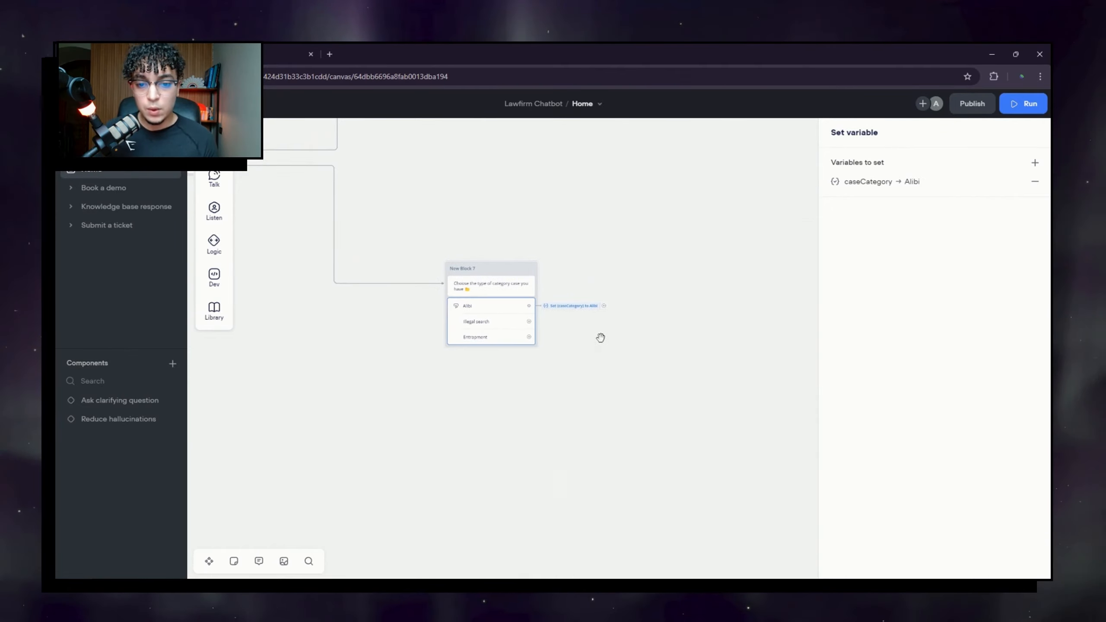
left_click(561, 308)
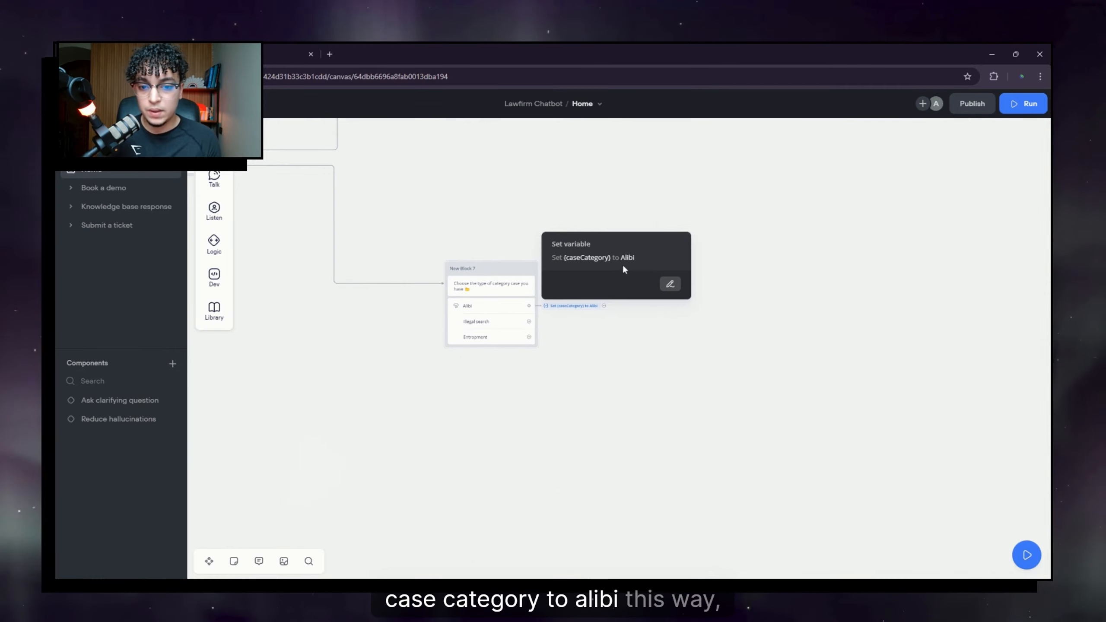
left_click_drag(624, 366, 588, 378)
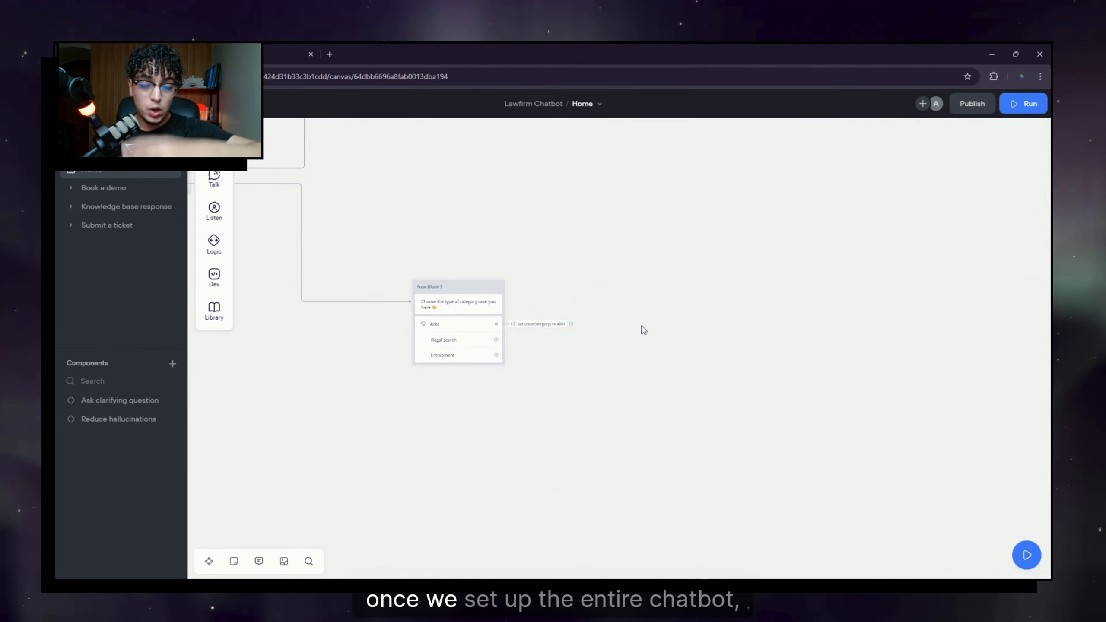
left_click_drag(568, 382, 589, 385)
scroll(590, 386, "down", 1)
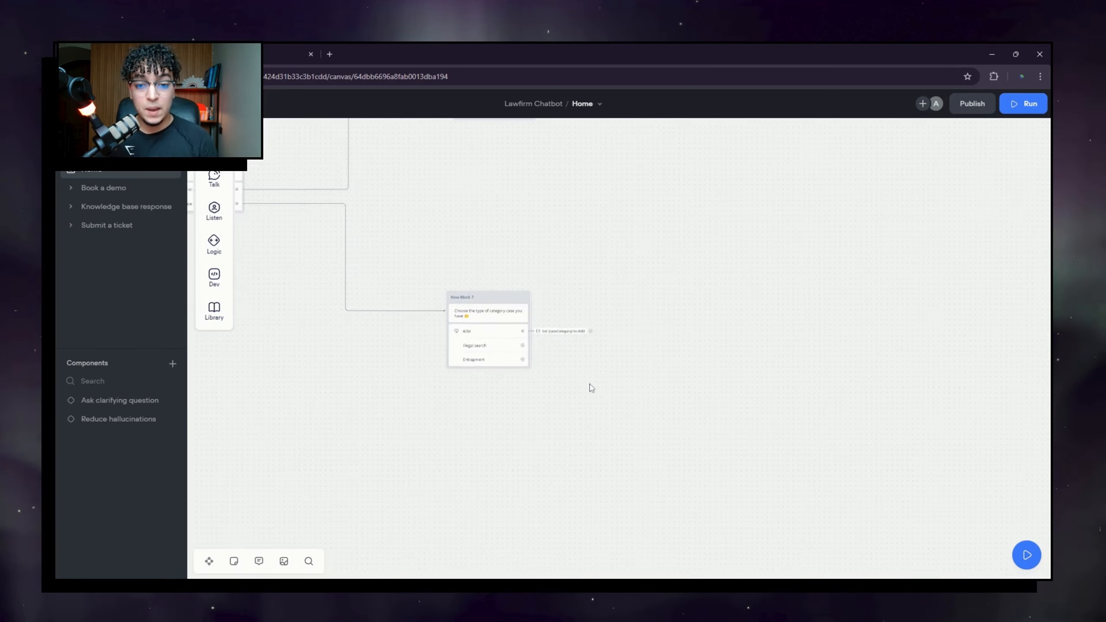
scroll(590, 385, "up", 2)
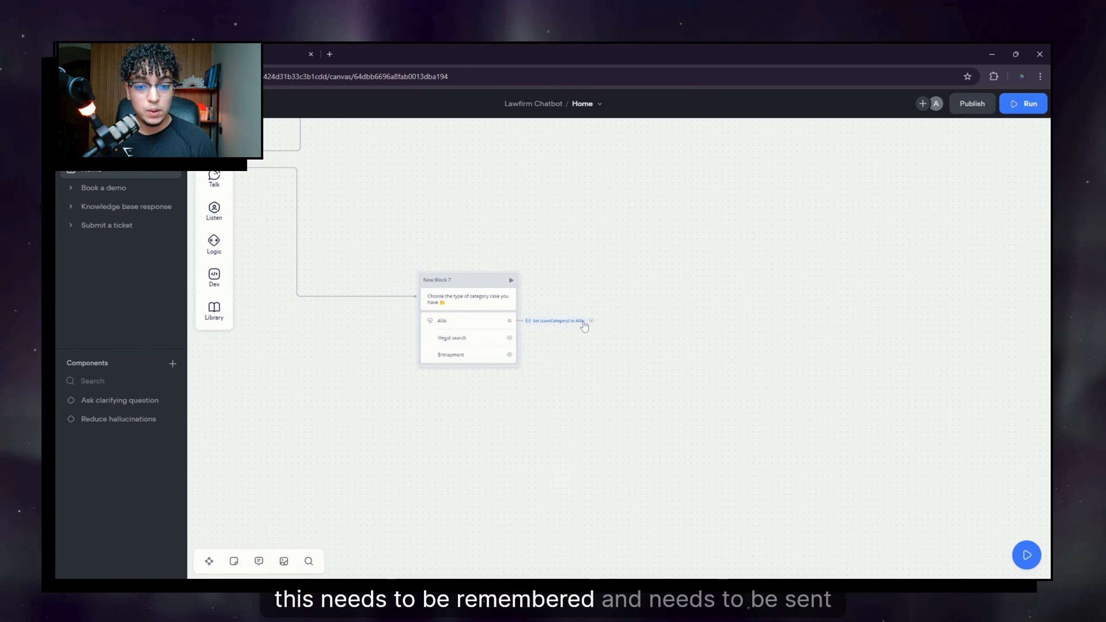
left_click(568, 321)
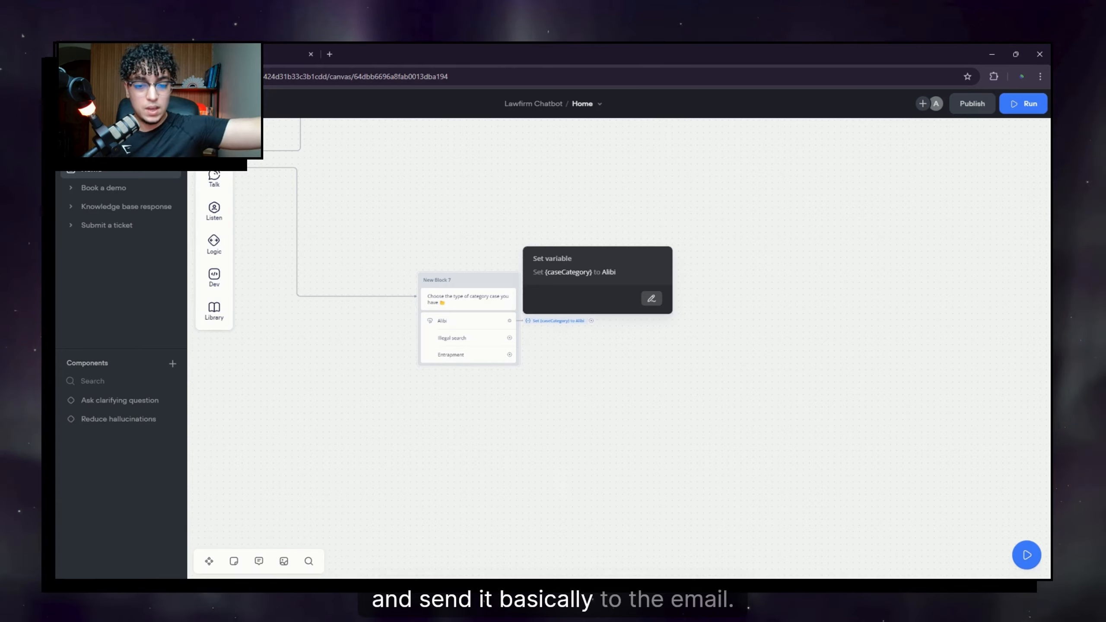
left_click(574, 367)
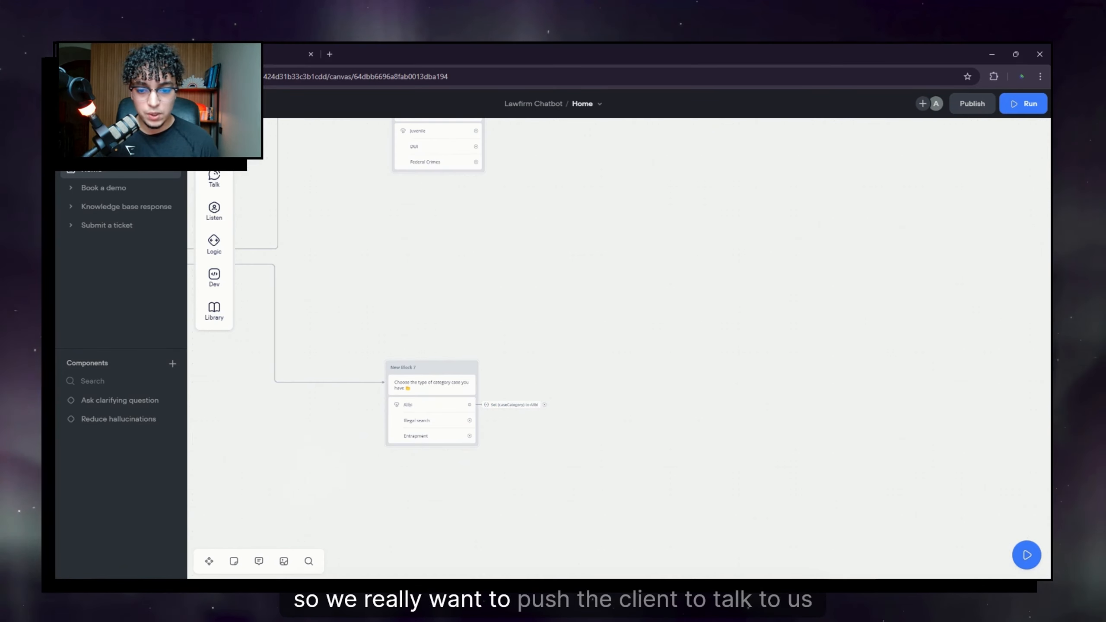
Step: Link the Alibi path to a new message block asking the client to briefly explain the situation
left_click_drag(586, 392, 669, 219)
left_click(790, 262)
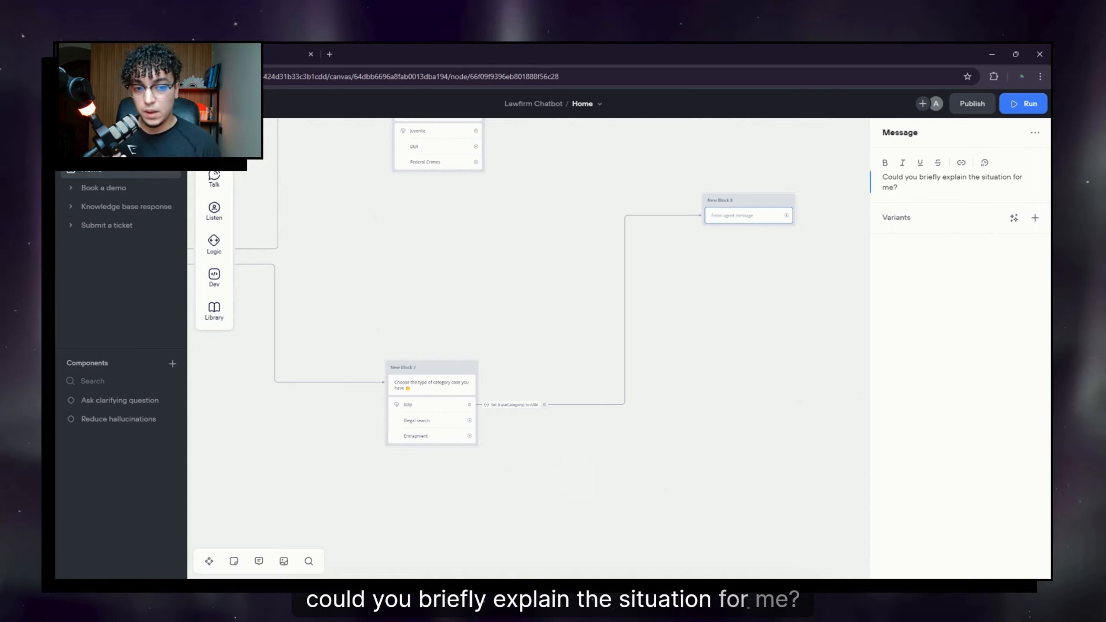
left_click(760, 272)
left_click_drag(815, 226, 742, 292)
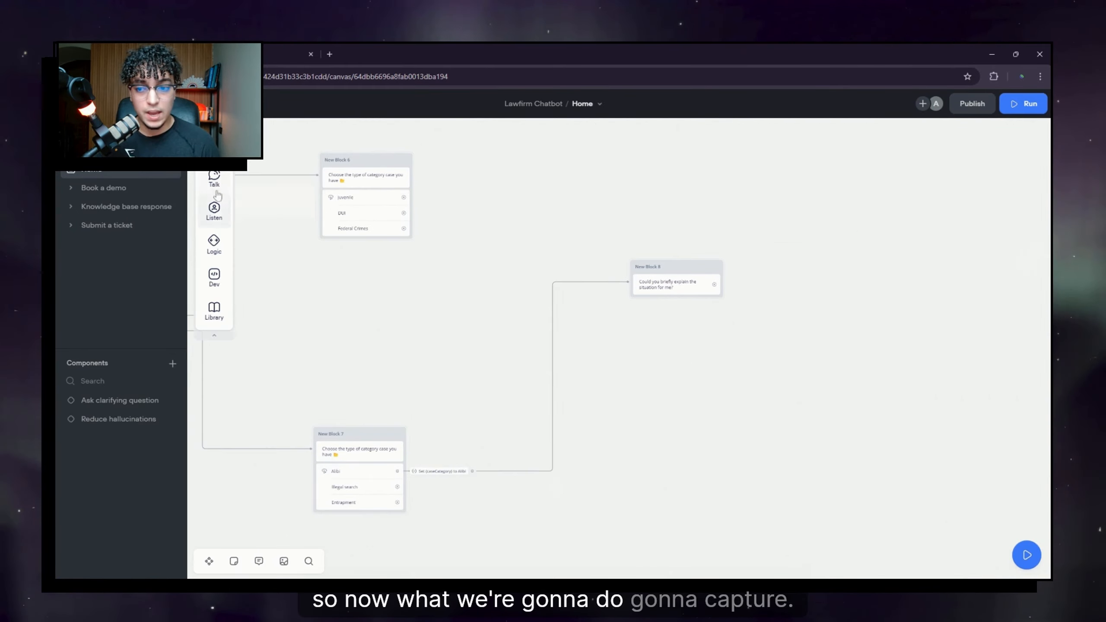
Step: Add a Capture step to New Block 8 that stores the entire user reply
left_click_drag(270, 249, 682, 332)
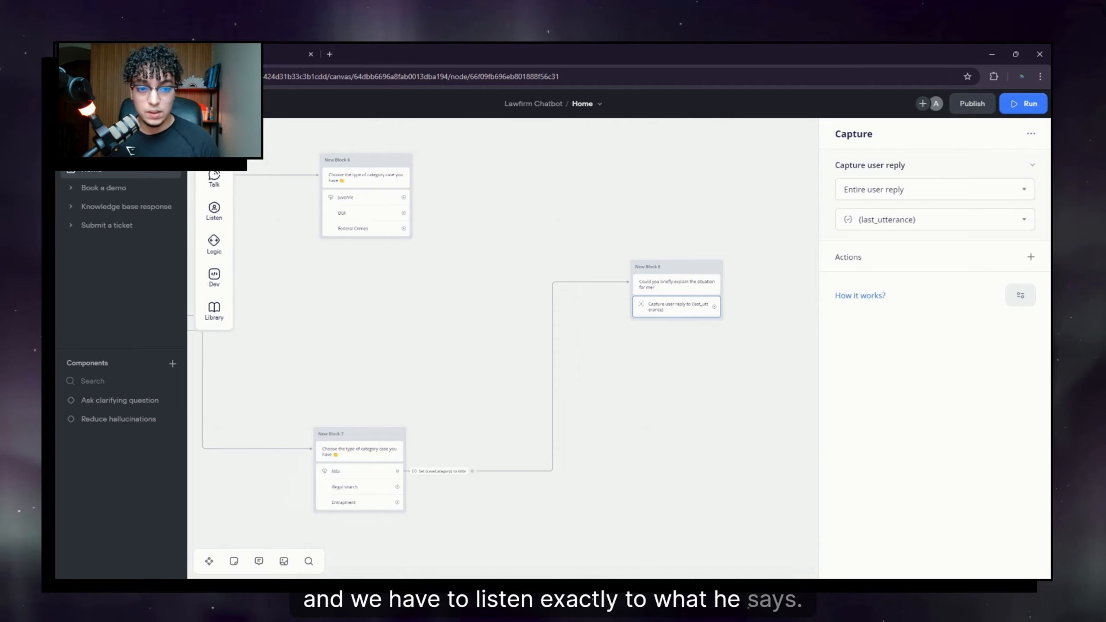
left_click(714, 396)
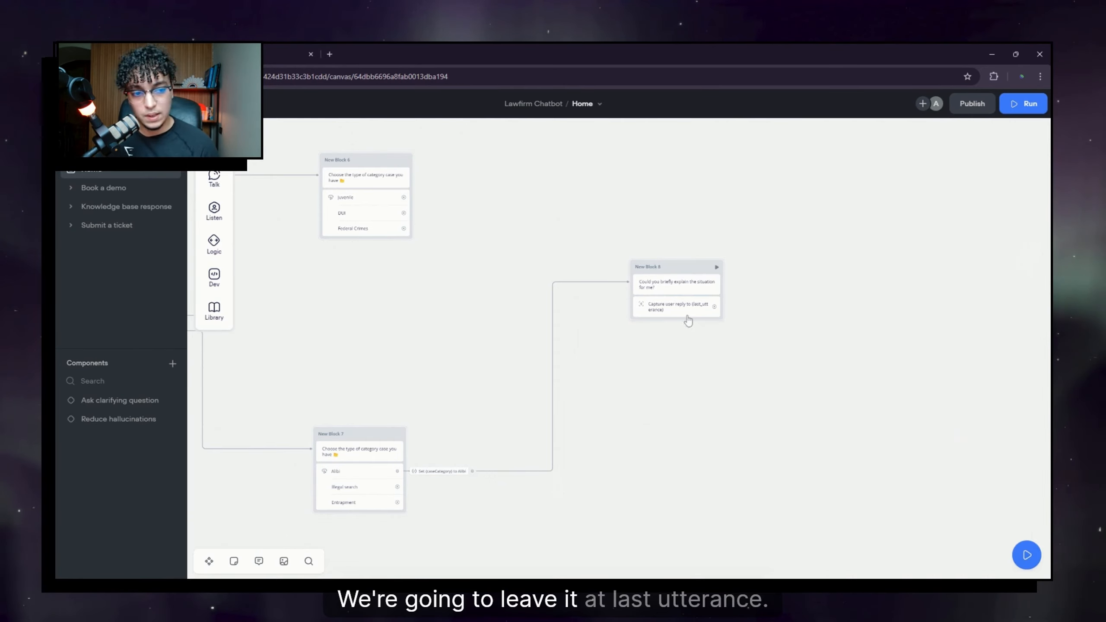
left_click(684, 308)
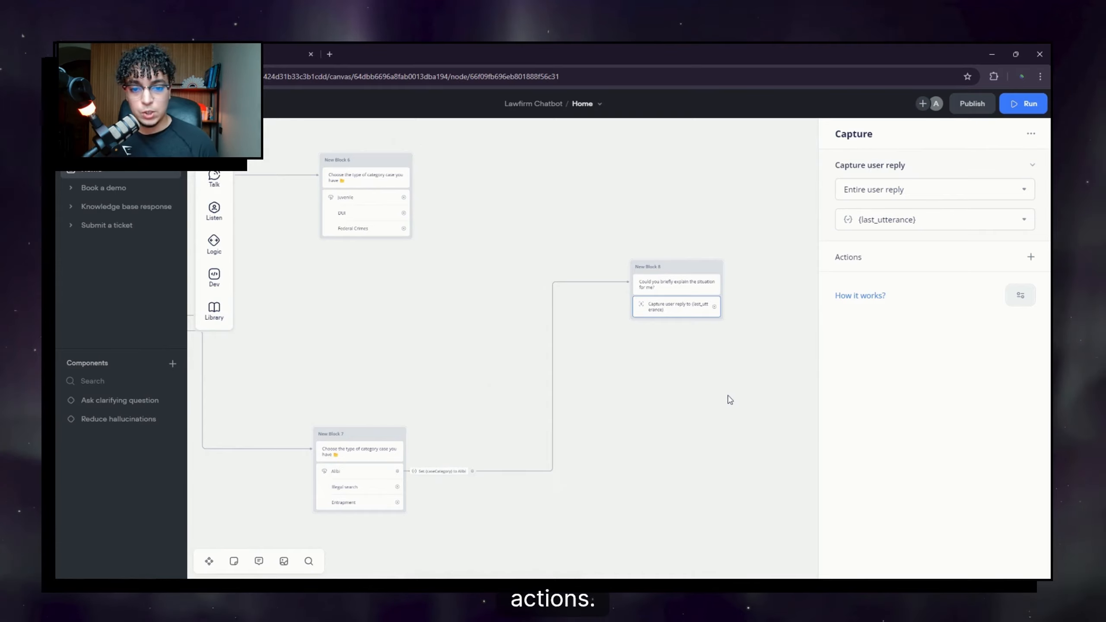
left_click_drag(730, 400, 563, 396)
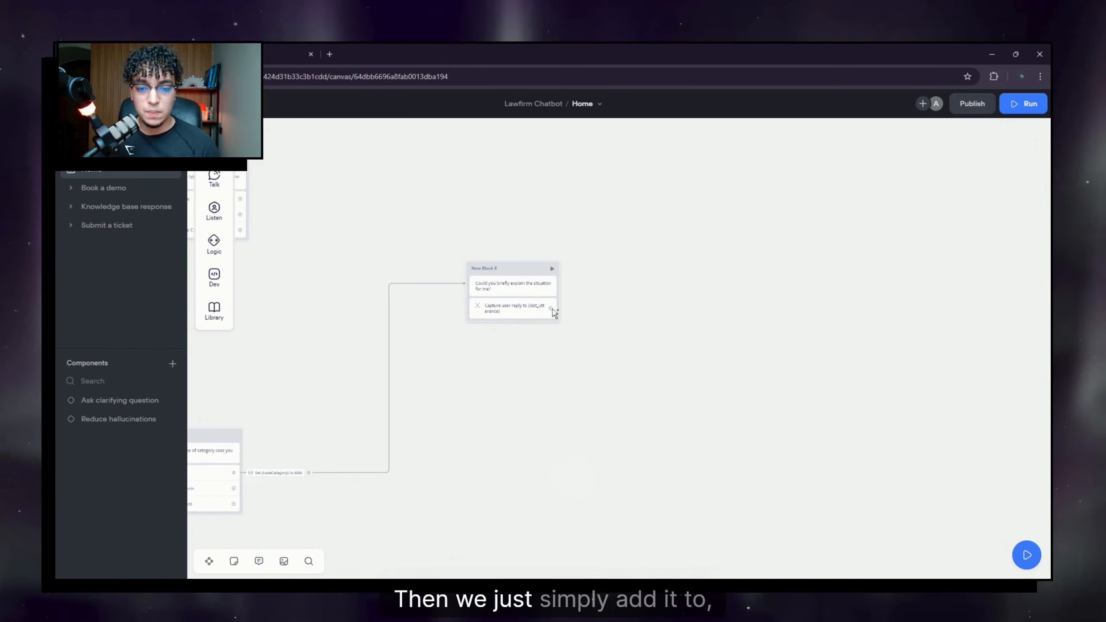
Step: Connect a new message block after the capture step and rename it GenLead
left_click_drag(551, 309, 716, 257)
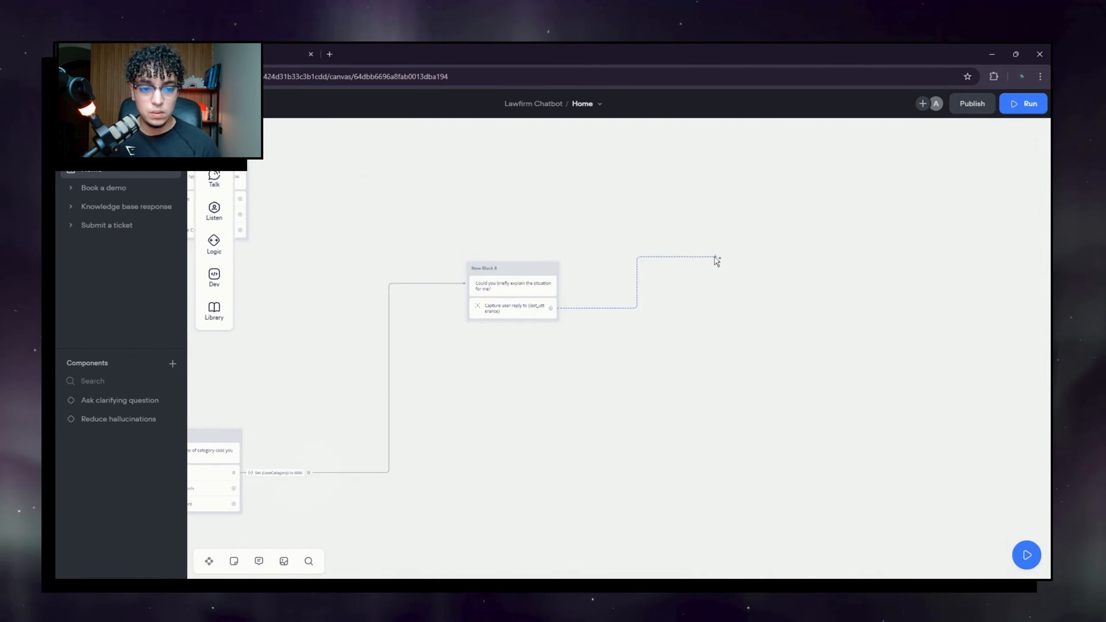
mouse_move(770, 293)
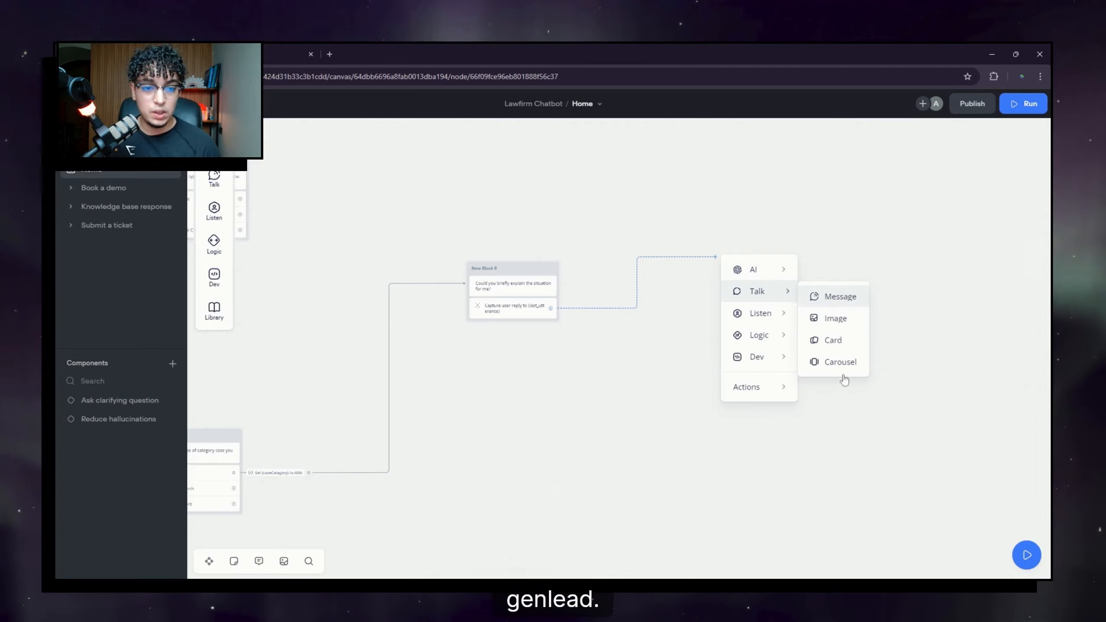
left_click(840, 297)
double_click(742, 237)
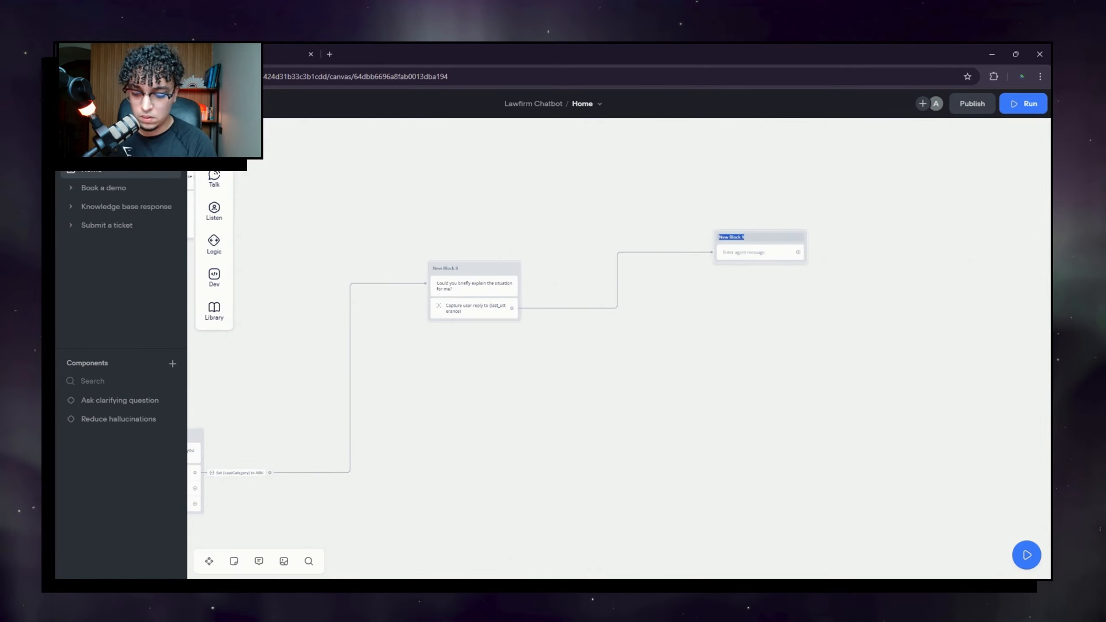
type("Gen")
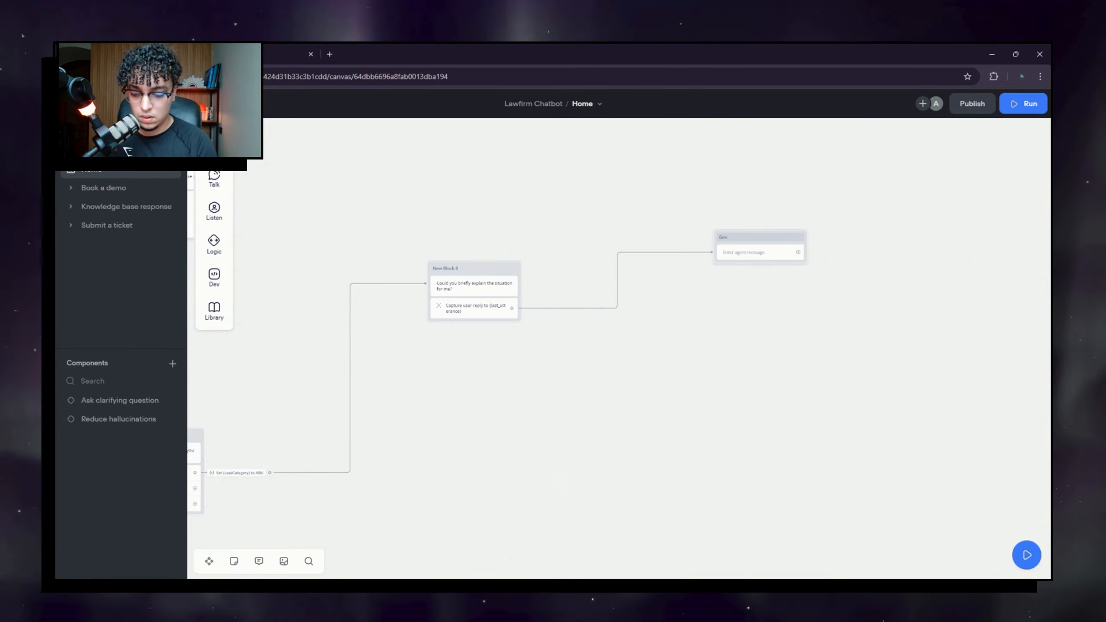
type("Lead")
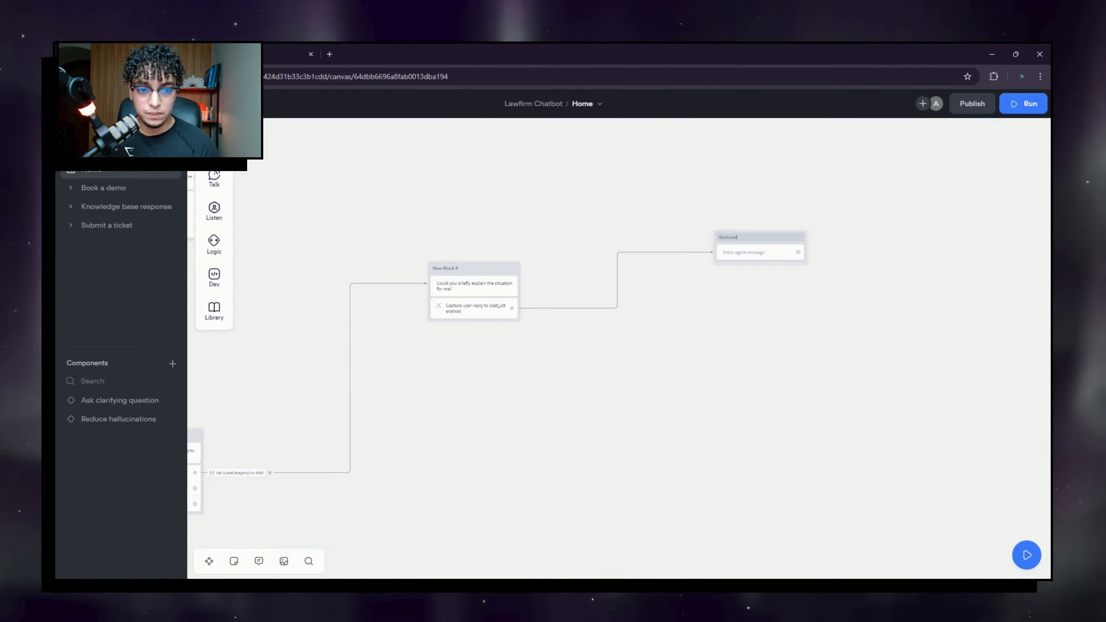
Step: Have GenLead say 'Before I ask a few more important questions about your case, may I have your name?'
left_click(758, 252)
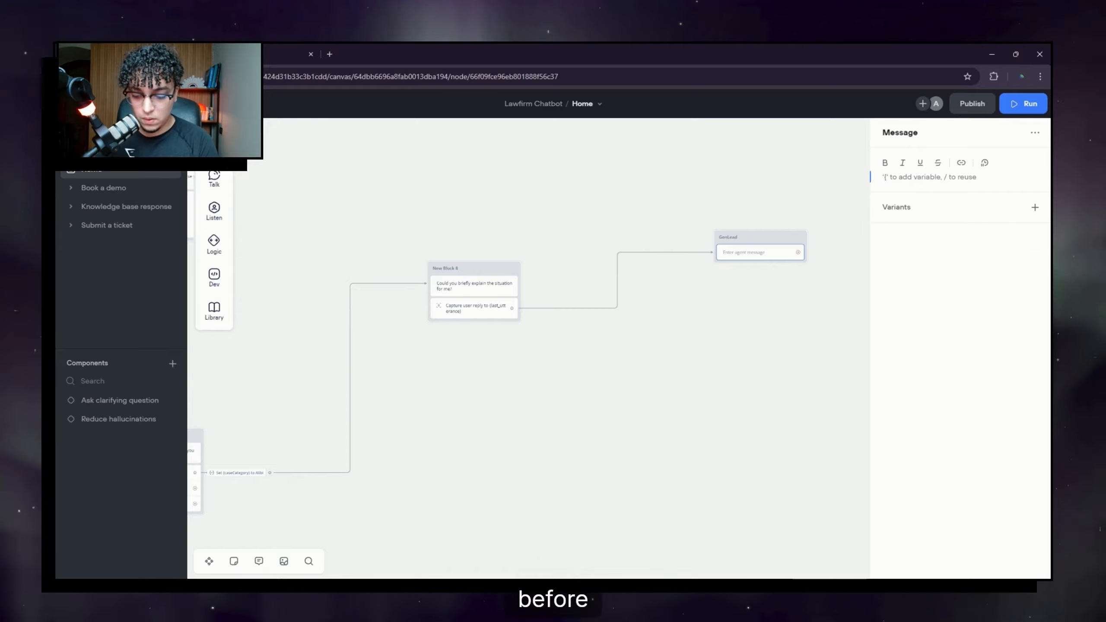
type("Before I a")
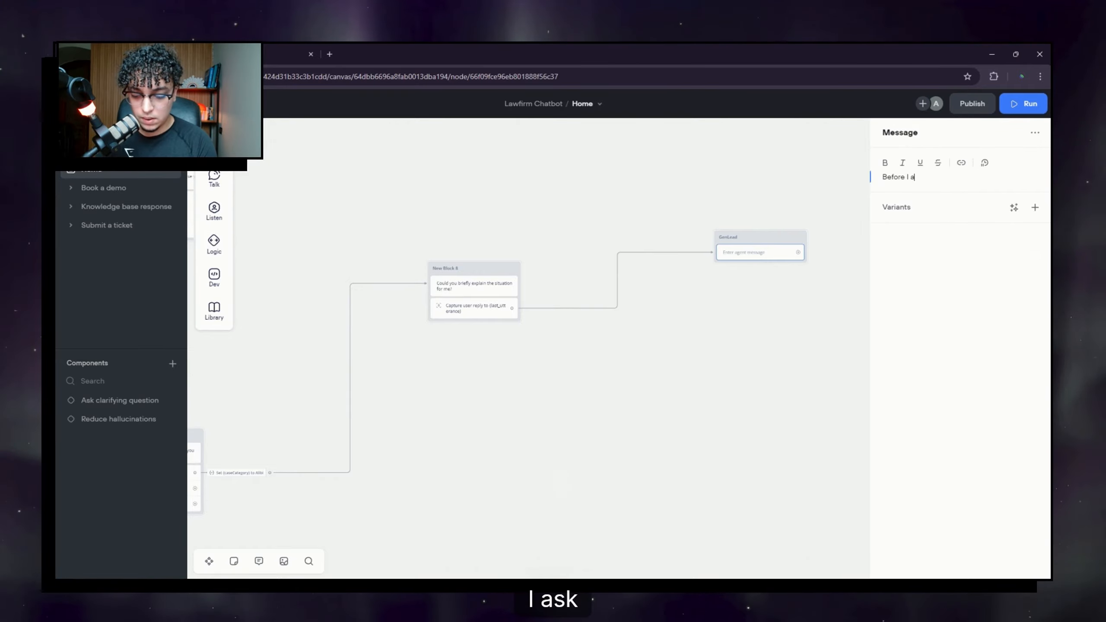
type("sk a few more important questions about your case, may I have your name?")
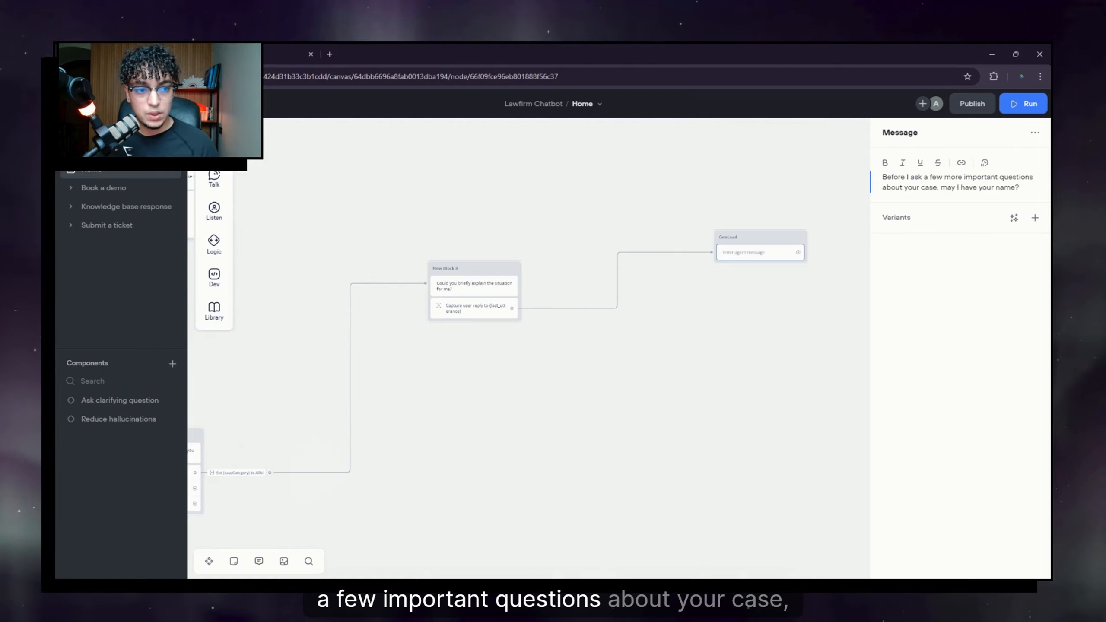
left_click_drag(964, 177, 1030, 177)
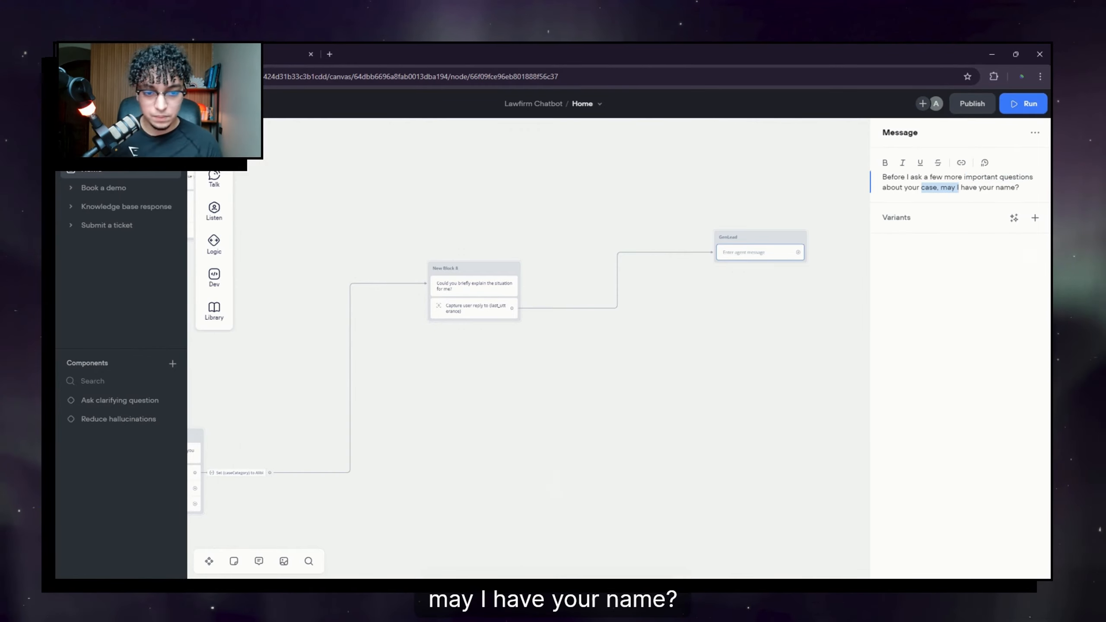
left_click(757, 324)
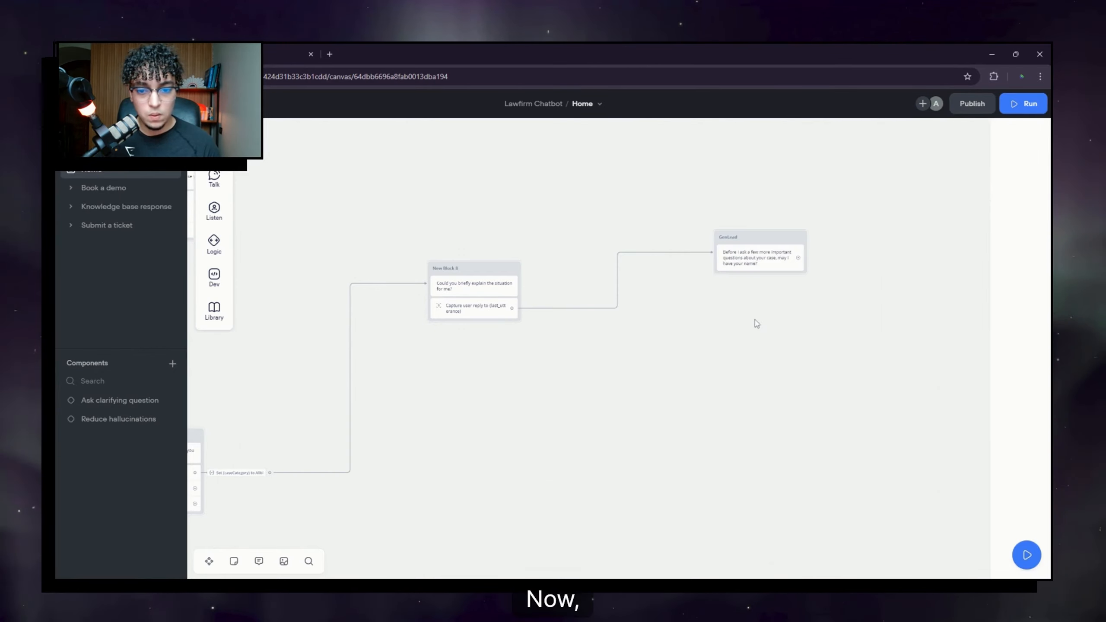
mouse_move(215, 215)
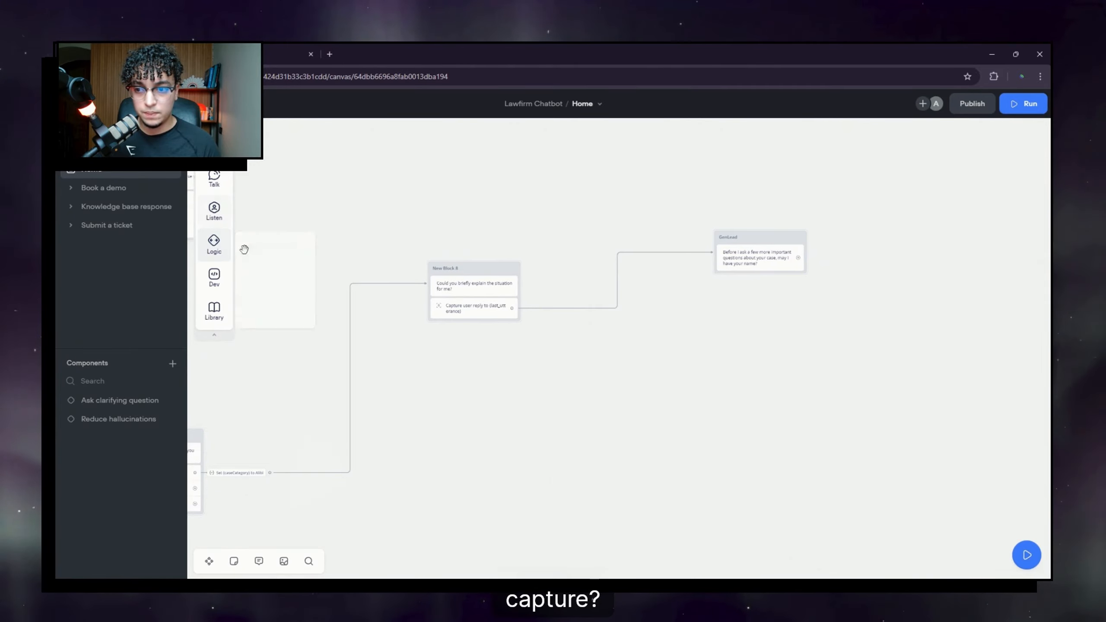
Step: Capture GenLead's name reply and connect a new block with the pasted email question
left_click_drag(715, 288, 759, 274)
left_click_drag(834, 276, 603, 301)
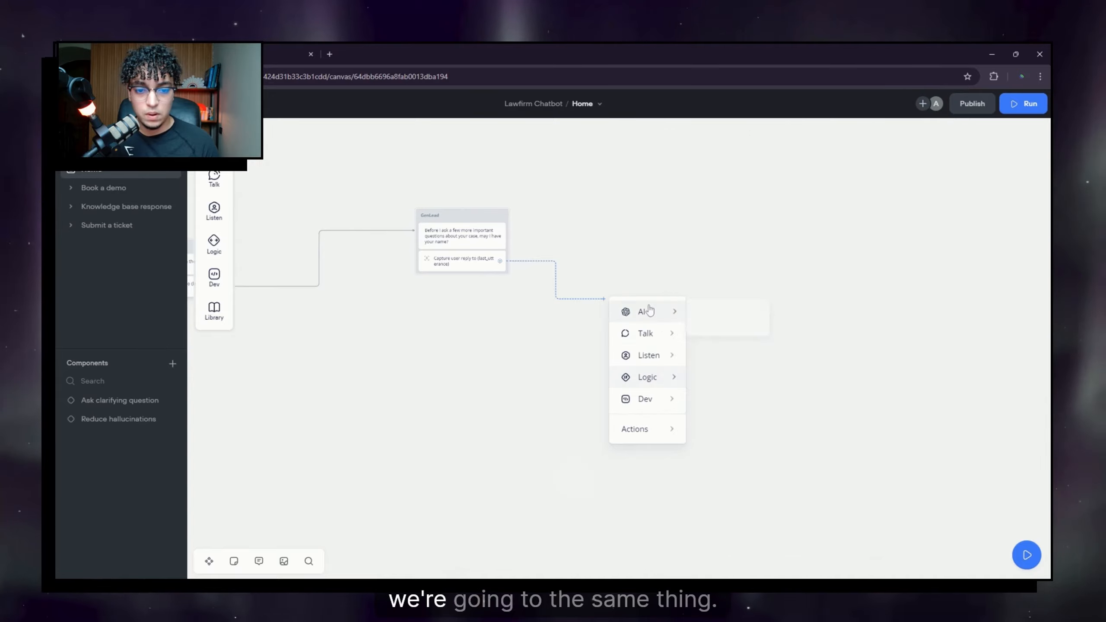
mouse_move(654, 337)
left_click(717, 341)
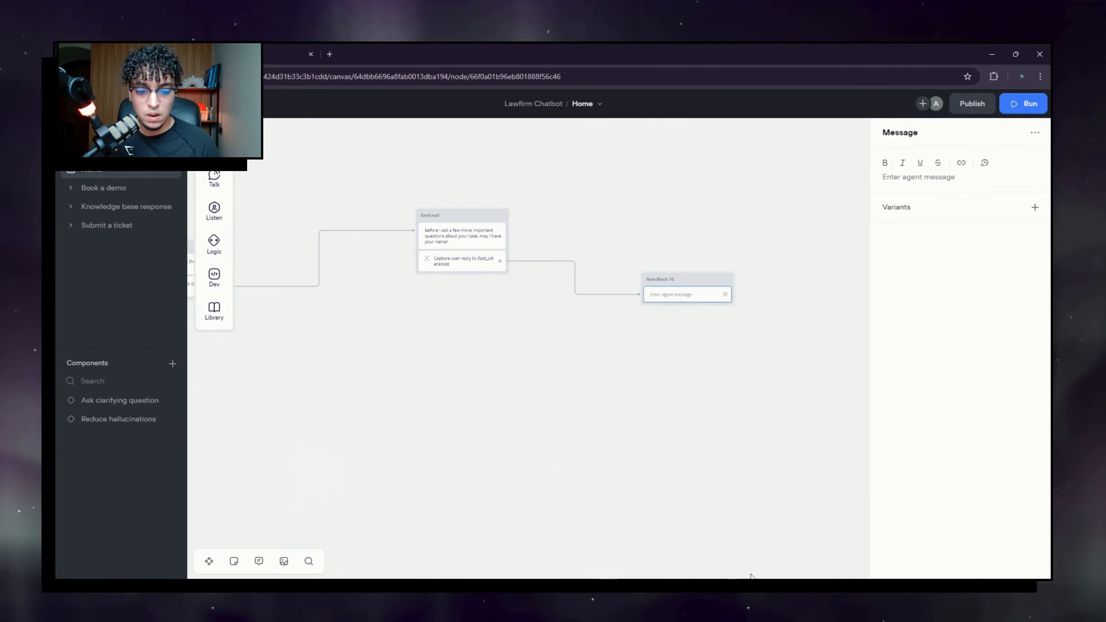
type("What is a good email to reach you ?")
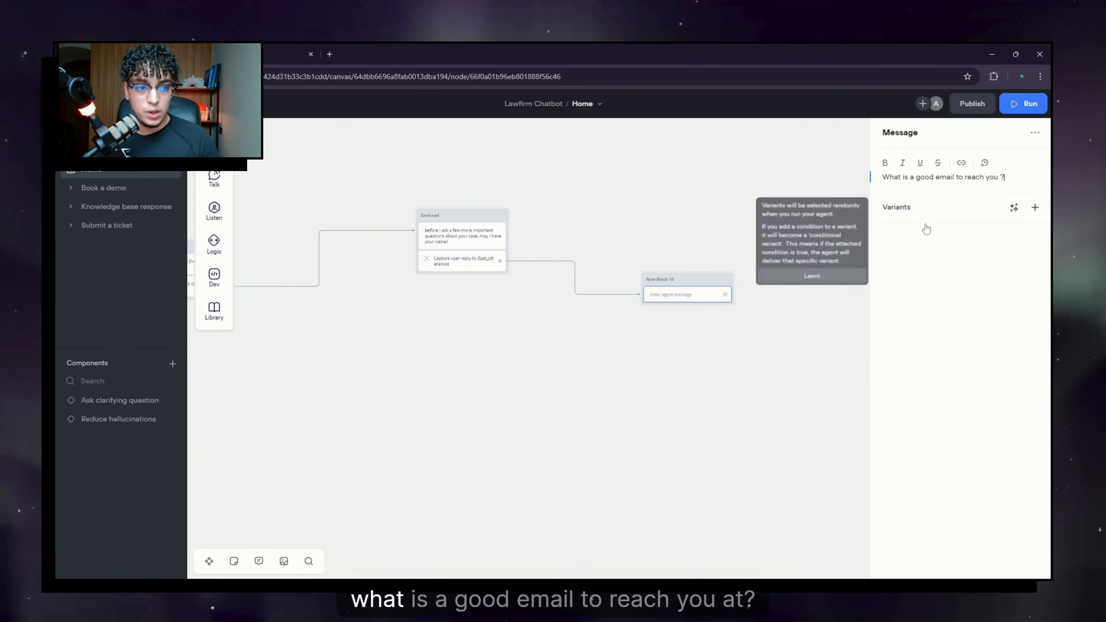
left_click(723, 388)
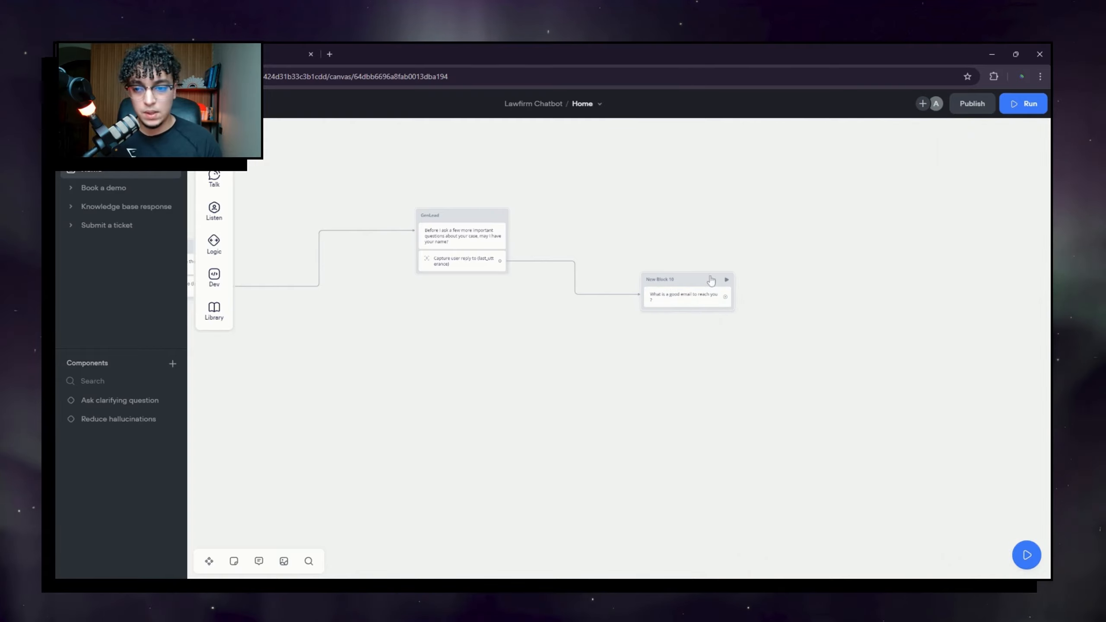
Step: Place the email block beside GenLead and add a Capture step for the answer
left_click_drag(706, 281, 644, 243)
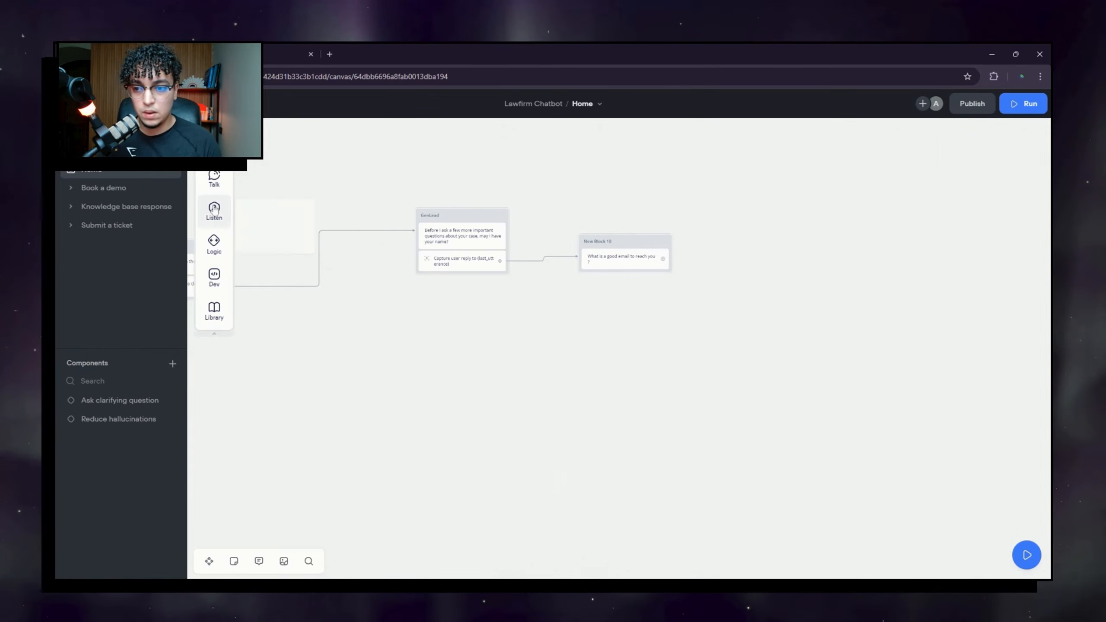
mouse_move(214, 208)
left_click_drag(274, 247, 726, 277)
left_click(776, 306)
Step: Connect New Block 11 after the email capture, asking for a phone number in case of disconnection
mouse_move(774, 315)
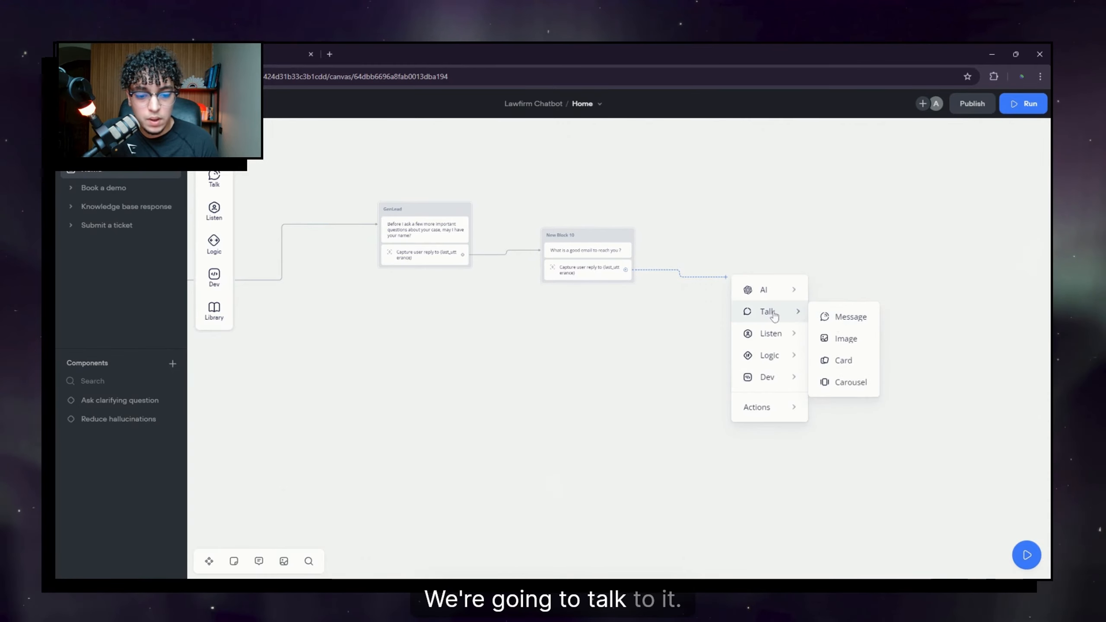
left_click(844, 328)
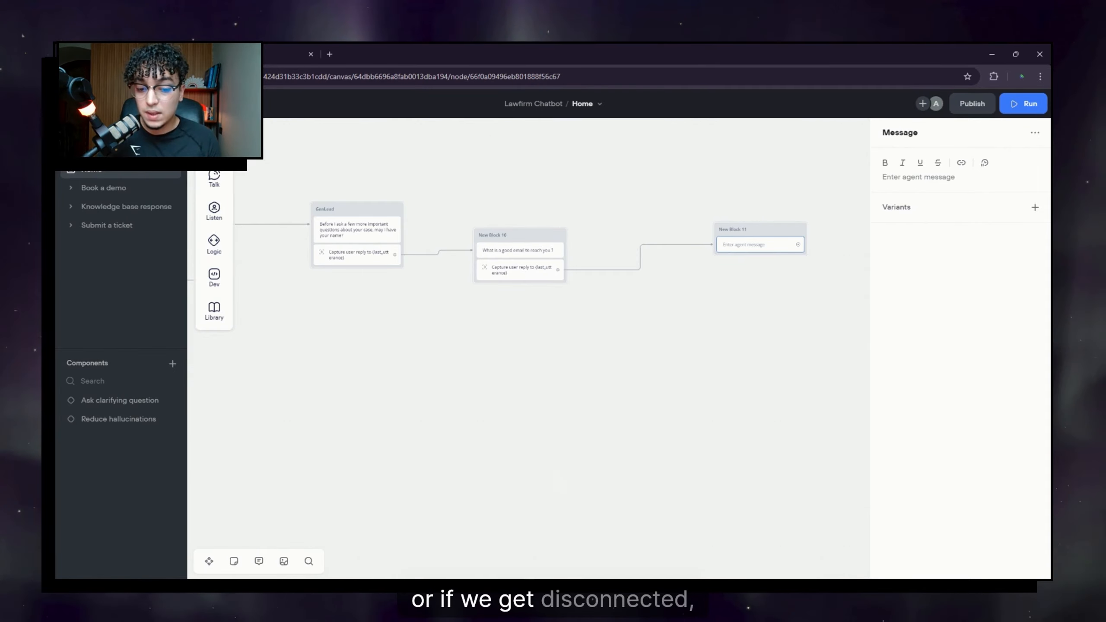
type("May ")
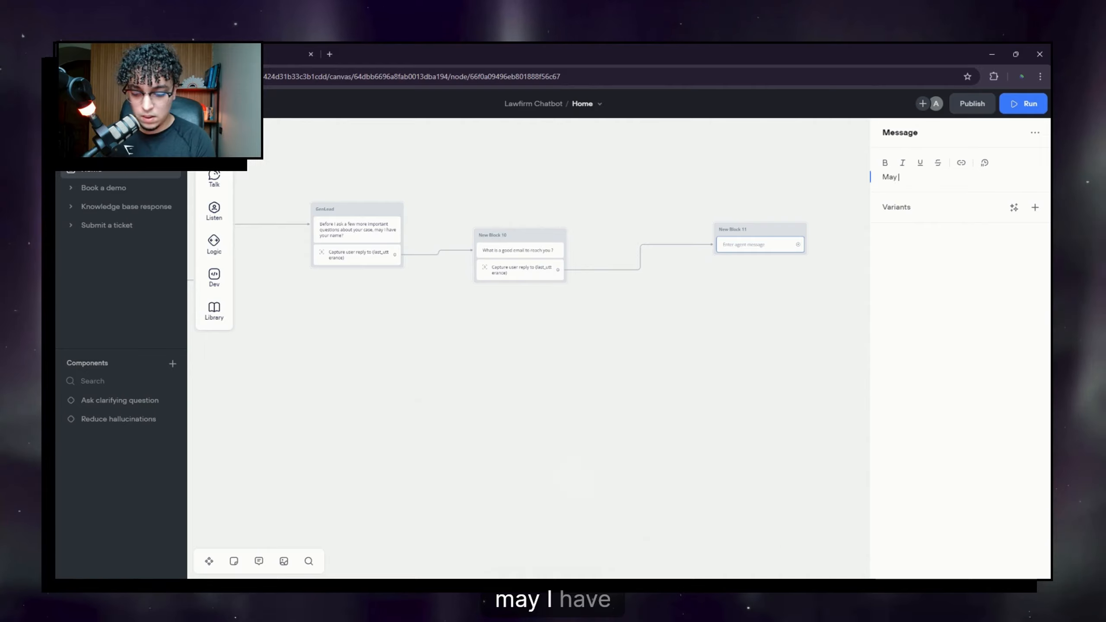
type("I have")
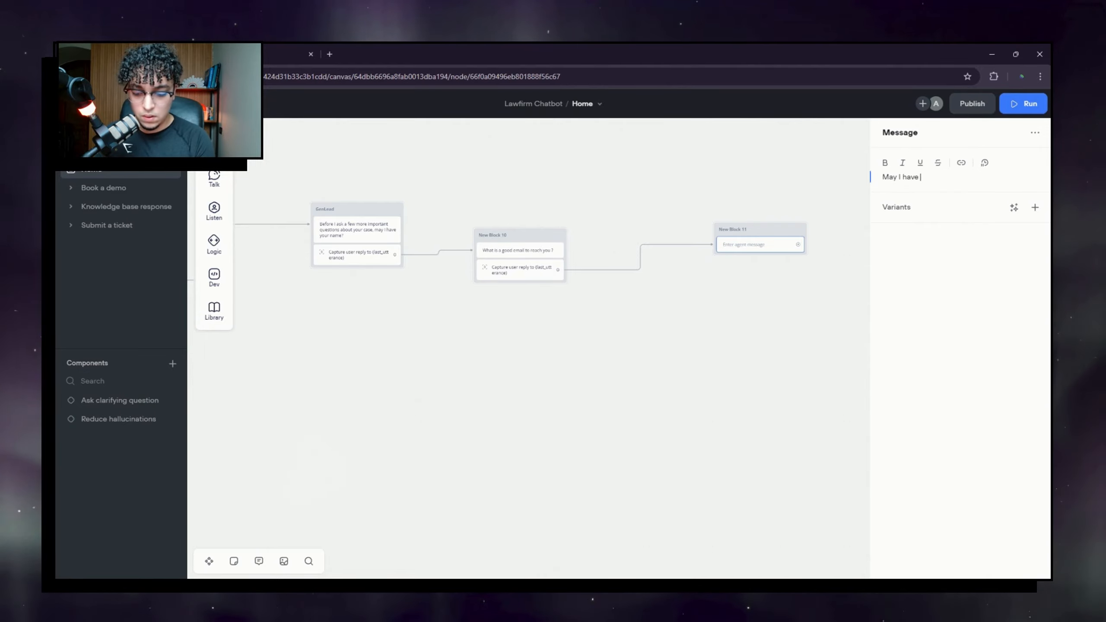
type(" your phone number in case one of our lawyers wants to speak with you or if")
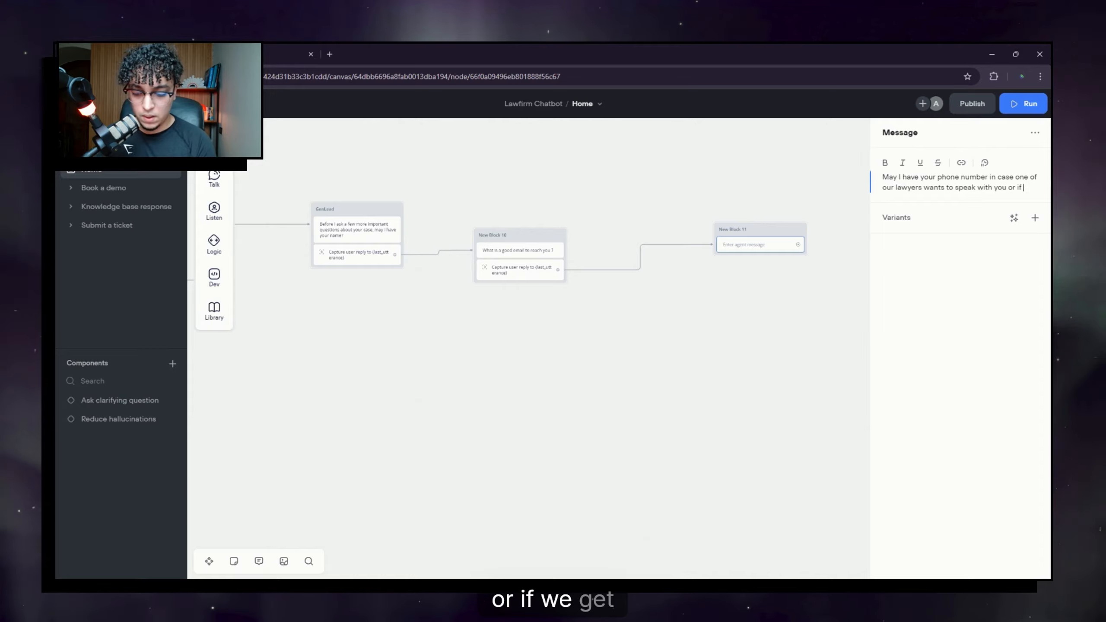
type(" we get")
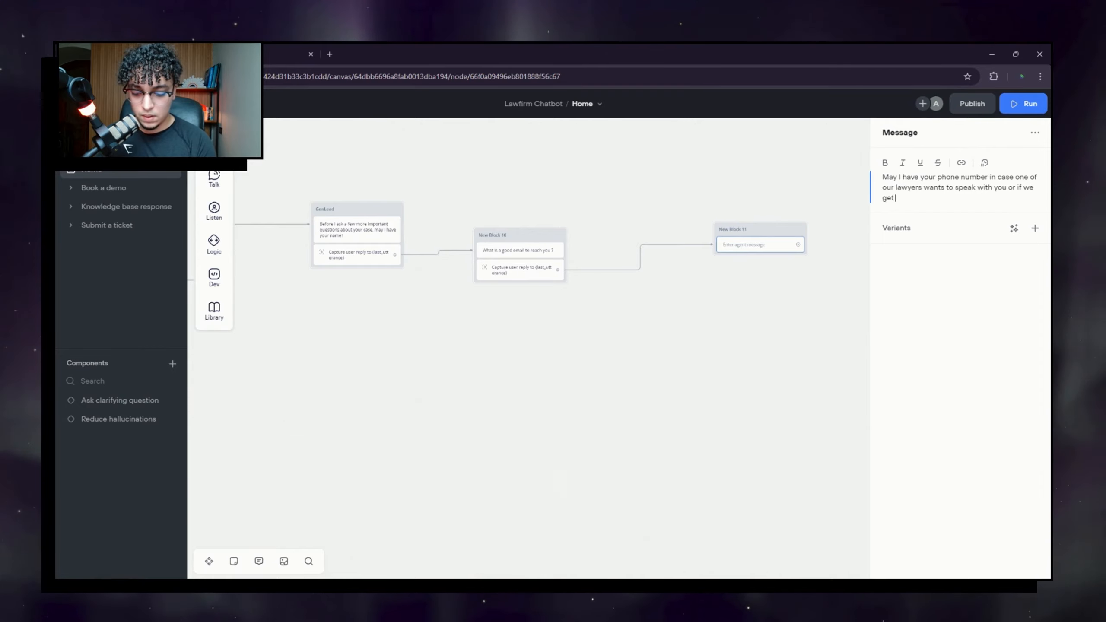
type(" disconnect")
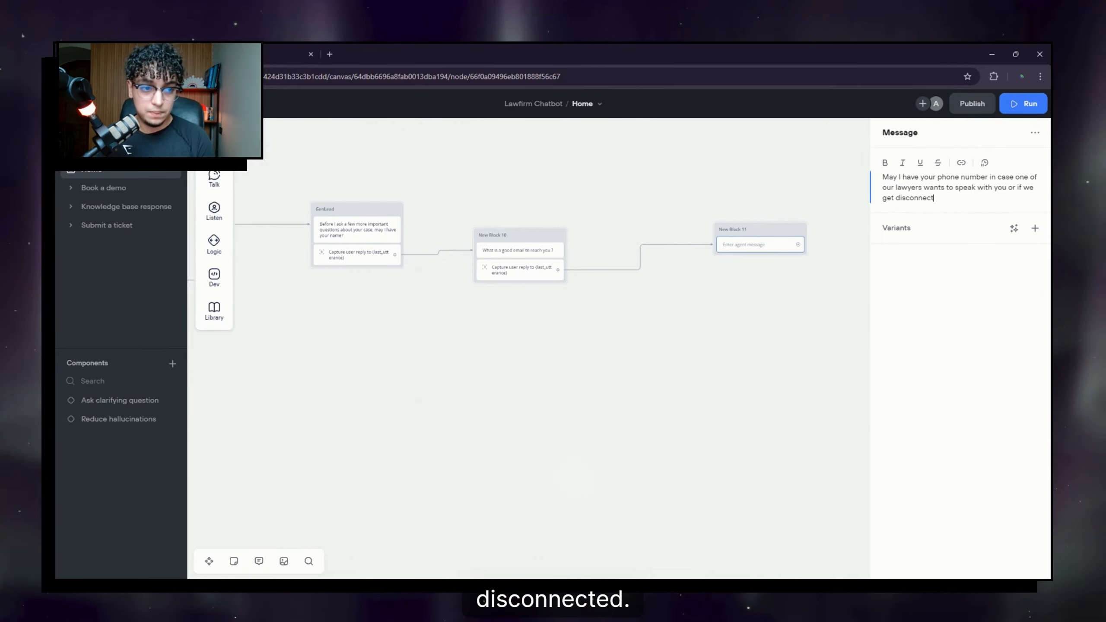
type("ed")
left_click_drag(726, 265, 612, 244)
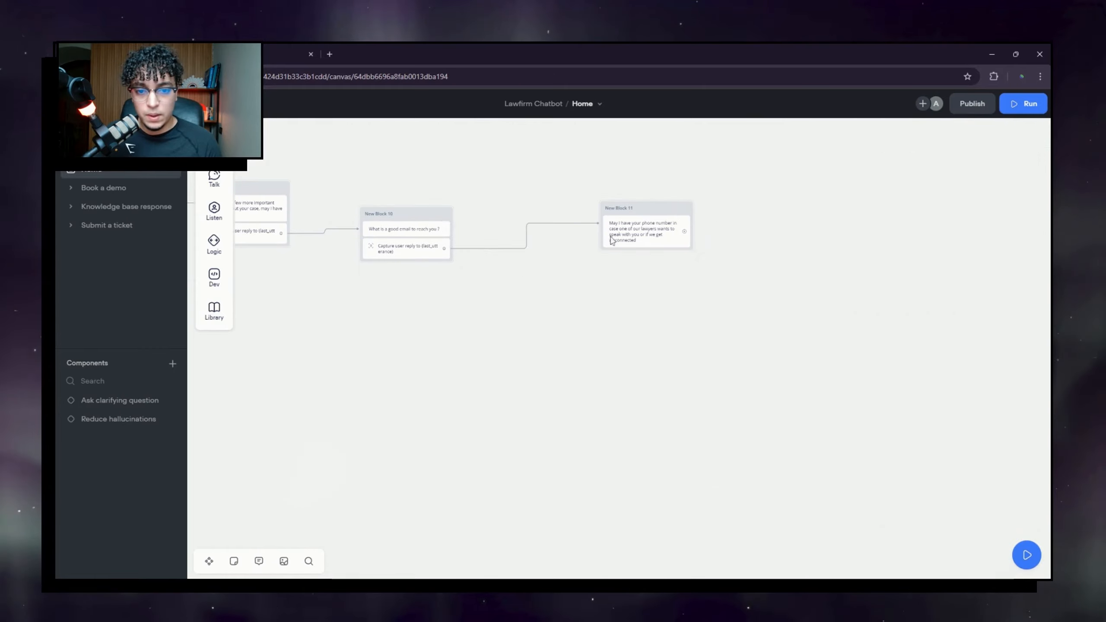
left_click_drag(651, 212, 629, 224)
Step: Add a Capture step to New Block 11 to store the phone number reply
mouse_move(224, 200)
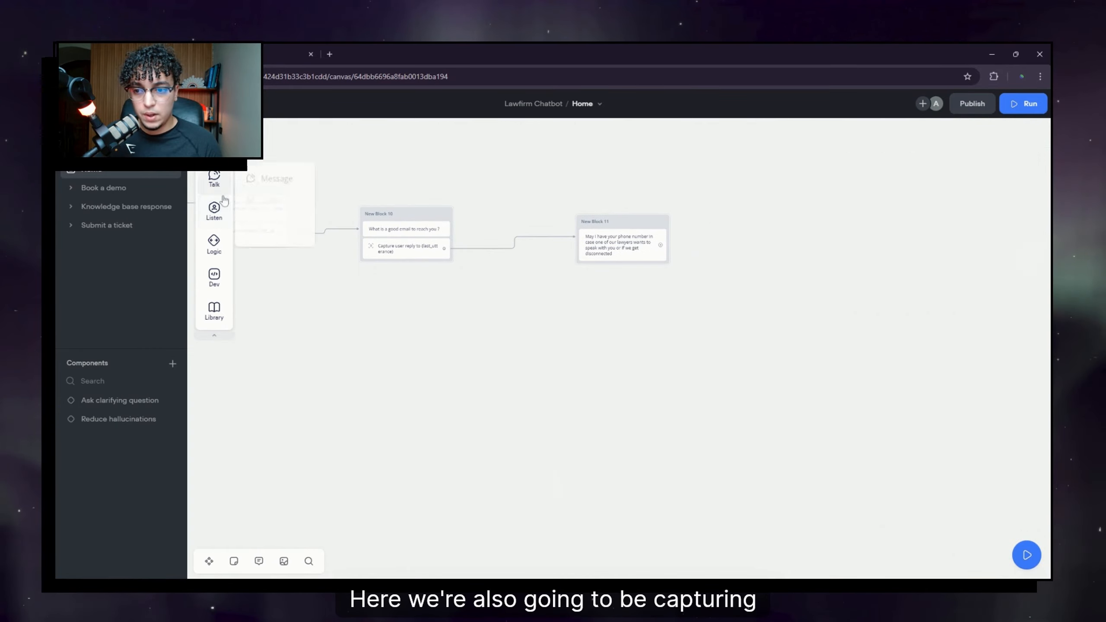
left_click_drag(274, 257, 601, 266)
left_click_drag(357, 362, 669, 373)
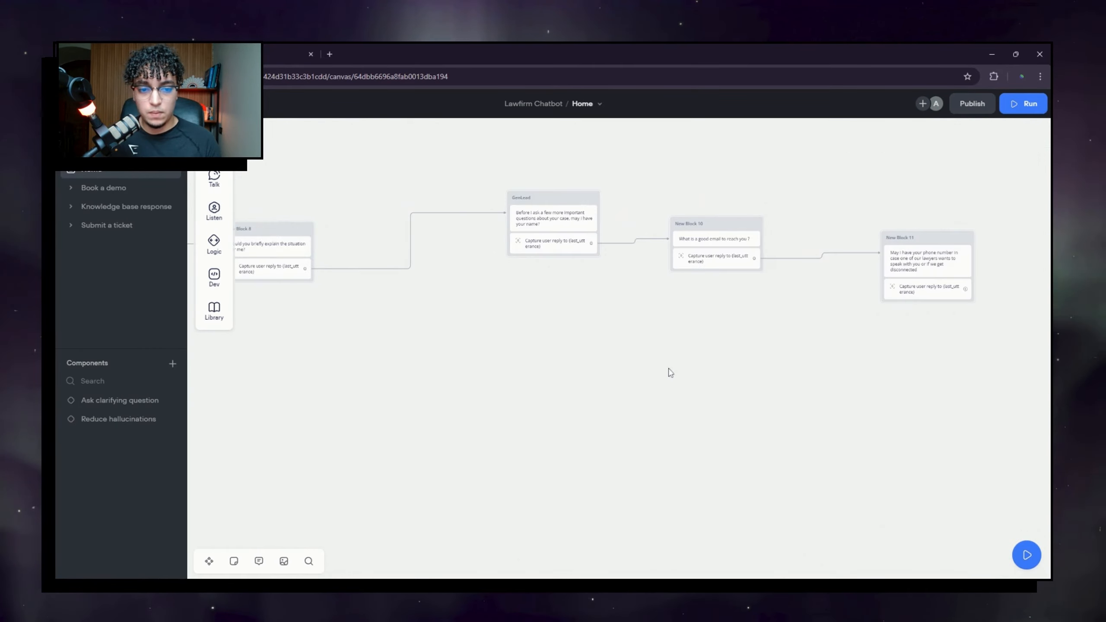
left_click_drag(784, 331, 709, 349)
scroll(490, 331, "down", 2)
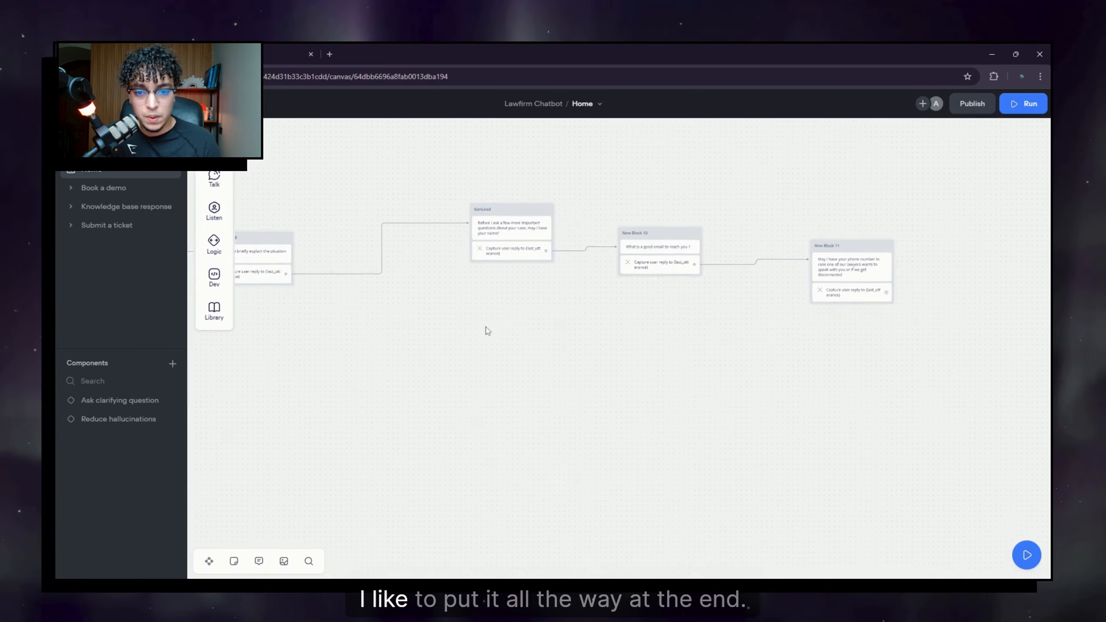
left_click_drag(401, 351, 525, 350)
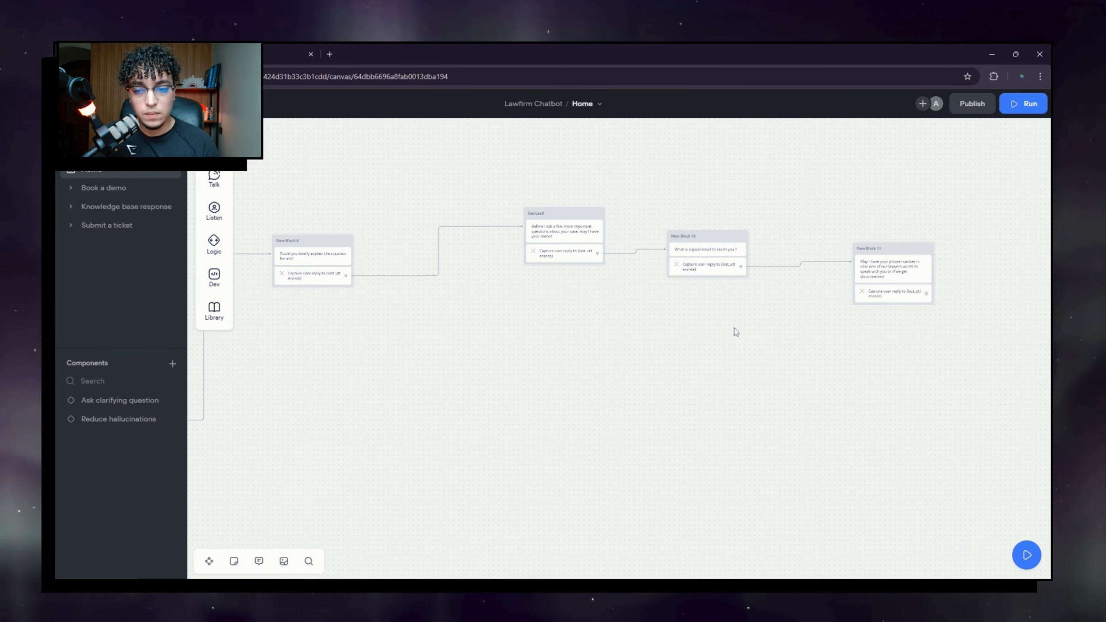
Step: Return to the Start node and run the Lawfirm Chatbot prototype
left_click_drag(356, 395, 927, 291)
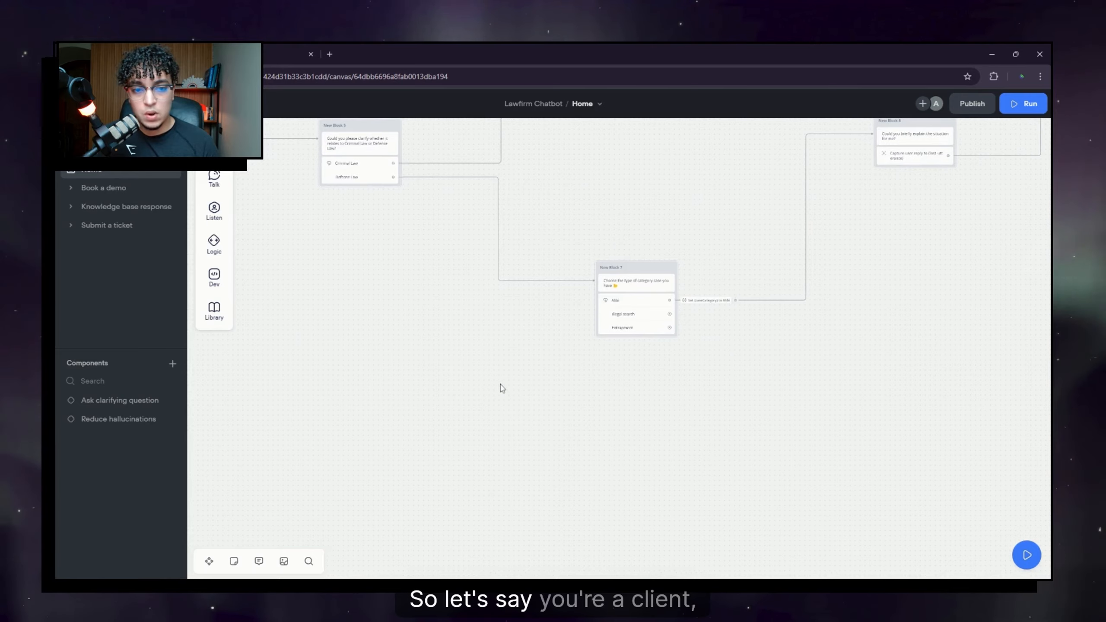
left_click_drag(422, 359, 693, 410)
left_click_drag(578, 342, 869, 437)
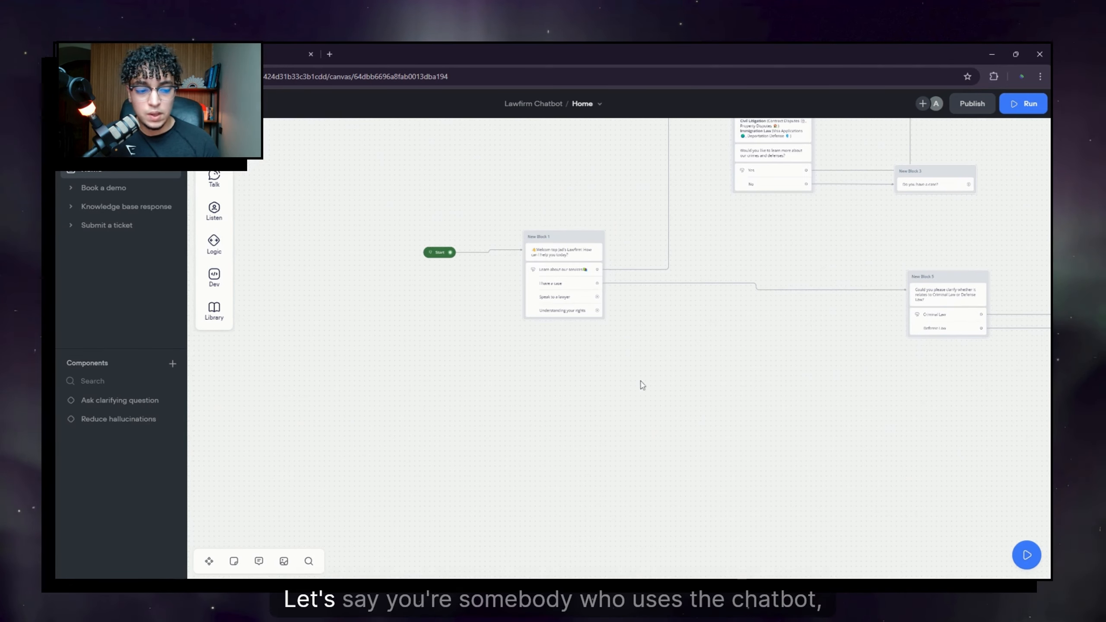
left_click(1036, 108)
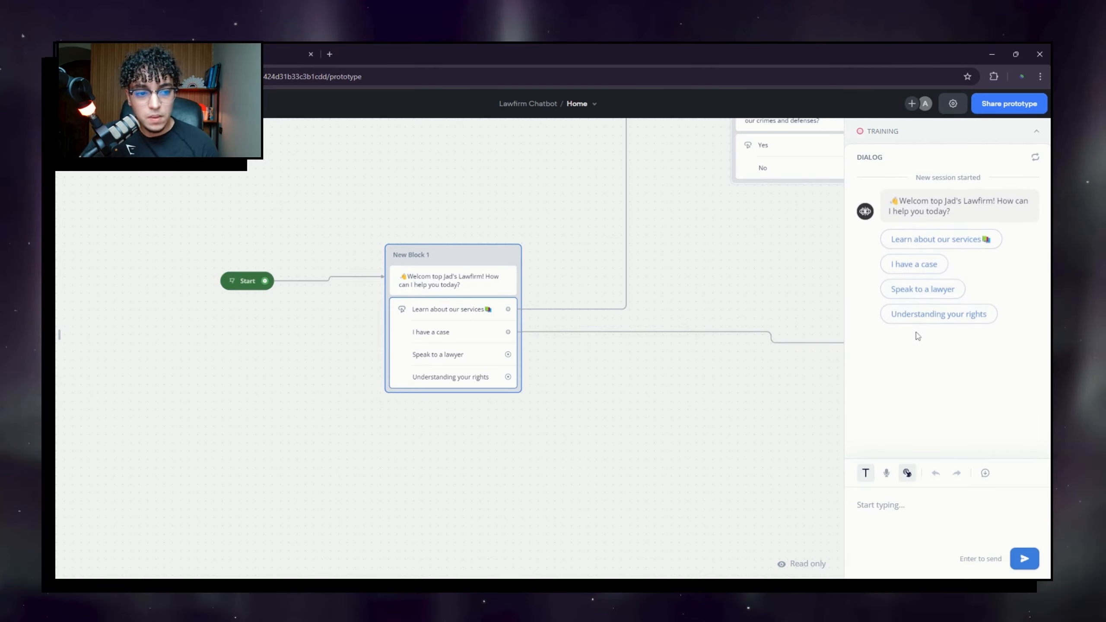
Step: In the test chat, choose 'I have a case', pick Alibi, and reply 'I don't feel like sharing it here'
left_click(915, 265)
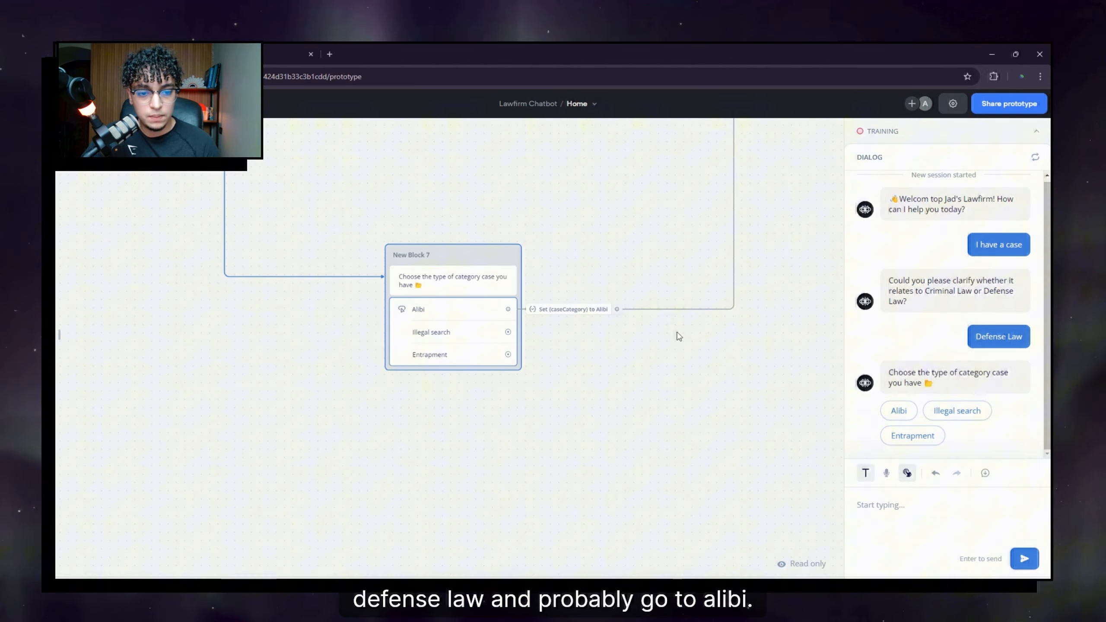
left_click(898, 411)
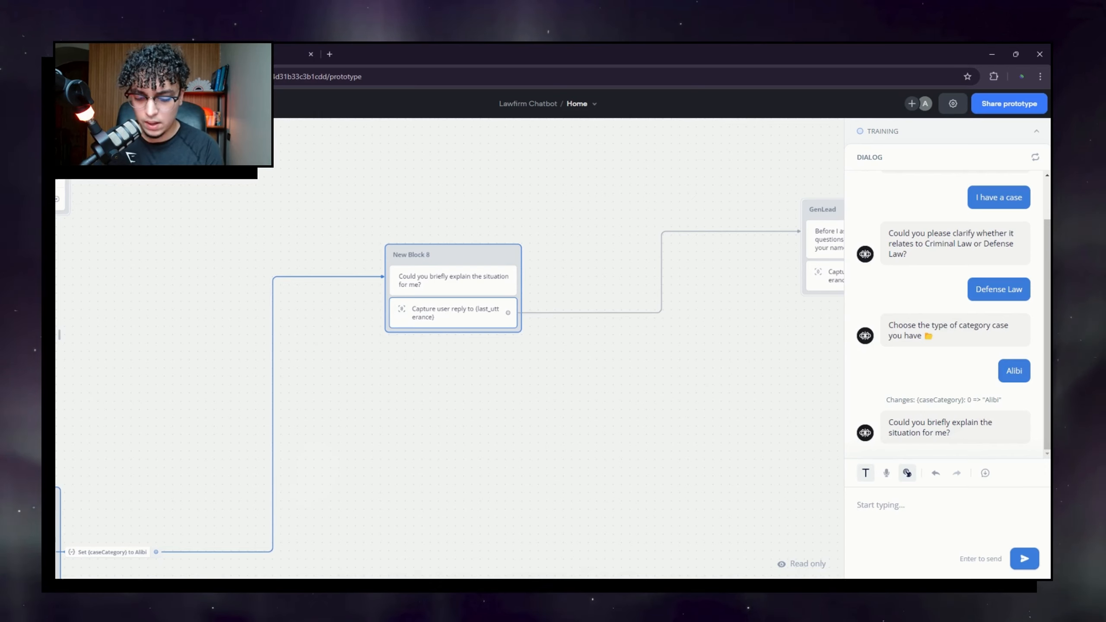
type("I don't")
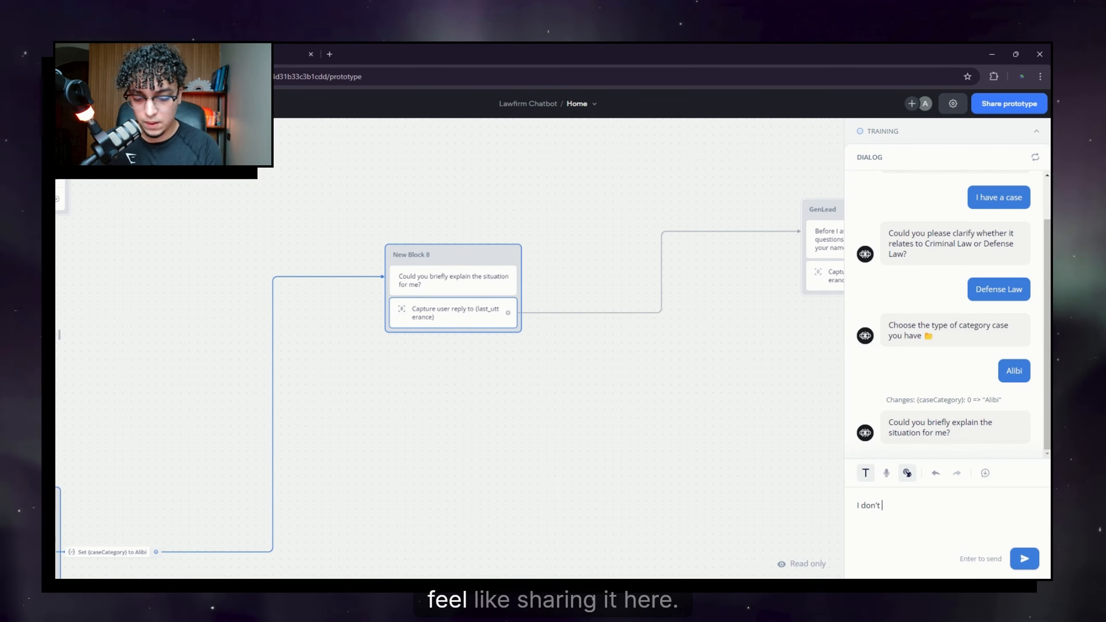
type(" feel like sha")
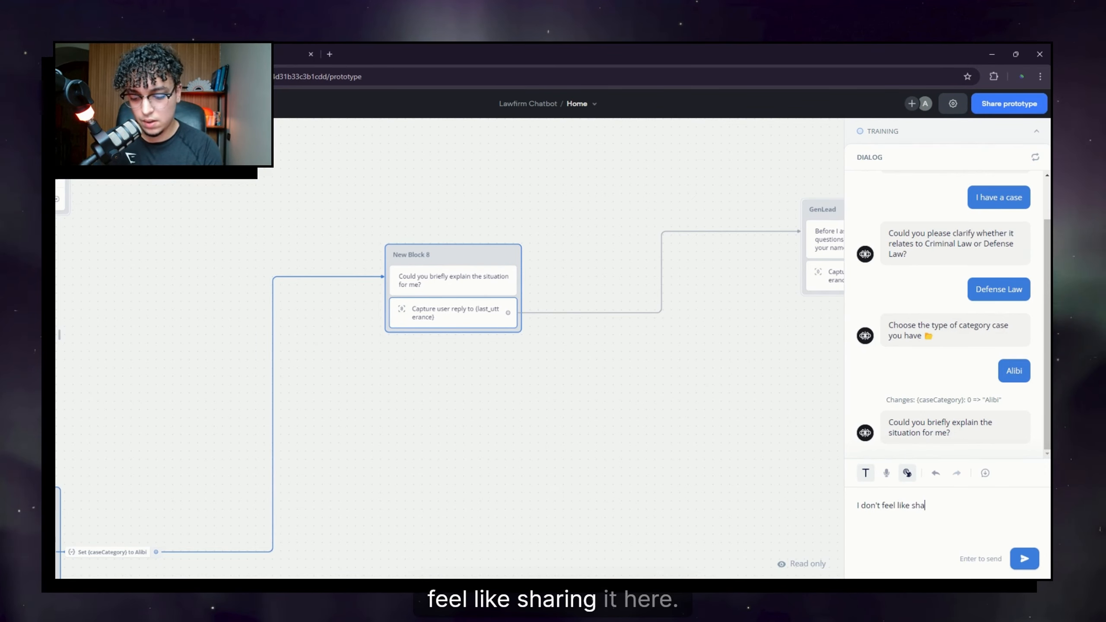
type("ring it her")
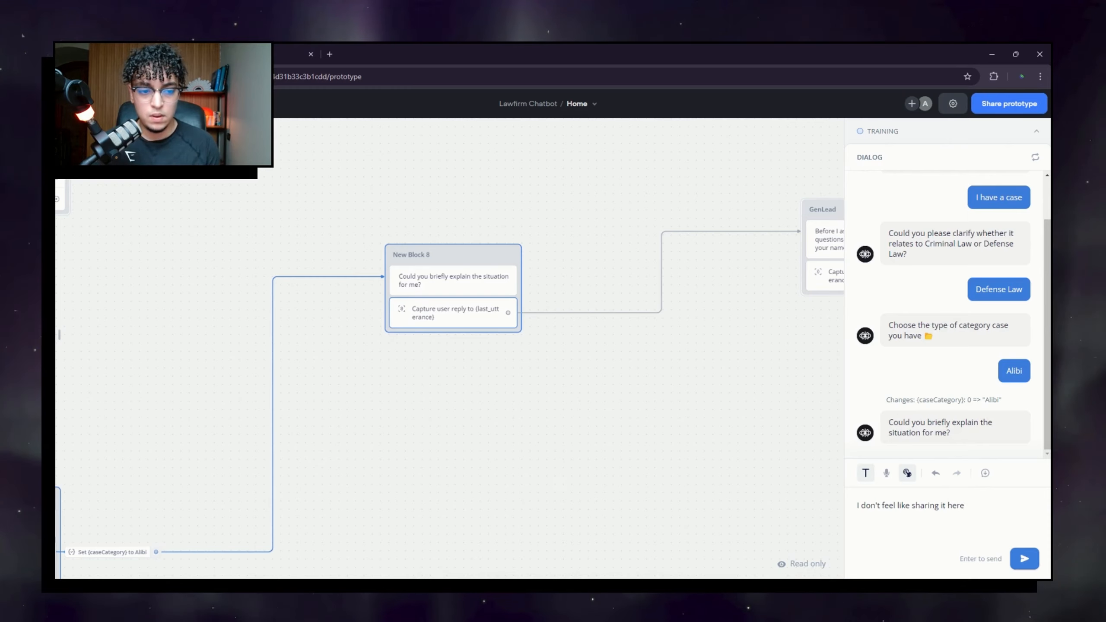
type("e")
key("Return")
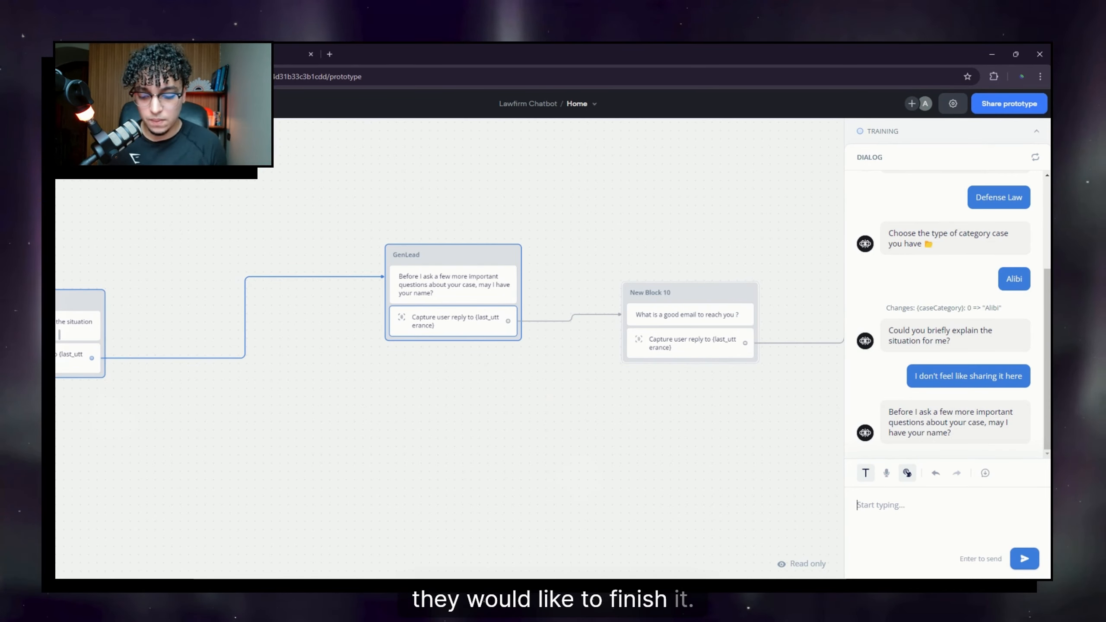
Step: Answer the name prompt with 'd' and the email prompt with a test email address
type("d")
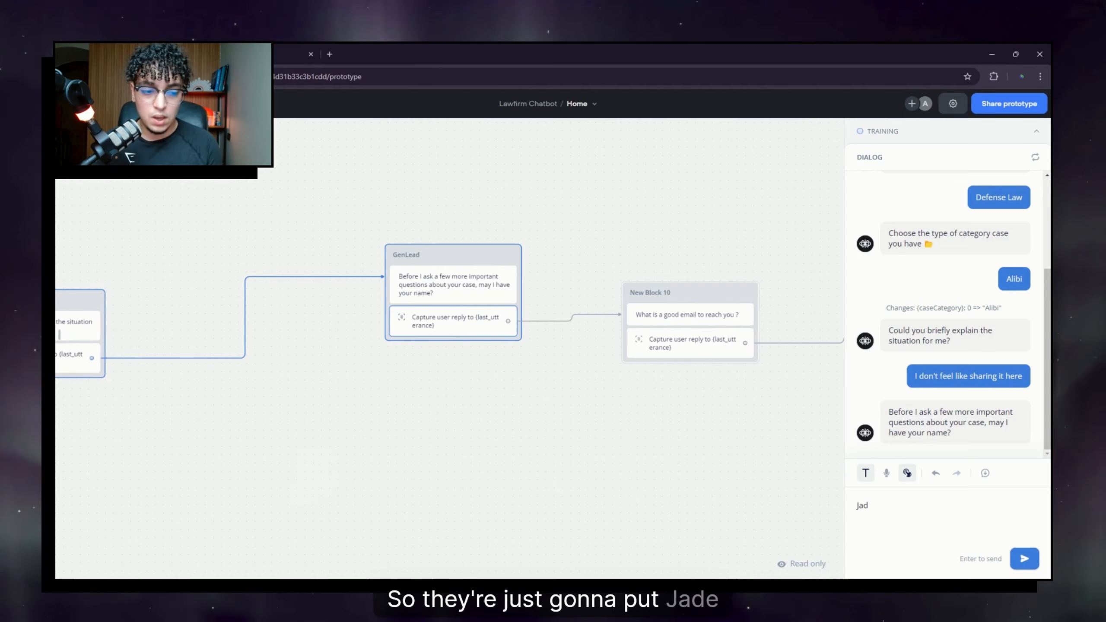
key("Return")
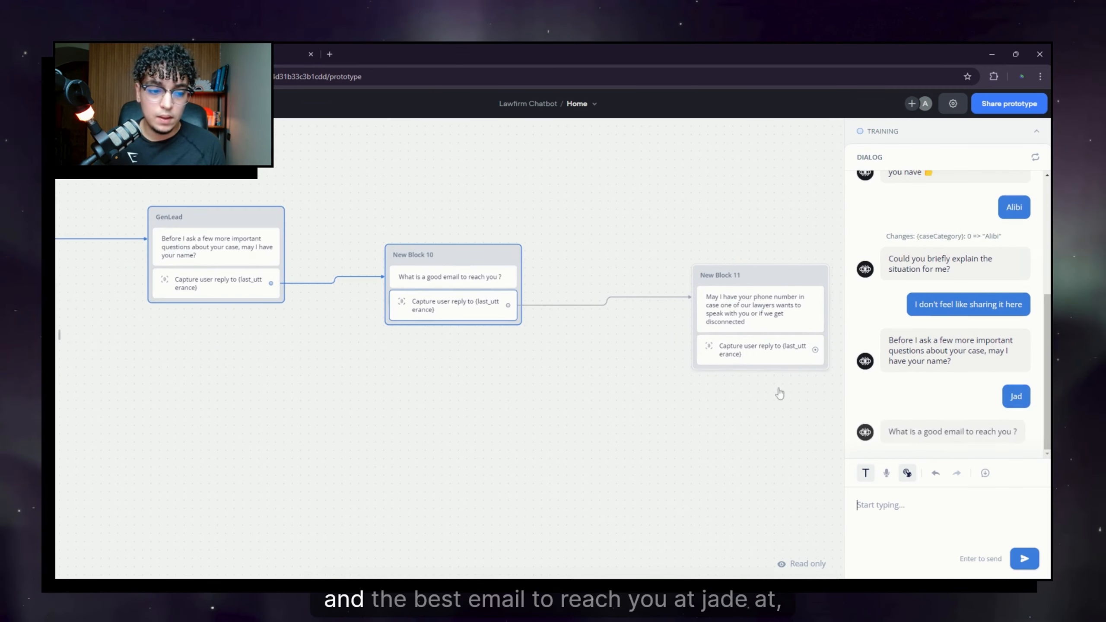
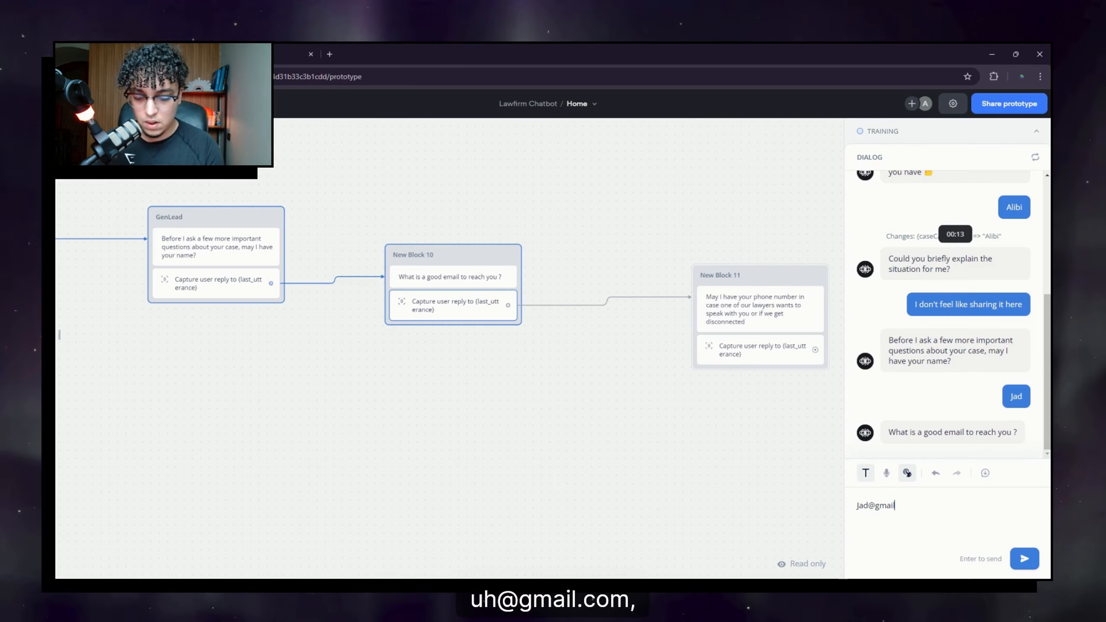
key("Return")
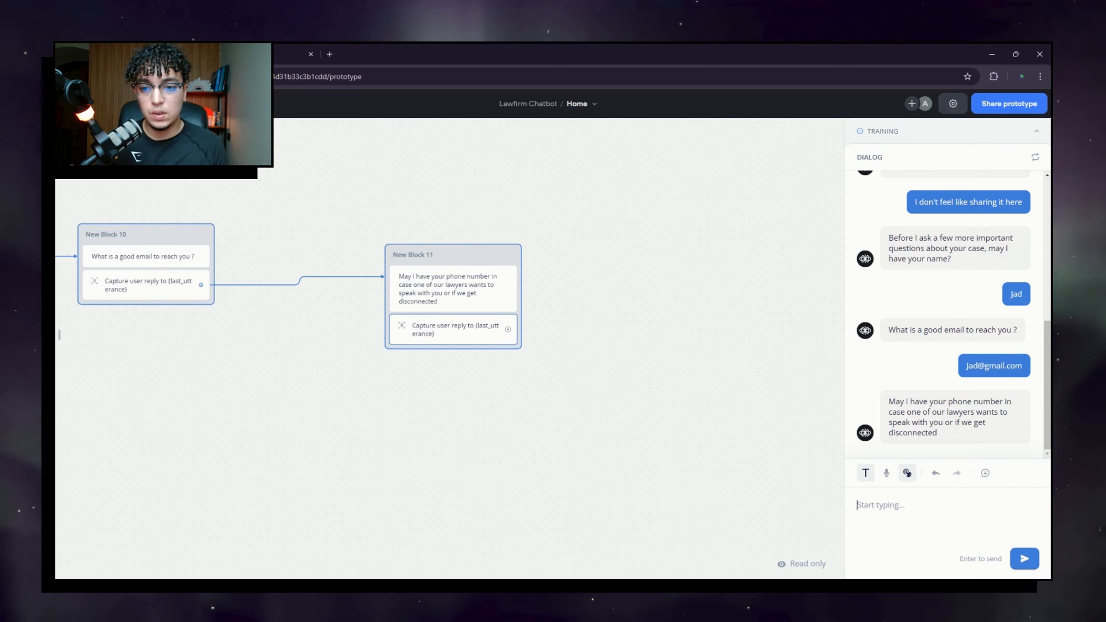
Step: Pan the canvas back across the flow to the Start and welcome blocks
left_click_drag(173, 432, 736, 389)
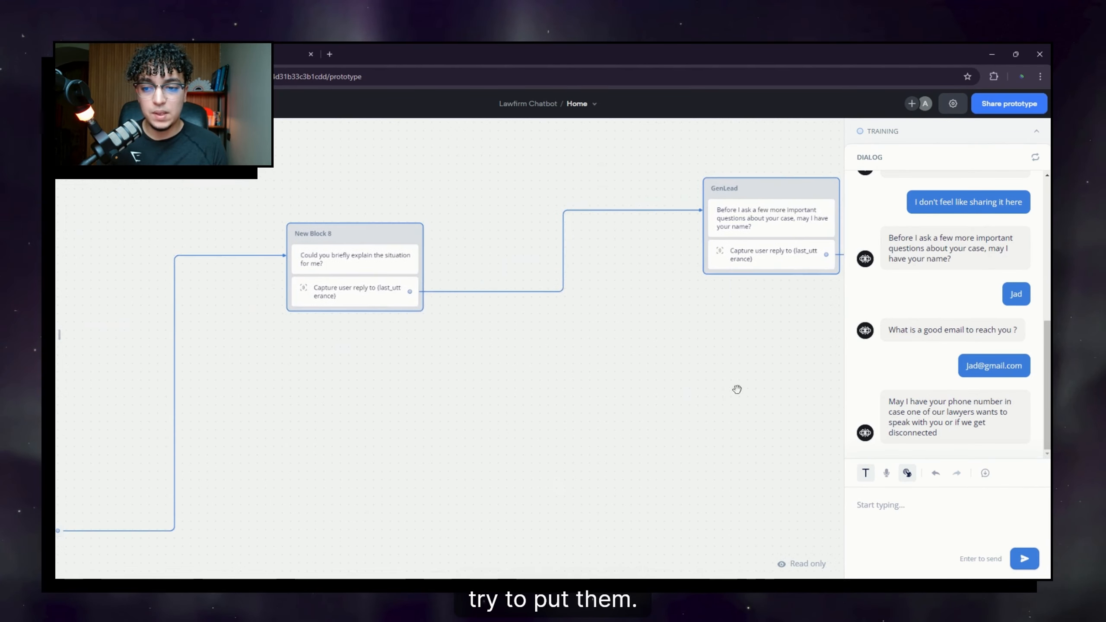
left_click_drag(469, 405, 669, 387)
left_click_drag(390, 391, 819, 329)
left_click_drag(366, 343, 637, 349)
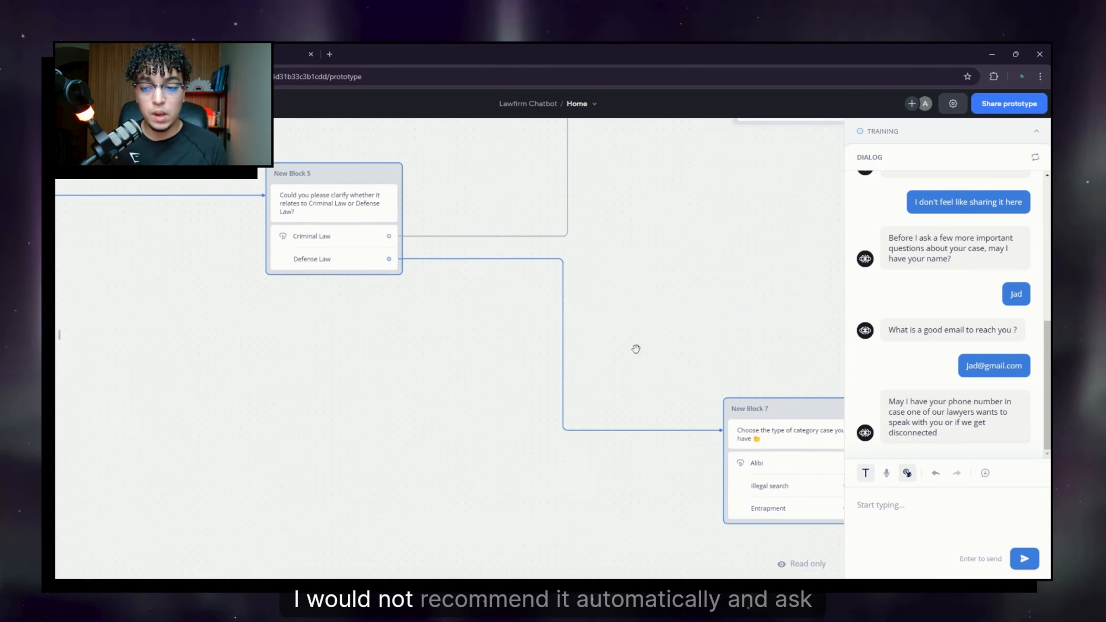
left_click_drag(417, 347, 779, 469)
left_click_drag(296, 420, 626, 425)
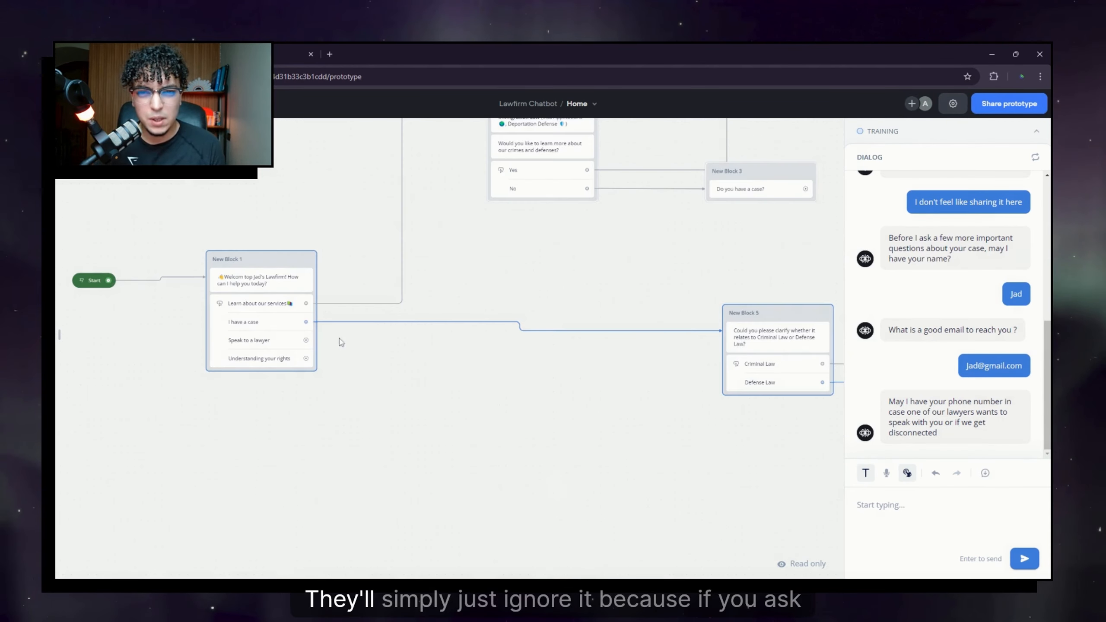
left_click_drag(345, 350, 372, 364)
scroll(398, 366, "up", 1)
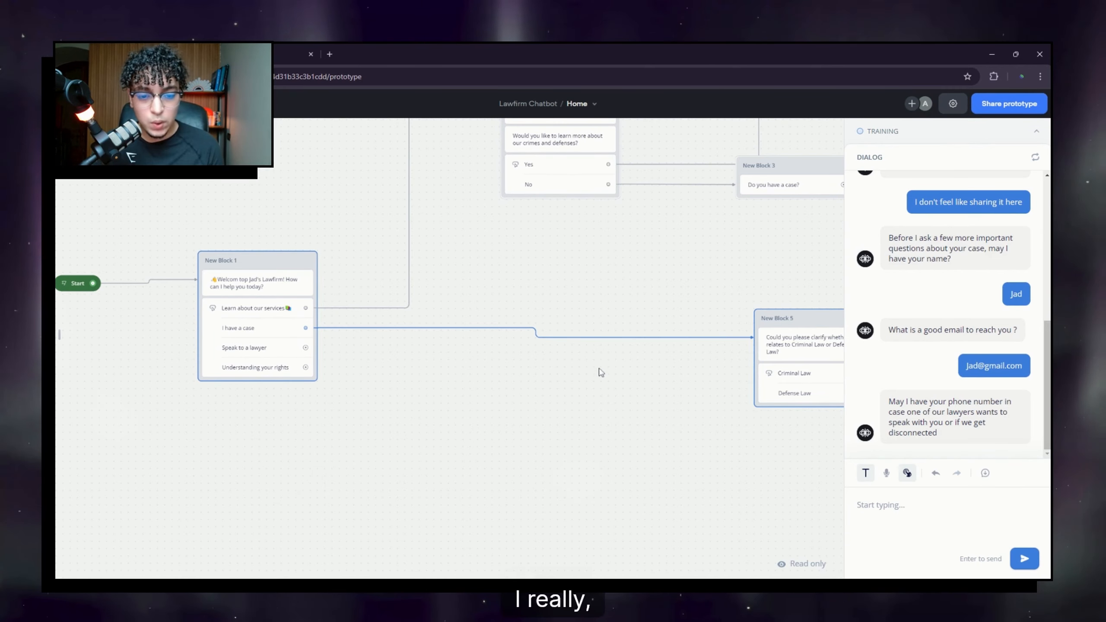
left_click_drag(592, 367, 373, 324)
scroll(379, 336, "down", 2)
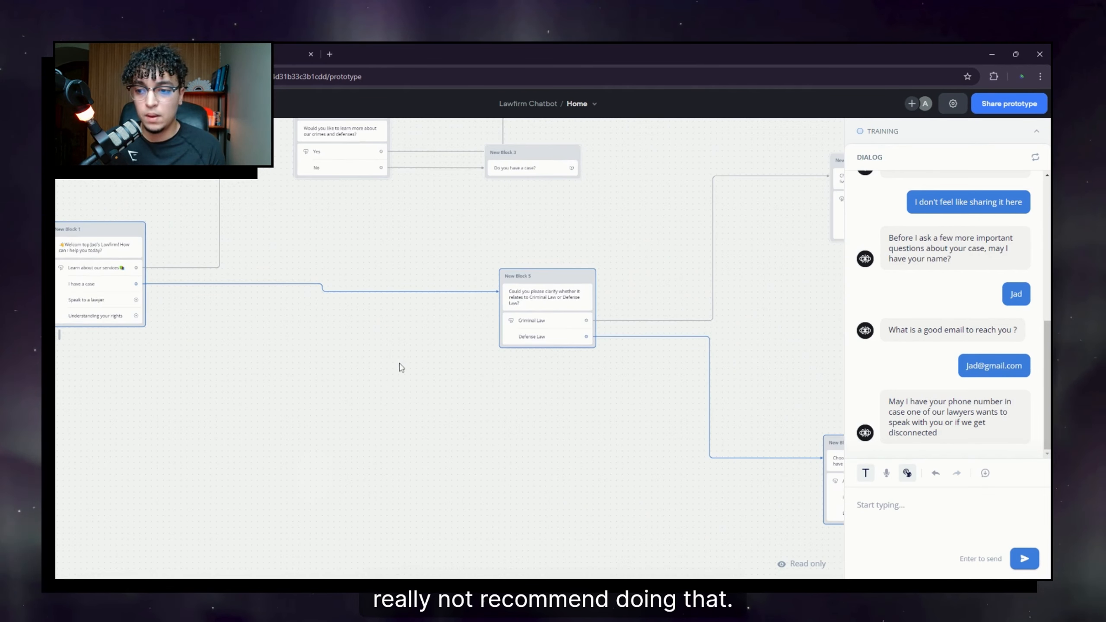
left_click_drag(221, 337, 446, 301)
scroll(318, 311, "down", 1)
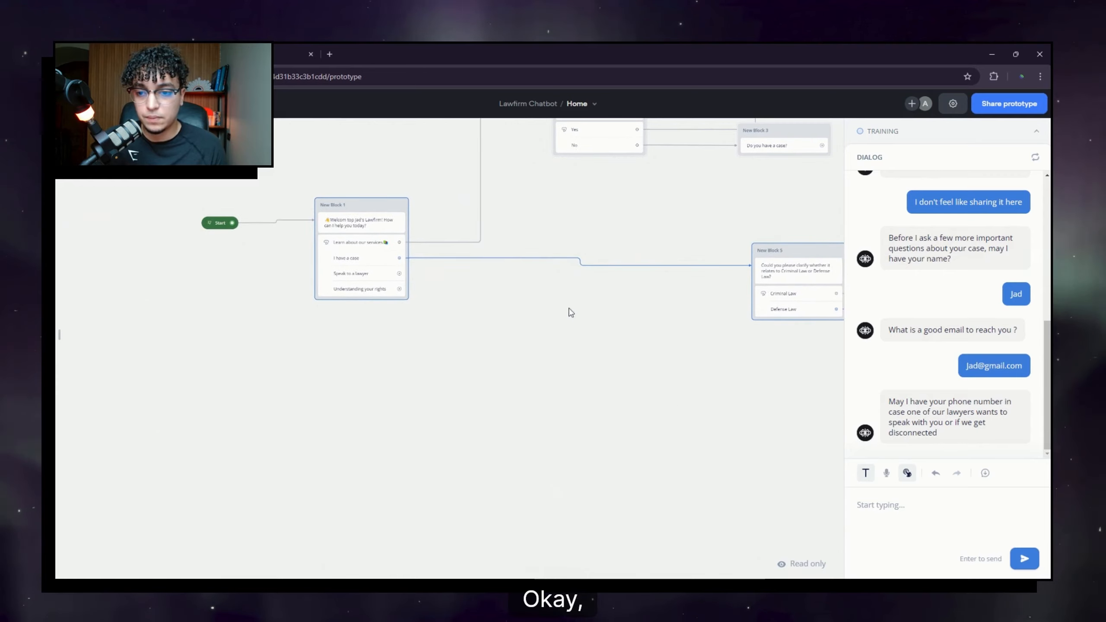
left_click(69, 104)
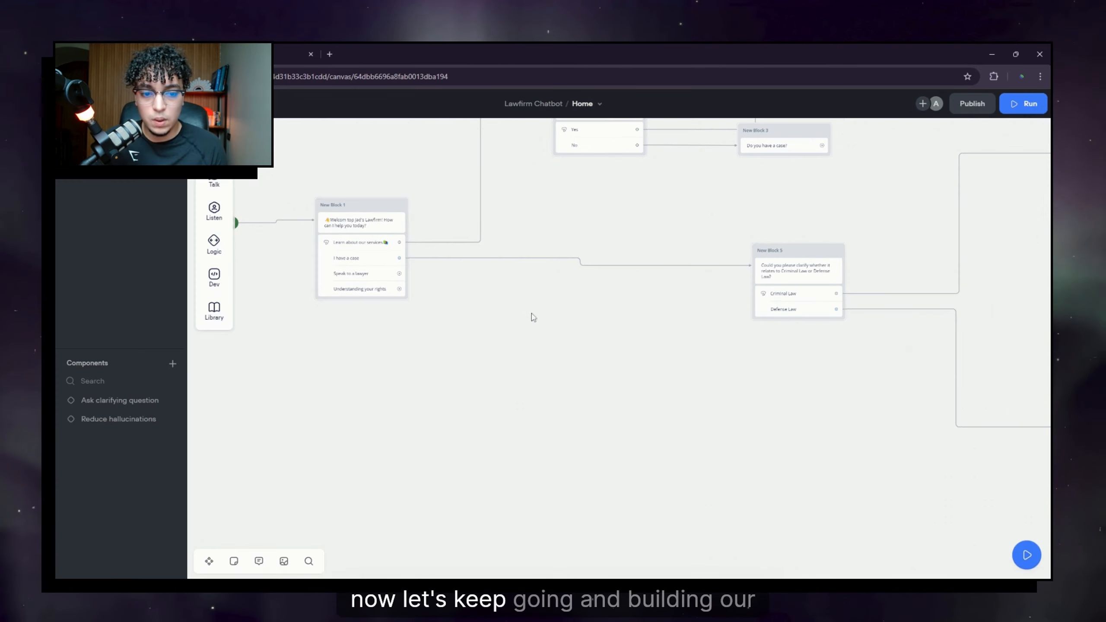
left_click_drag(491, 270, 422, 316)
left_click_drag(632, 401, 506, 377)
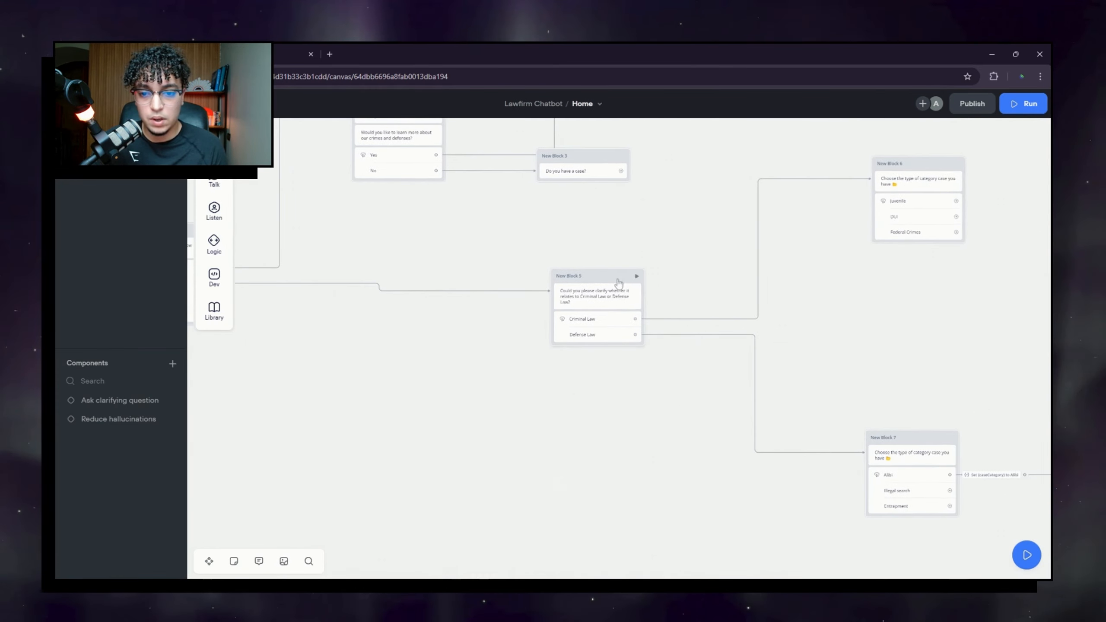
left_click_drag(617, 283, 454, 292)
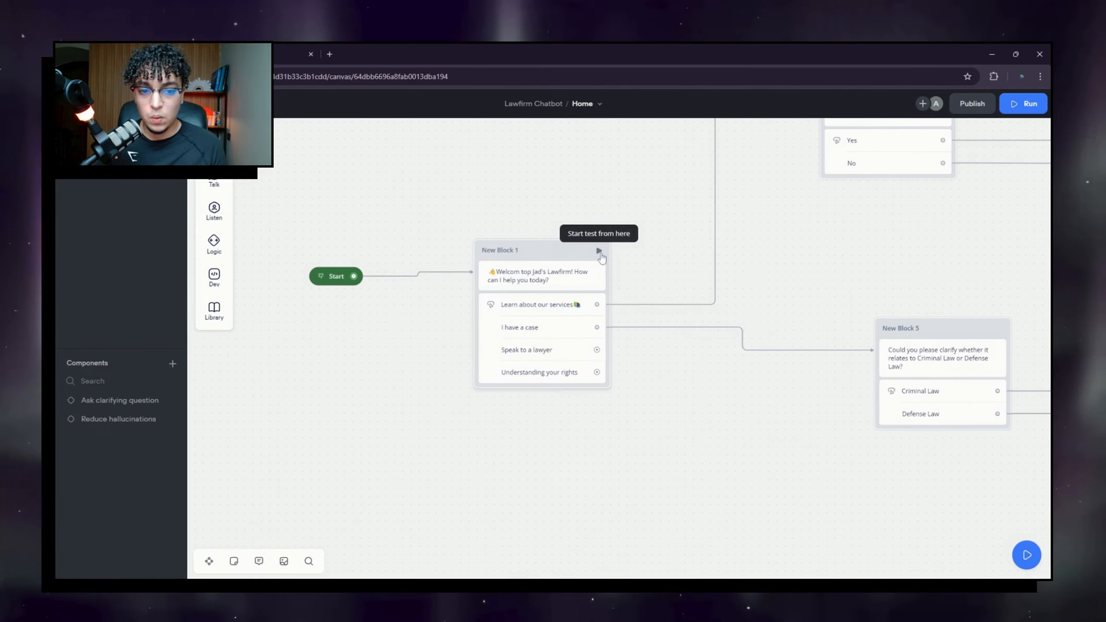
scroll(692, 312, "down", 4)
scroll(692, 312, "down", 3)
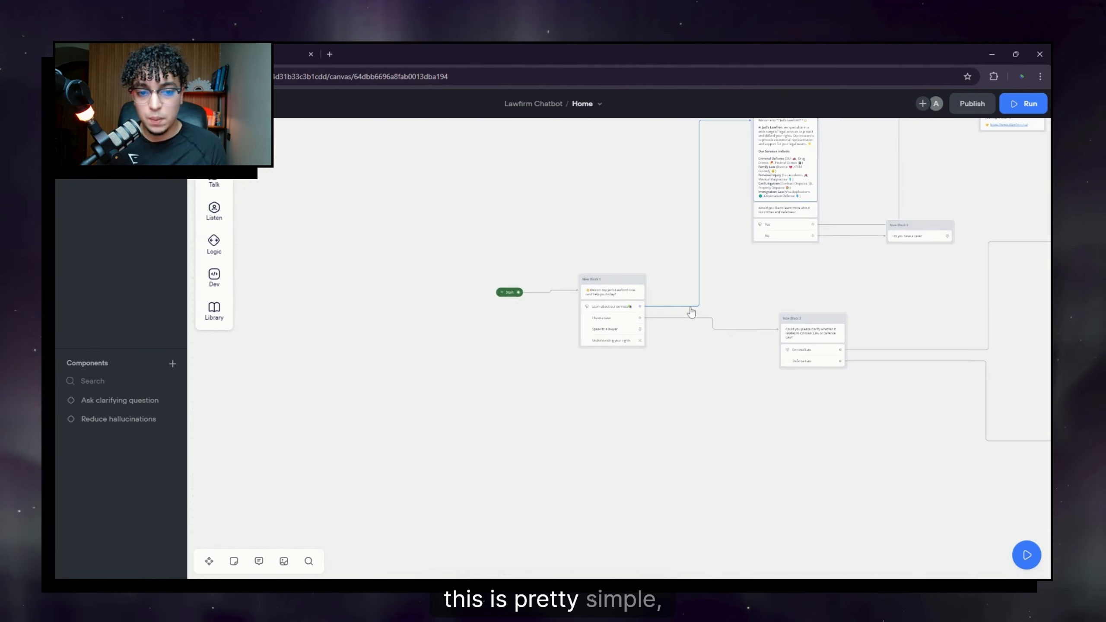
left_click_drag(770, 269, 321, 248)
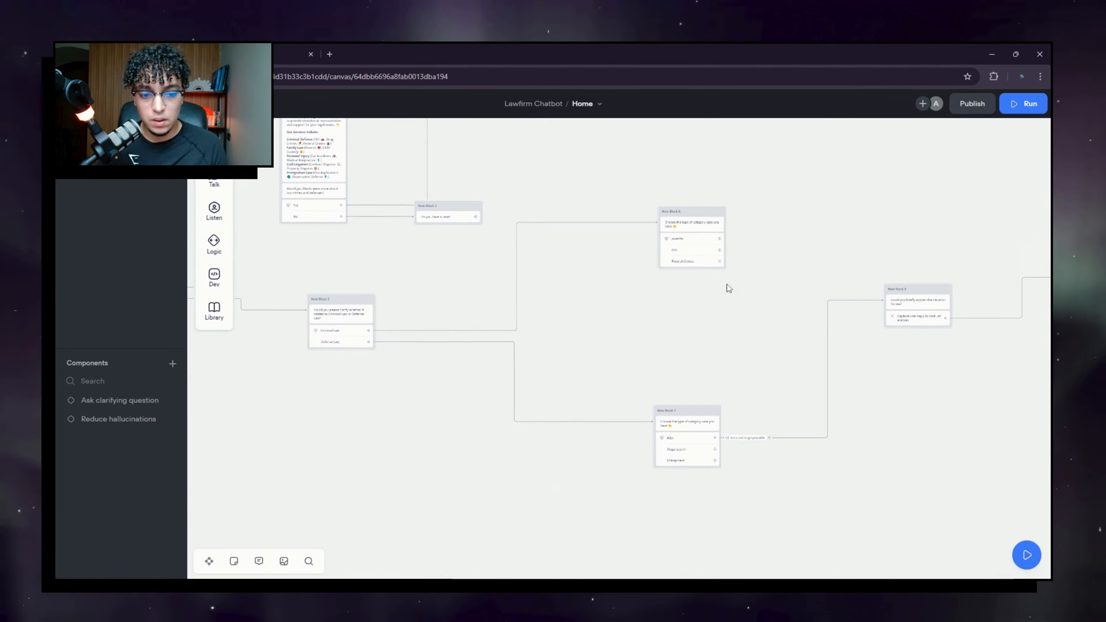
left_click_drag(758, 391, 528, 311)
scroll(506, 372, "up", 2)
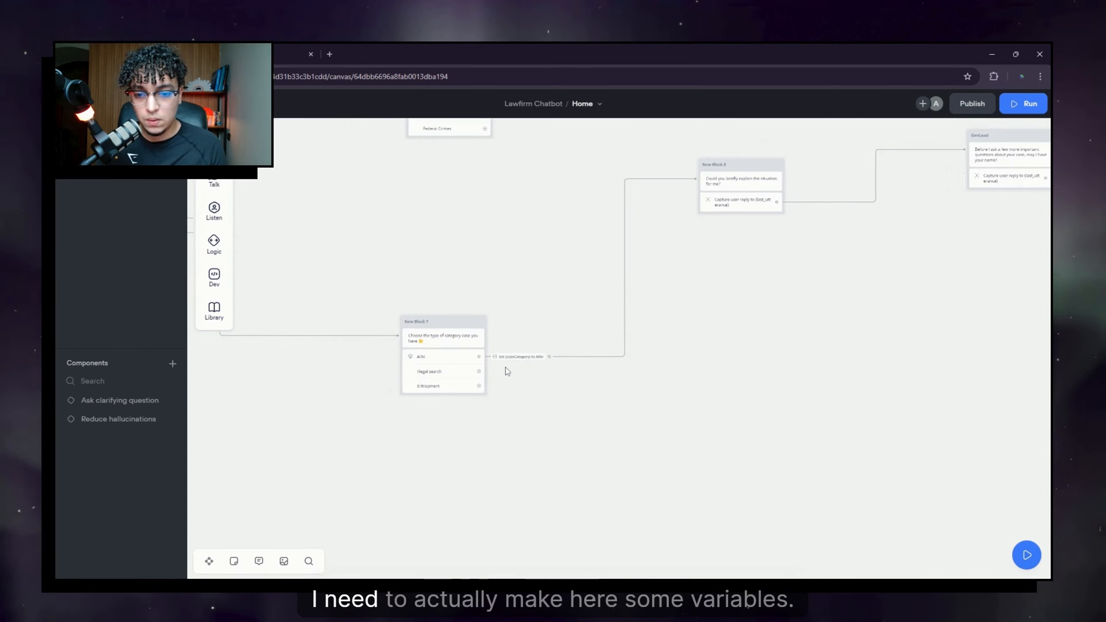
left_click_drag(499, 397, 629, 382)
scroll(626, 383, "up", 2)
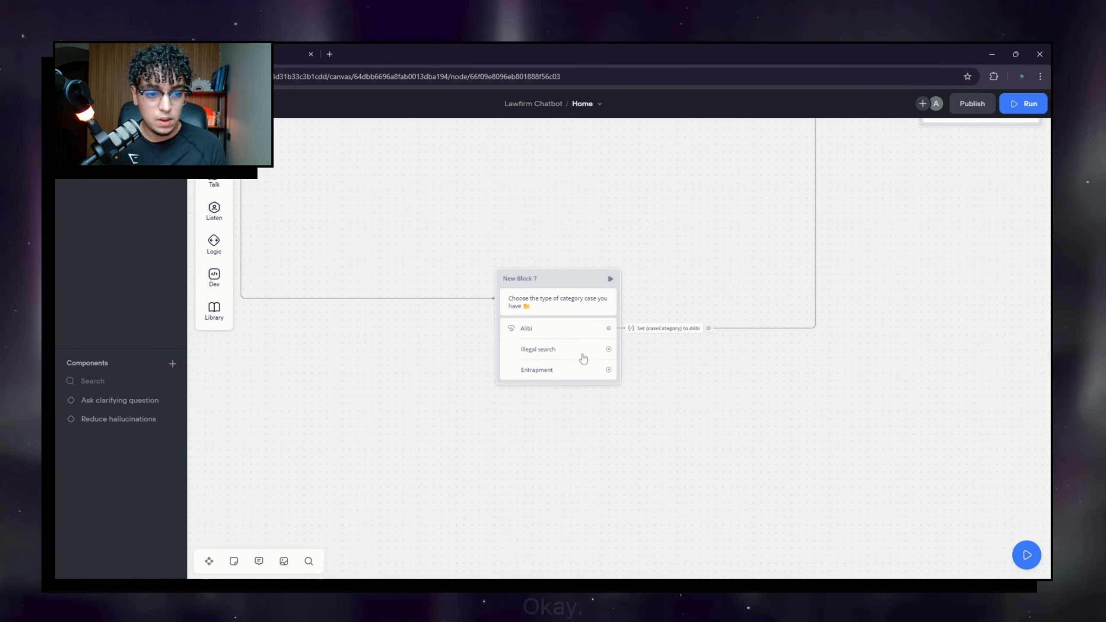
Step: Make New Block 7's Illegal search button set caseCategory to 'Illegal search'
left_click(583, 355)
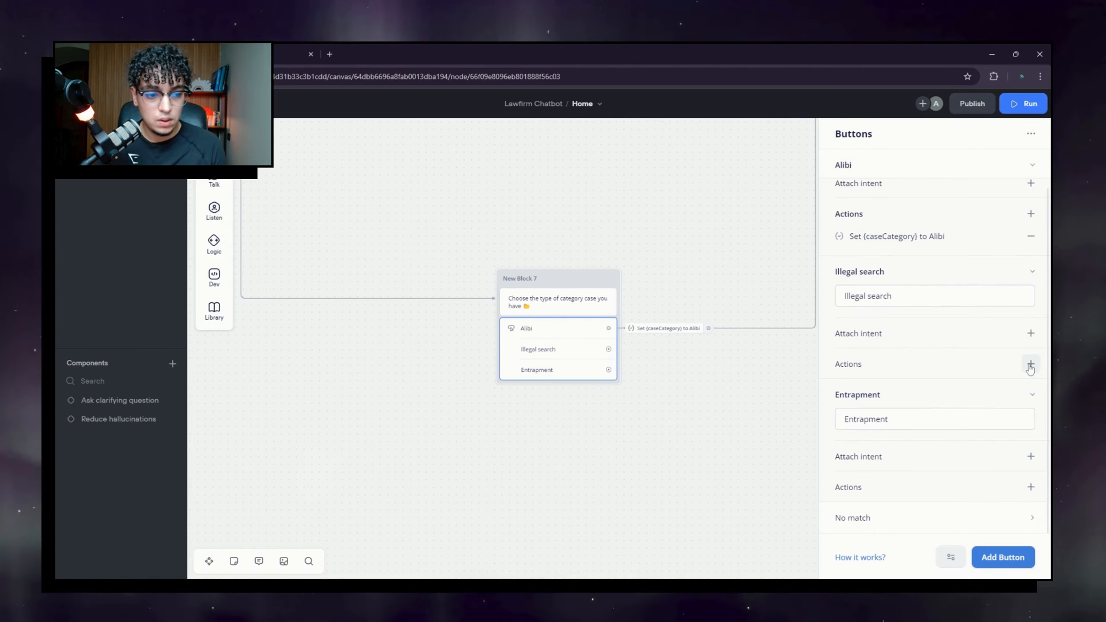
left_click(1031, 364)
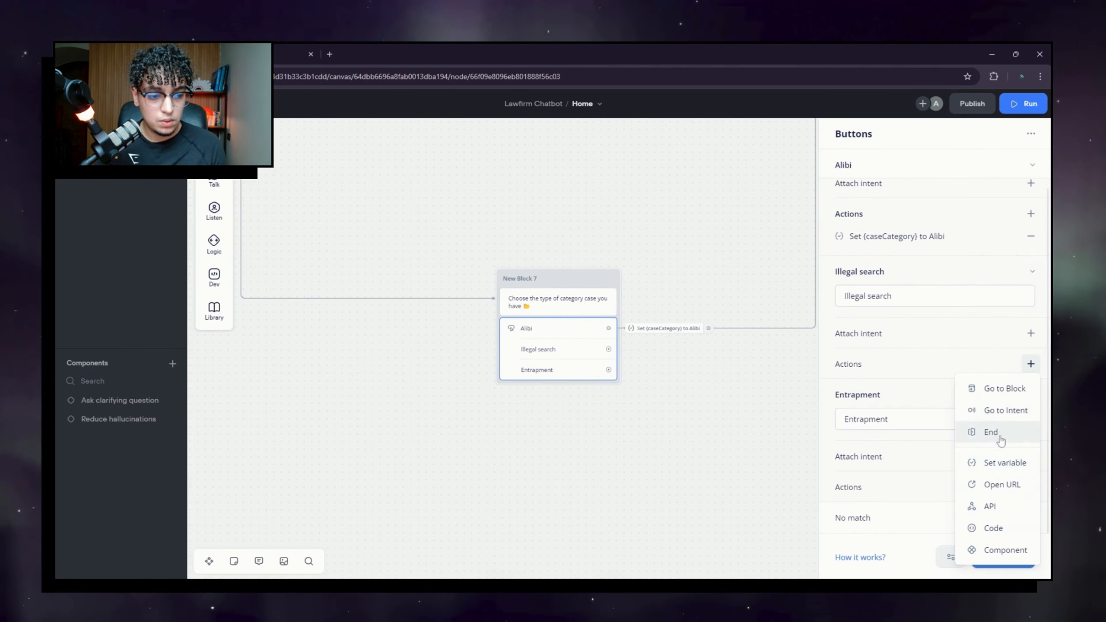
left_click(1005, 463)
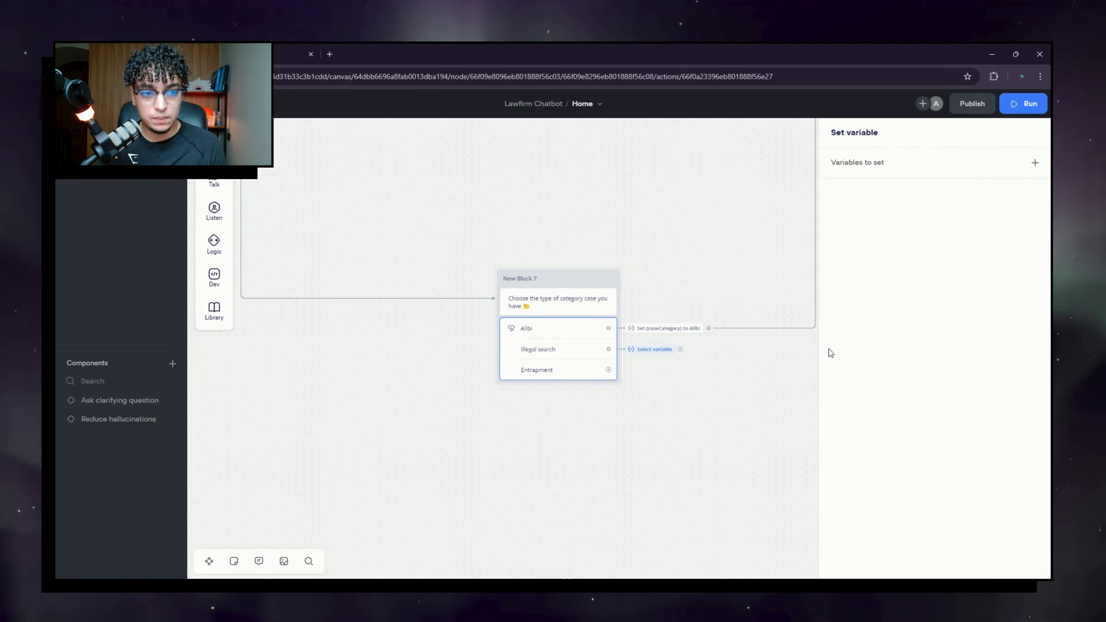
left_click(910, 168)
left_click(758, 205)
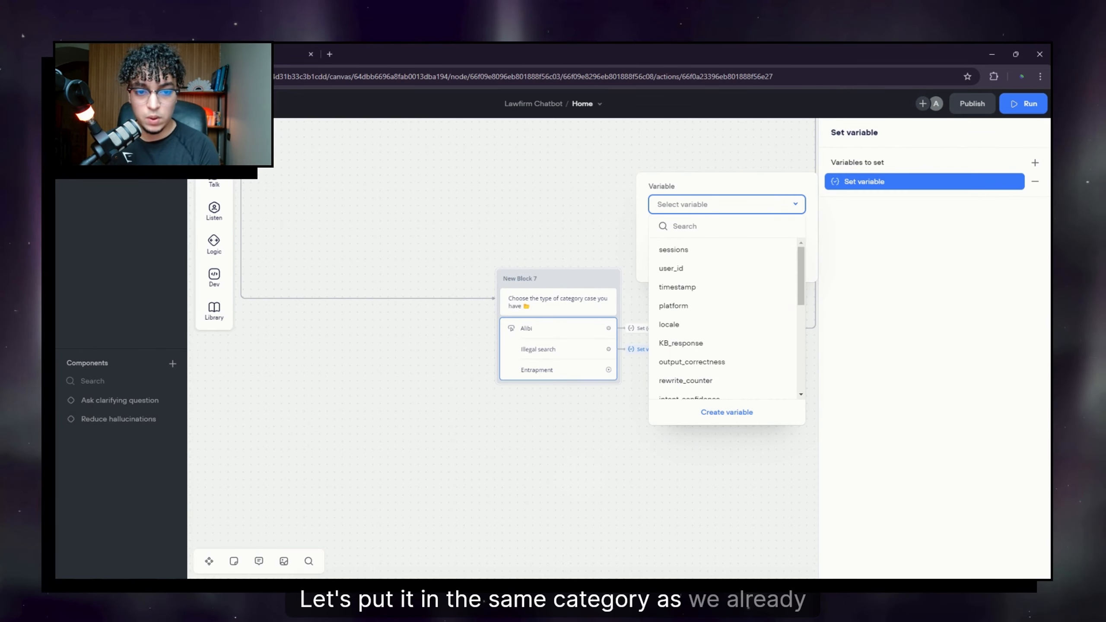
type("cas")
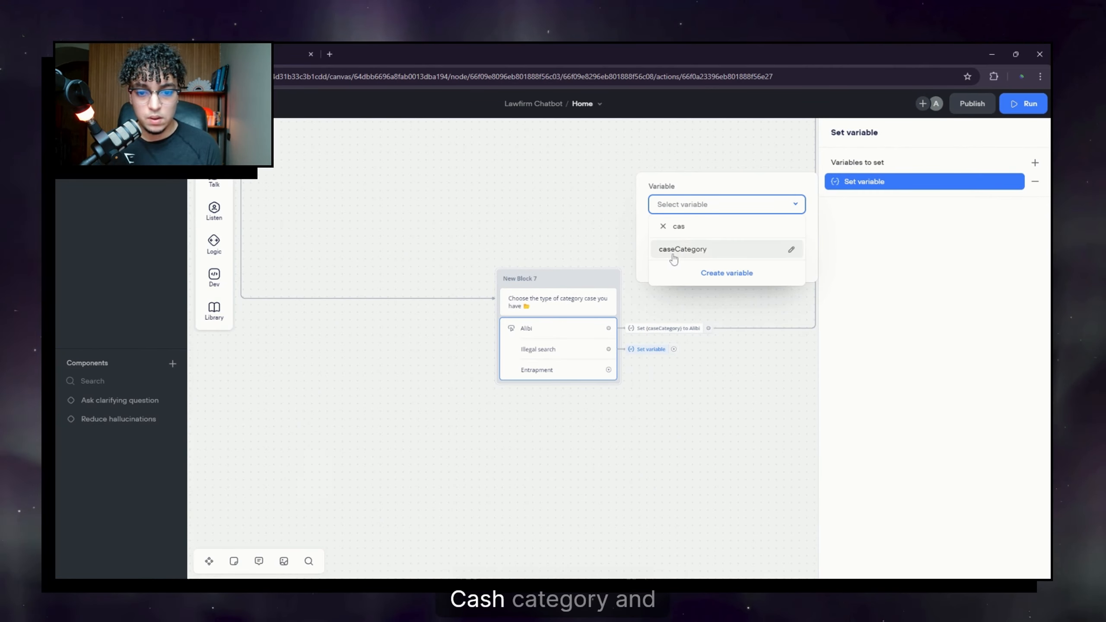
left_click(673, 253)
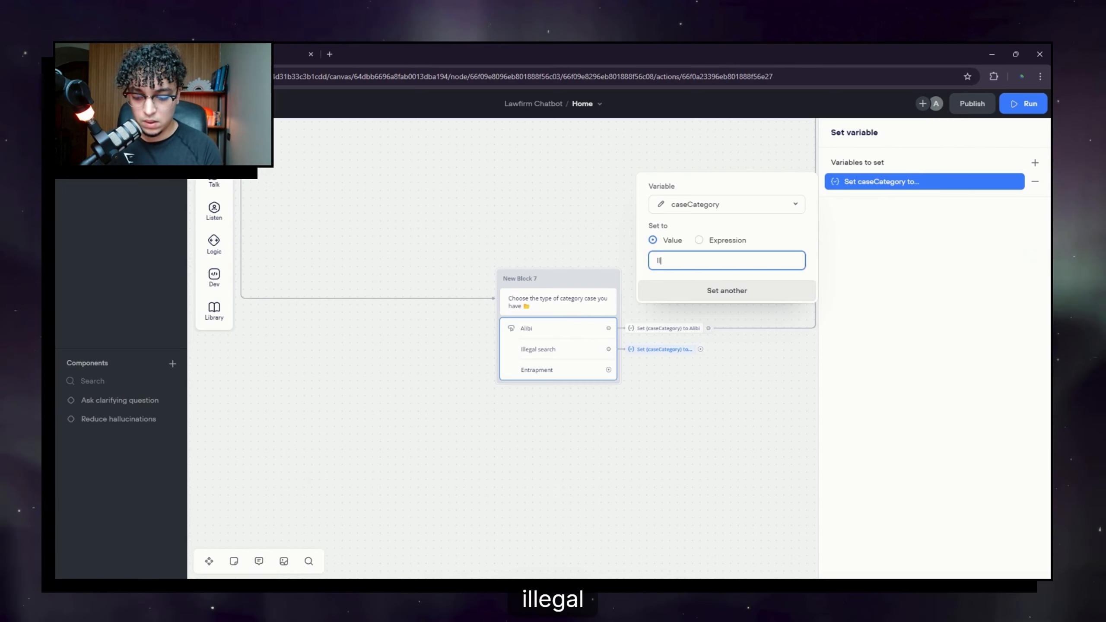
type("Illegal")
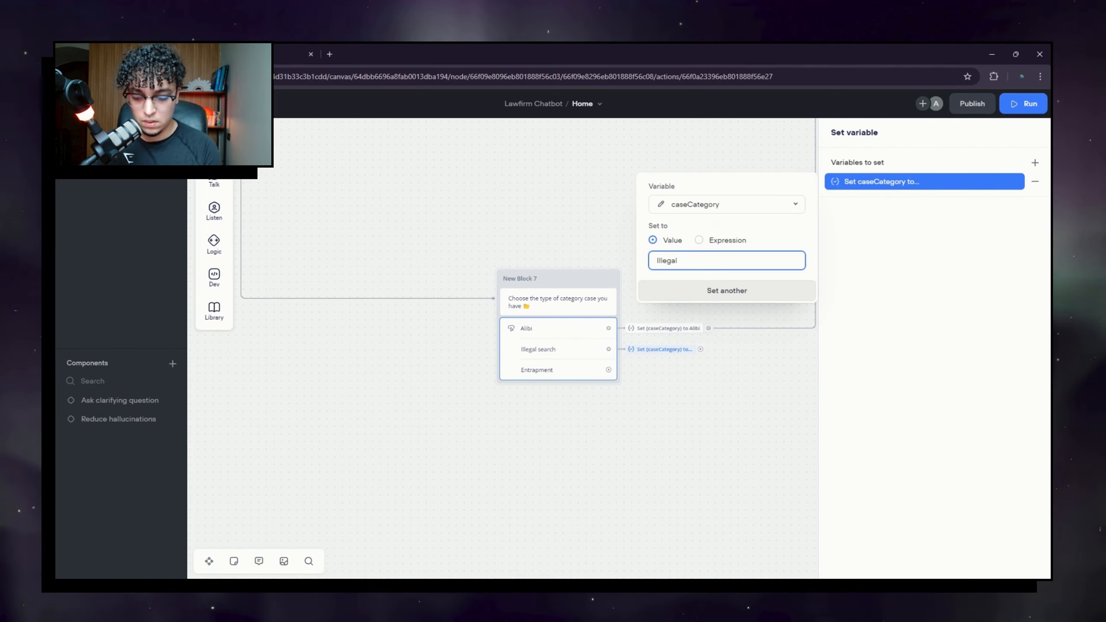
type(" search")
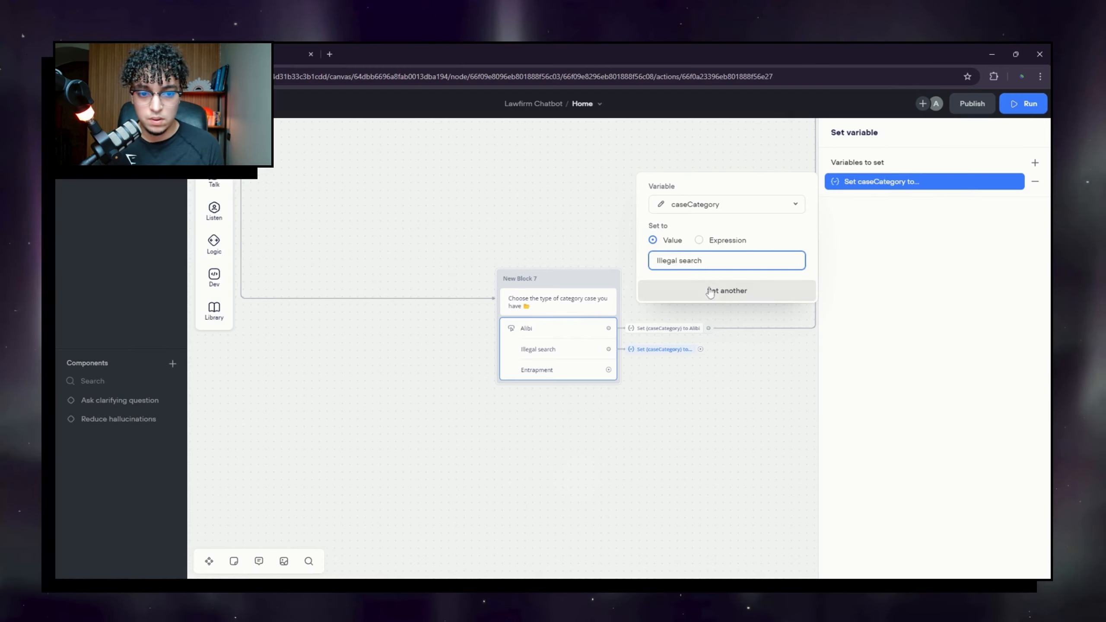
left_click(735, 295)
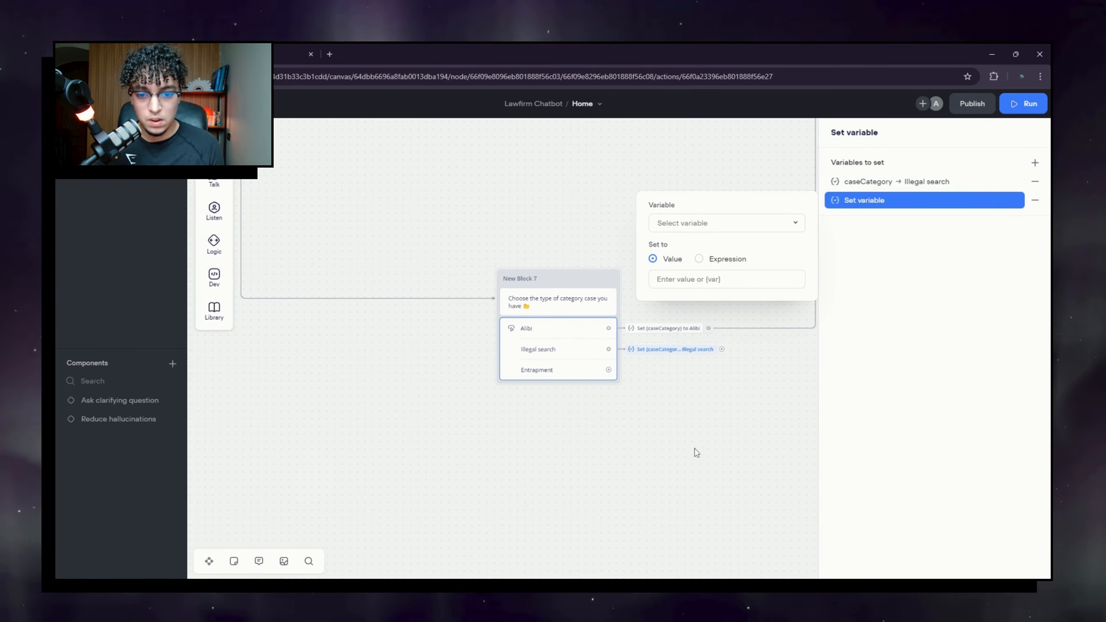
Step: Discard the extra variable row and collapse the Alibi and Illegal search choice settings
left_click(714, 225)
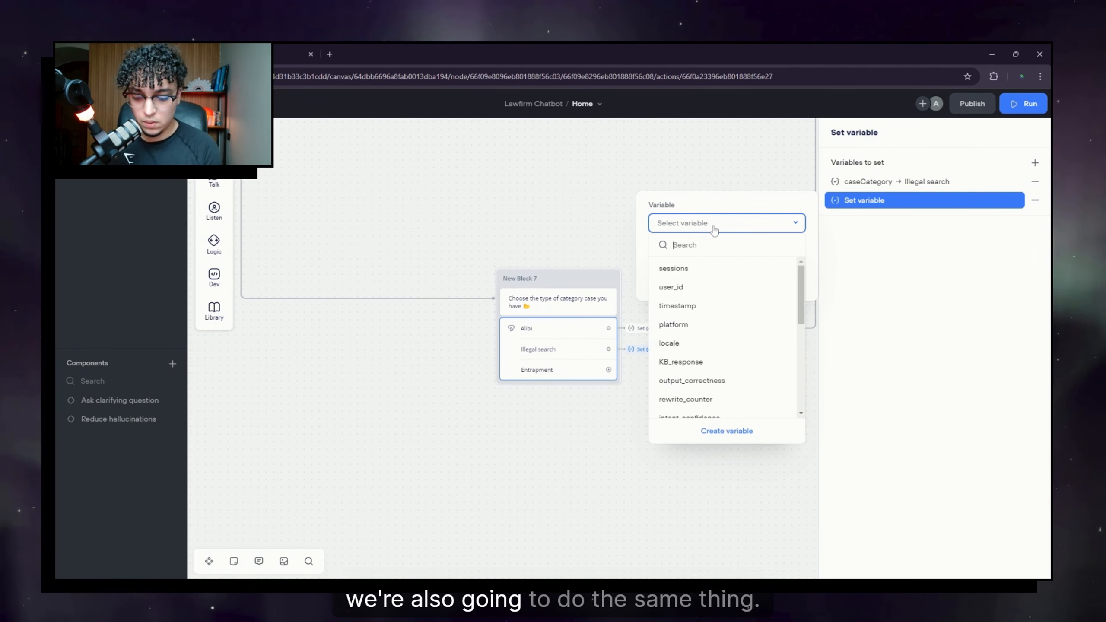
type("cas")
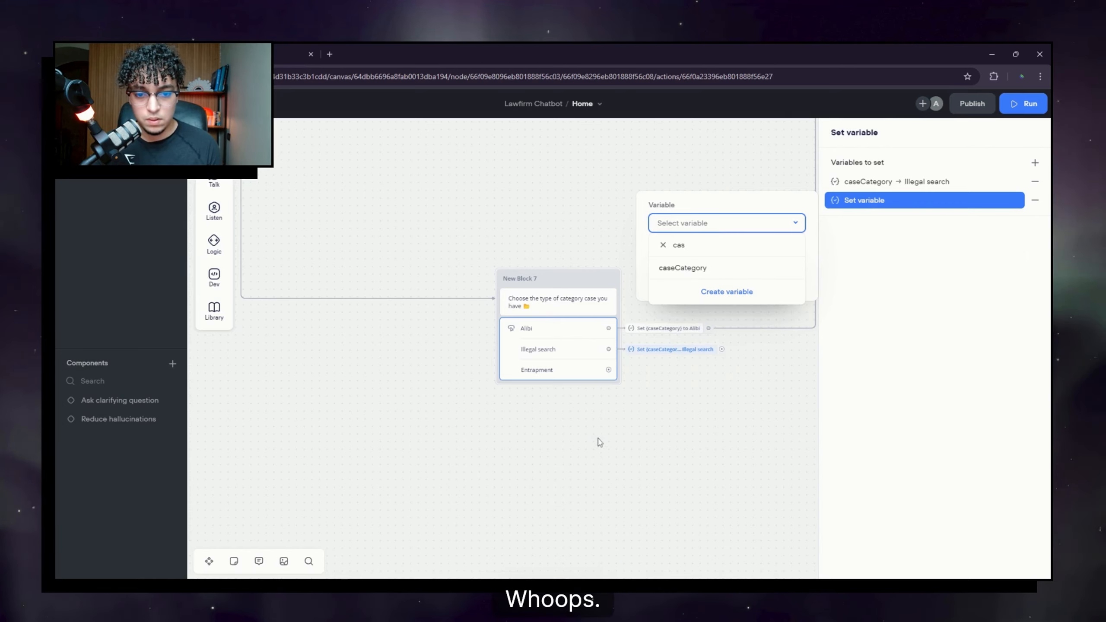
left_click(600, 442)
left_click(570, 362)
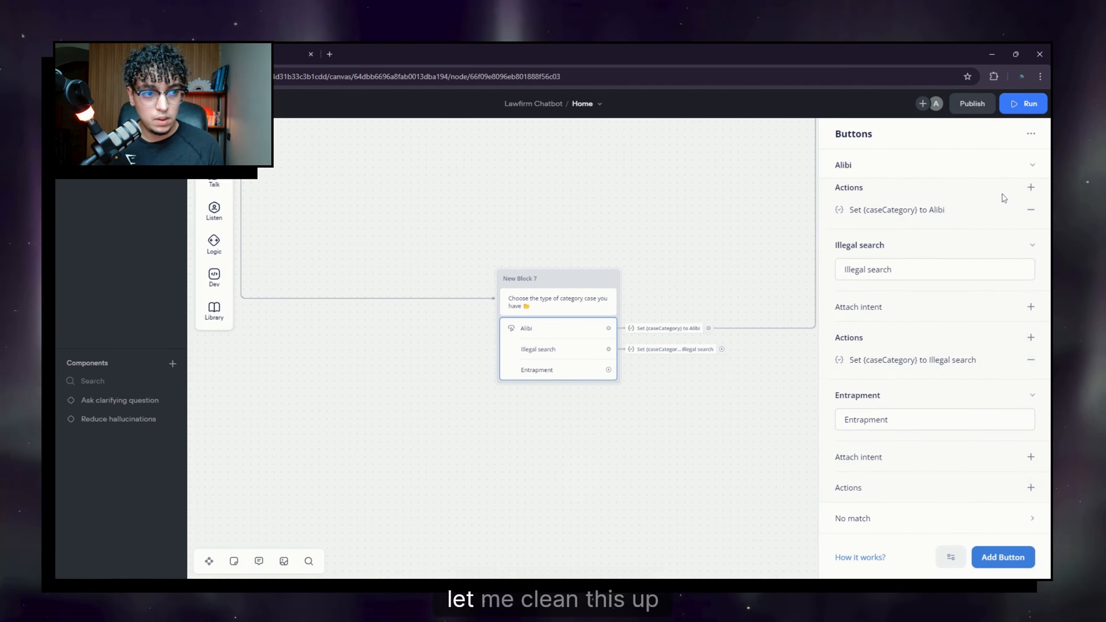
scroll(1034, 213, "up", 2)
left_click(1034, 166)
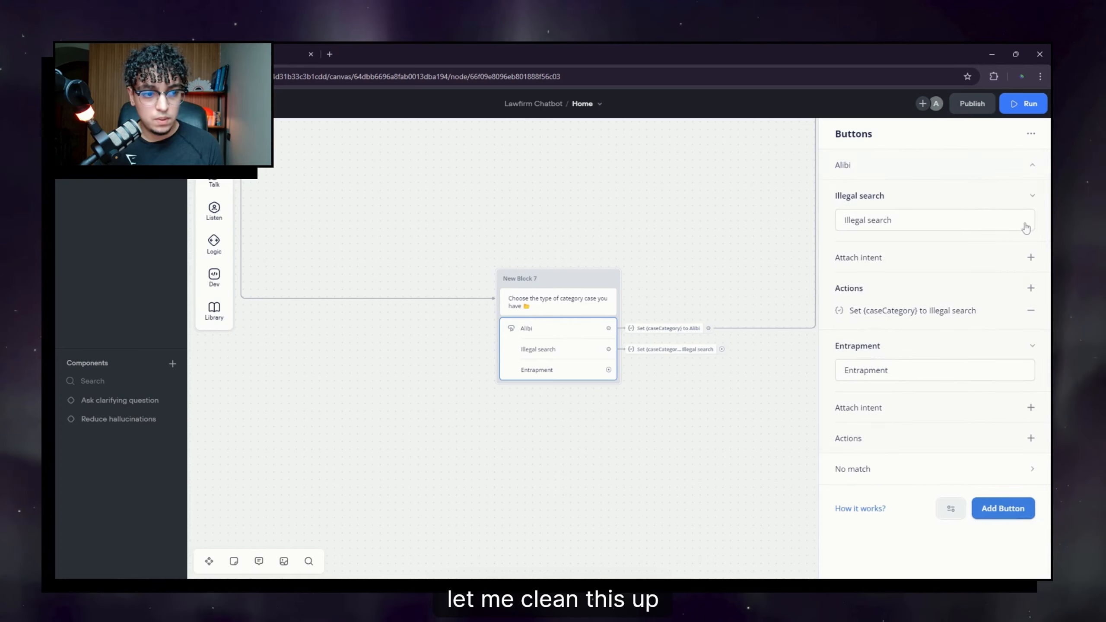
left_click(1035, 197)
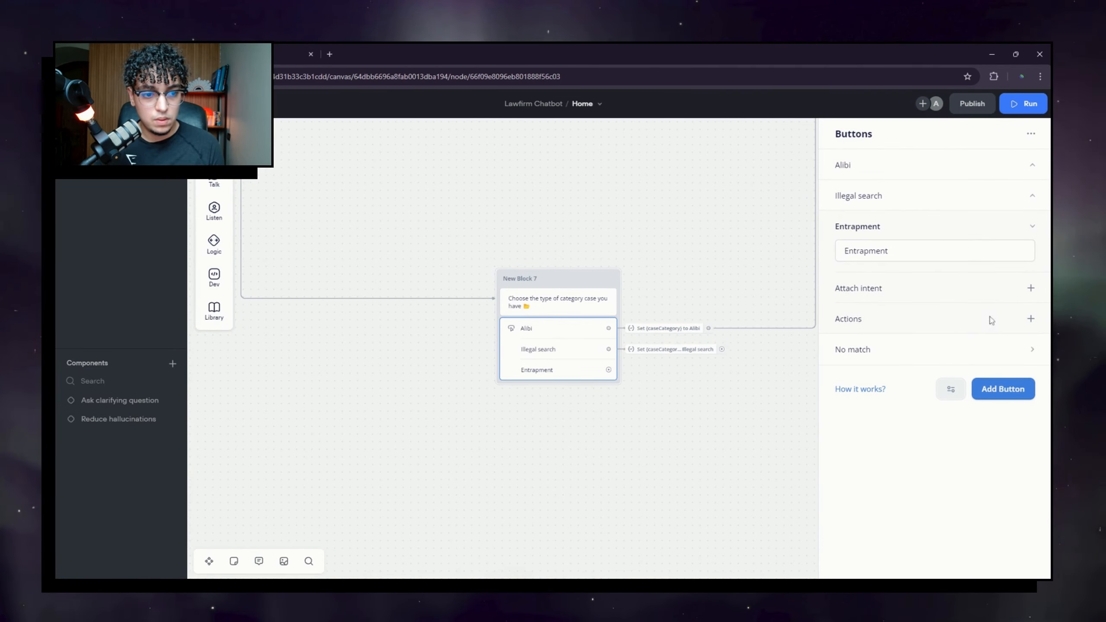
Step: Make the Entrapment button set caseCategory to 'Entrapment'
left_click(1031, 319)
left_click(971, 330)
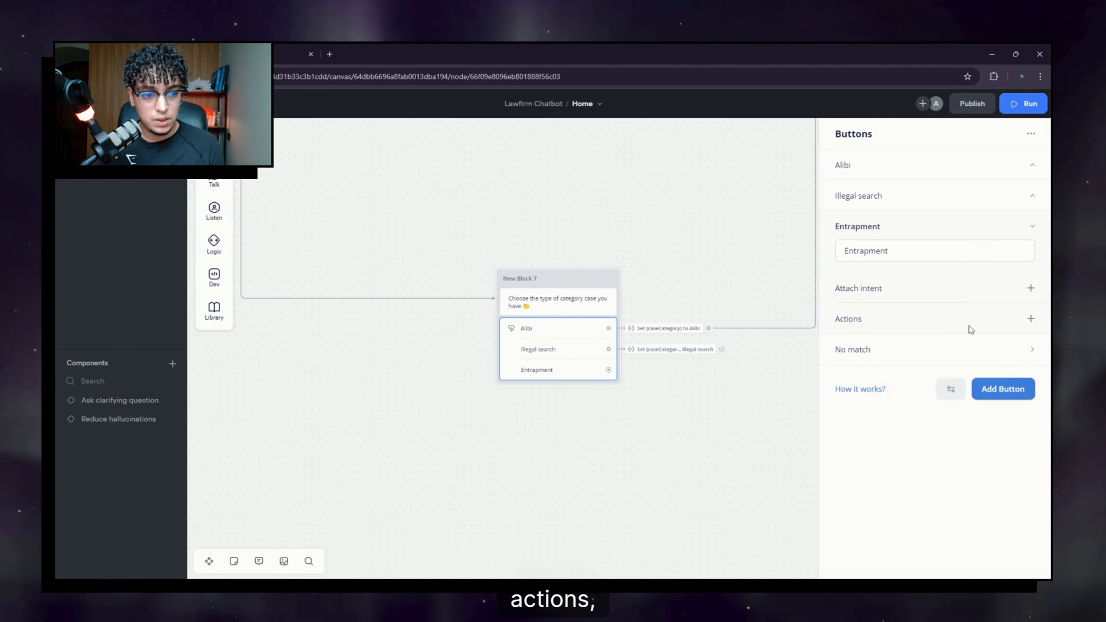
left_click(1031, 319)
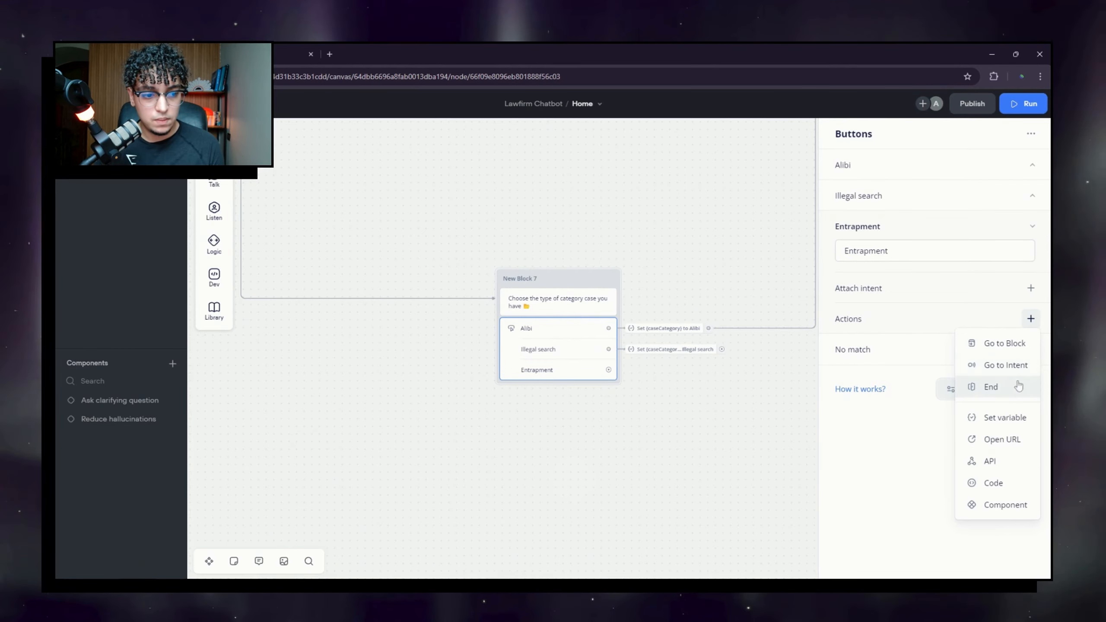
left_click(1008, 418)
left_click(919, 167)
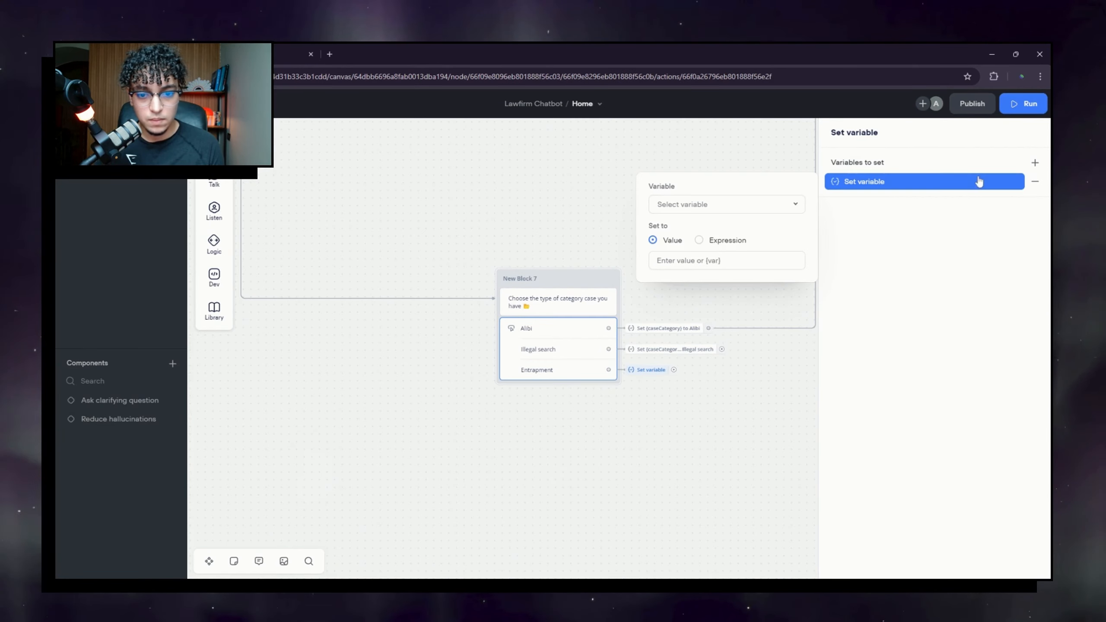
left_click(705, 206)
type("case")
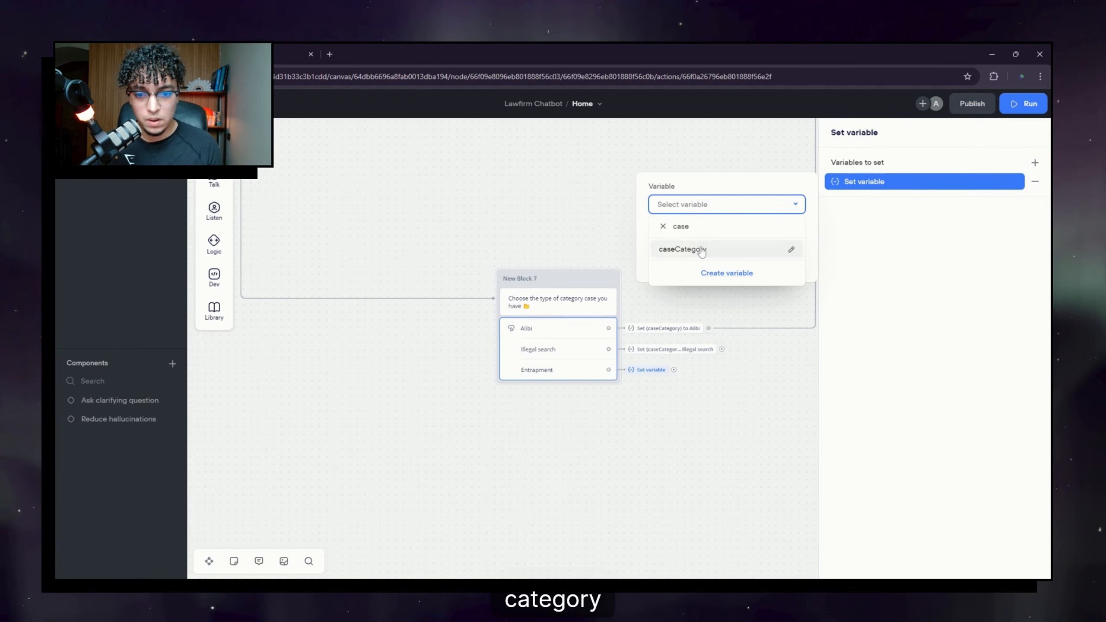
left_click(702, 250)
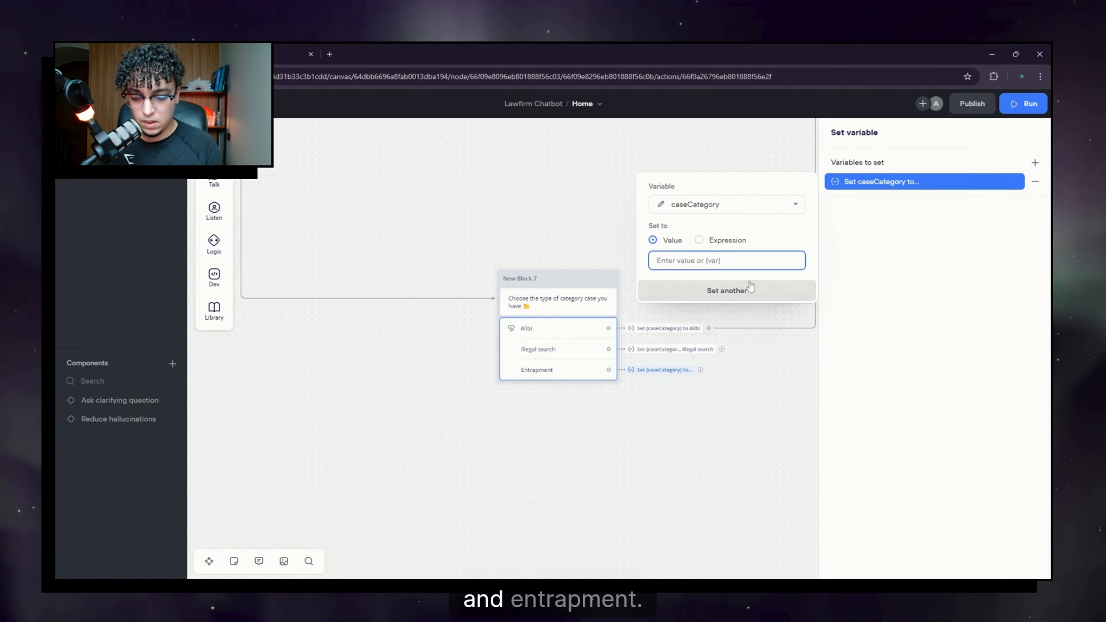
type("En")
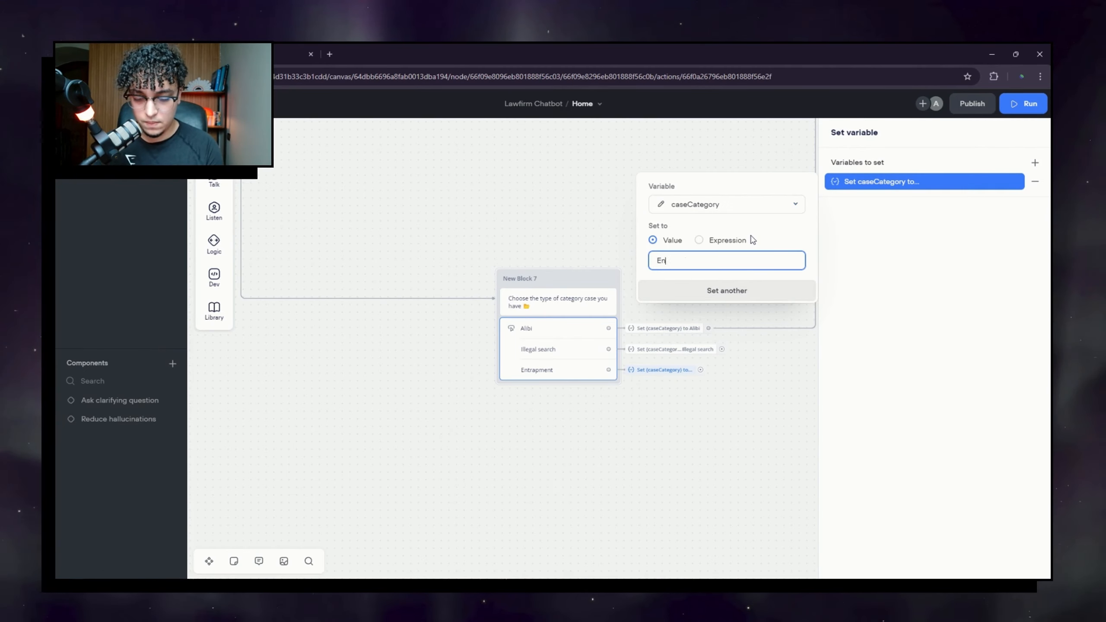
type("trapment")
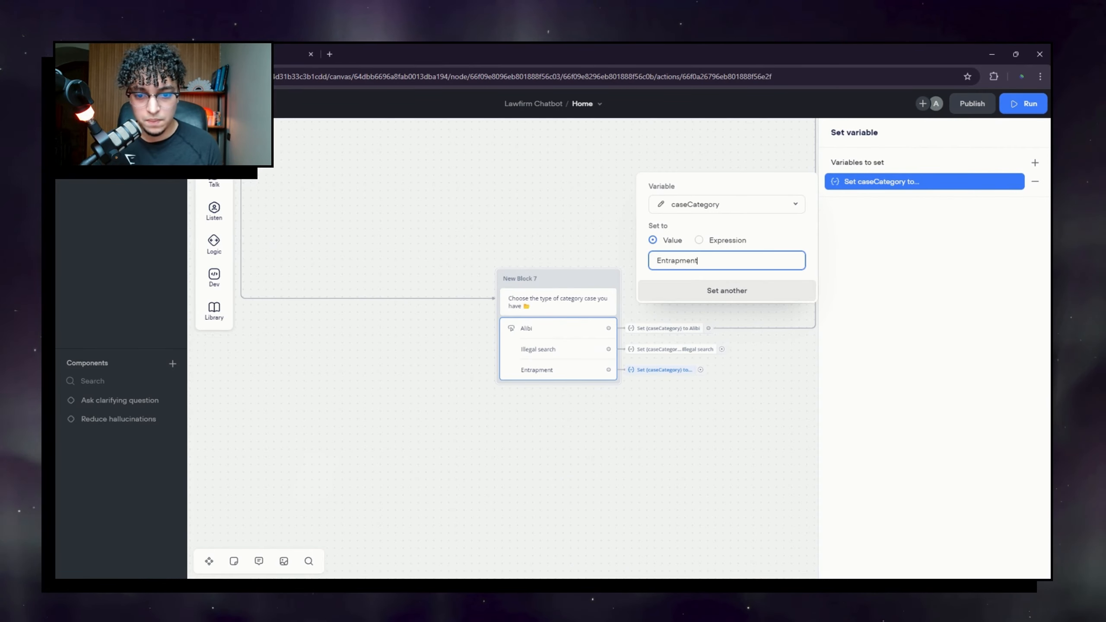
left_click(659, 395)
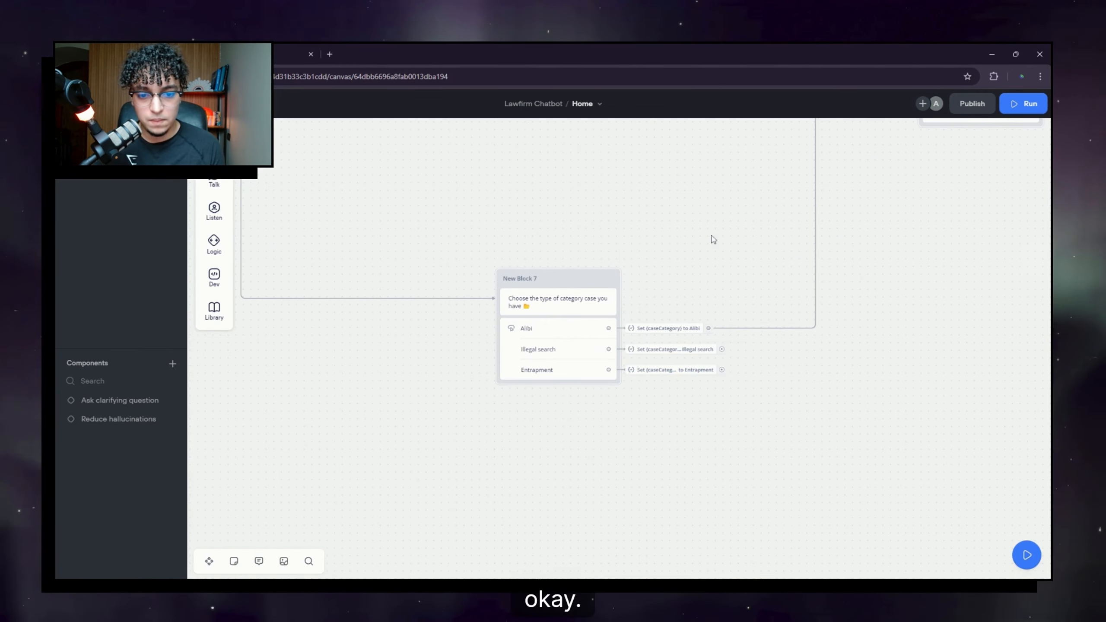
Step: Link New Block 7's remaining category choices to New Block 8
left_click_drag(821, 315, 628, 398)
scroll(628, 398, "down", 1)
scroll(584, 412, "up", 3)
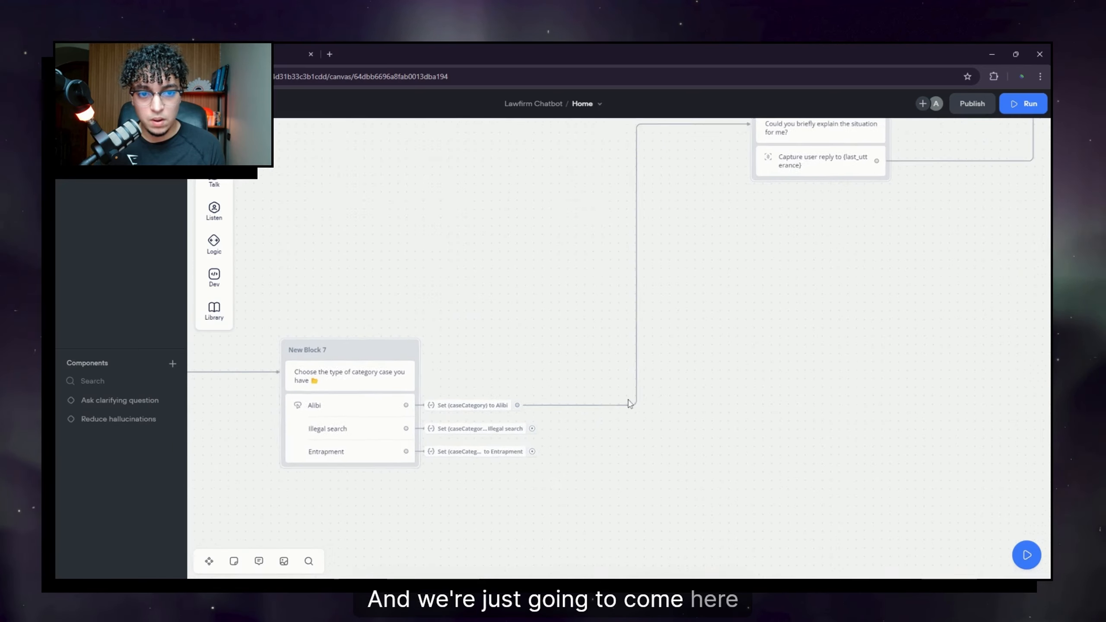
scroll(629, 401, "down", 2)
scroll(585, 427, "down", 1)
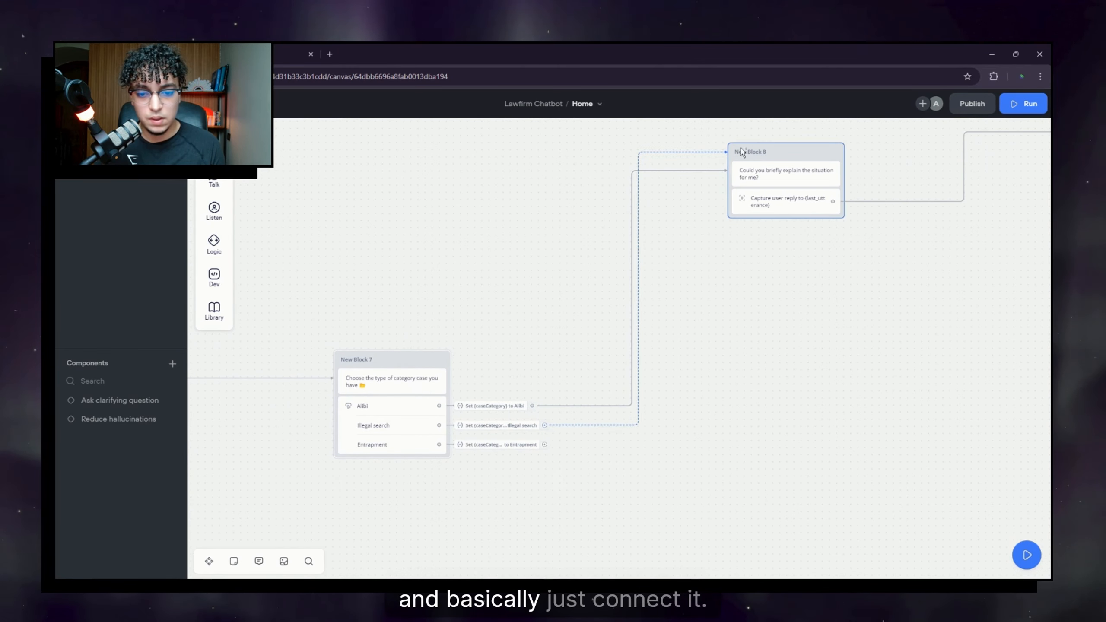
left_click_drag(546, 448, 736, 236)
Step: Link New Block 6's DUI and Juvenile choices to New Block 8
left_click_drag(519, 282, 605, 92)
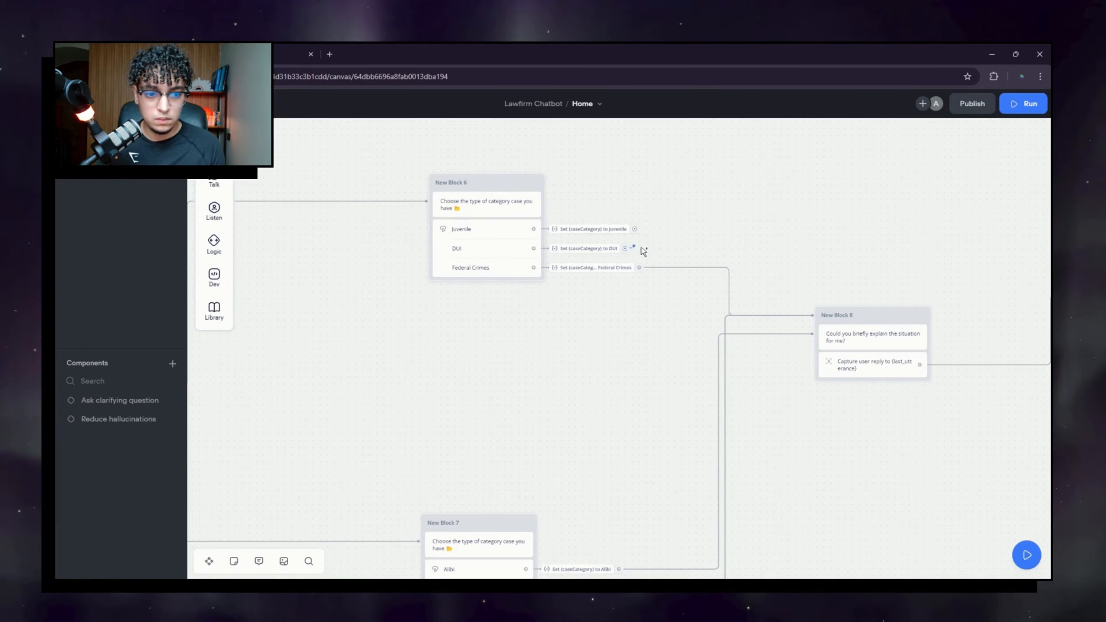
left_click_drag(814, 301, 817, 308)
left_click_drag(635, 229, 821, 318)
left_click_drag(635, 380, 732, 376)
scroll(680, 391, "down", 1)
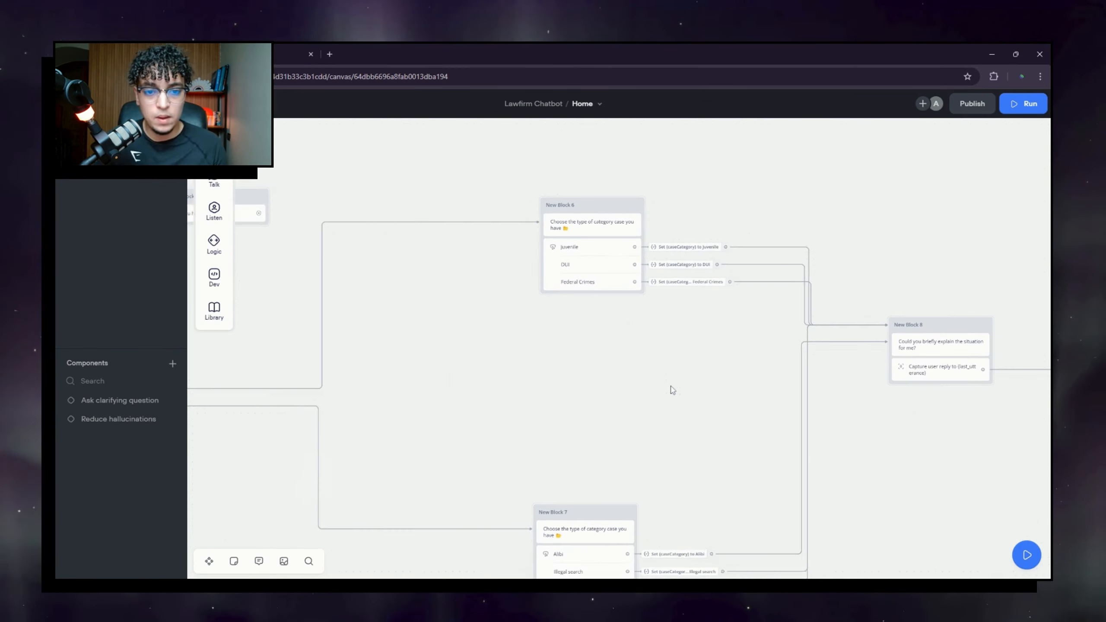
left_click_drag(691, 450, 664, 332)
left_click_drag(643, 272, 687, 354)
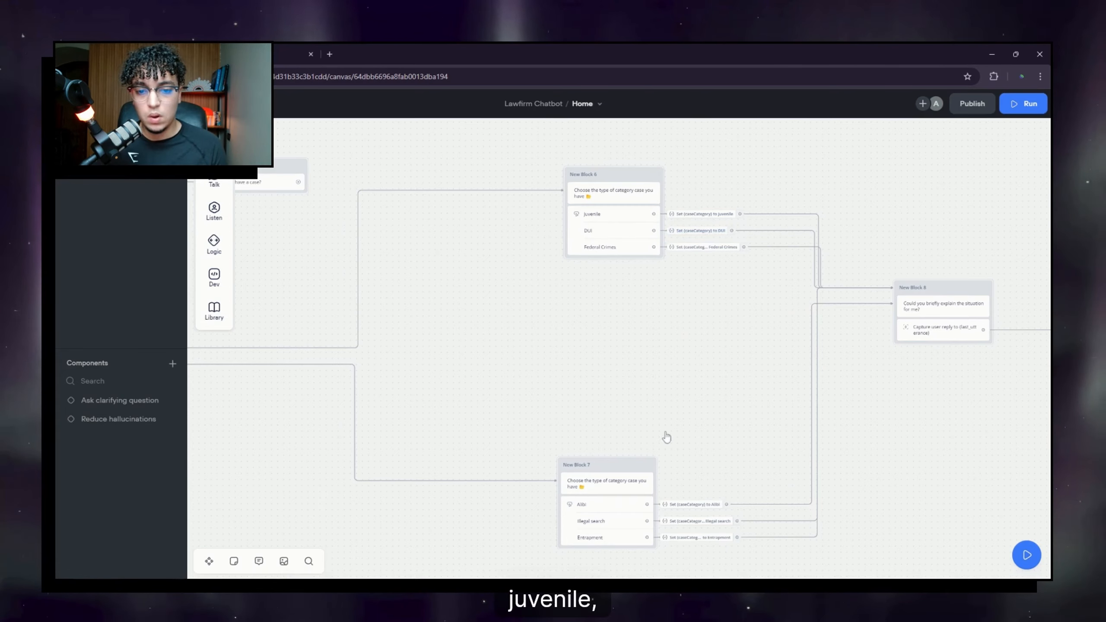
Step: Move New Block 7 lower on the canvas to tidy the layout
left_click_drag(664, 437, 615, 437)
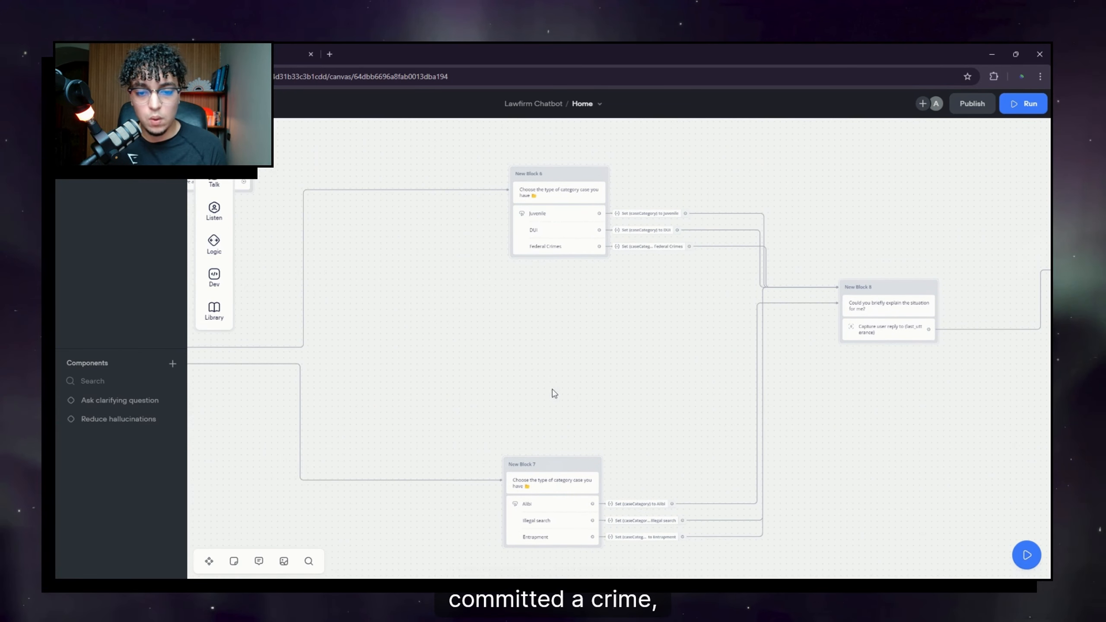
left_click_drag(554, 394, 595, 197)
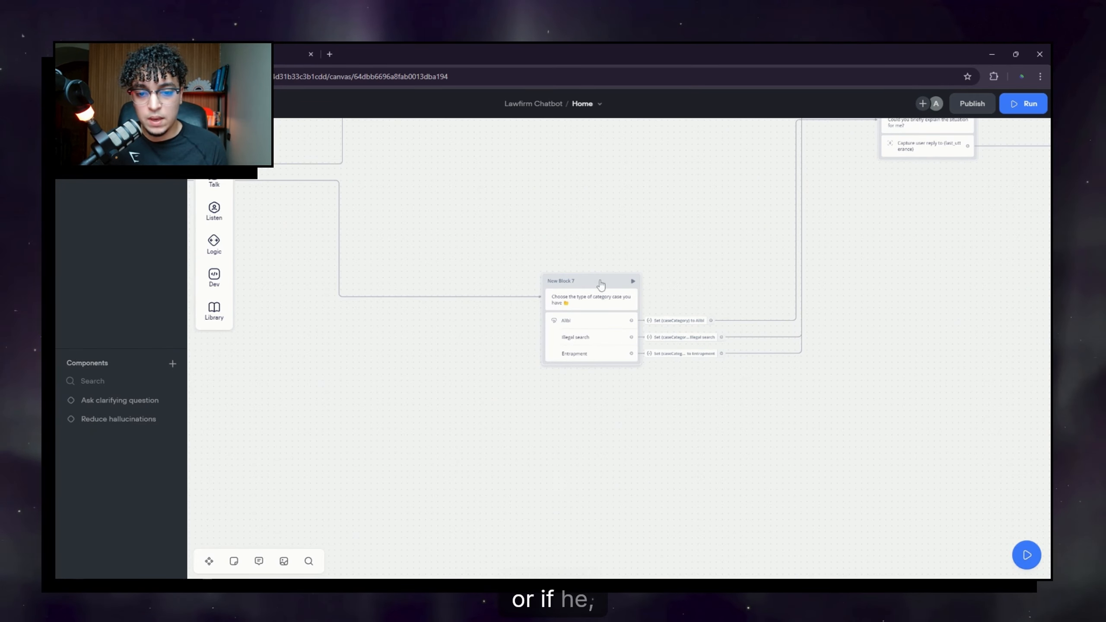
left_click_drag(601, 284, 593, 319)
left_click_drag(511, 213, 808, 287)
Step: Drag a new connection out from New Block 1's Understanding your rights choice
left_click_drag(463, 387, 743, 398)
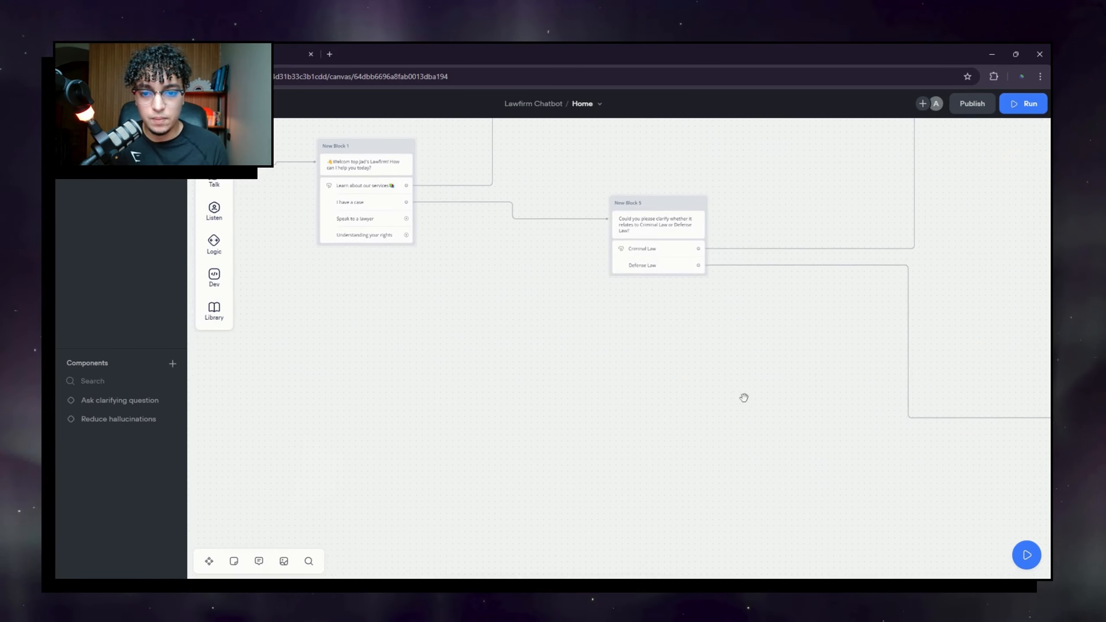
left_click_drag(523, 406, 724, 455)
left_click_drag(635, 373, 671, 384)
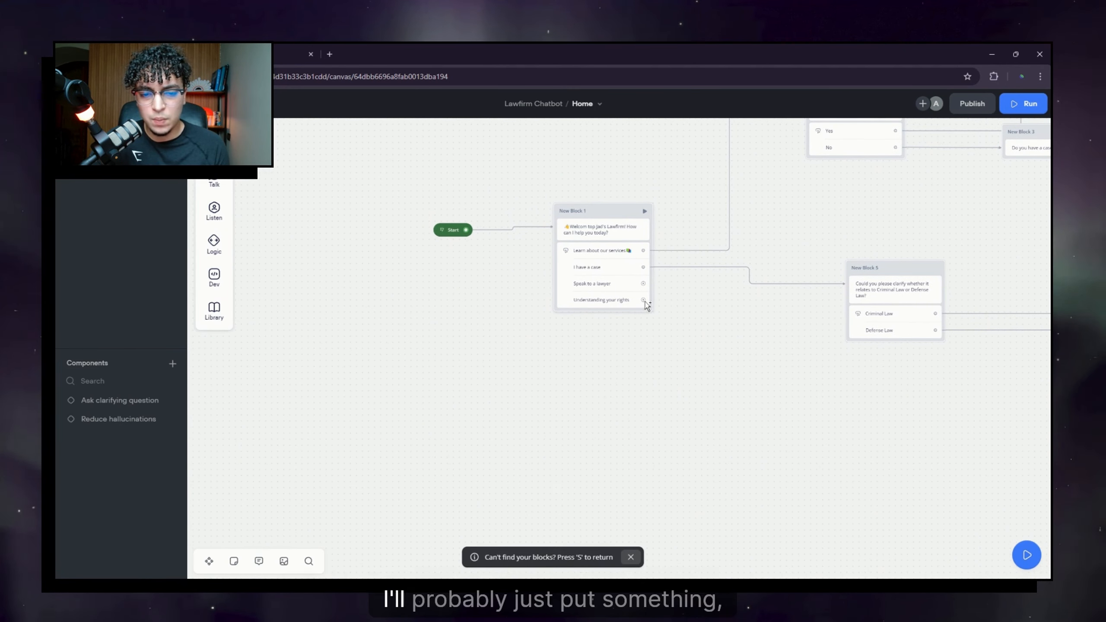
left_click_drag(645, 302, 340, 325)
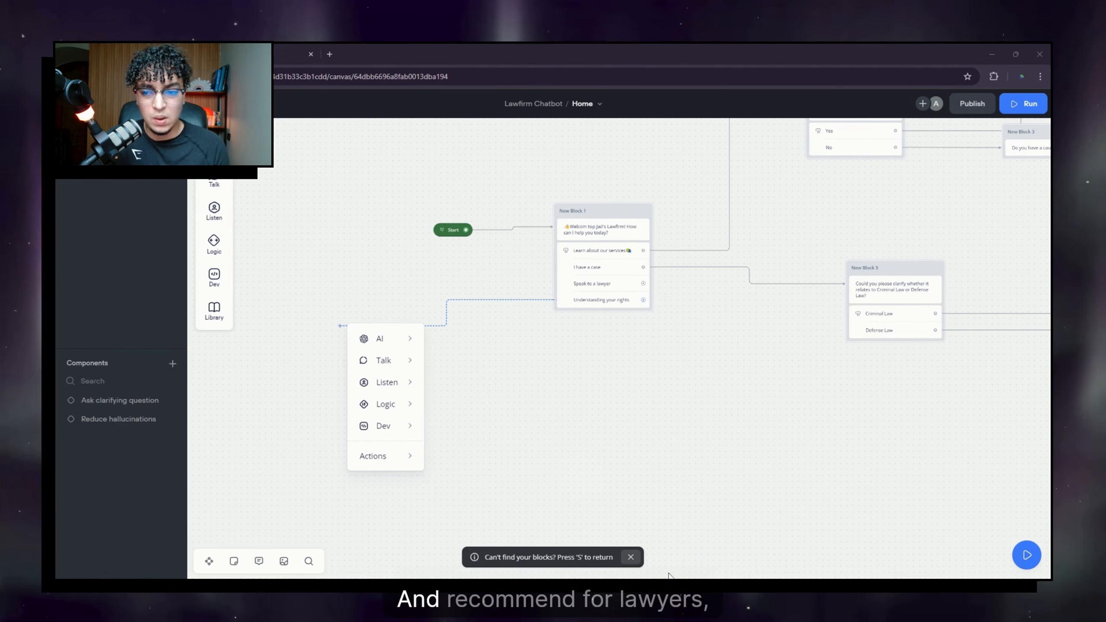
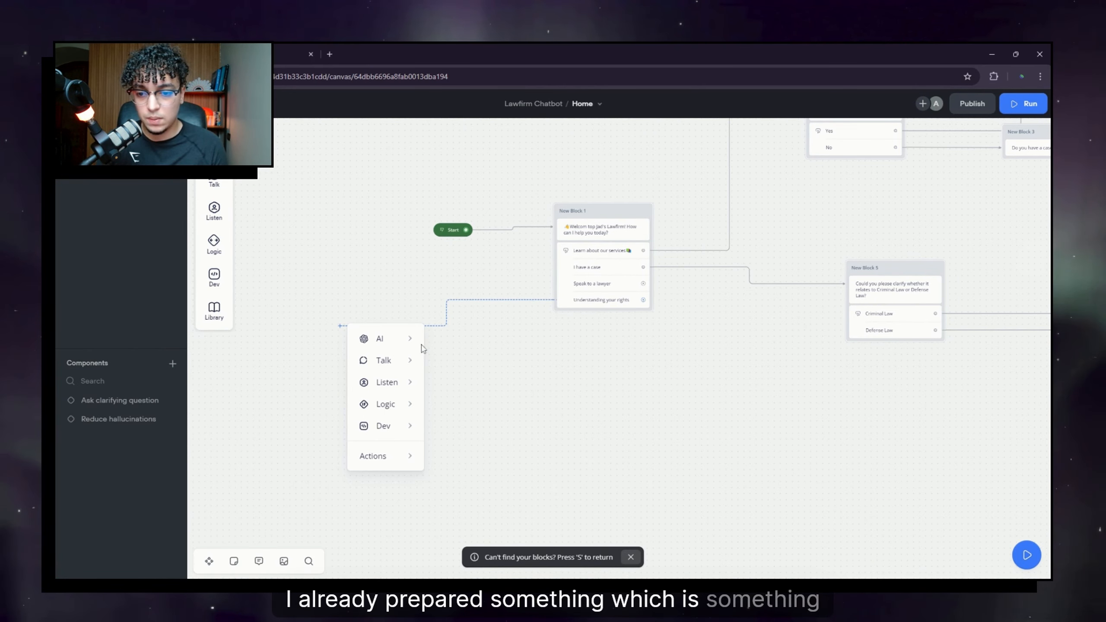
Step: Add a message block off 'Understanding your rights' with the pasted legal, criminal defense, workplace and human rights explanation
mouse_move(401, 371)
left_click(463, 375)
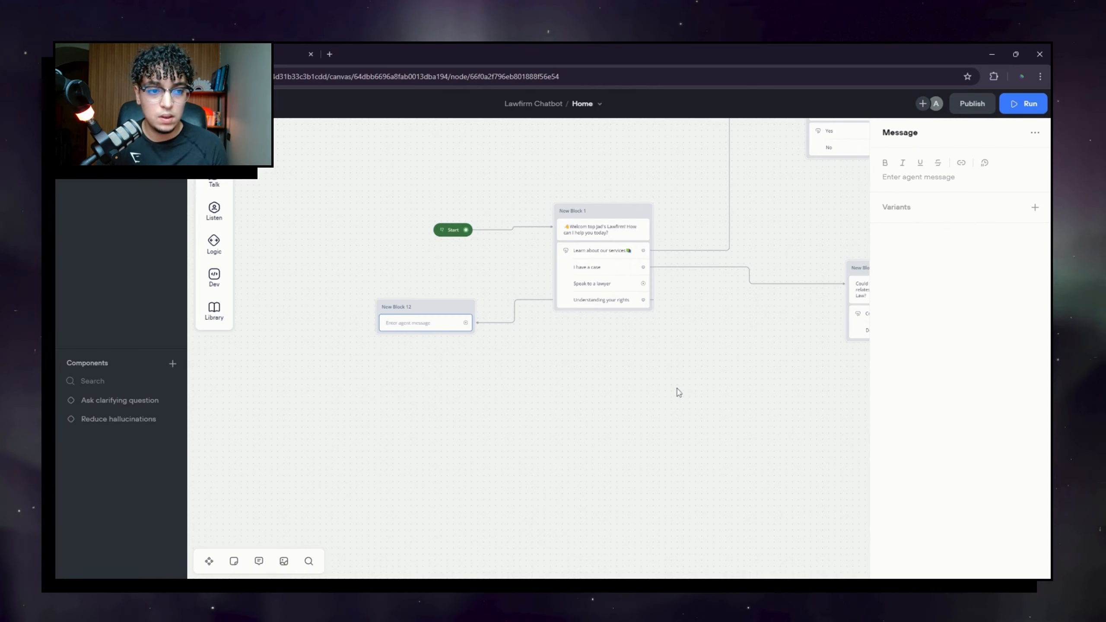
left_click(914, 187)
key("ctrl+v")
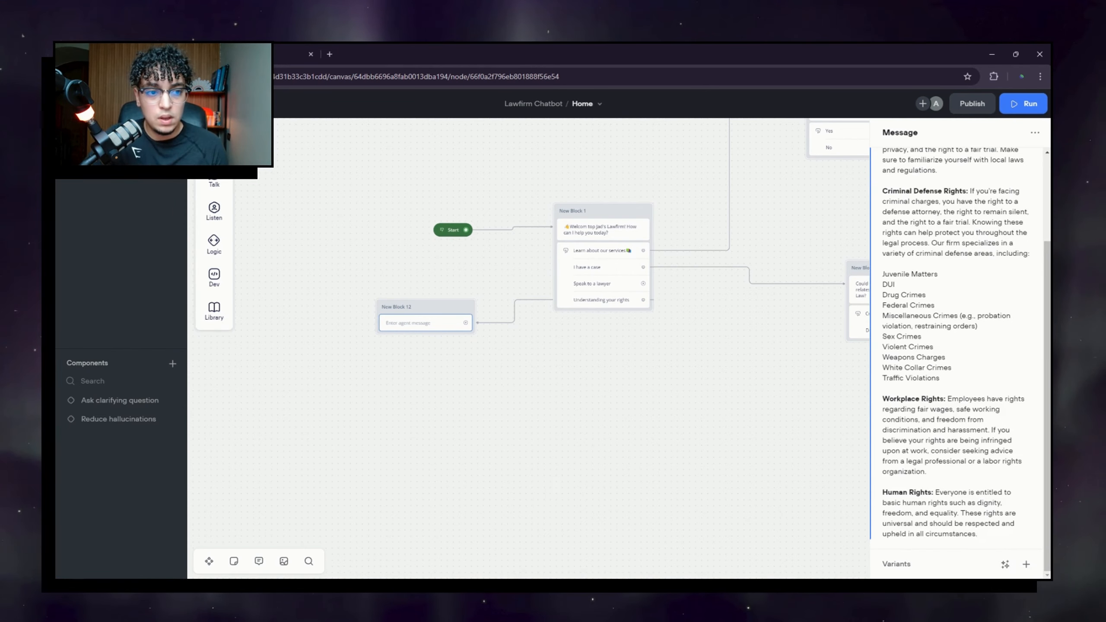
scroll(958, 349, "up", 3)
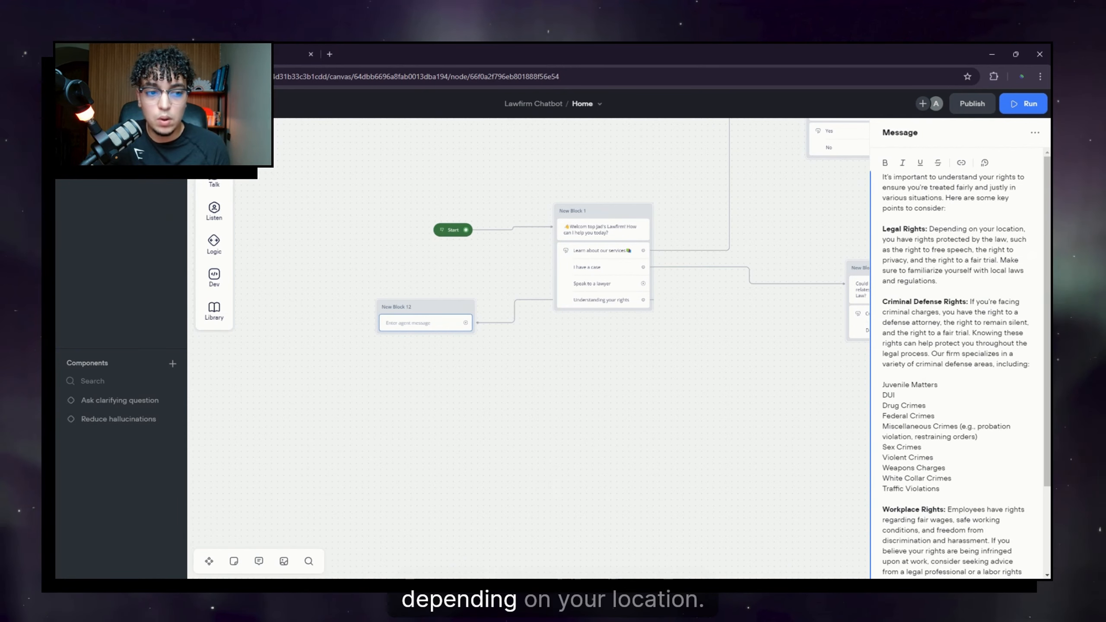
left_click_drag(930, 229, 1020, 229)
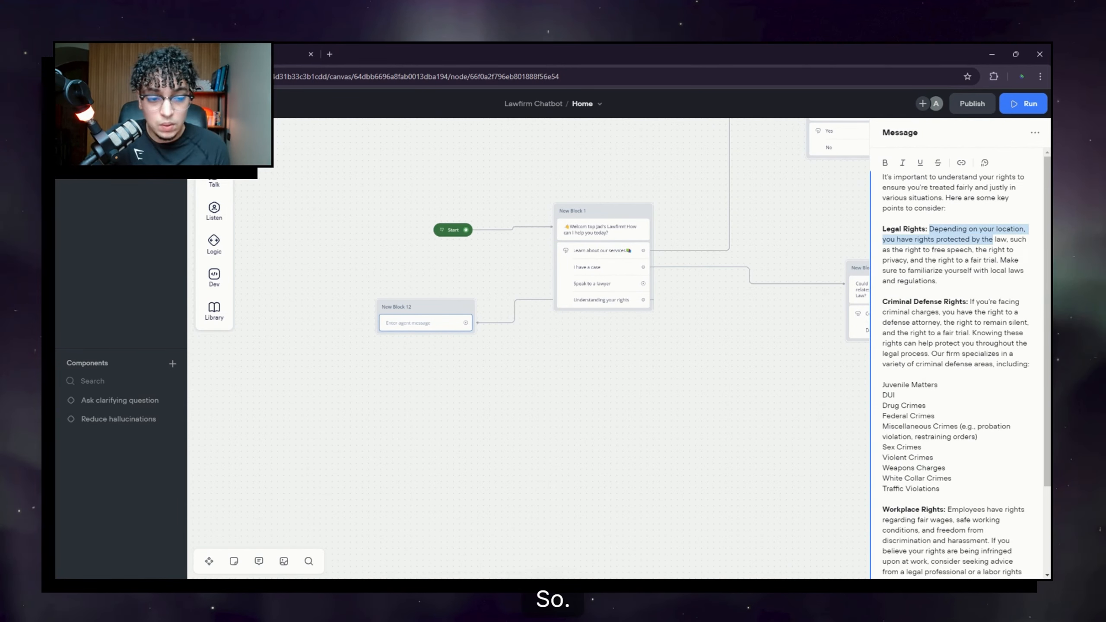
left_click(939, 280)
left_click_drag(887, 302, 1013, 312)
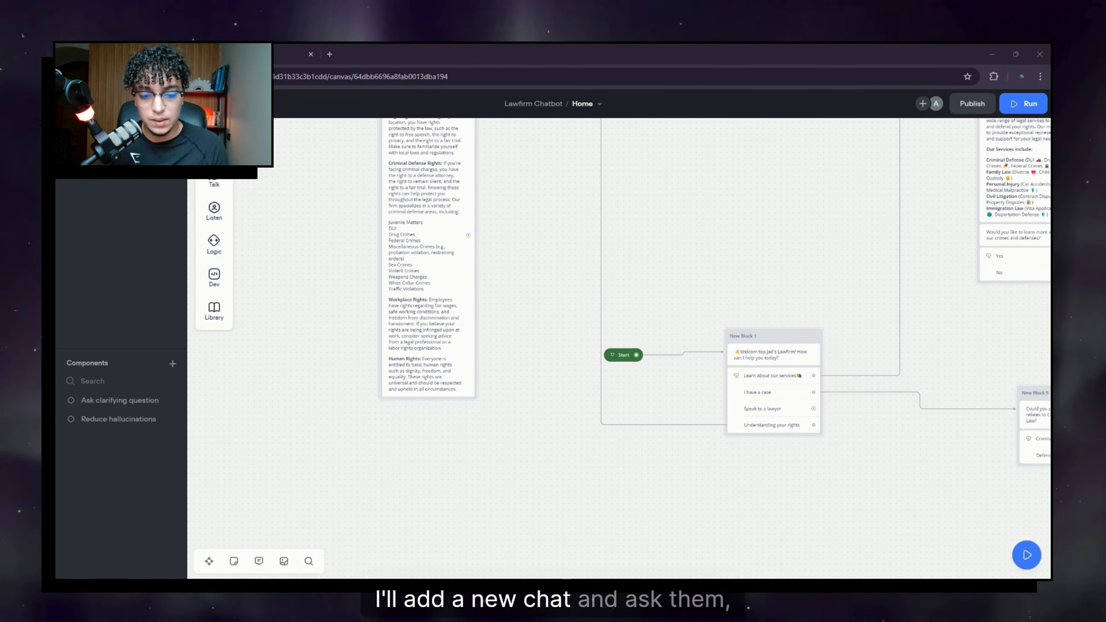
Step: Add a message under the rights text asking 'Do you have a specific case that you would like to talk about?'
left_click(627, 499)
mouse_move(214, 182)
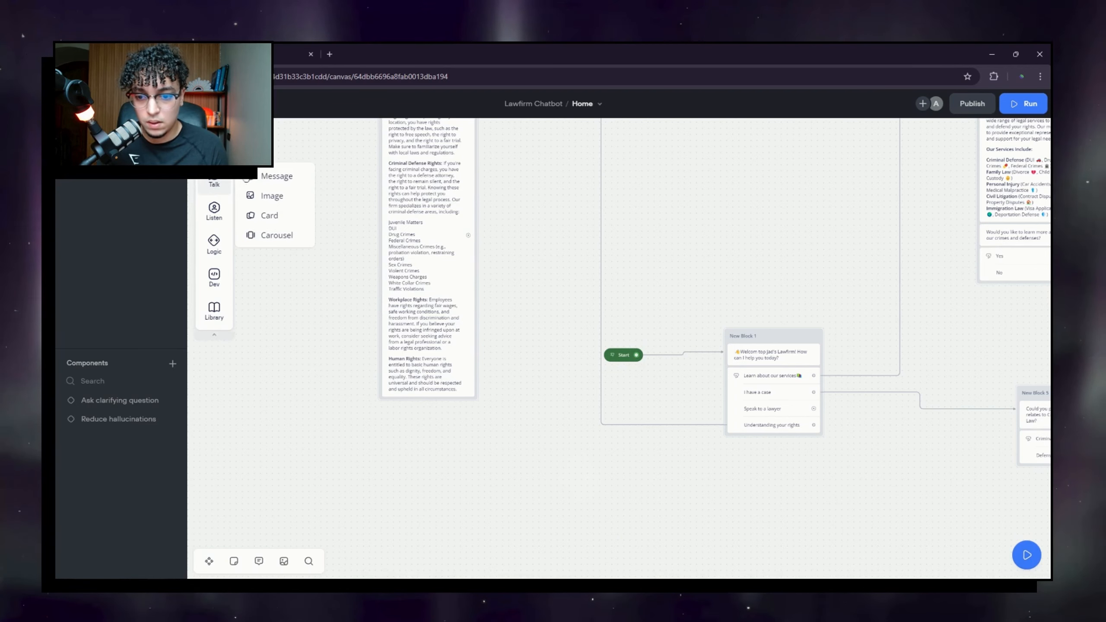
left_click_drag(259, 179, 411, 387)
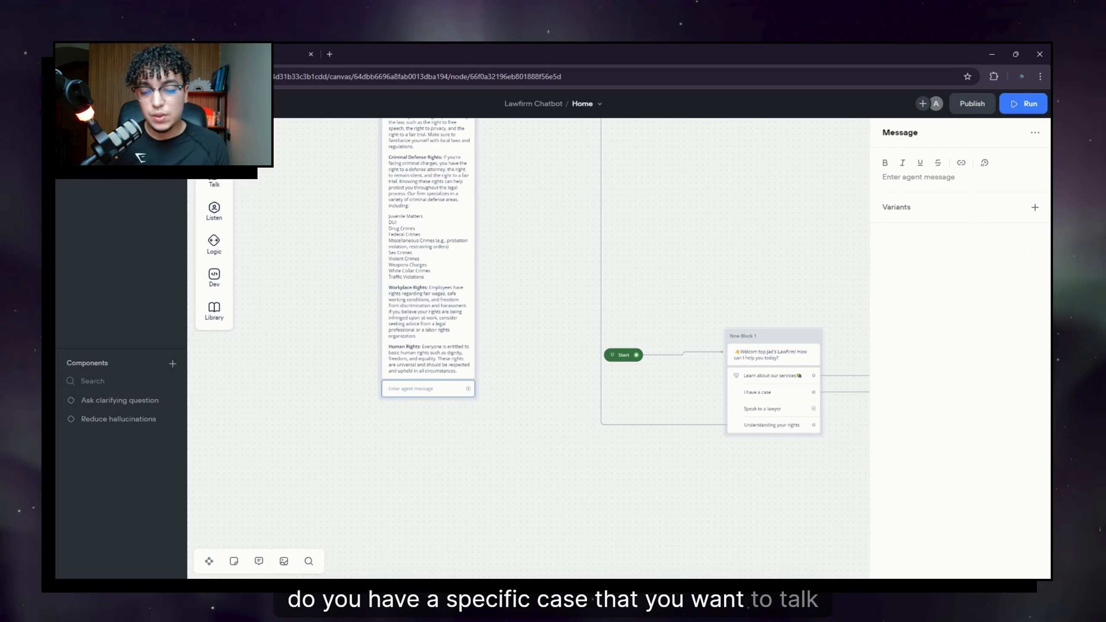
left_click(944, 176)
type("Do you")
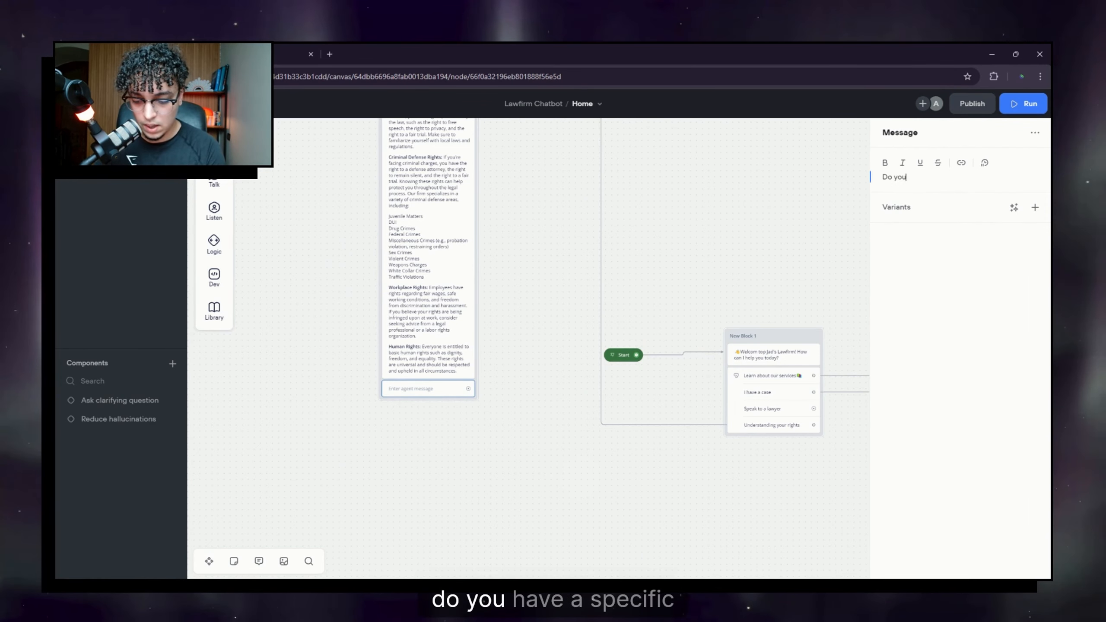
type(" have a specific cas")
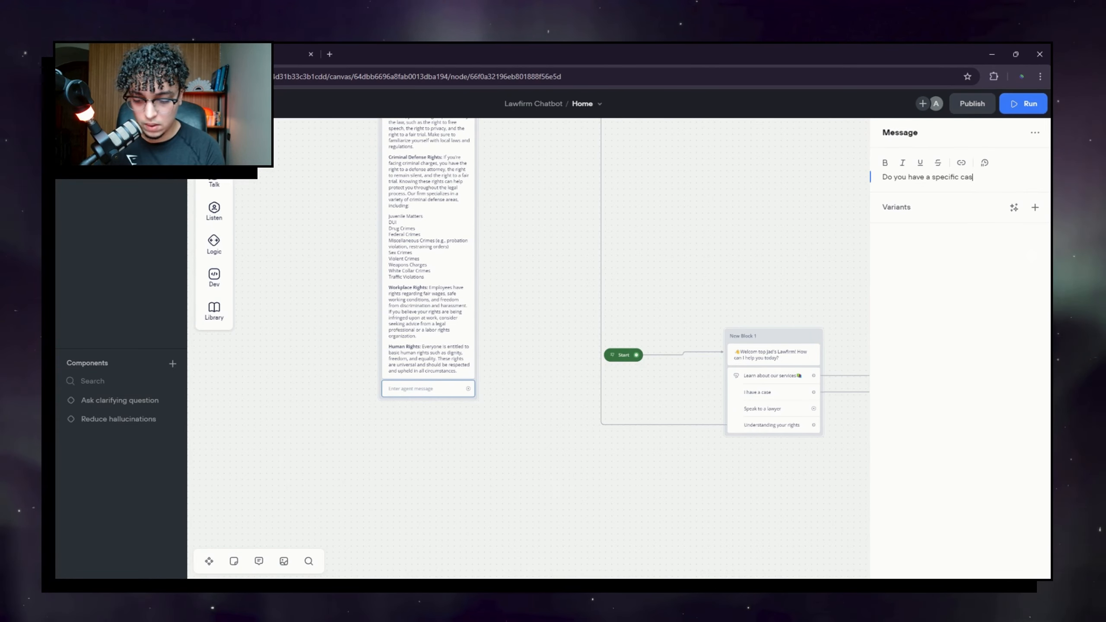
type("e tha")
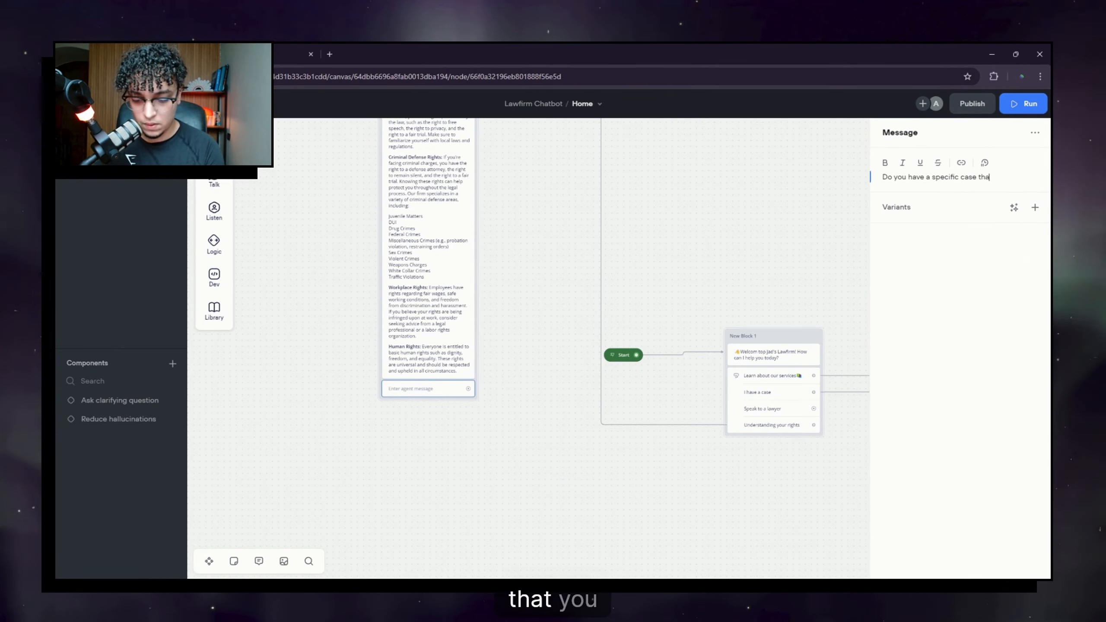
type("t you would")
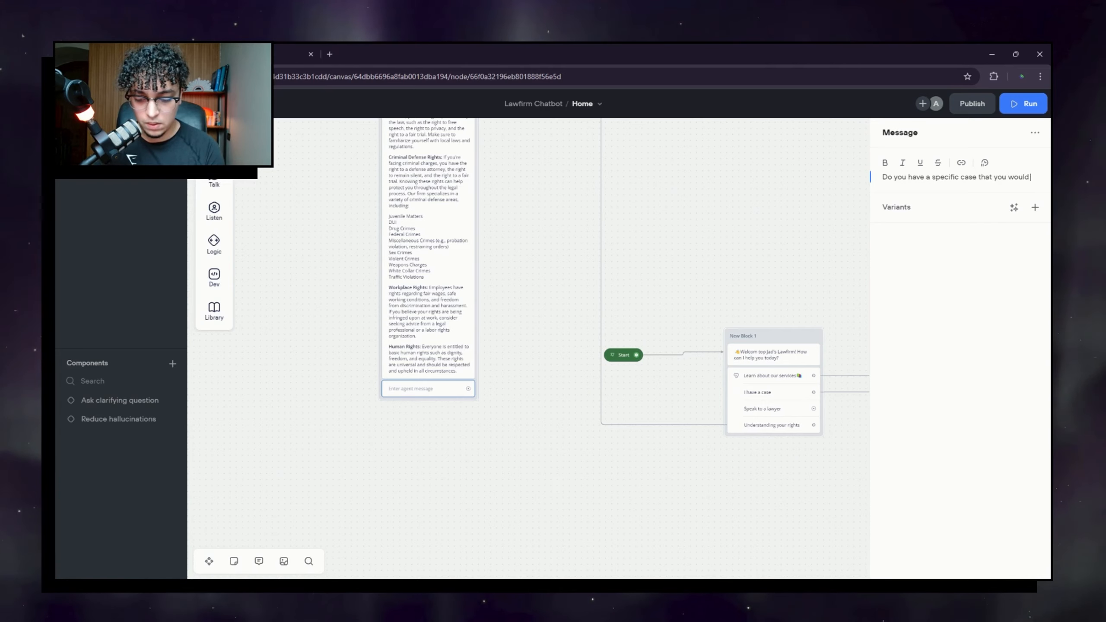
type(" like to talk")
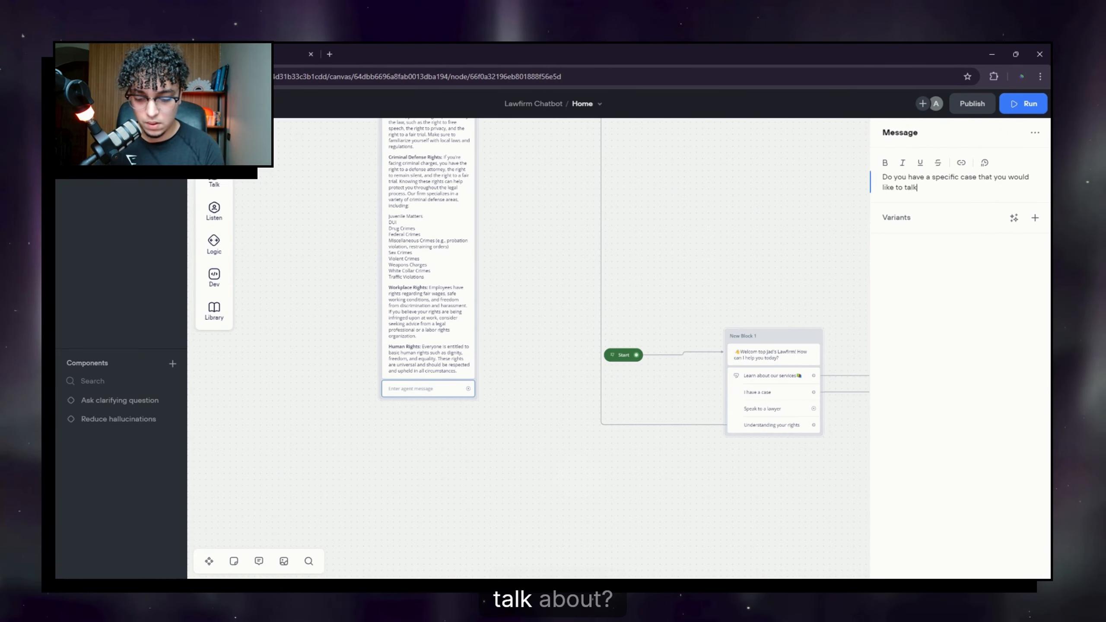
type(" about")
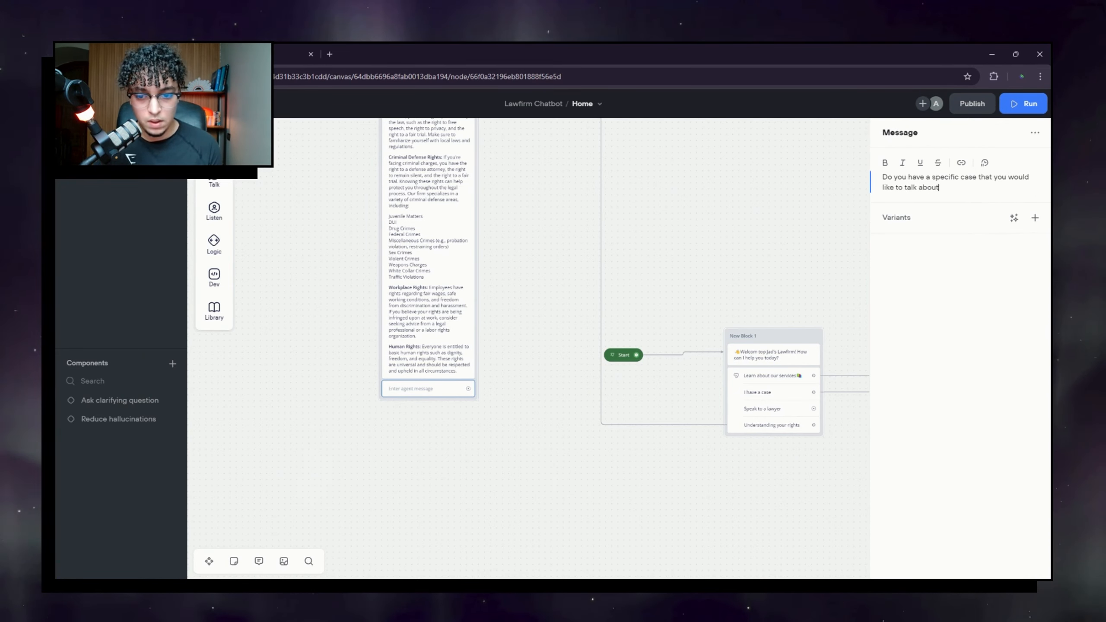
type("?")
Step: Add a Buttons step under the question with 'Yes' and 'No' answers
left_click_drag(496, 442, 602, 354)
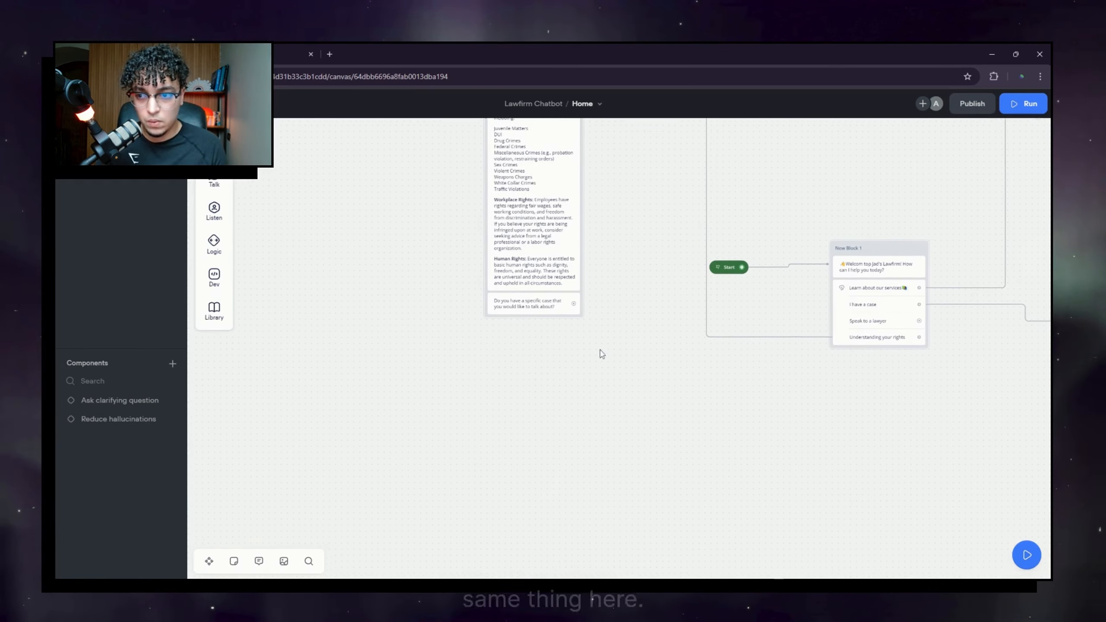
mouse_move(214, 258)
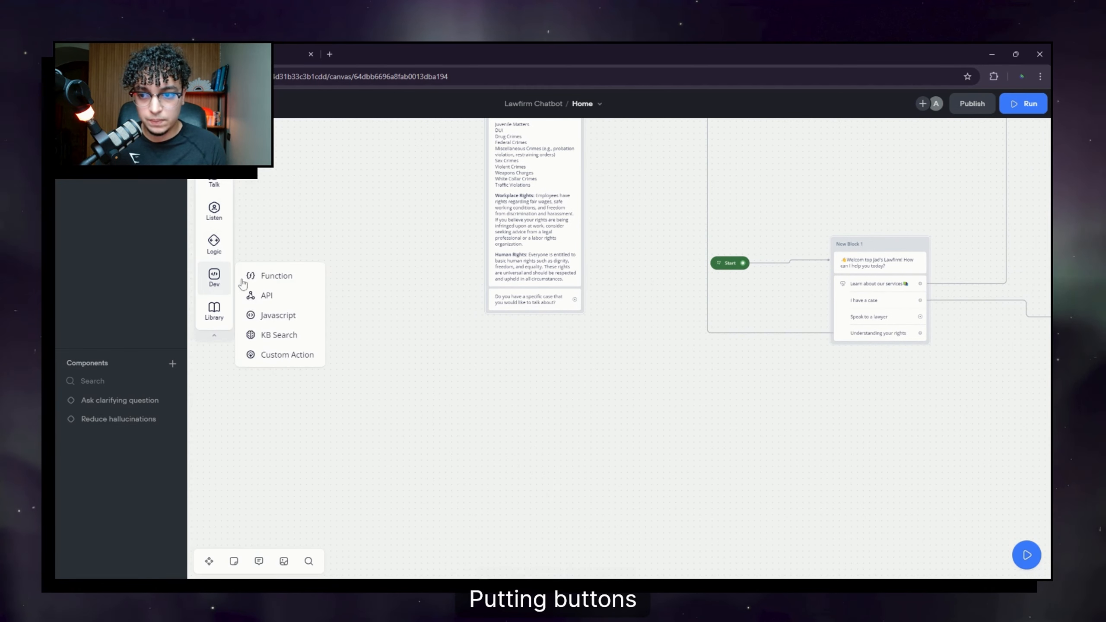
mouse_move(217, 221)
left_click_drag(272, 210, 535, 309)
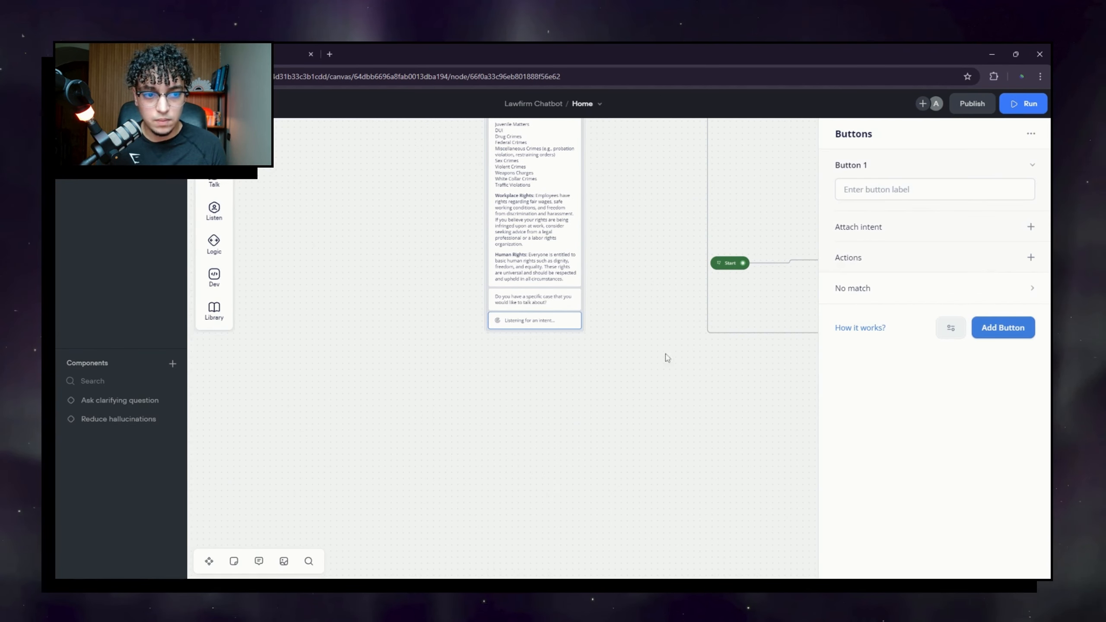
left_click(935, 190)
type("Yes")
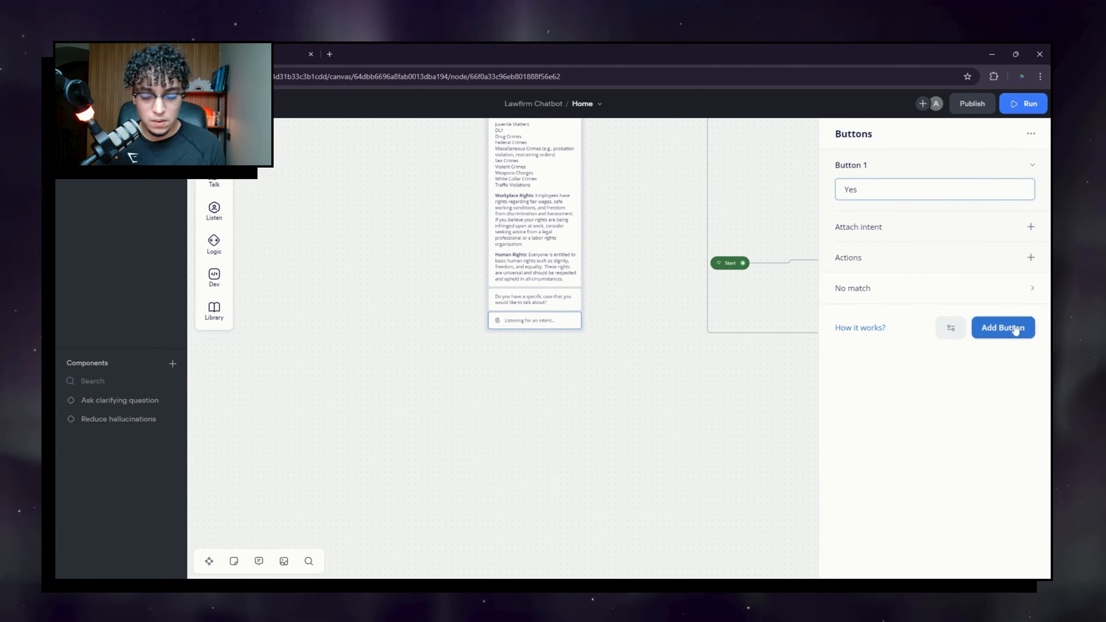
left_click(1003, 327)
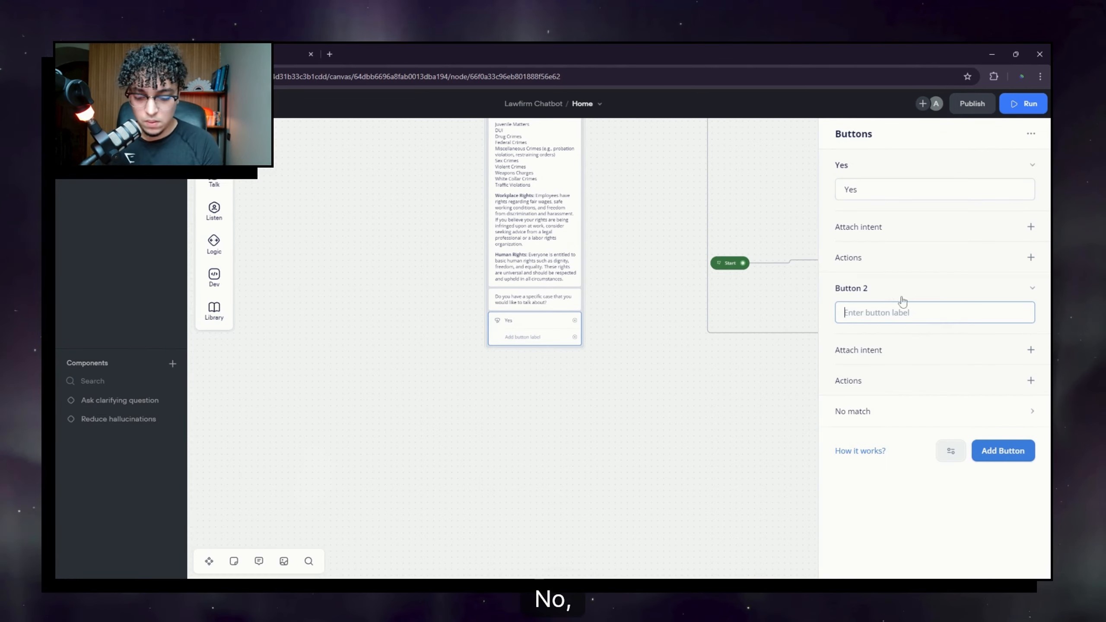
type("No")
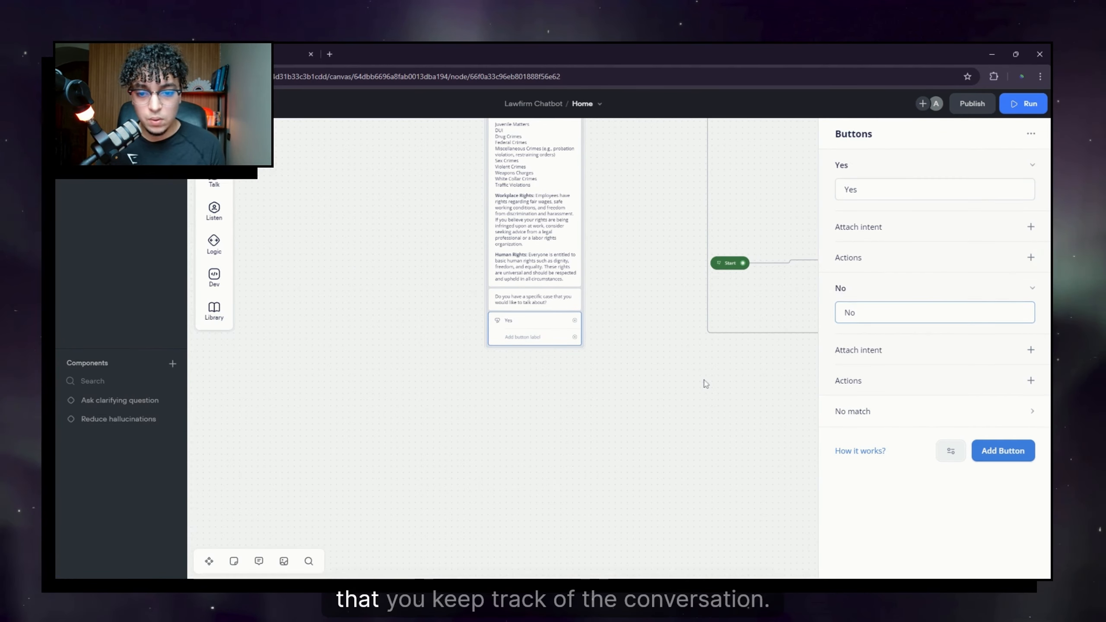
left_click(711, 469)
Step: Pan around the flow to bring the welcome block back to the centre
left_click_drag(726, 420, 600, 395)
scroll(564, 417, "down", 2)
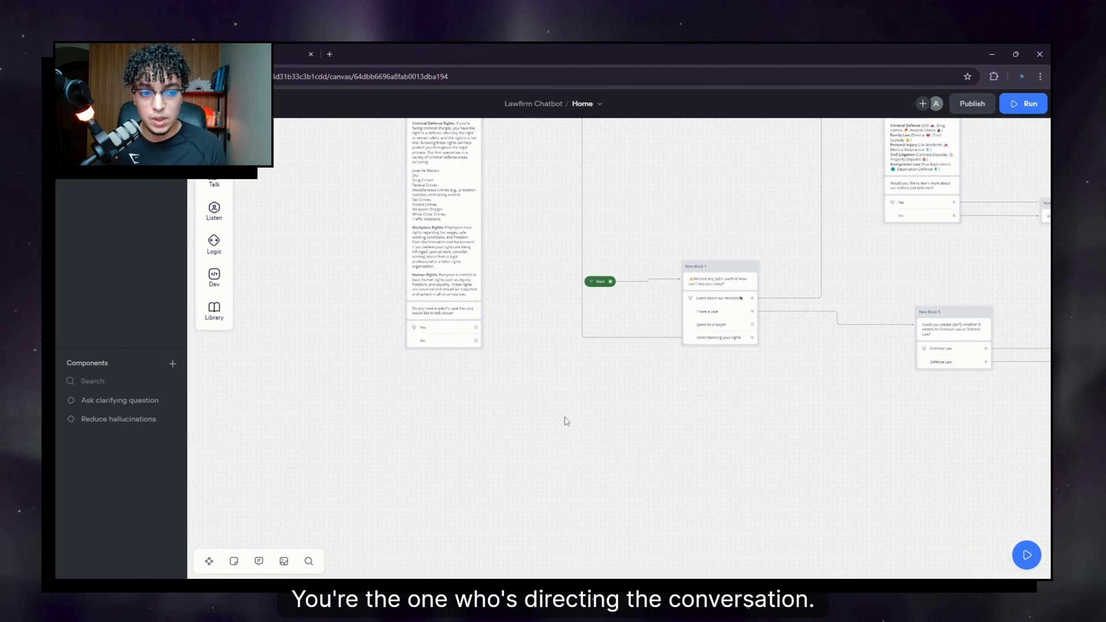
left_click_drag(607, 439, 523, 387)
scroll(523, 389, "down", 1)
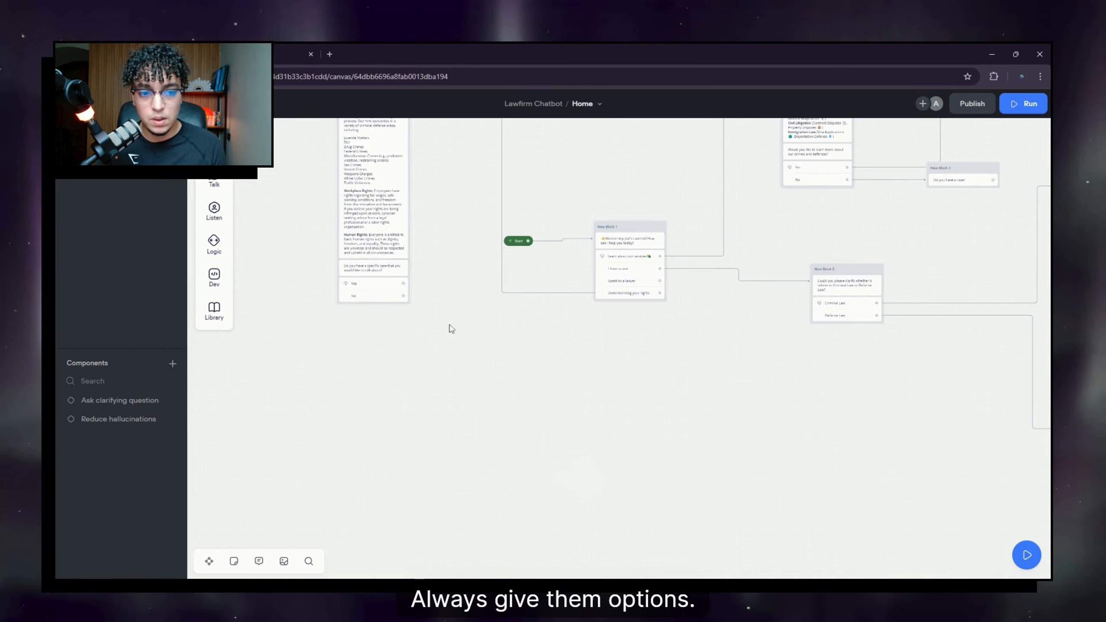
left_click_drag(449, 328, 452, 385)
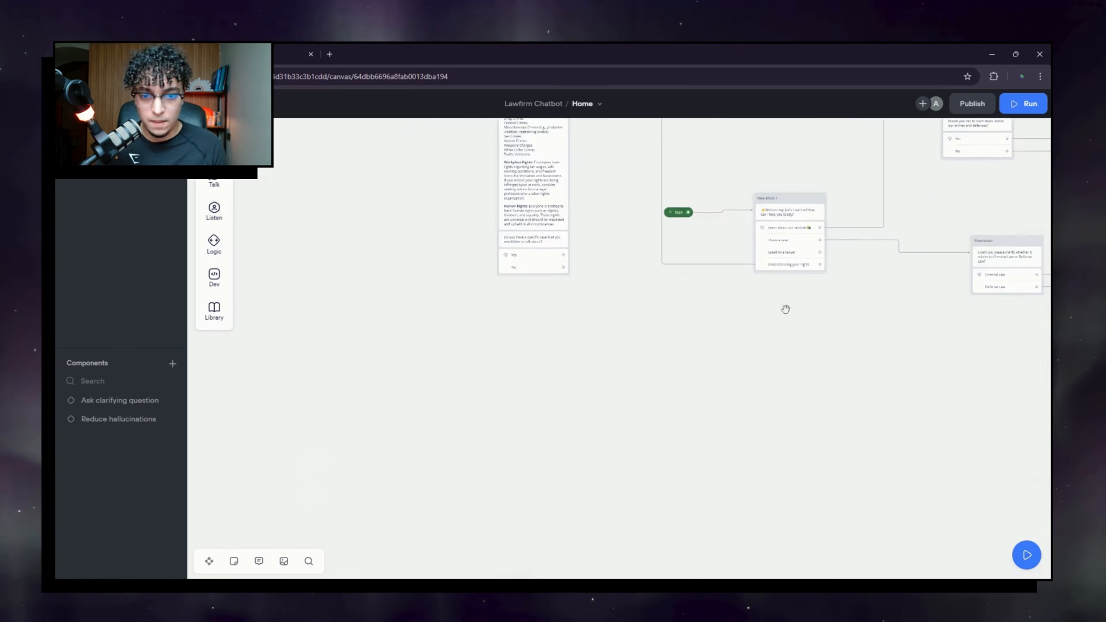
left_click_drag(785, 309, 682, 329)
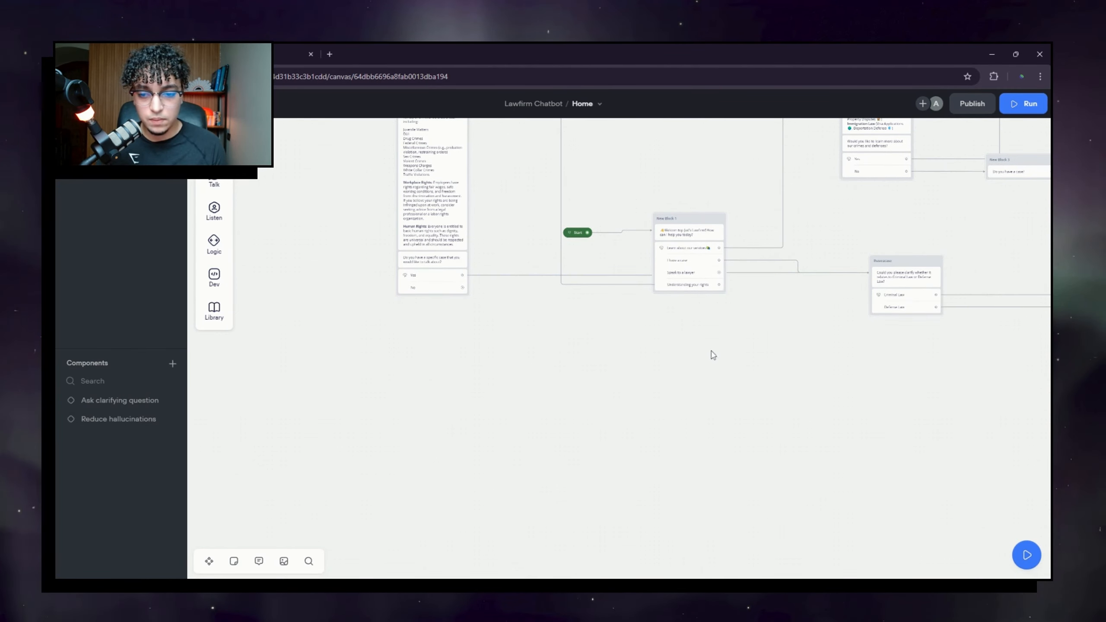
left_click_drag(713, 355, 716, 402)
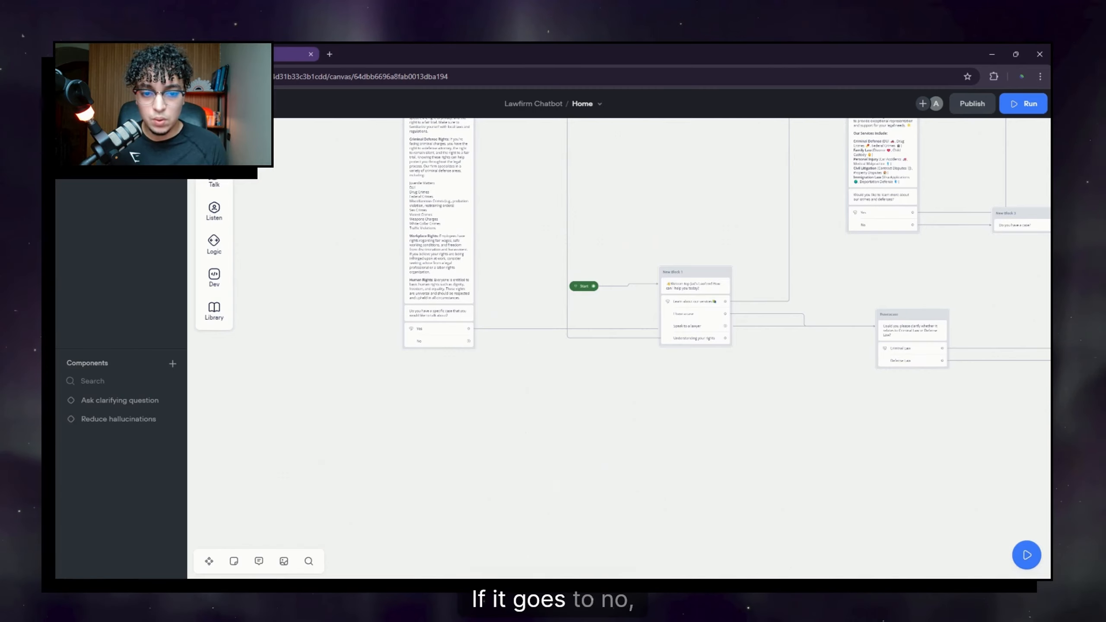
left_click_drag(704, 427, 561, 348)
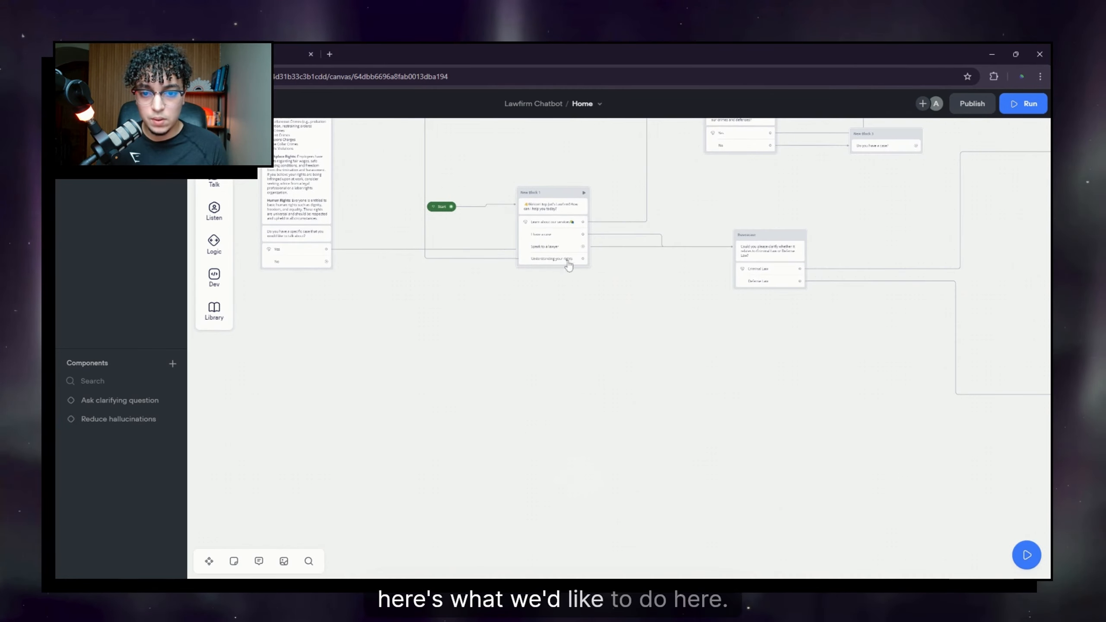
Step: Enable a separate No match path on the welcome block's answer buttons
left_click(563, 228)
scroll(918, 445, "down", 3)
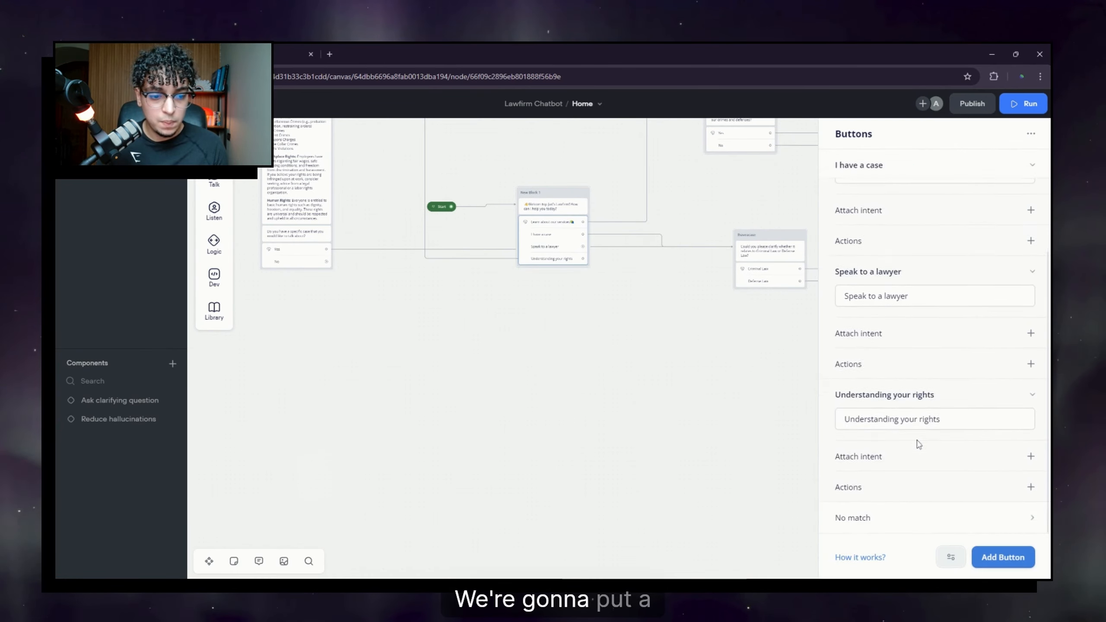
scroll(946, 498, "up", 1)
scroll(946, 499, "down", 1)
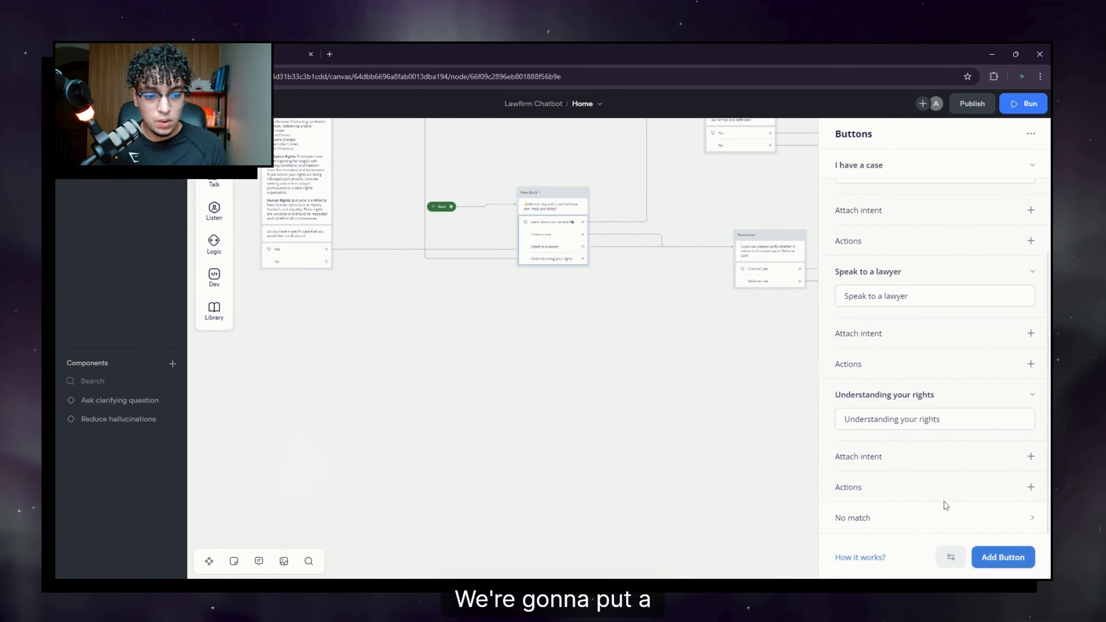
left_click(1035, 519)
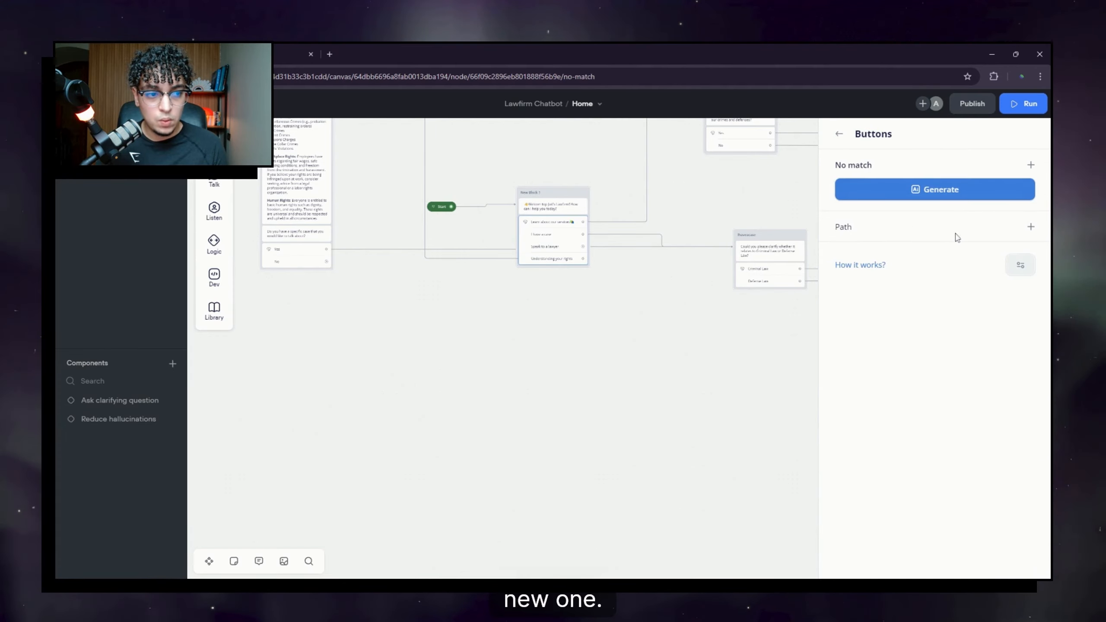
left_click(1032, 229)
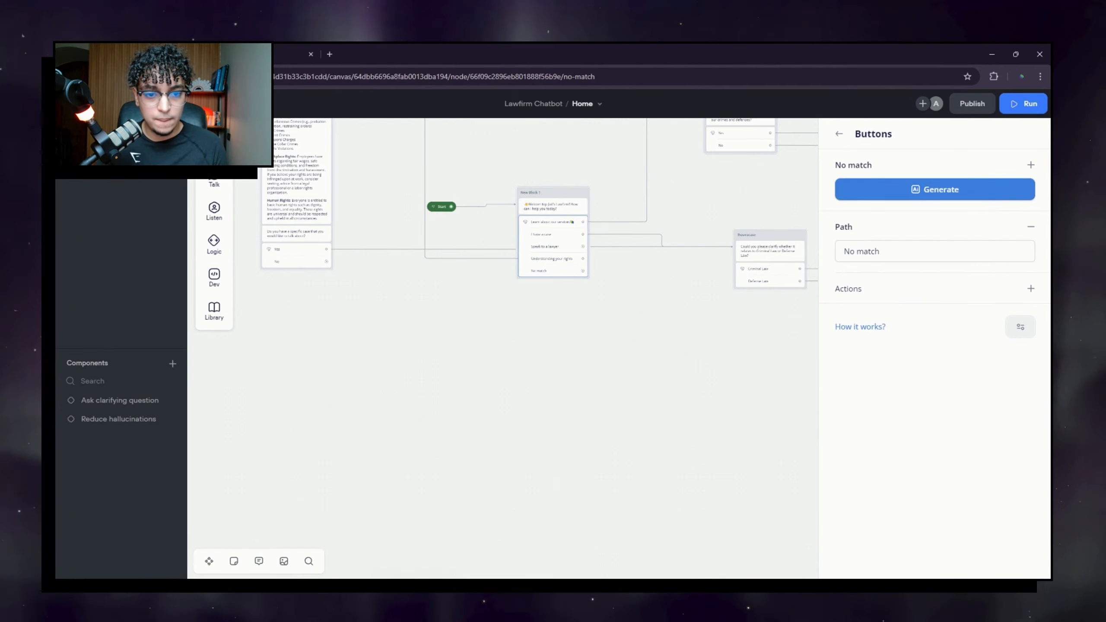
left_click(632, 334)
left_click_drag(607, 316, 580, 291)
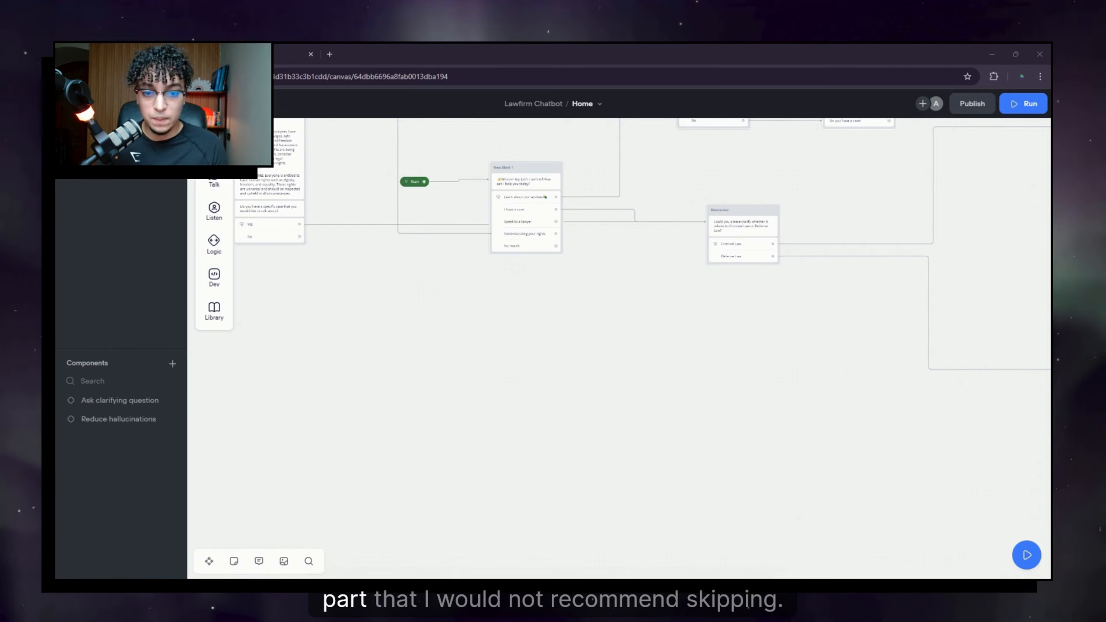
left_click_drag(528, 318, 515, 342)
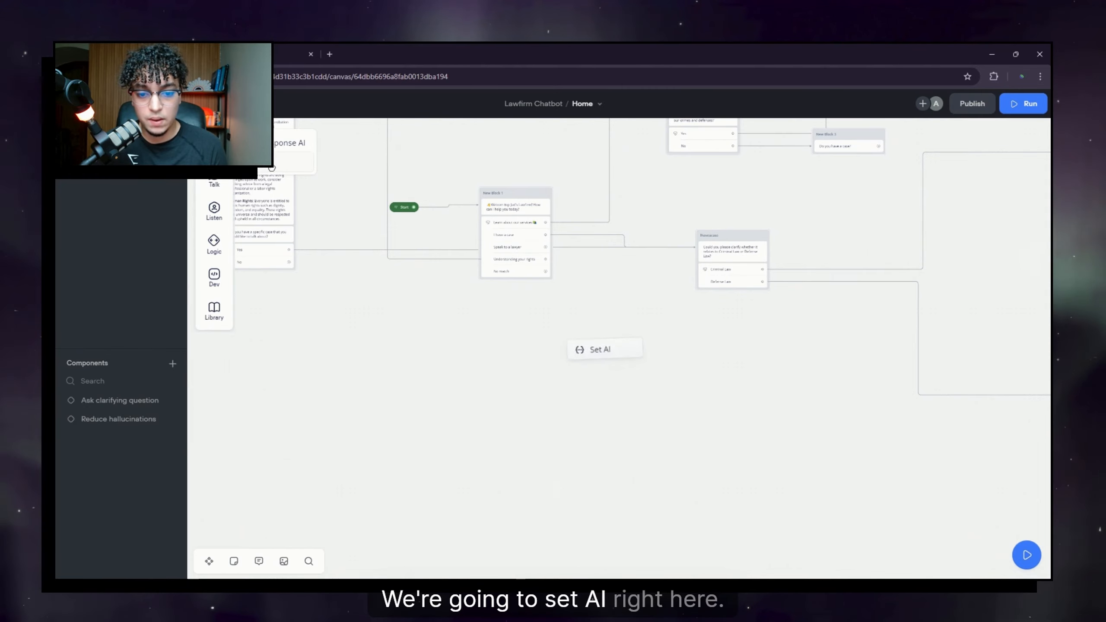
Step: Add a Set AI block named 'Call to EUS' and link New Block 1's No match path to it
left_click_drag(611, 450, 607, 435)
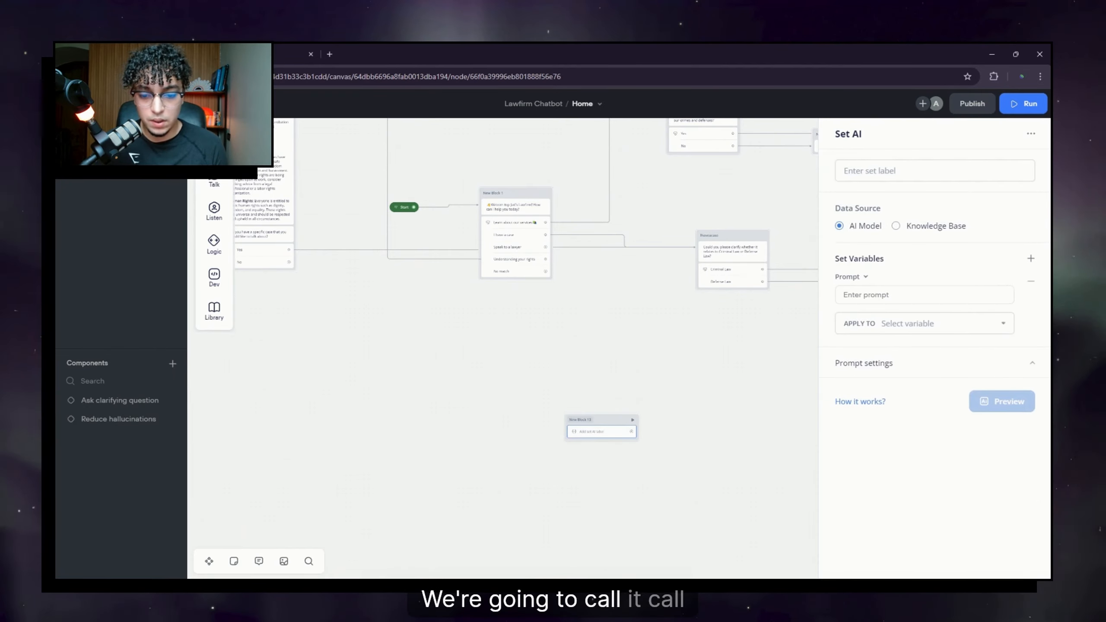
left_click(581, 420)
type("Cal")
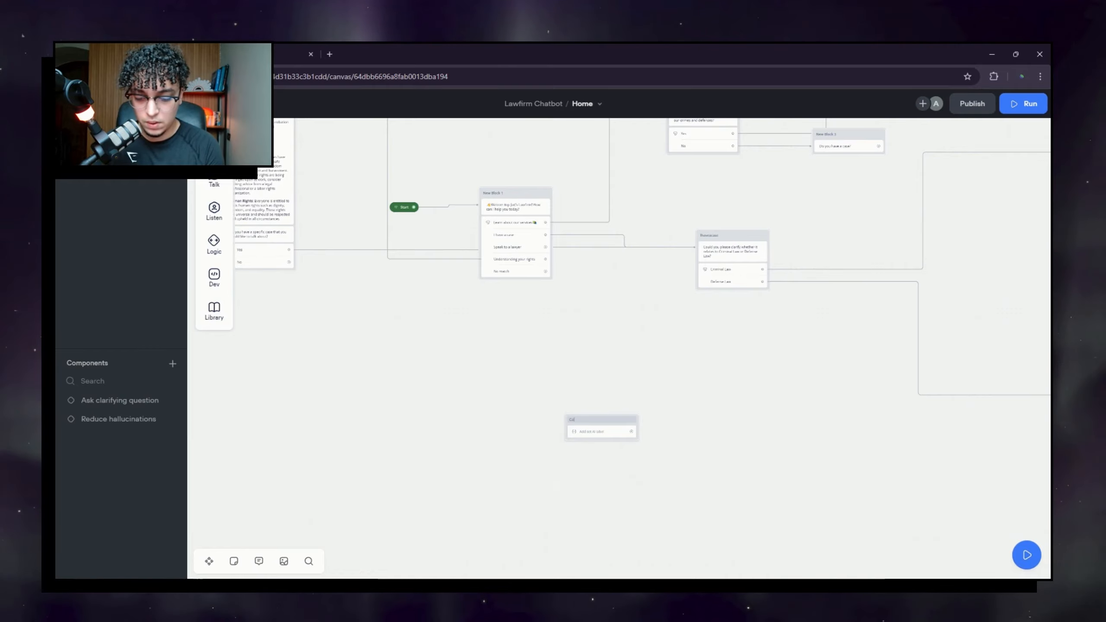
type("l to EUS")
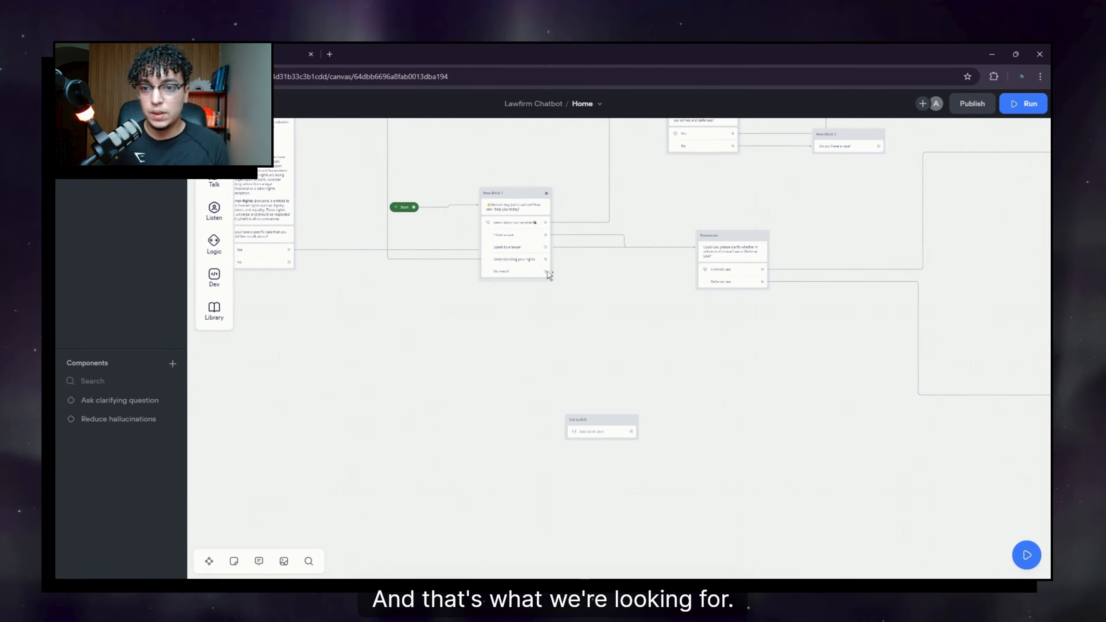
left_click_drag(545, 271, 682, 304)
left_click(599, 383)
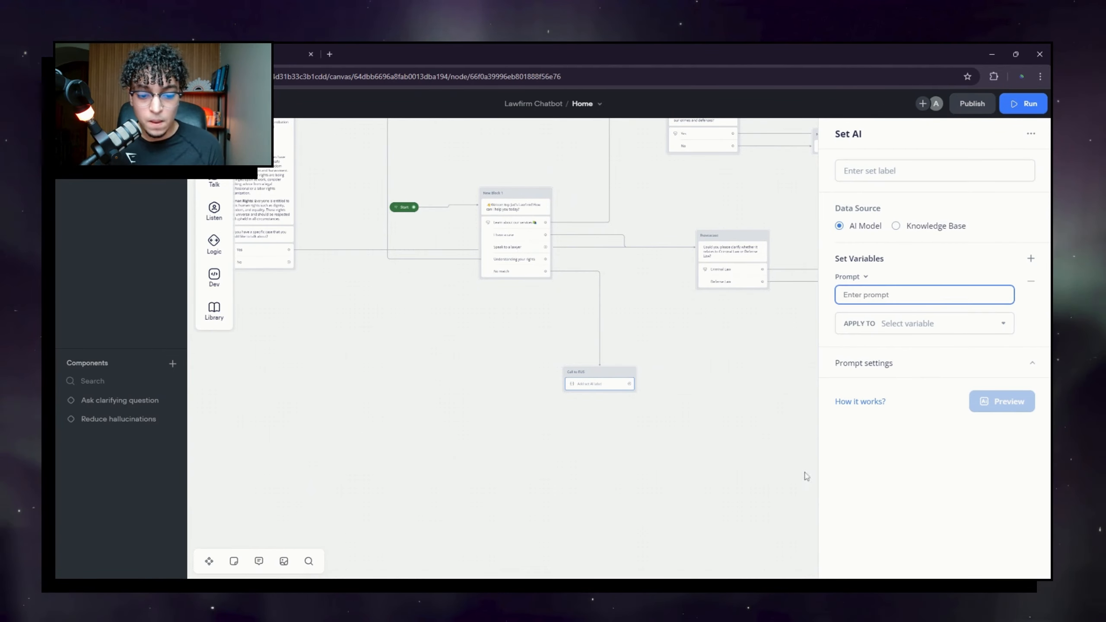
left_click(644, 579)
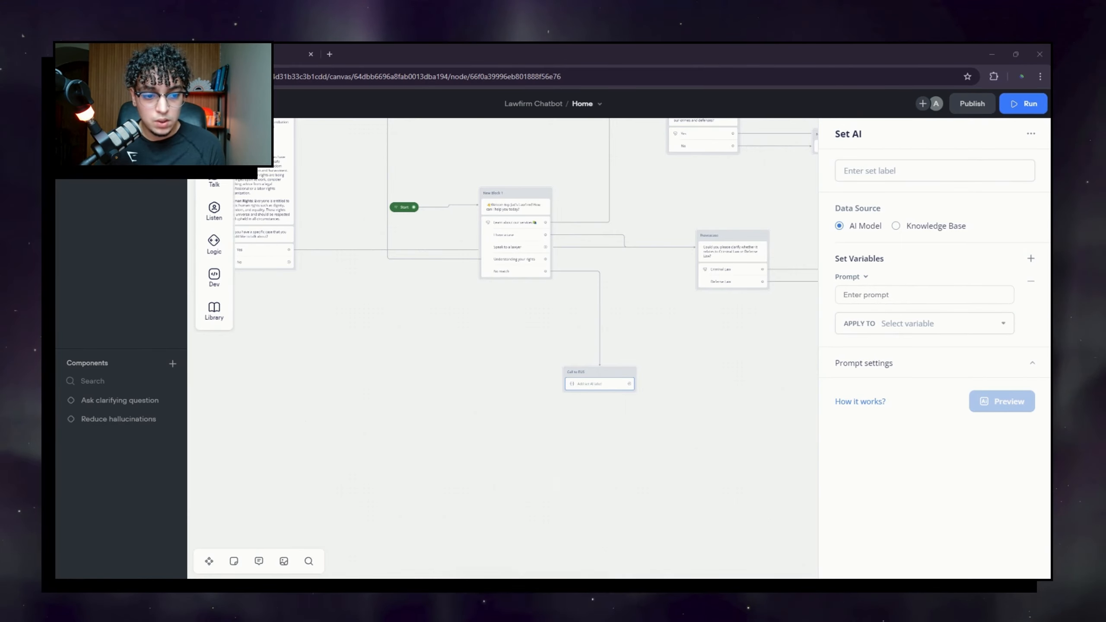
Step: Paste the categorization prompt into the Call to EUS AI step
key("alt+Tab")
key("ctrl+v")
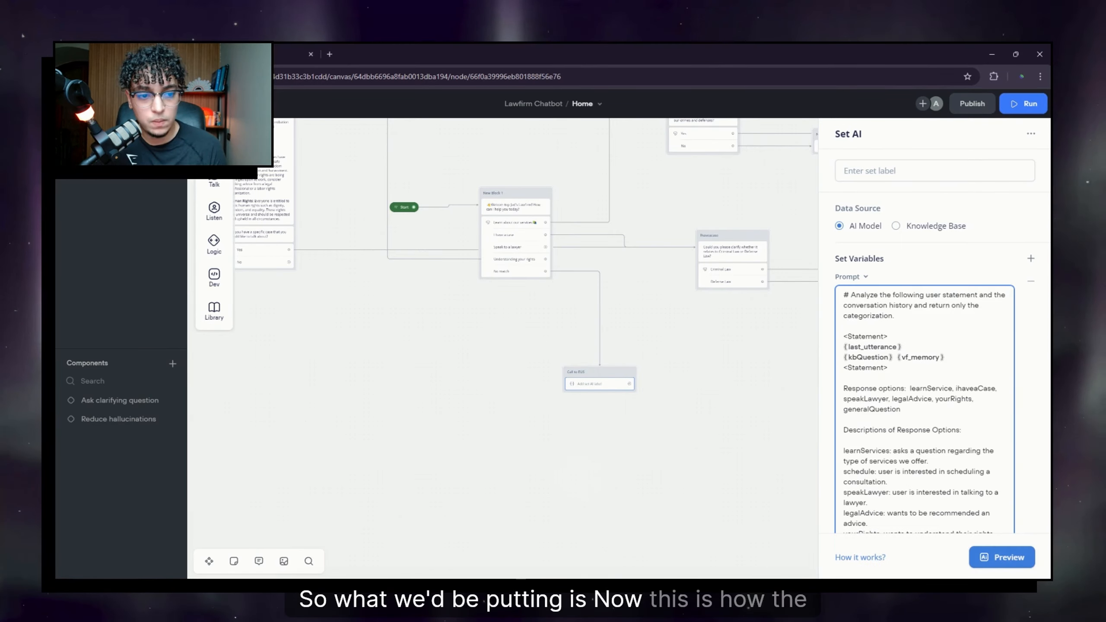
left_click_drag(851, 296, 894, 315)
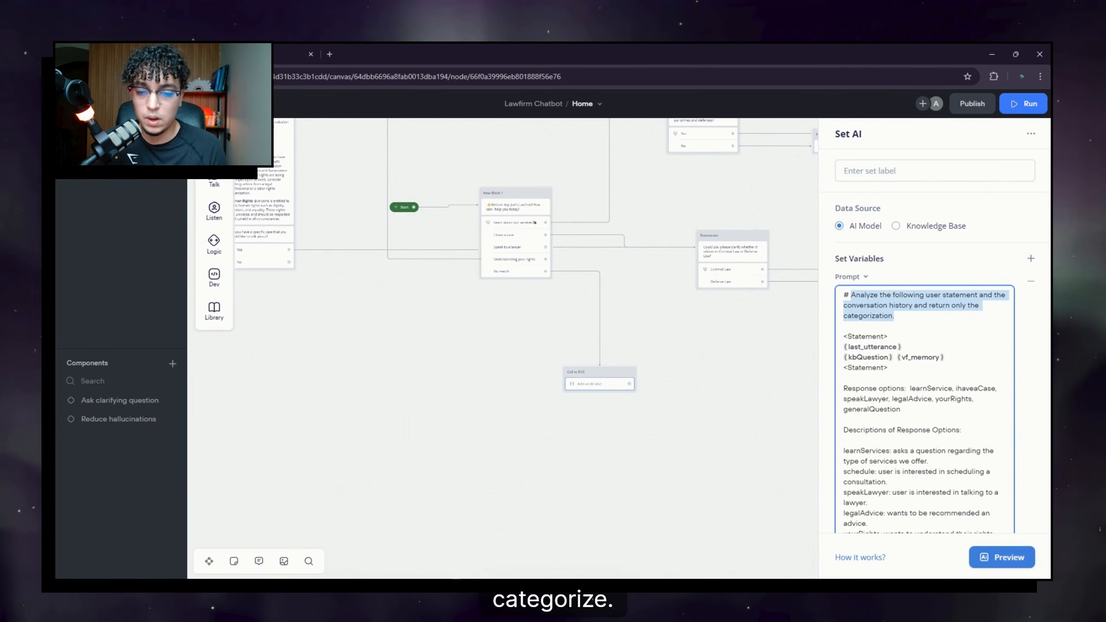
left_click_drag(666, 427, 627, 395)
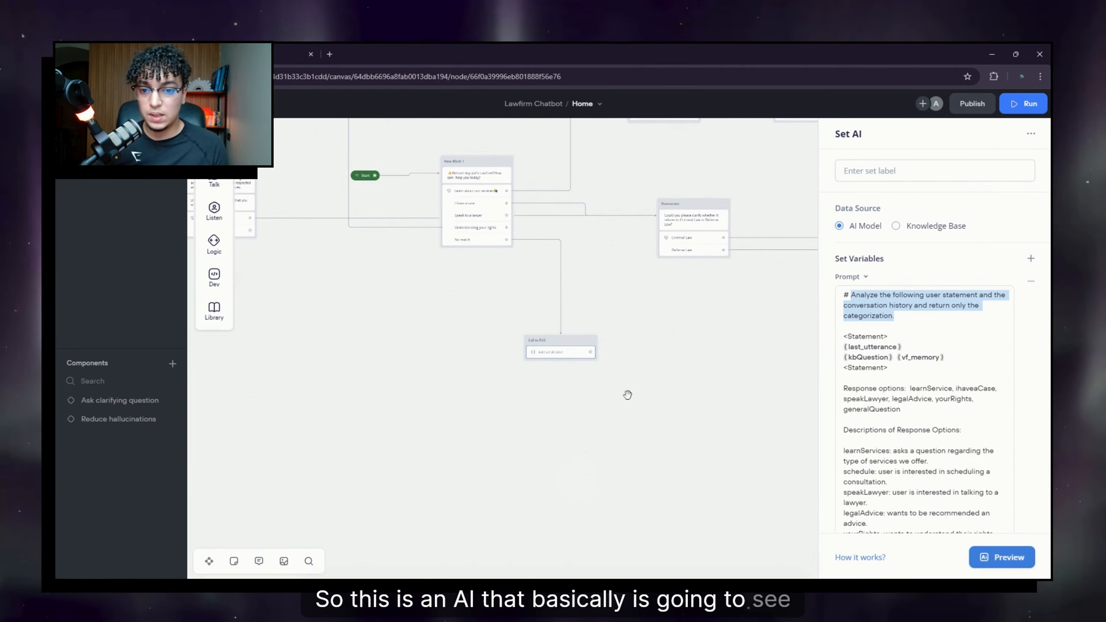
left_click(618, 388)
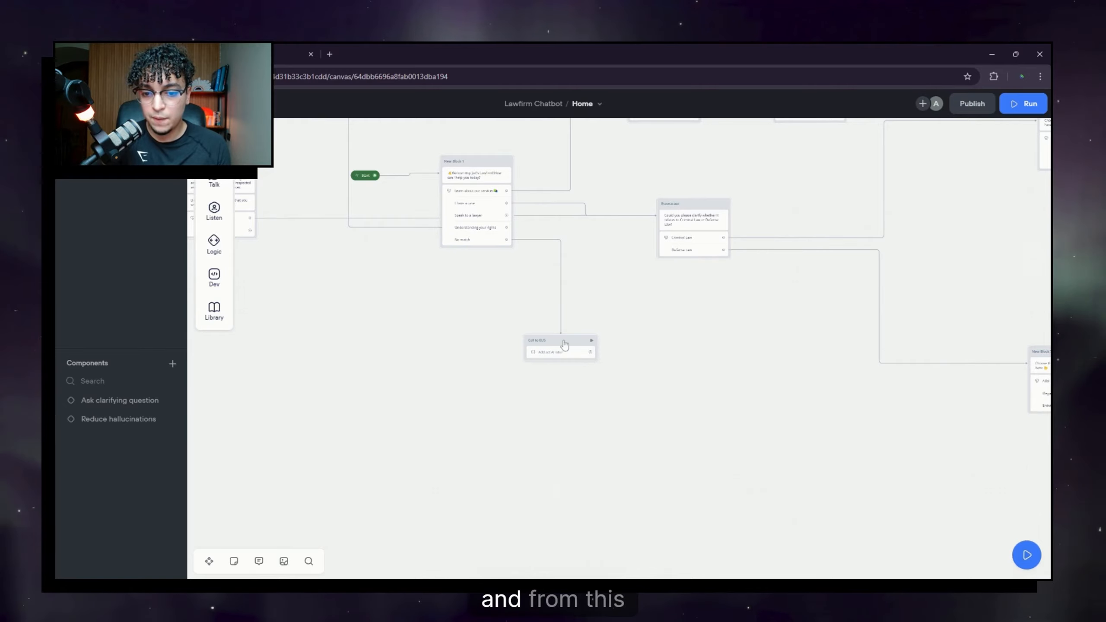
Step: Add a Condition block linked after Call to EUS
left_click_drag(587, 392, 717, 386)
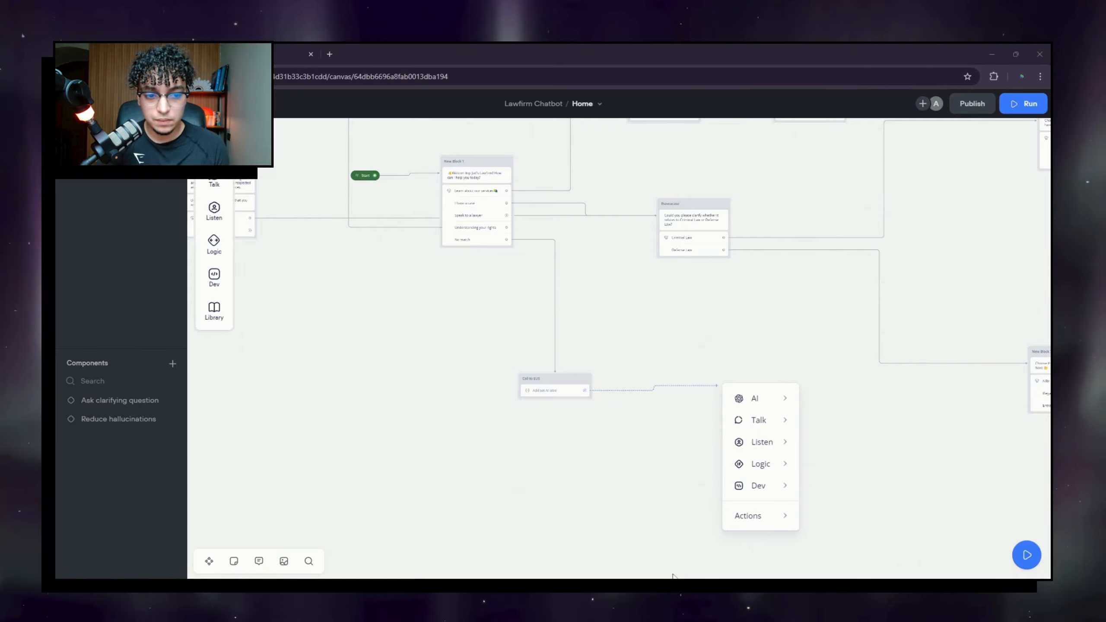
mouse_move(757, 440)
mouse_move(760, 462)
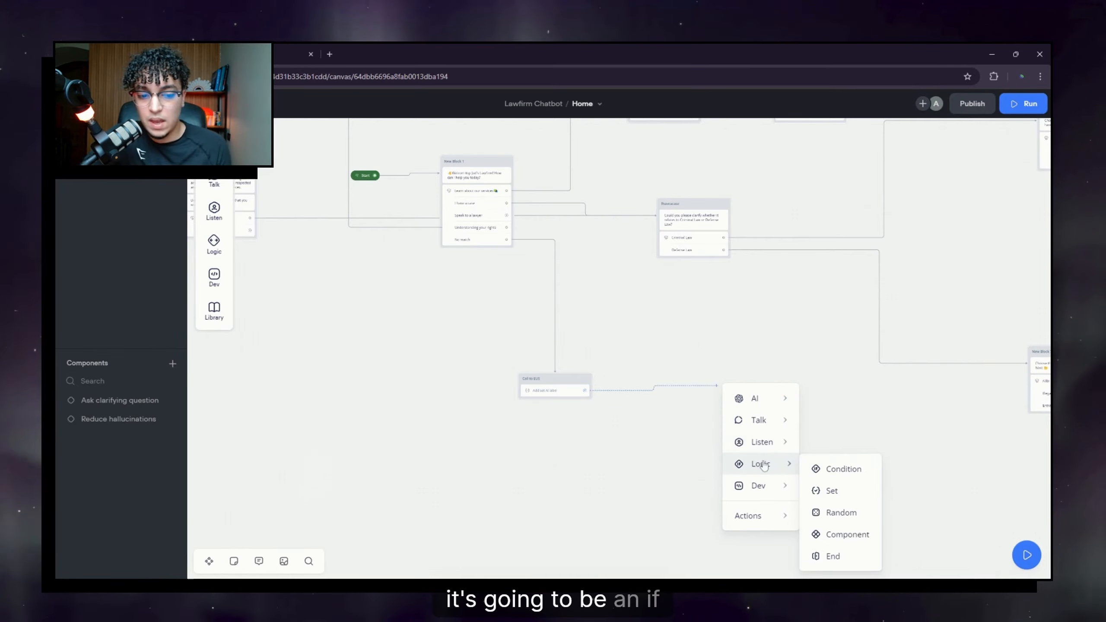
left_click(822, 471)
Step: Delete legalAdvice and generalQuestion from the prompt's response options
left_click(652, 375)
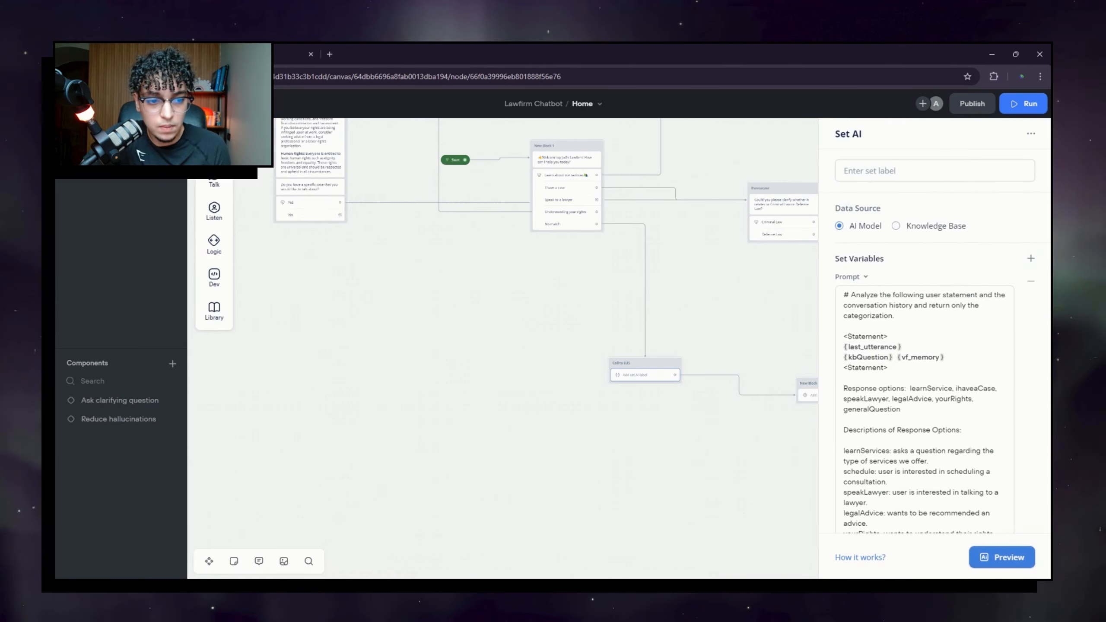
scroll(924, 348, "down", 2)
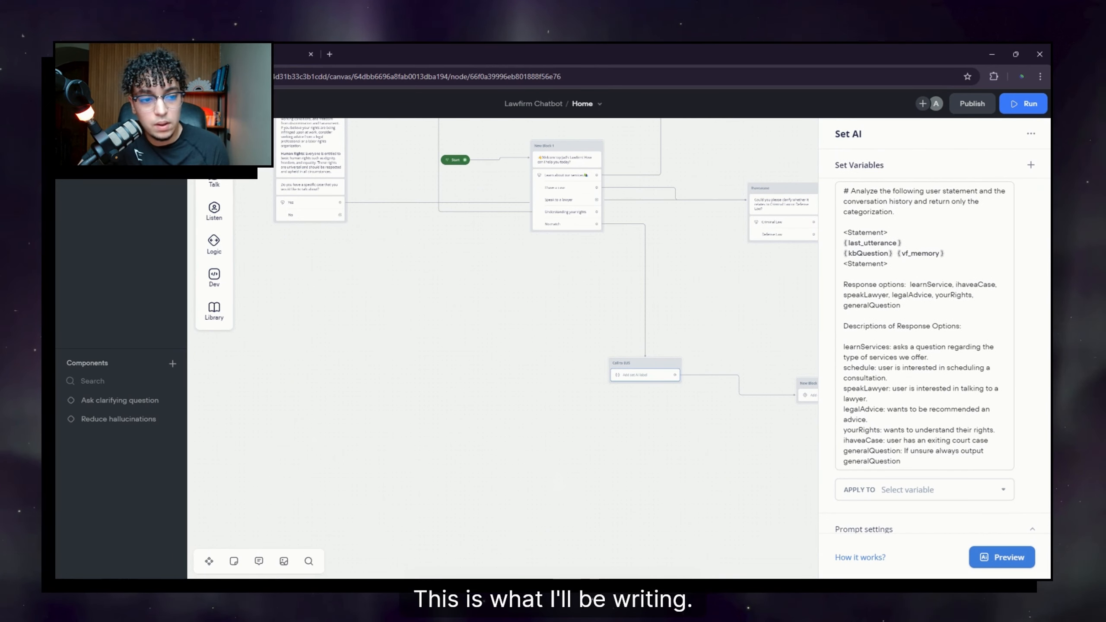
left_click_drag(843, 284, 904, 284)
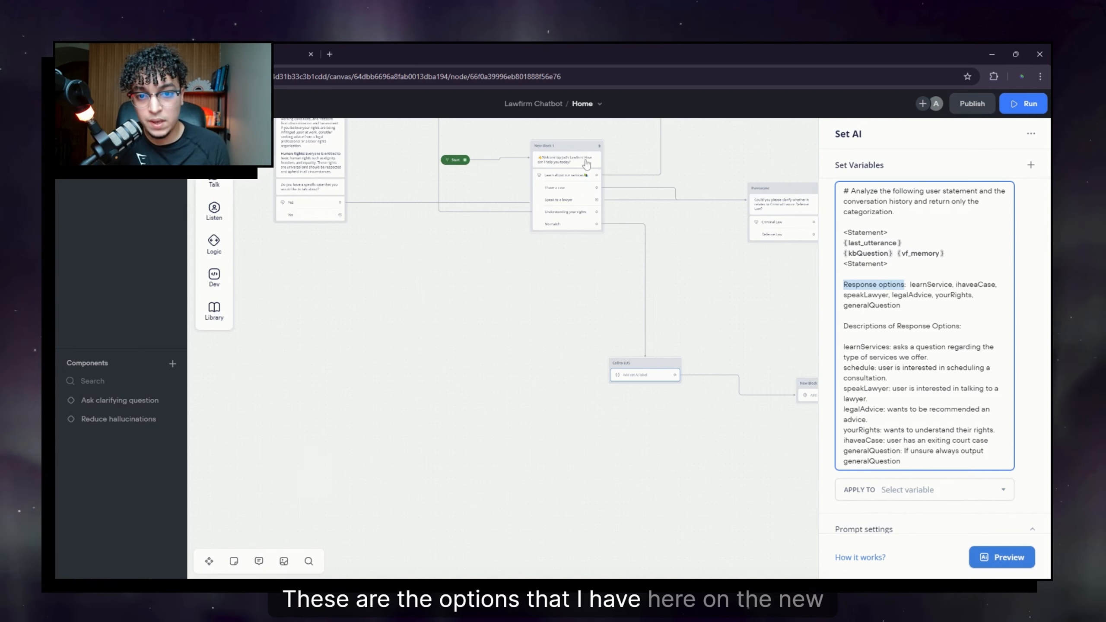
scroll(545, 167, "up", 3)
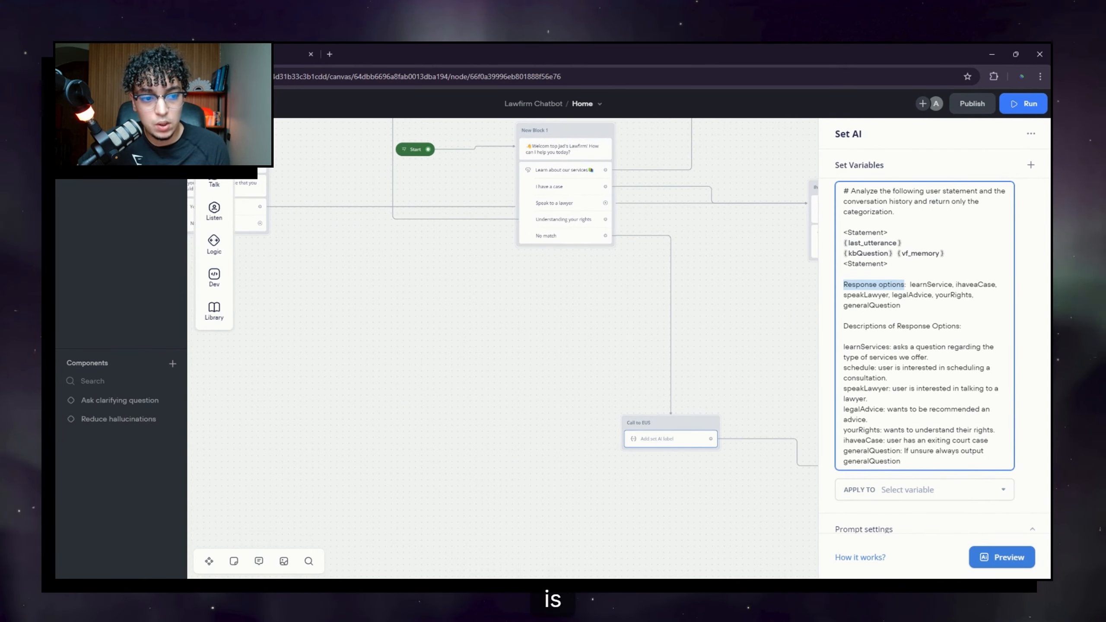
left_click_drag(911, 284, 996, 285)
left_click(886, 295)
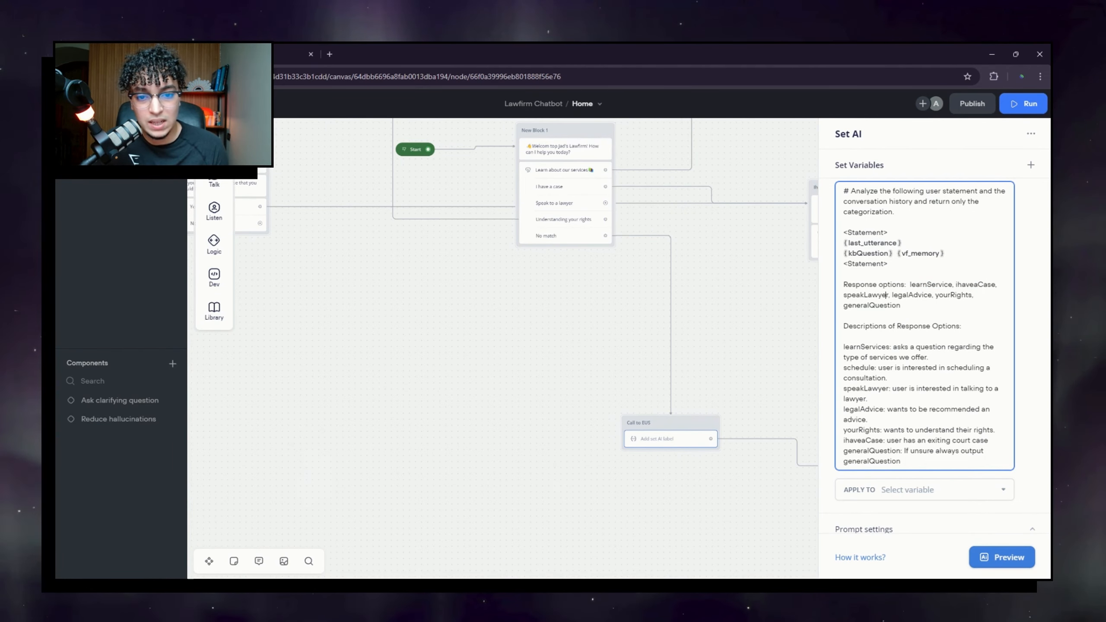
left_click_drag(892, 296, 918, 296)
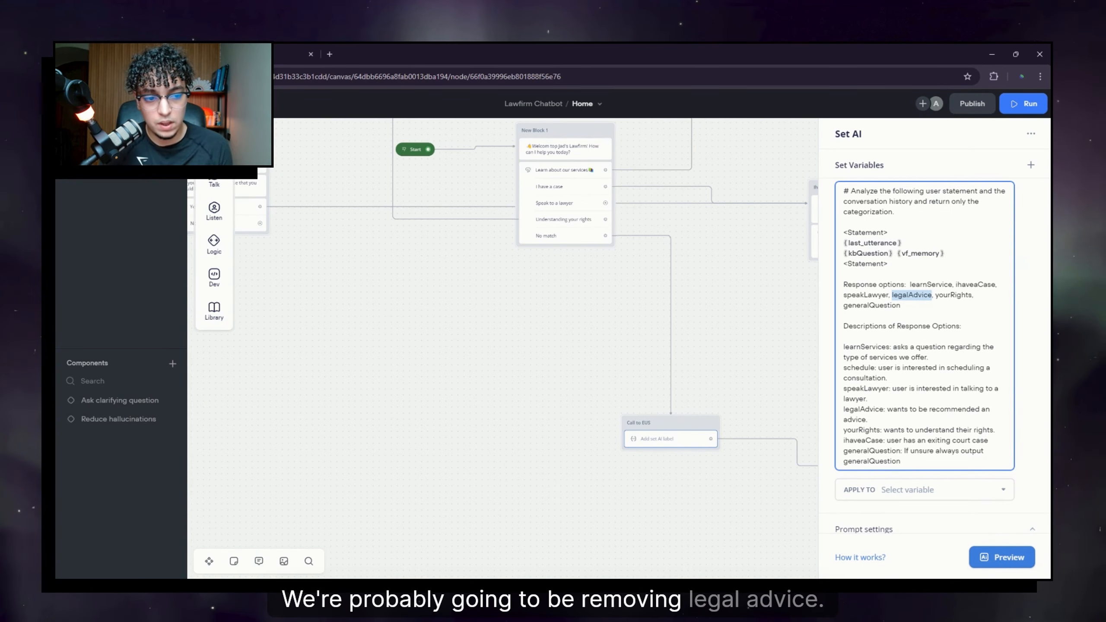
key("BackSpace")
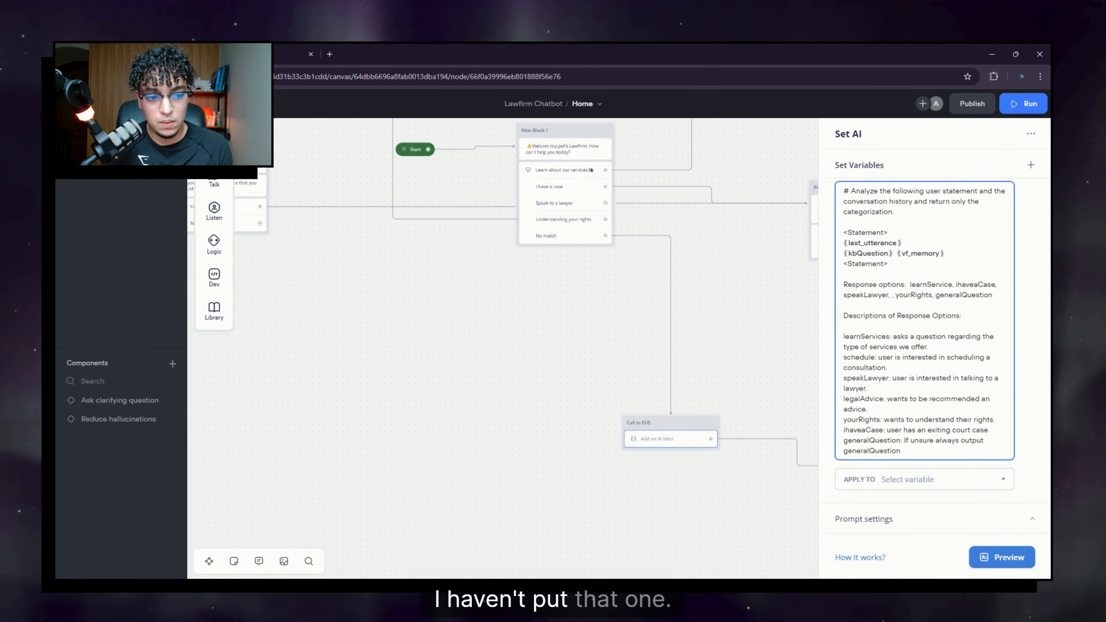
key("BackSpace")
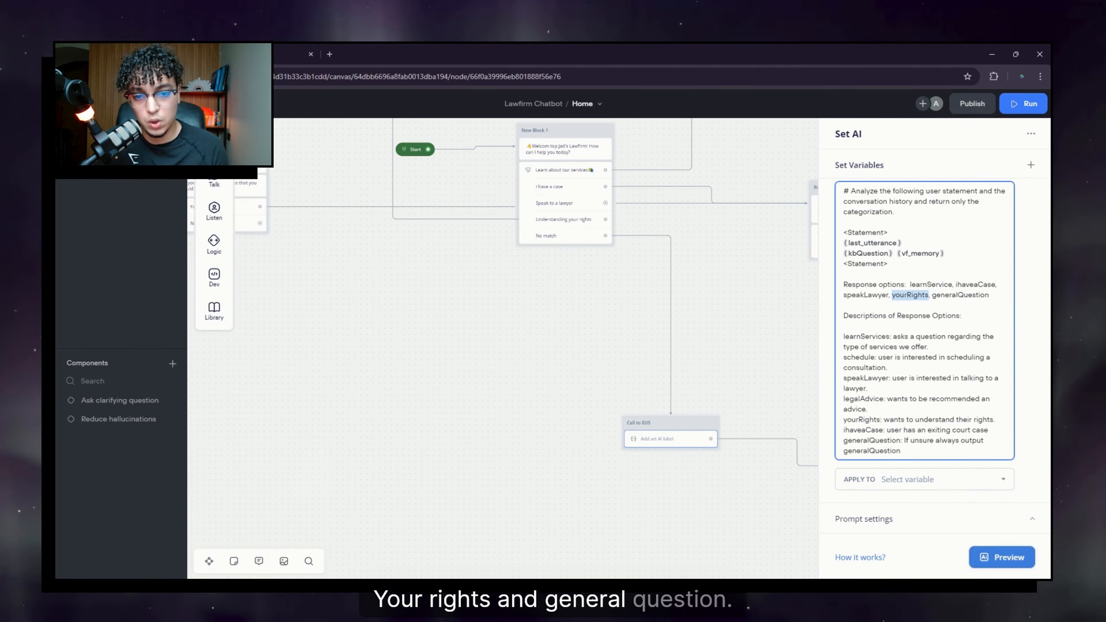
double_click(960, 295)
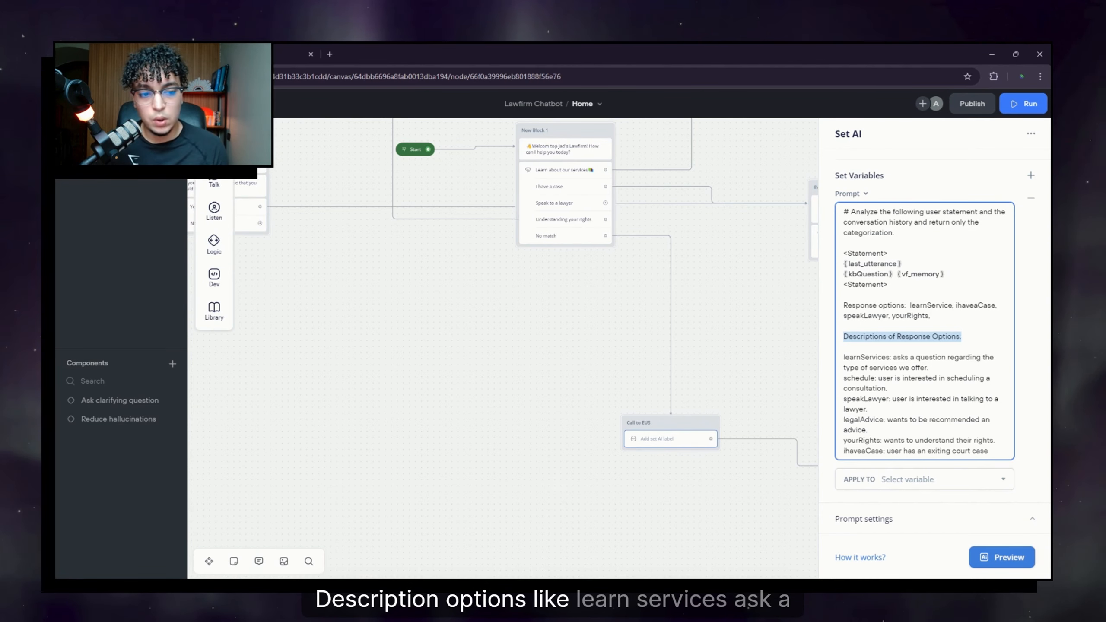
left_click_drag(844, 357, 893, 357)
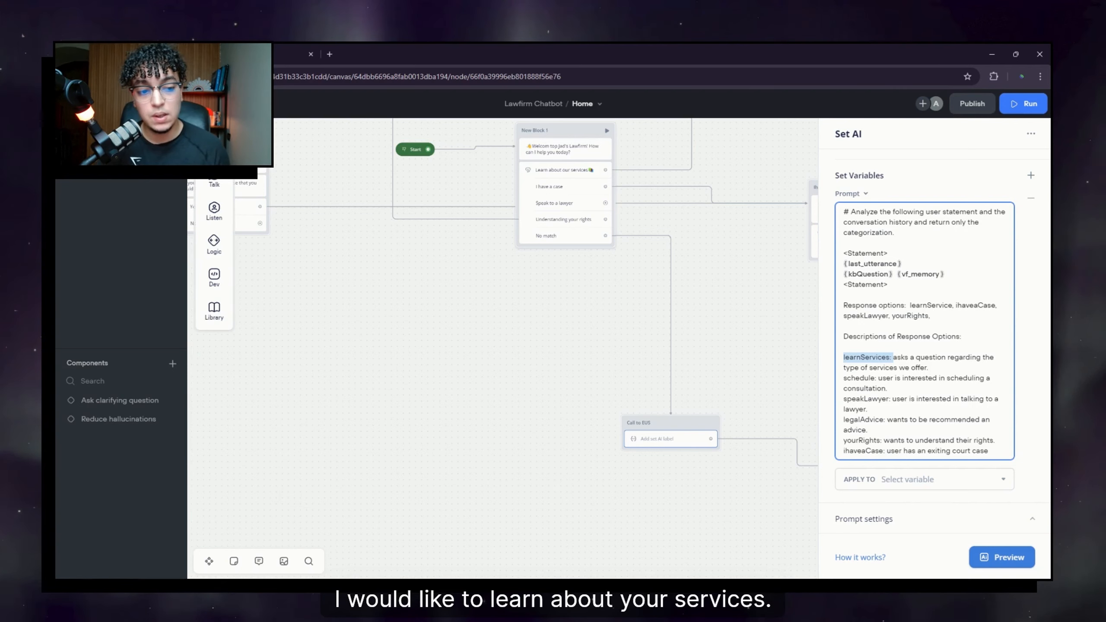
left_click(916, 369)
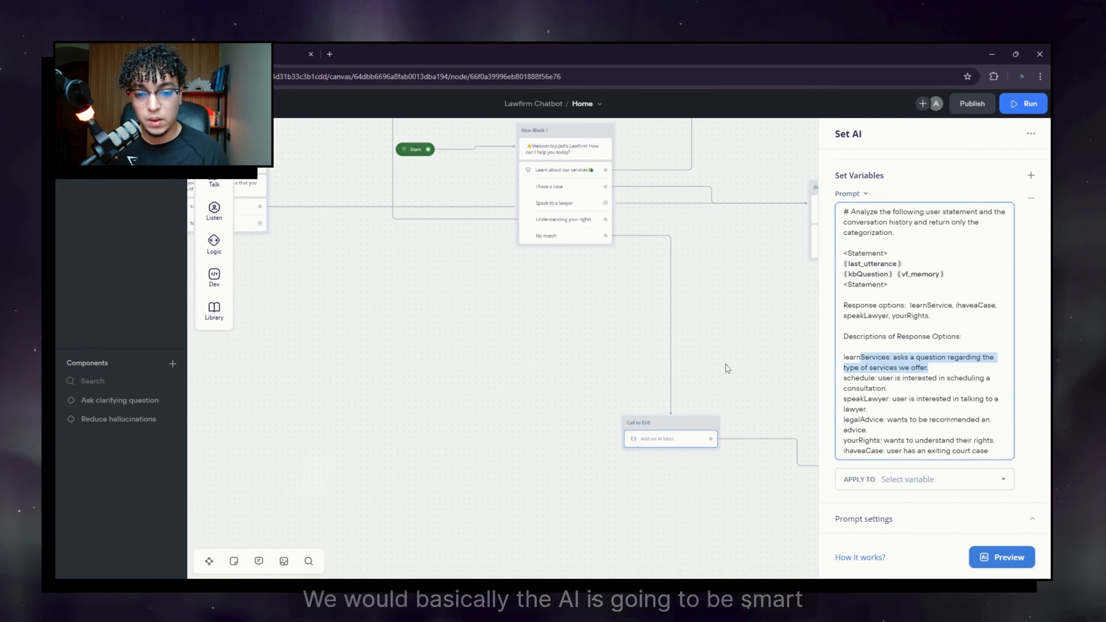
scroll(728, 366, "right", 5)
Step: Give New Block 14 a condition checking that the new EUS variable is learnServices
left_click(583, 335)
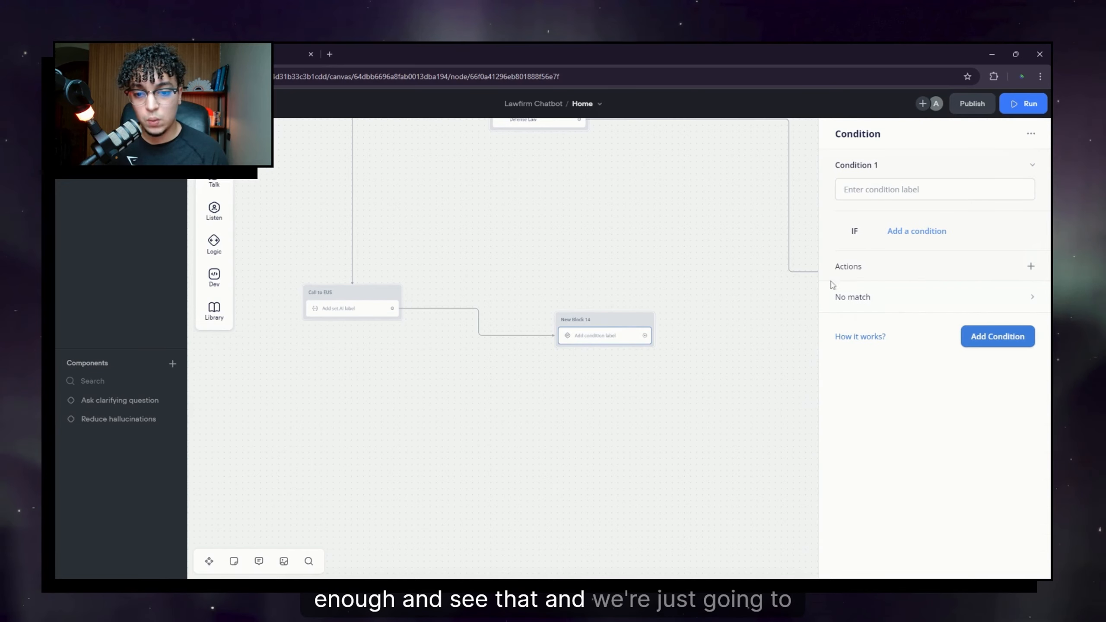
scroll(420, 365, "left", 3)
left_click(641, 335)
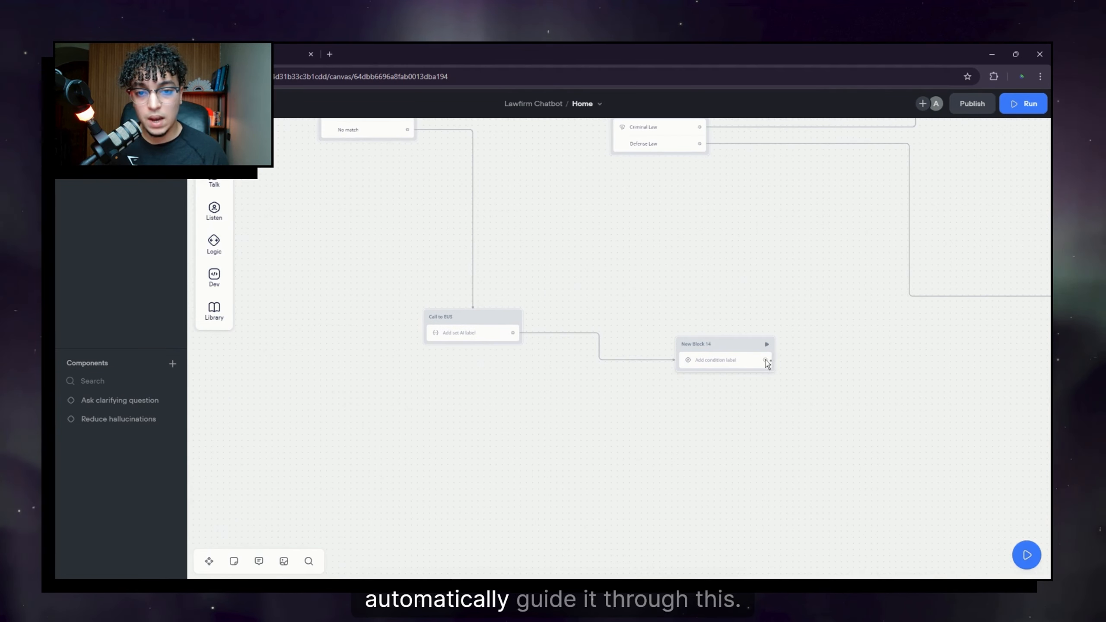
left_click_drag(657, 227, 716, 388)
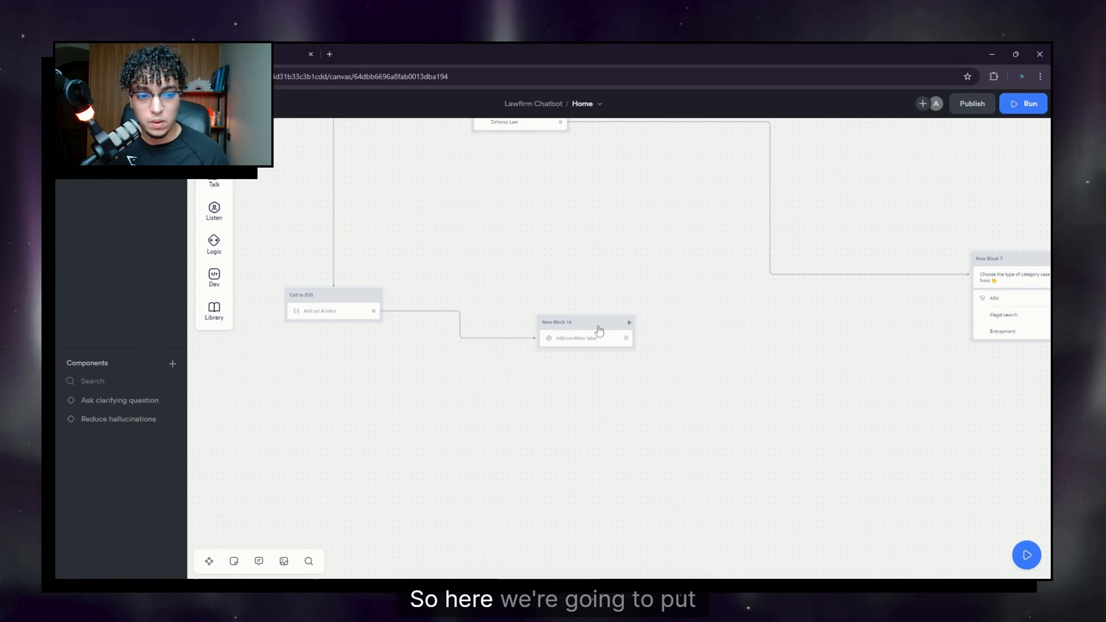
left_click(591, 339)
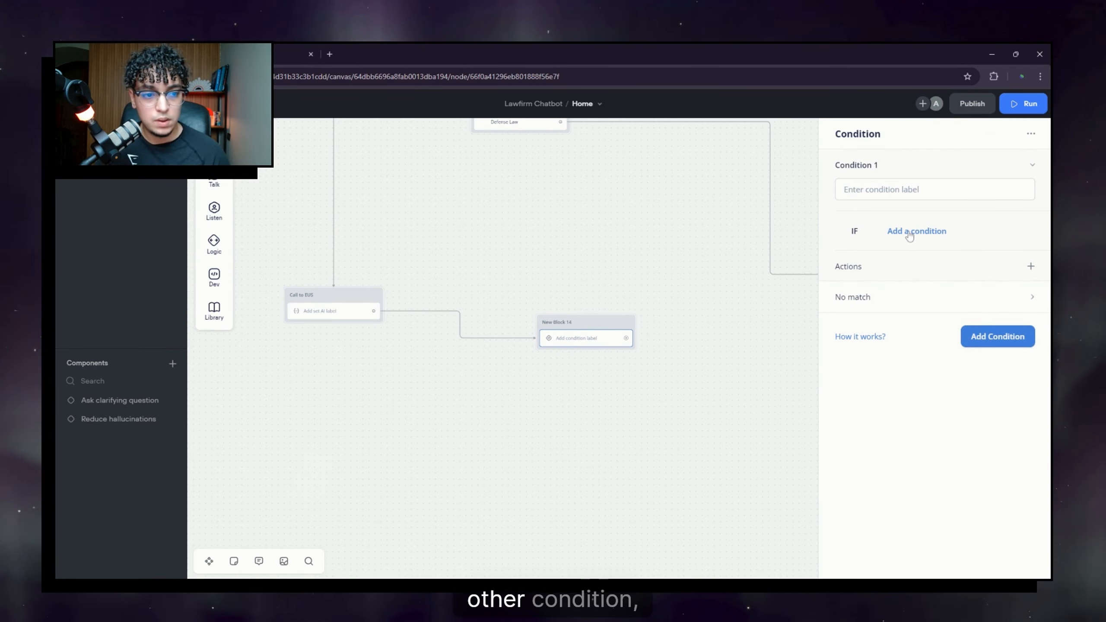
left_click(909, 236)
left_click(928, 252)
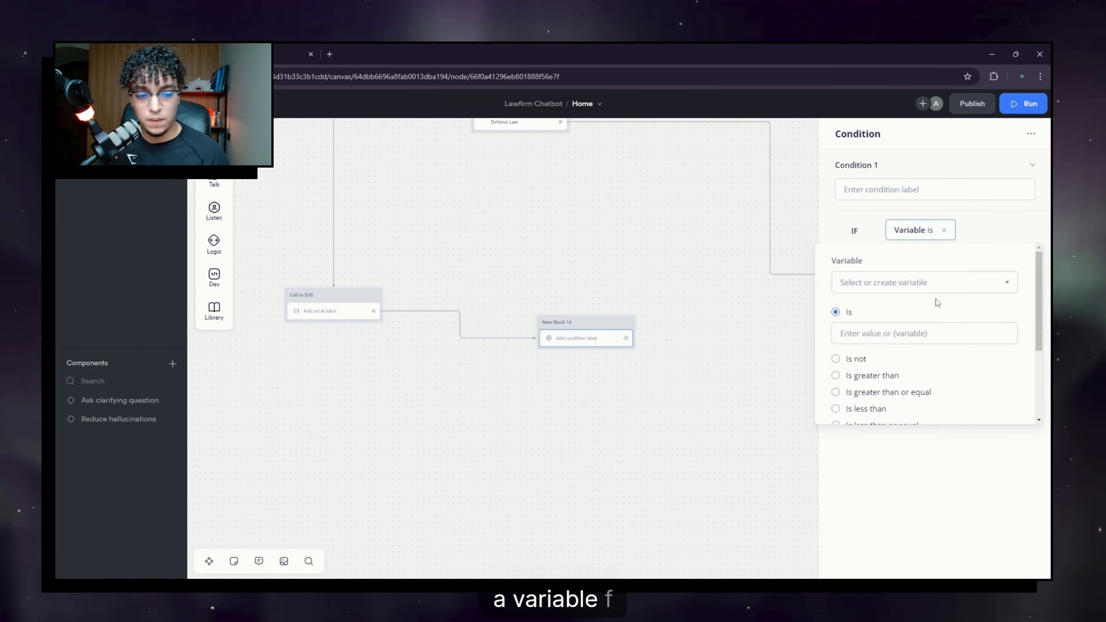
type("EUS")
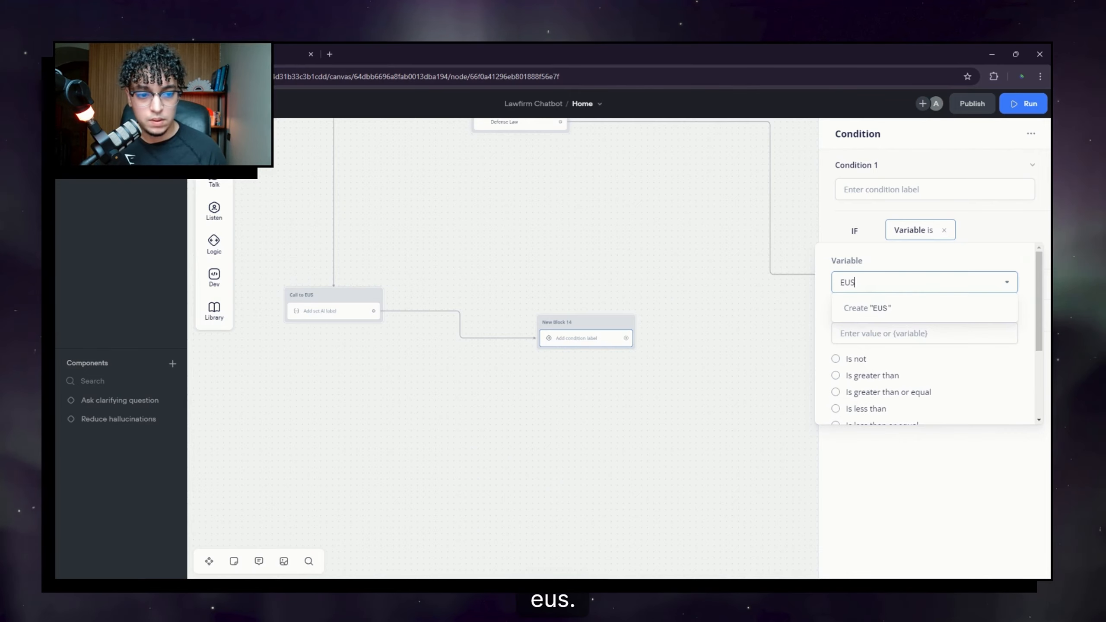
left_click(914, 312)
left_click(588, 310)
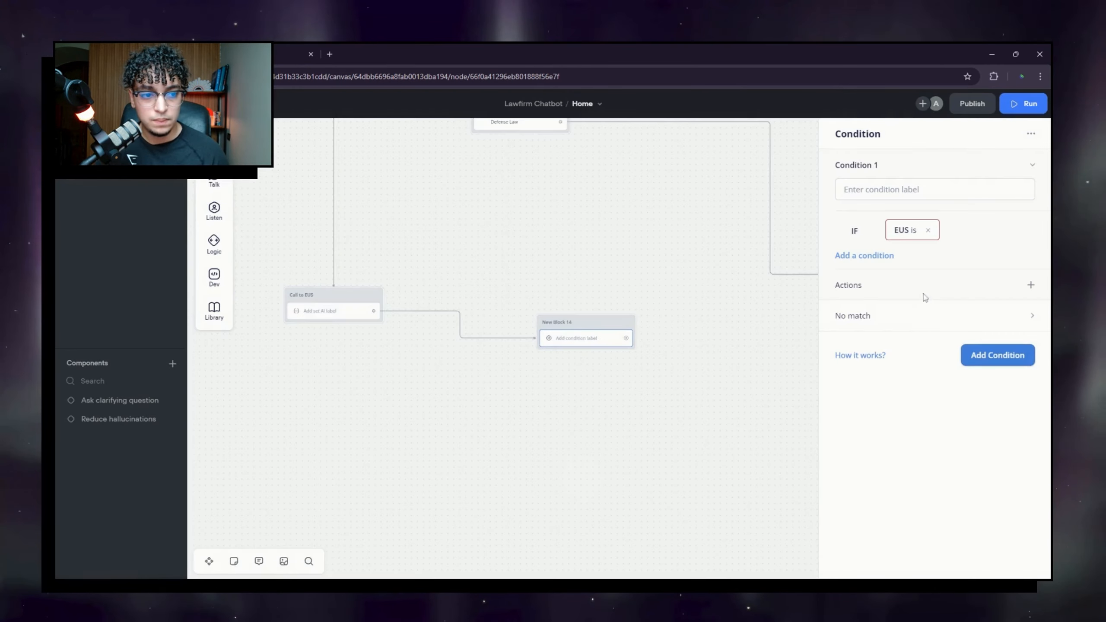
type("lea")
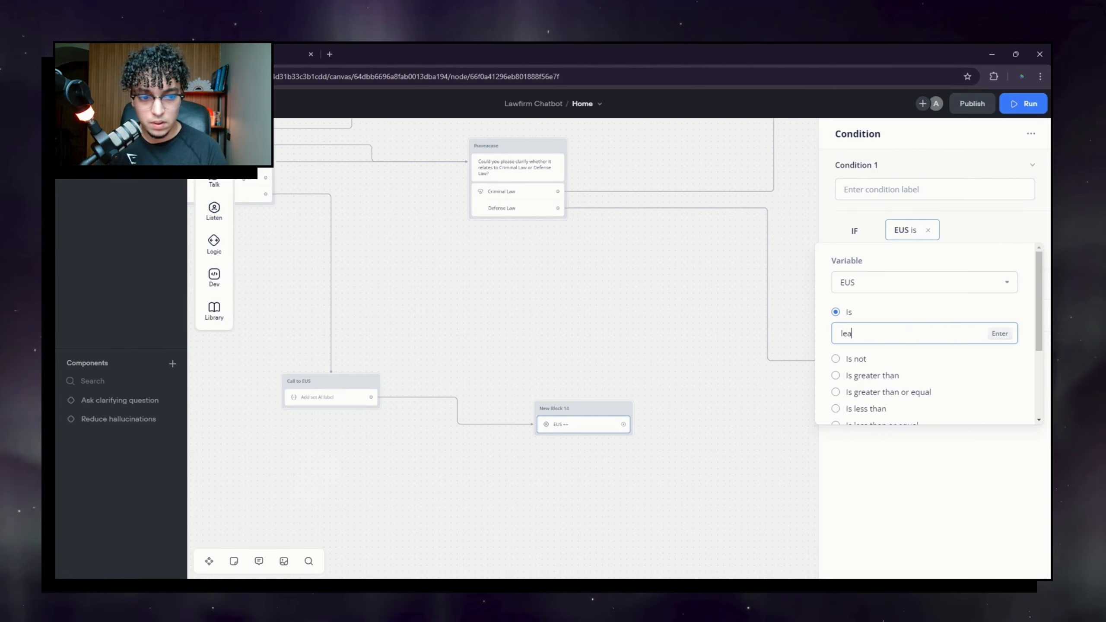
type("rnServices")
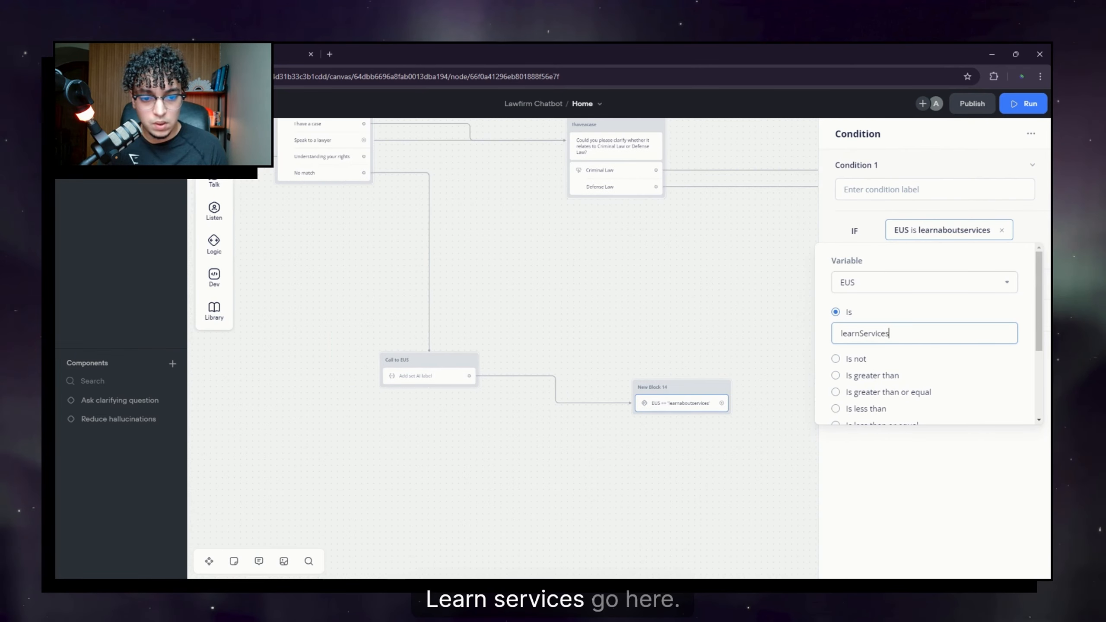
left_click(742, 303)
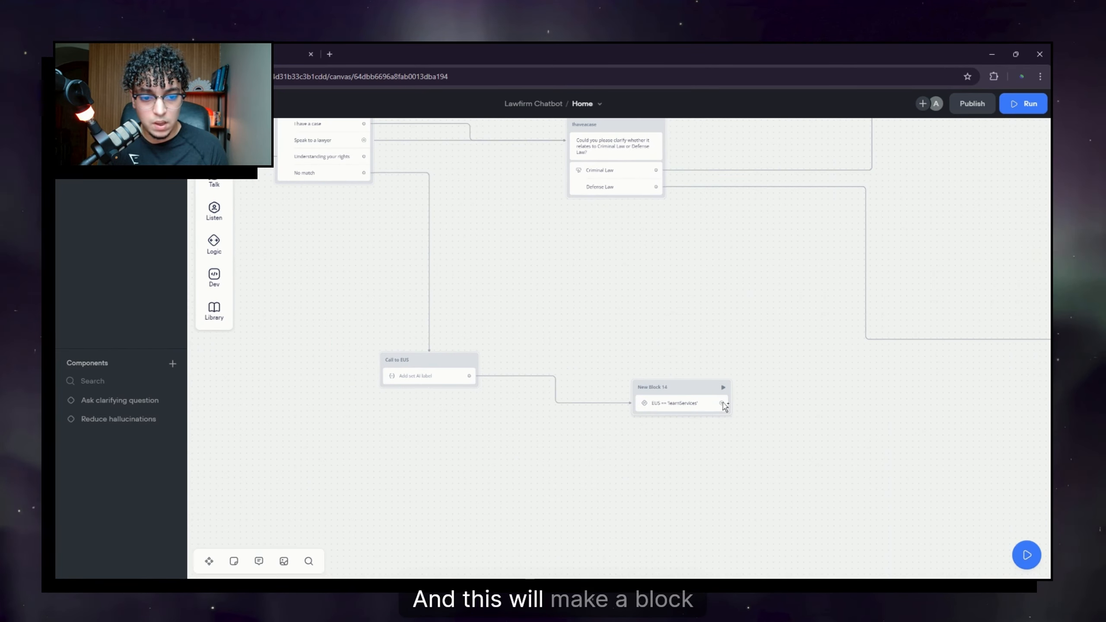
Step: Add a Go to Block action sending that condition to the Learnservices block
left_click_drag(722, 404, 750, 400)
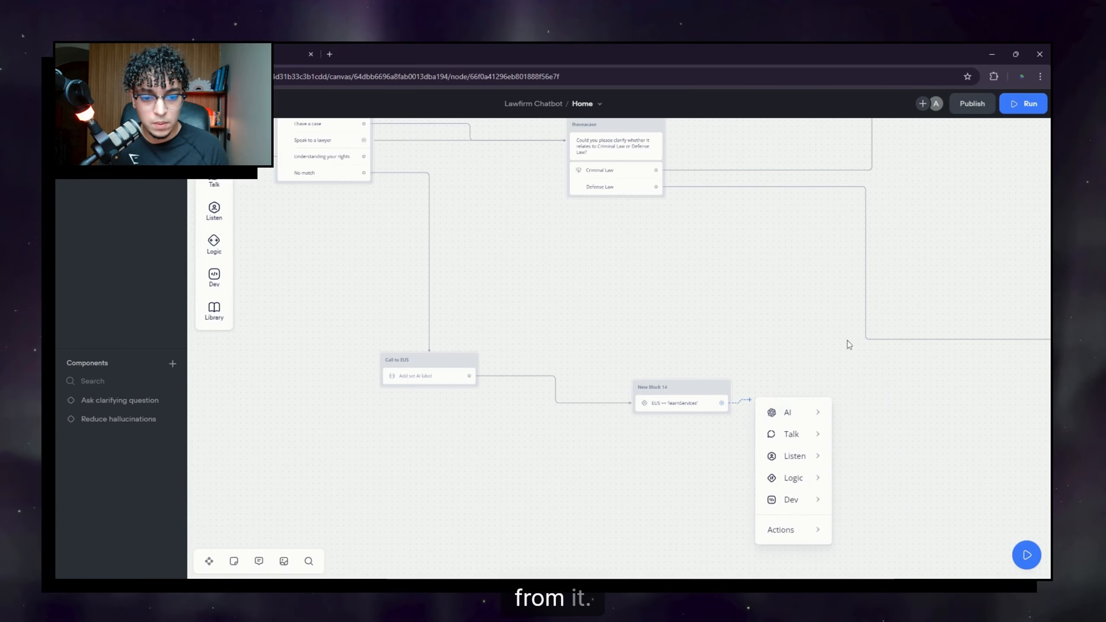
left_click(681, 403)
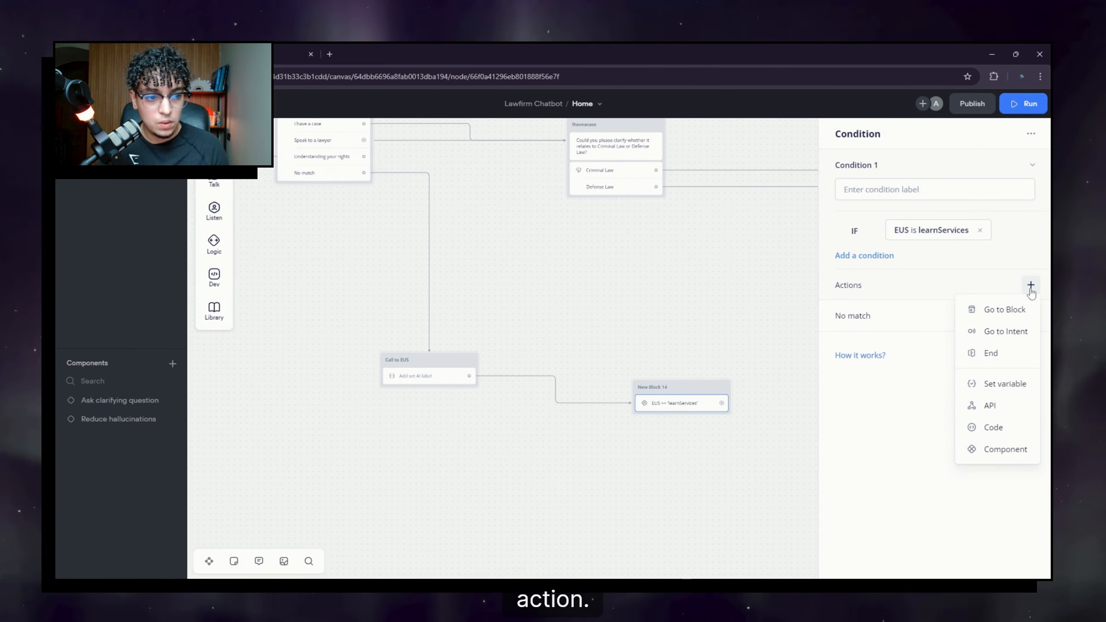
left_click(1005, 309)
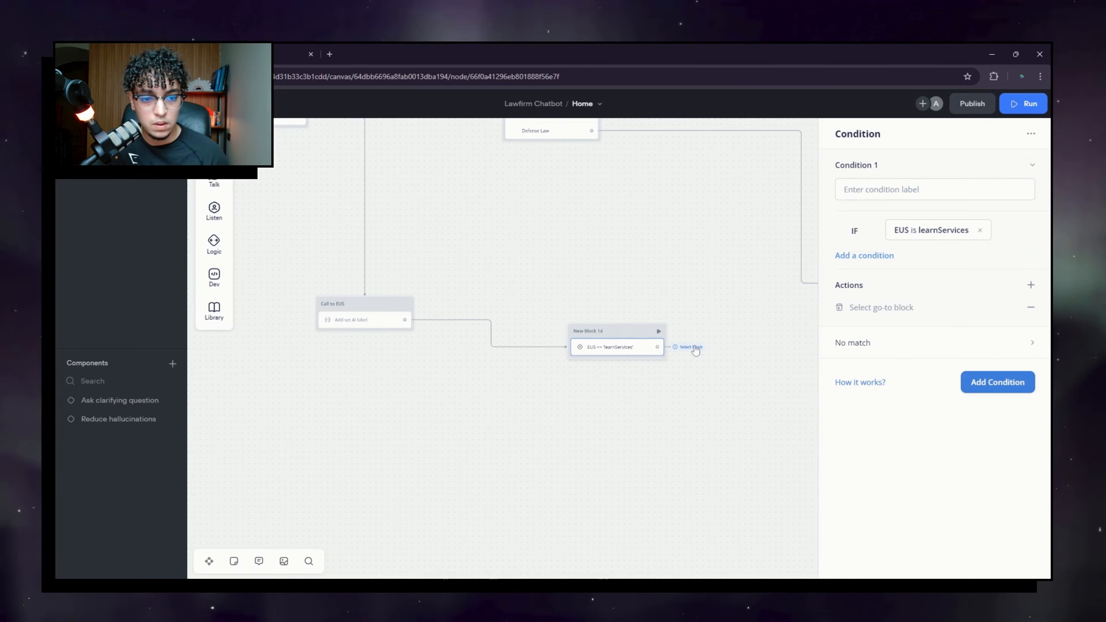
left_click(693, 348)
left_click(799, 326)
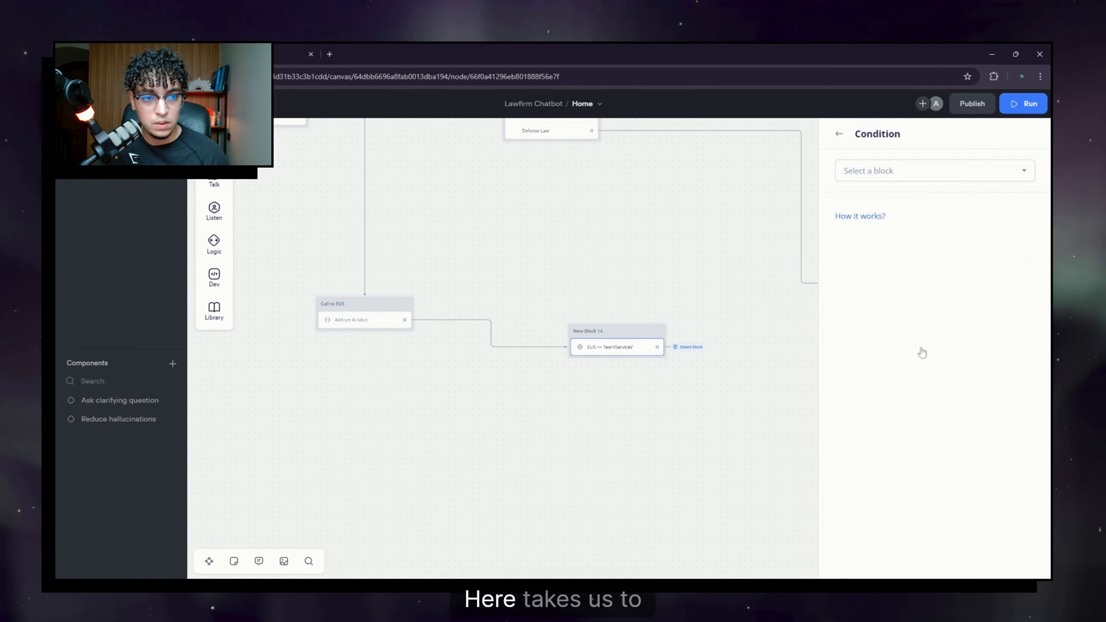
left_click(890, 172)
type("lear")
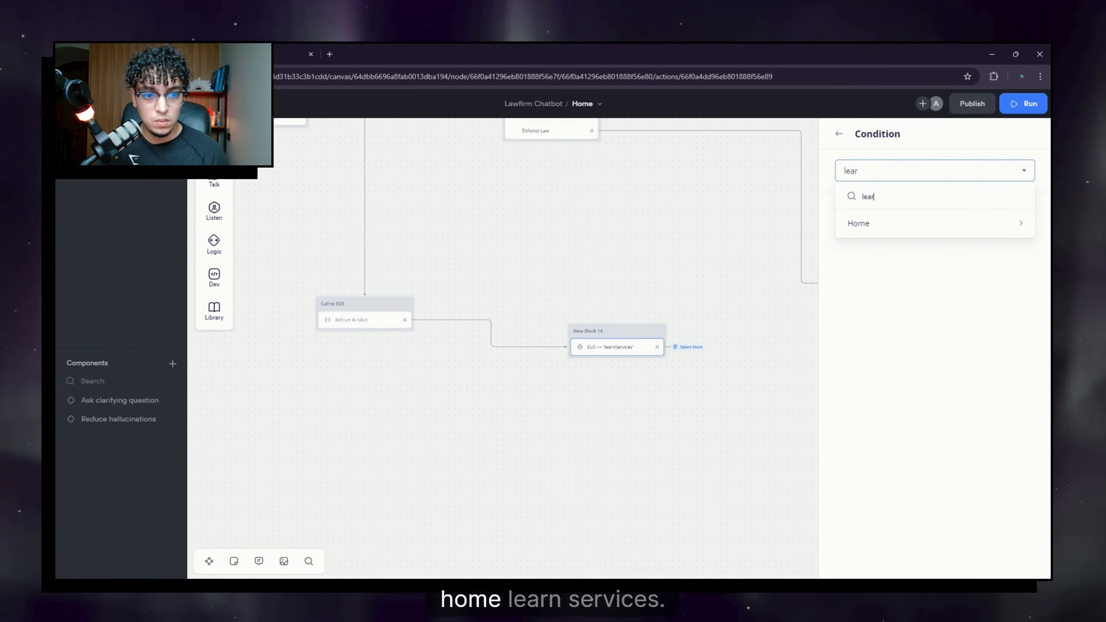
mouse_move(932, 223)
left_click(795, 223)
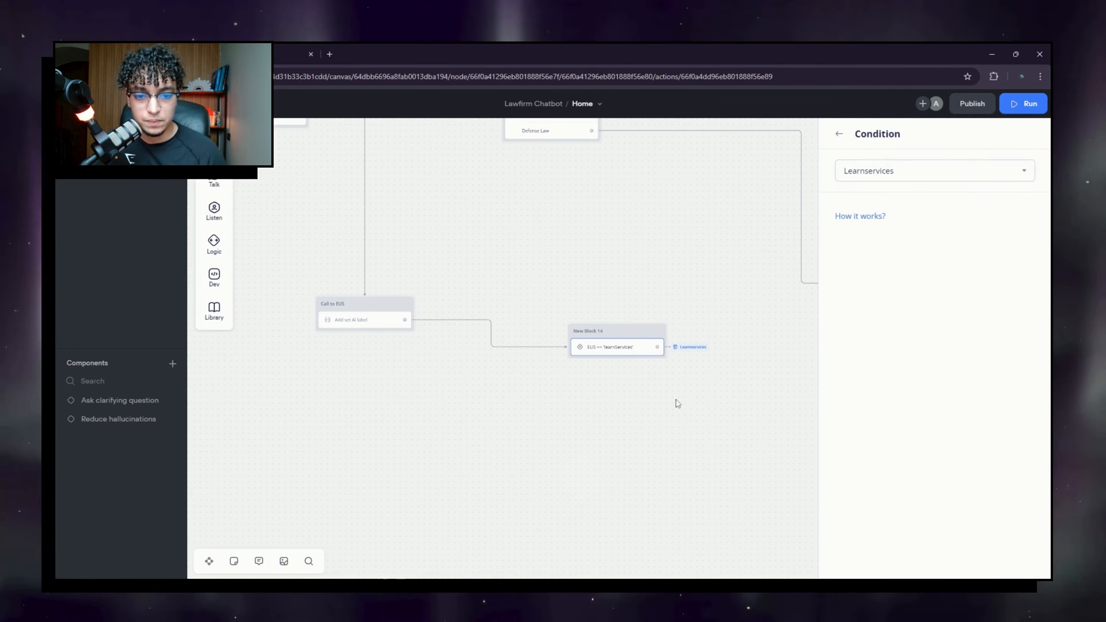
left_click(663, 418)
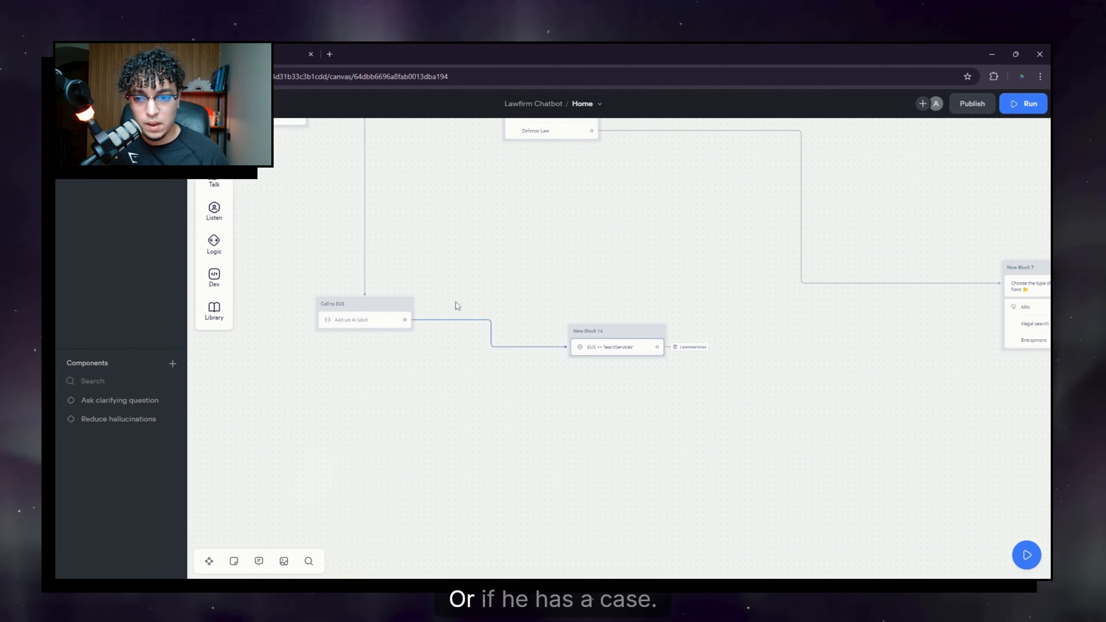
Step: Check the ihaveaCase category name in the Call to EUS prompt
left_click_drag(457, 305, 713, 435)
left_click(393, 336)
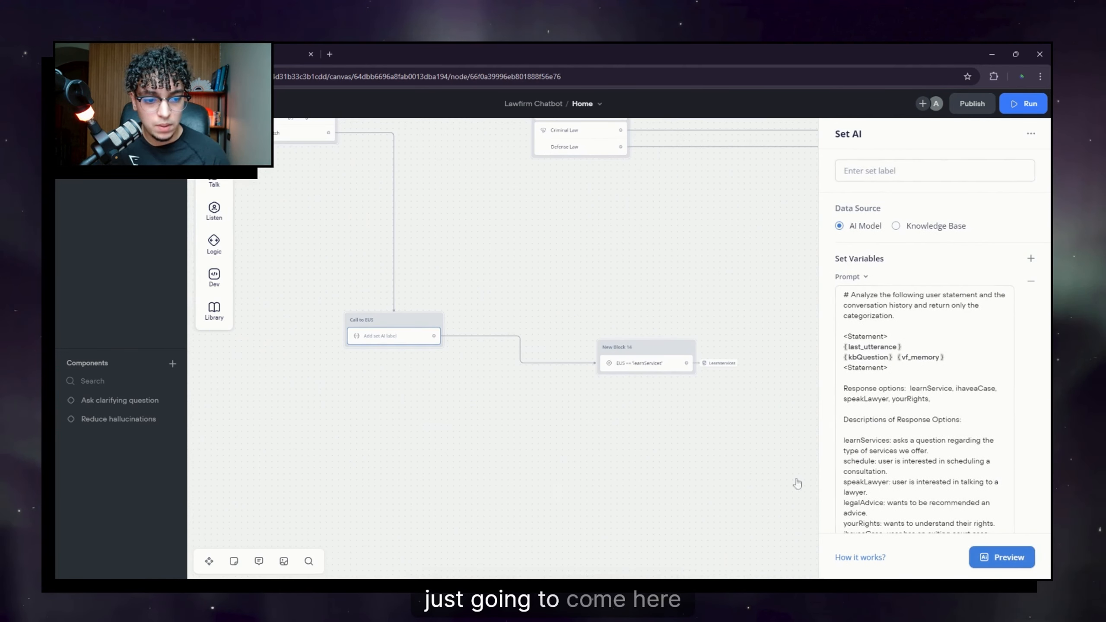
scroll(932, 393, "down", 2)
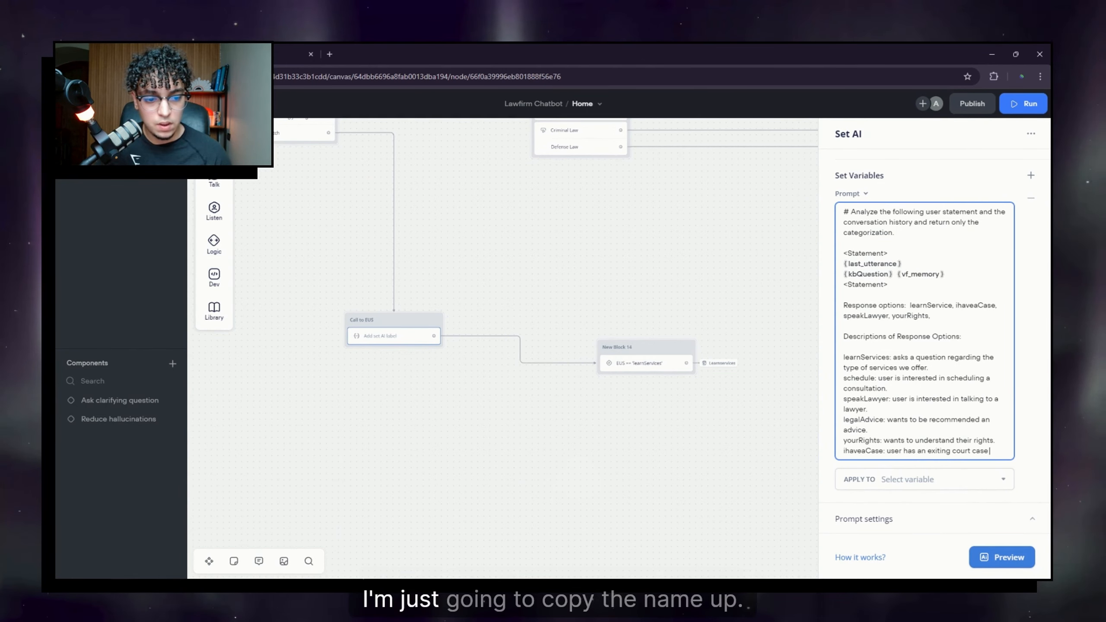
left_click(883, 451)
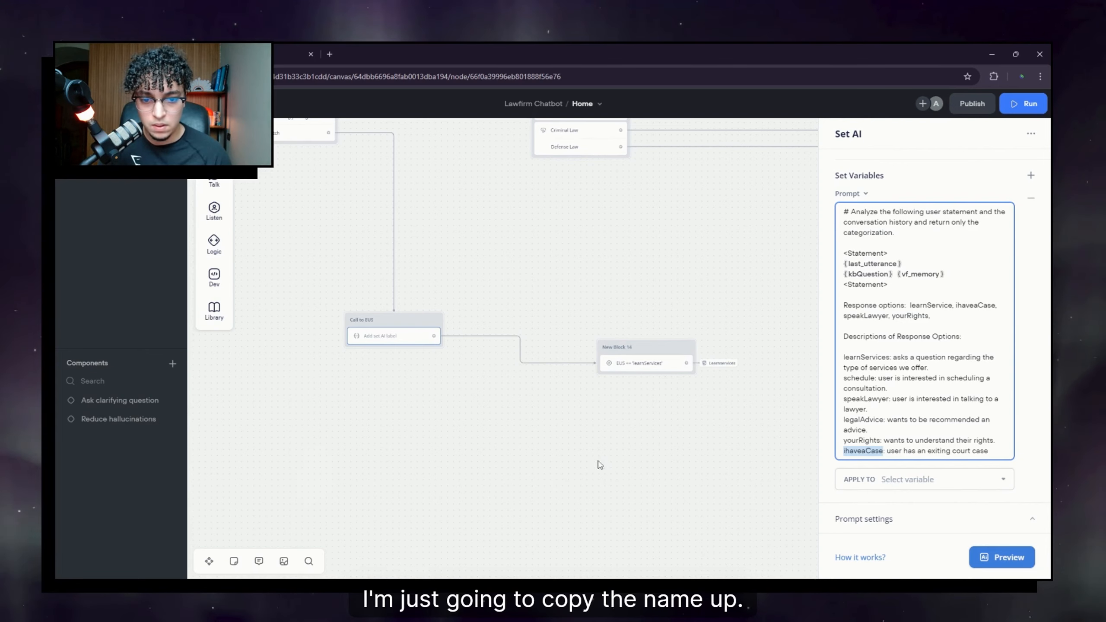
left_click(617, 427)
Step: Add Condition 2 to New Block 14 checking that EUS is ihaveaCase
left_click(660, 366)
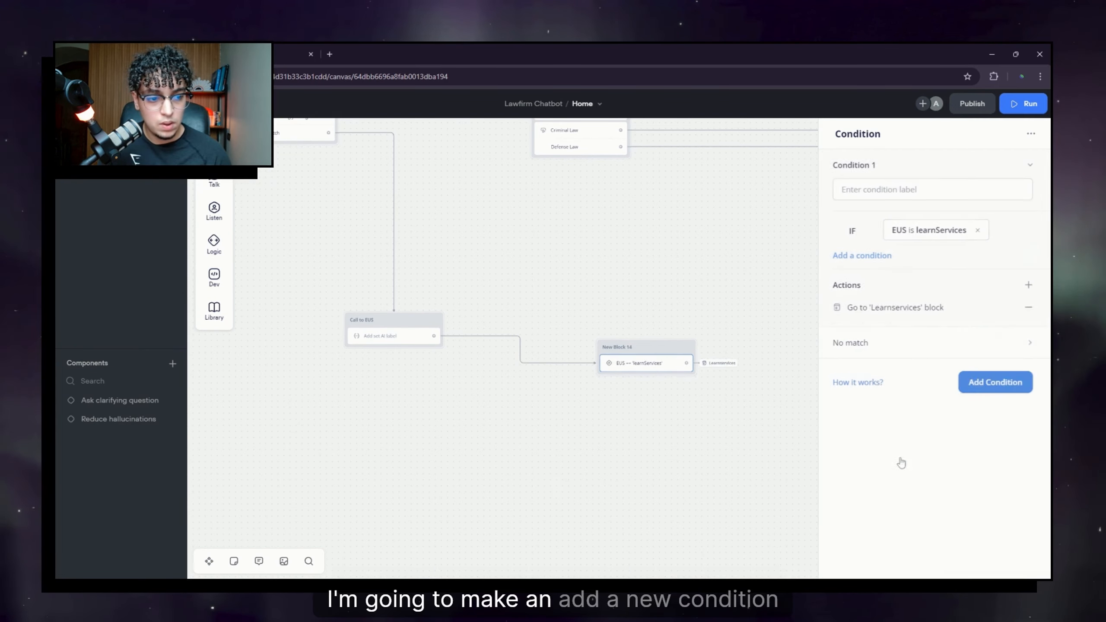
left_click(1007, 390)
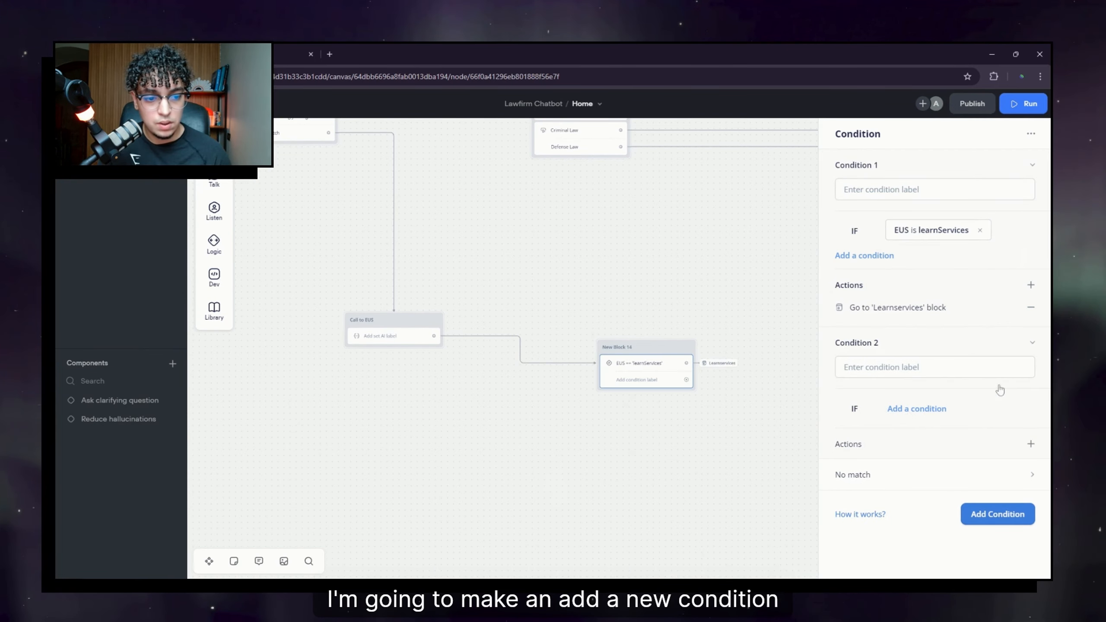
left_click(912, 408)
left_click(924, 428)
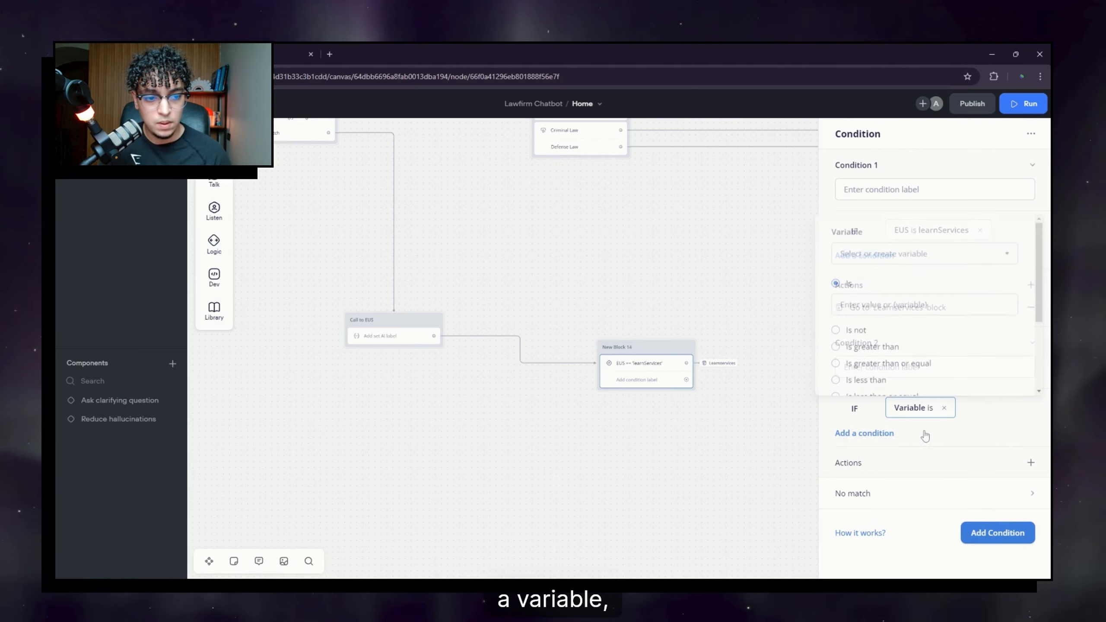
left_click(910, 253)
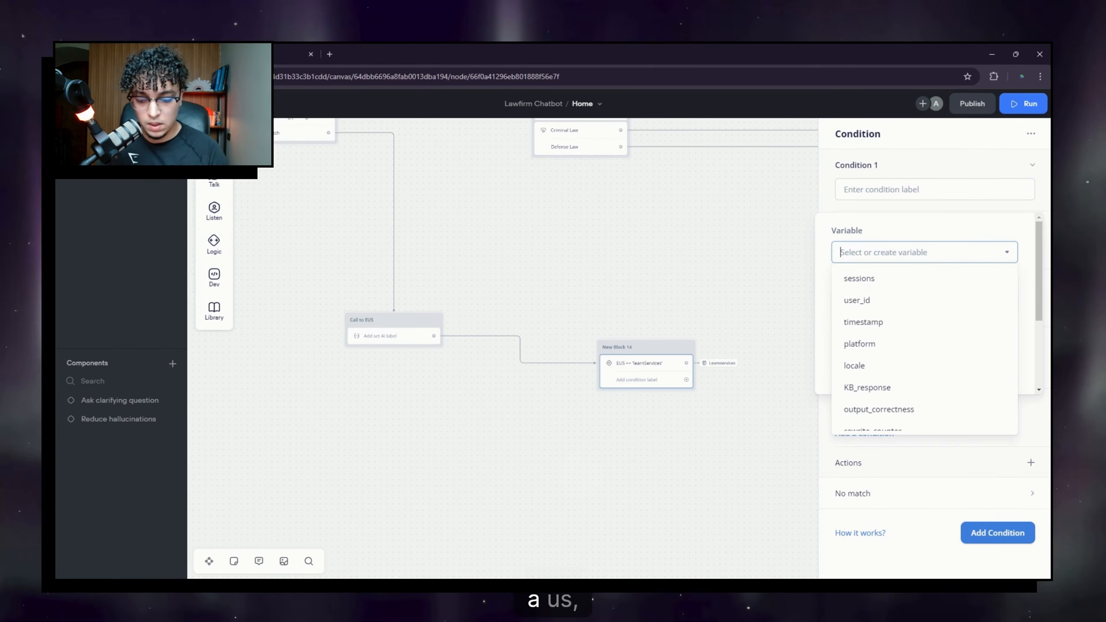
type("eus")
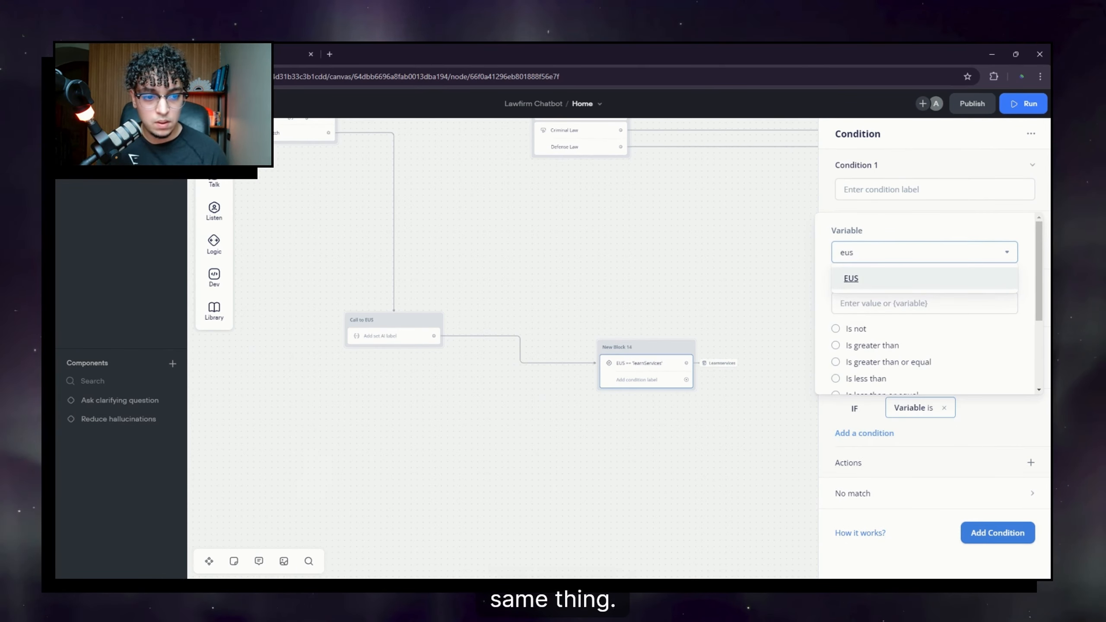
left_click(851, 279)
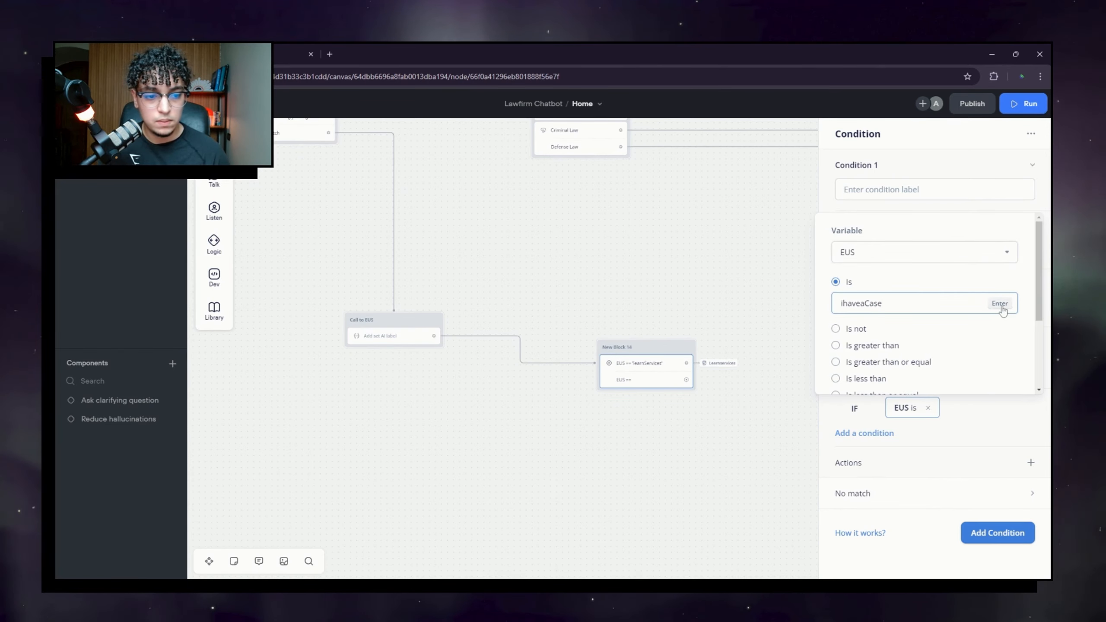
left_click(1000, 304)
left_click(1009, 420)
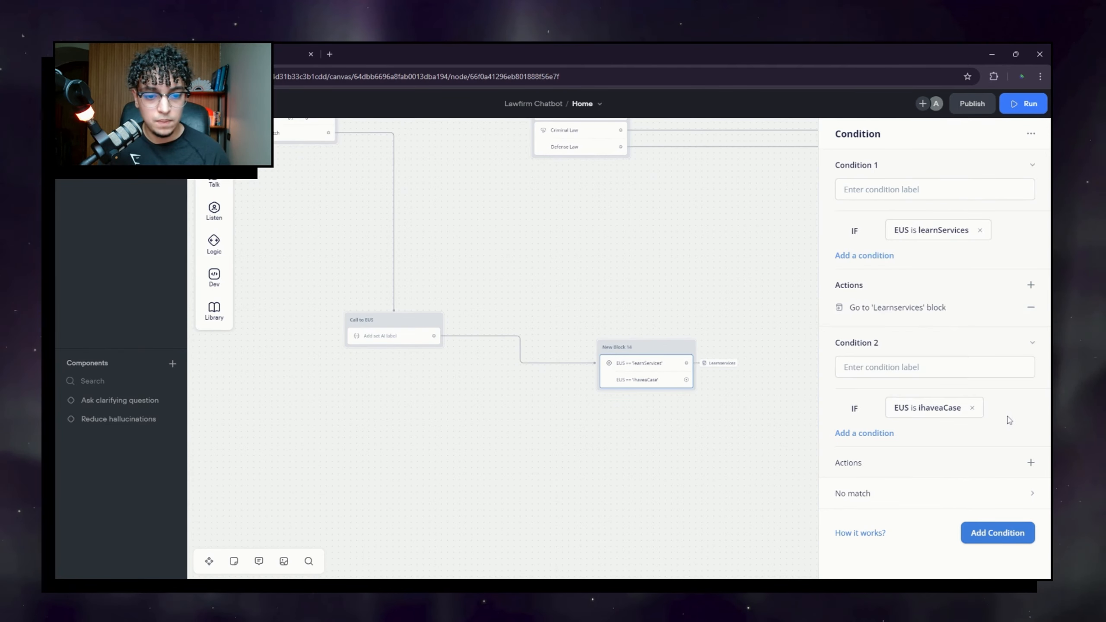
left_click_drag(543, 259, 525, 288)
left_click(524, 287)
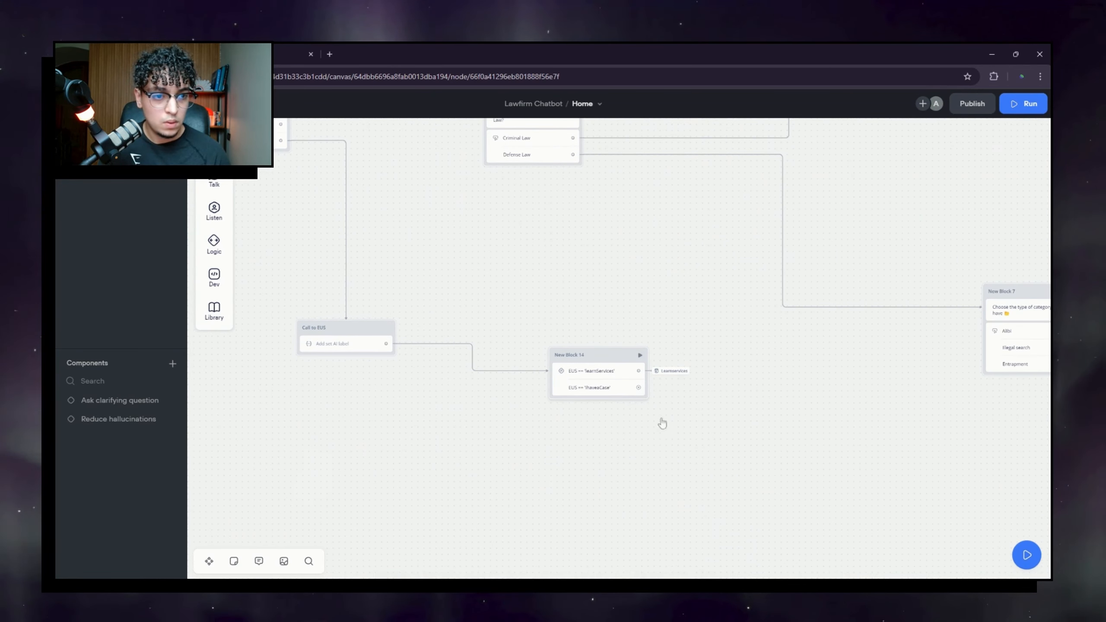
Step: Make Condition 2 jump to the Ihaveacase block
left_click(599, 387)
left_click(906, 196)
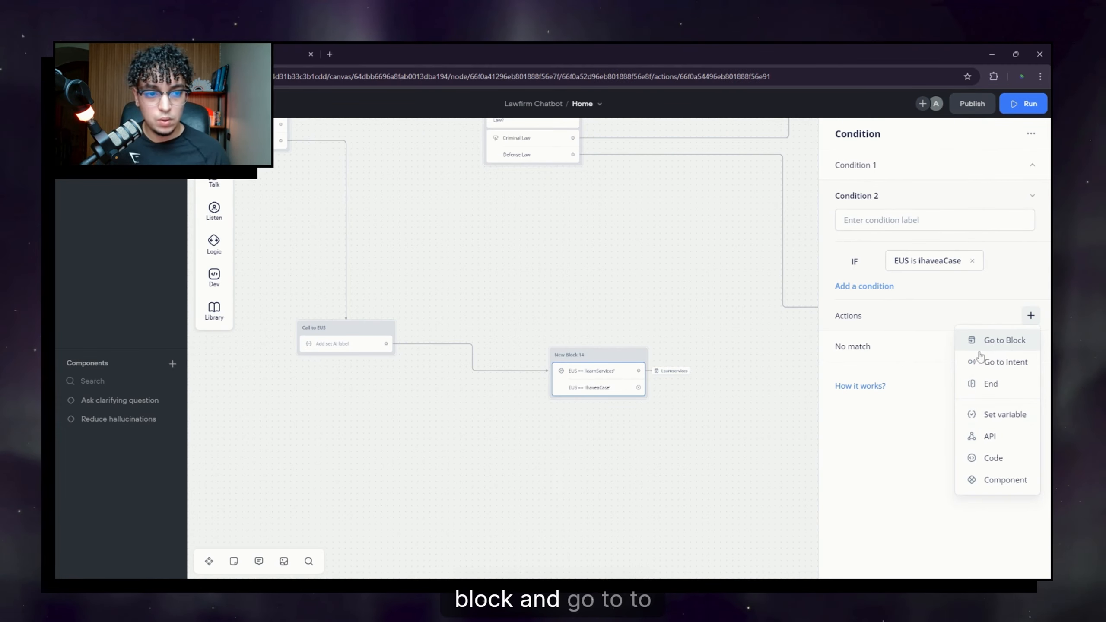
left_click(979, 351)
type("ih")
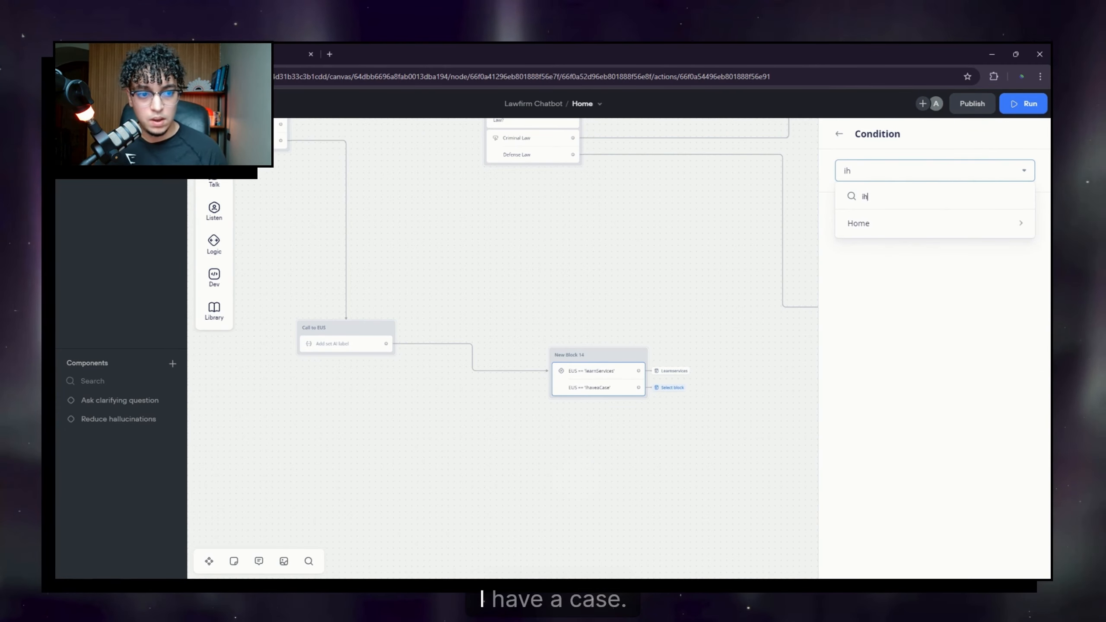
mouse_move(867, 223)
left_click(821, 223)
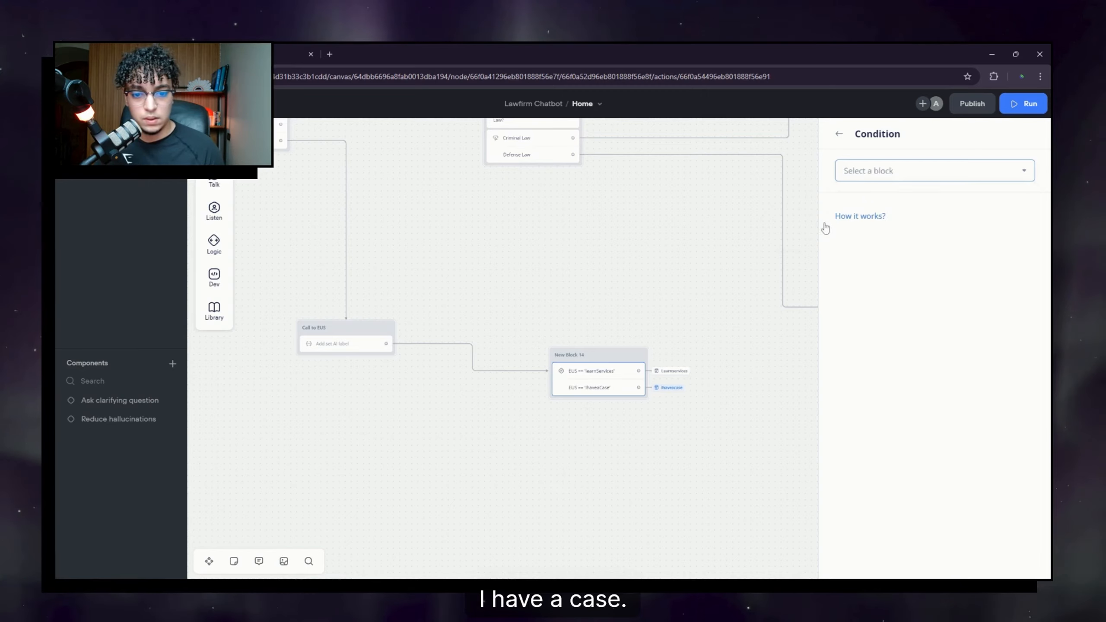
Step: Create ihaveaCase as a variable from Condition 2's value
left_click(742, 417)
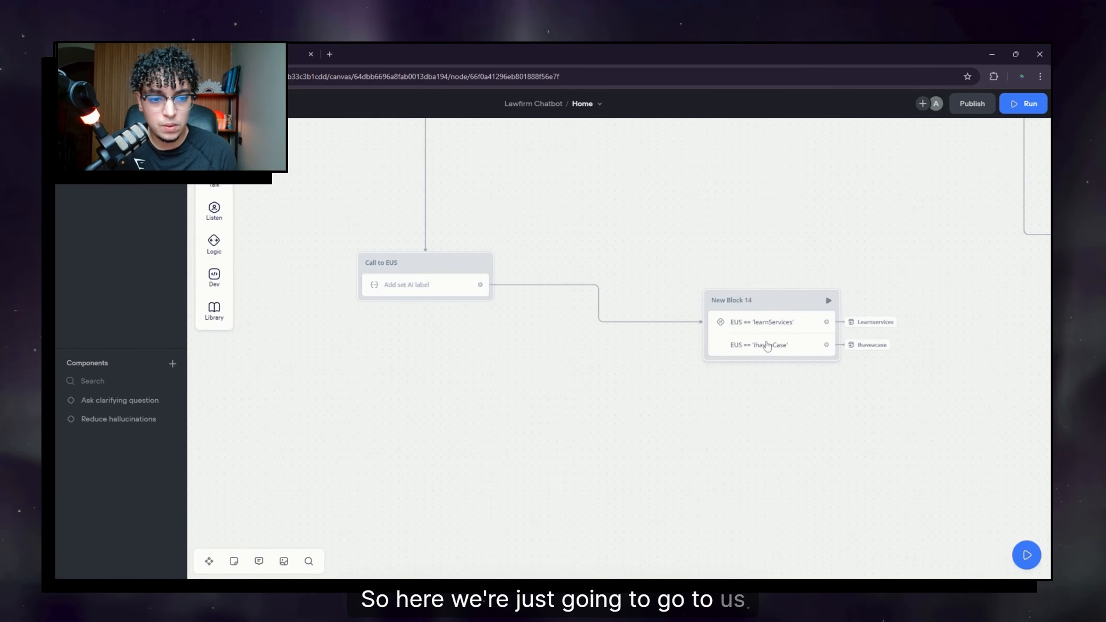
left_click(768, 346)
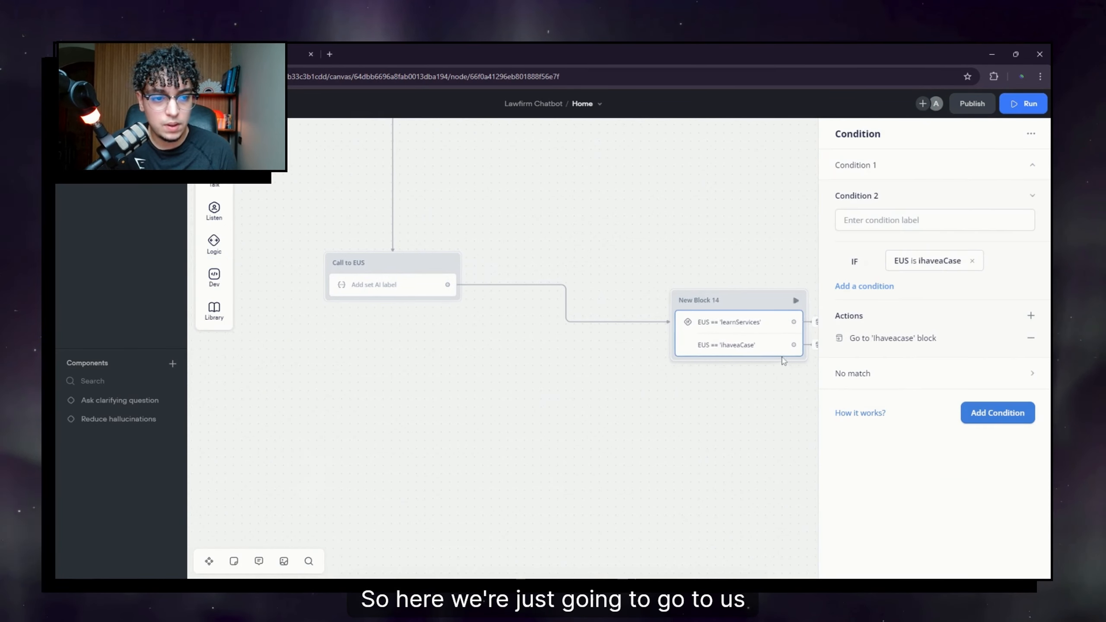
left_click(931, 265)
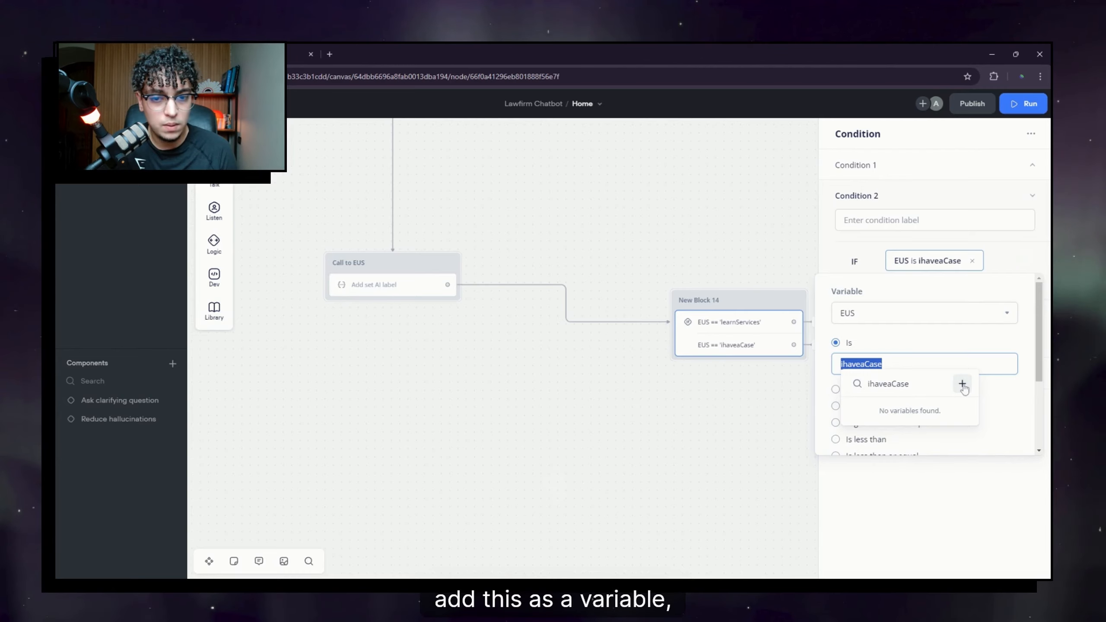
left_click(962, 384)
left_click(589, 312)
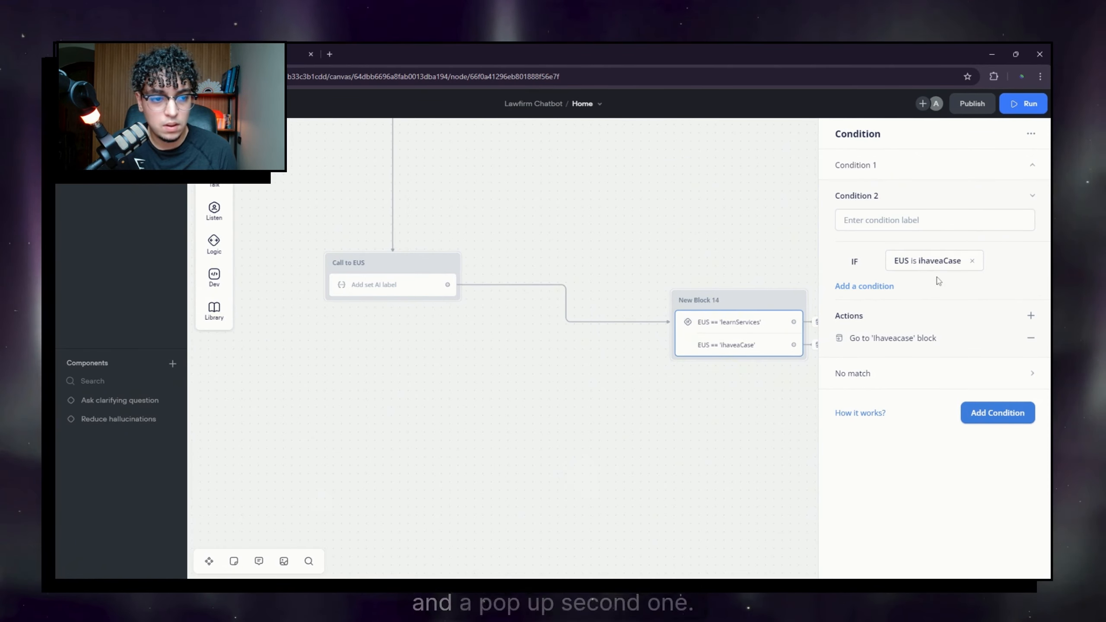
left_click(1030, 194)
Step: Create learnServices as a variable from Condition 1's value
left_click(1020, 165)
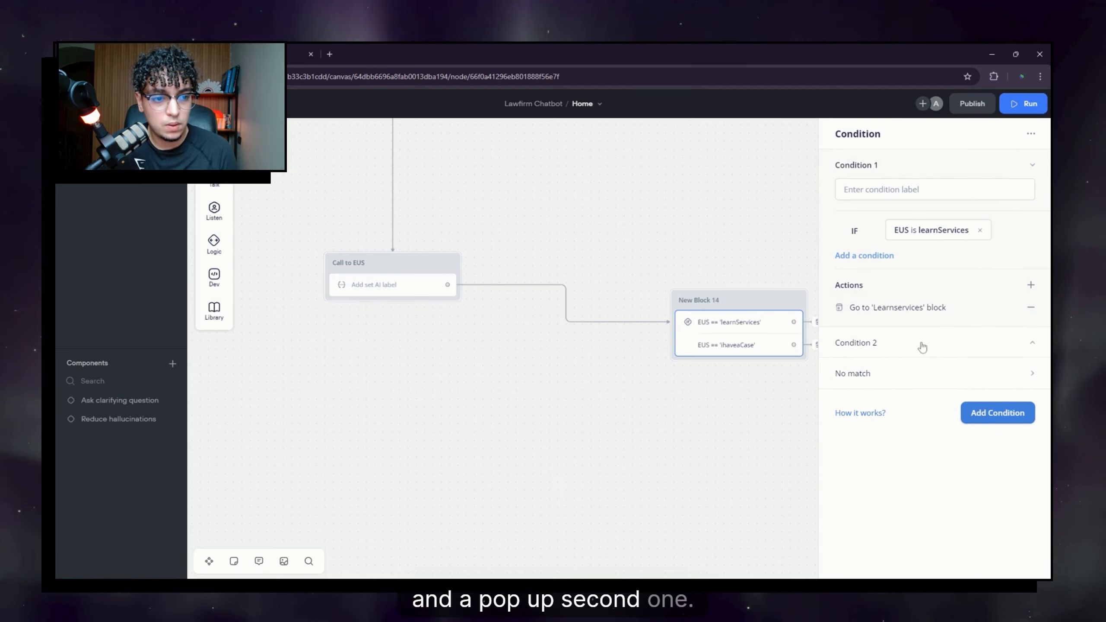
left_click(911, 310)
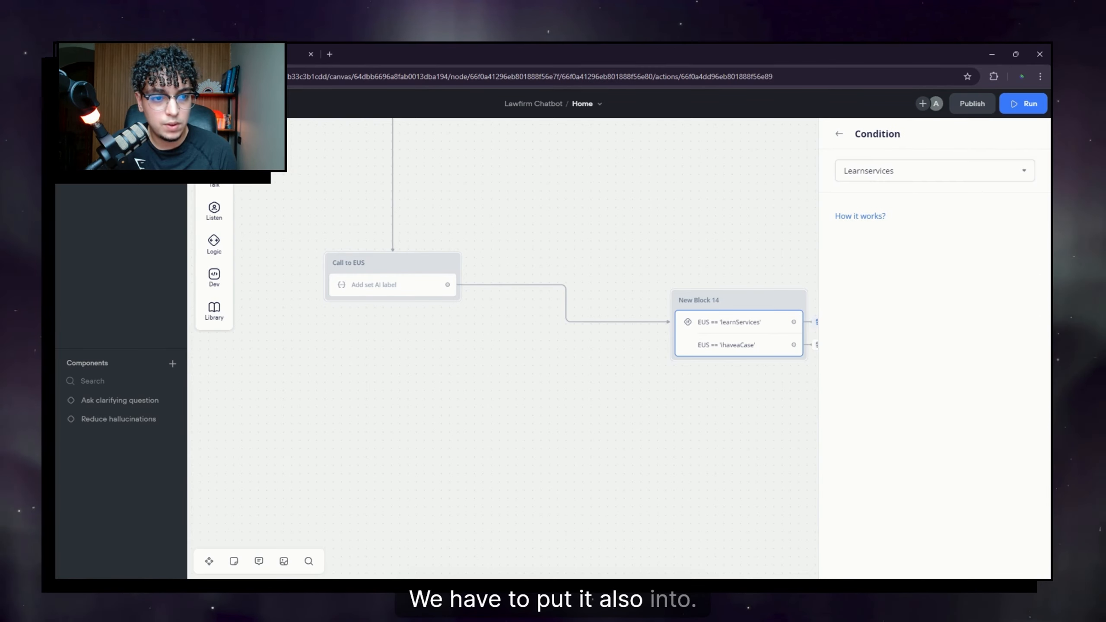
left_click(839, 134)
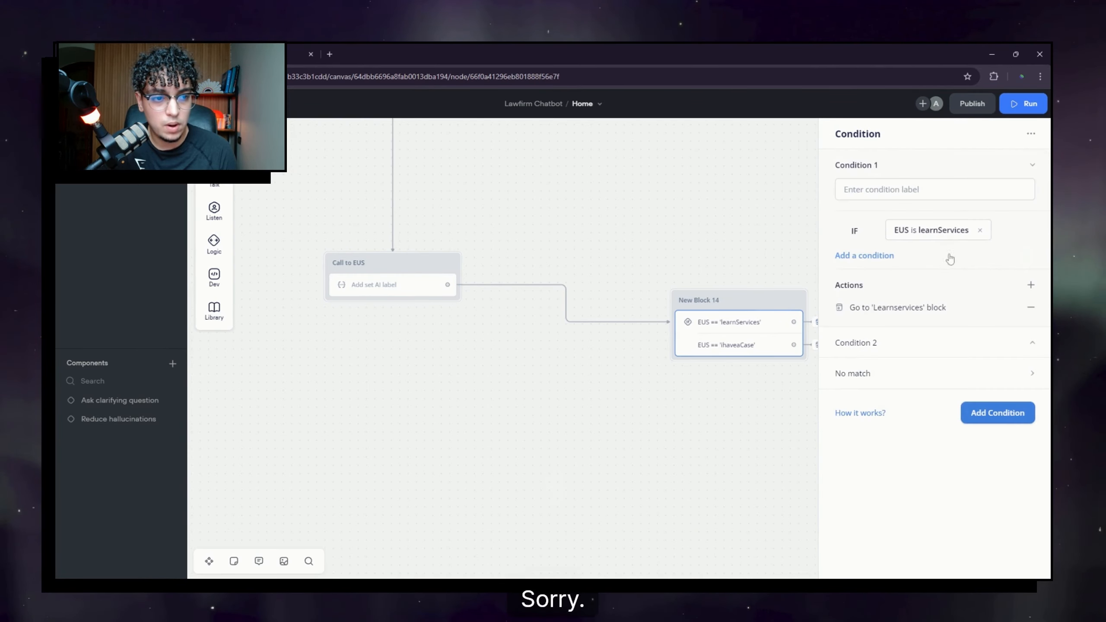
left_click(936, 229)
left_click(906, 333)
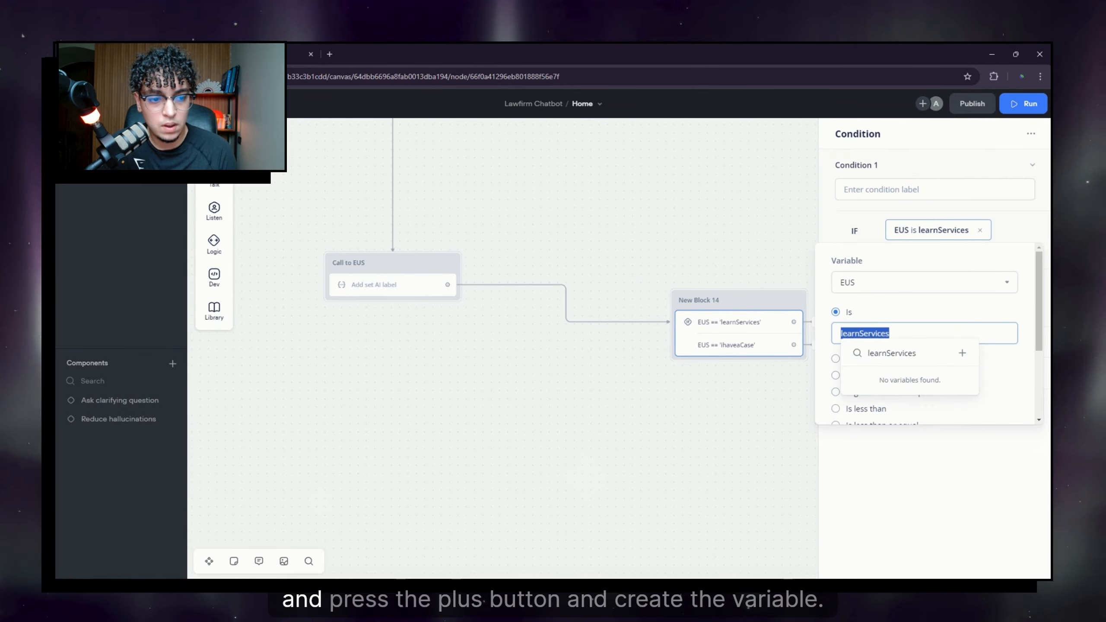
left_click(964, 352)
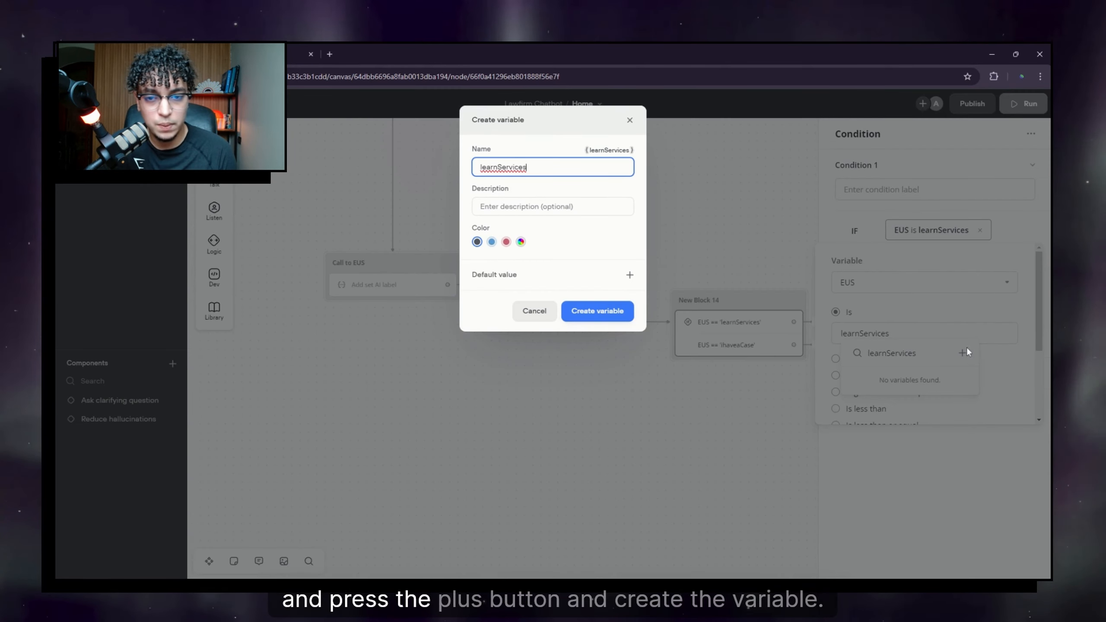
left_click(619, 318)
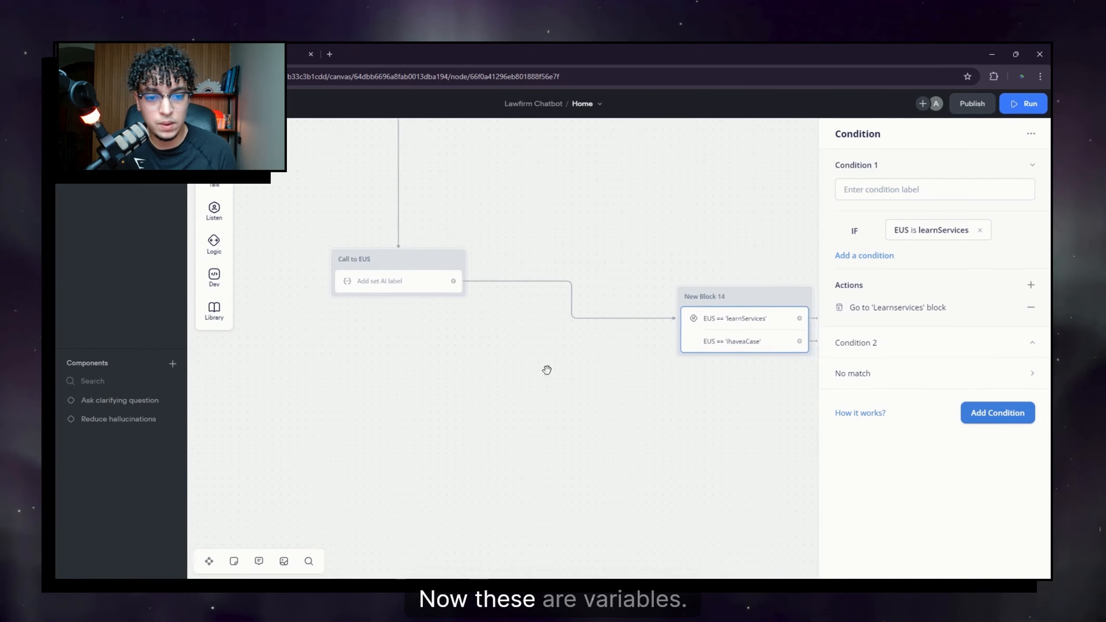
left_click(547, 370)
scroll(701, 414, "up", 8)
scroll(702, 414, "left", 8)
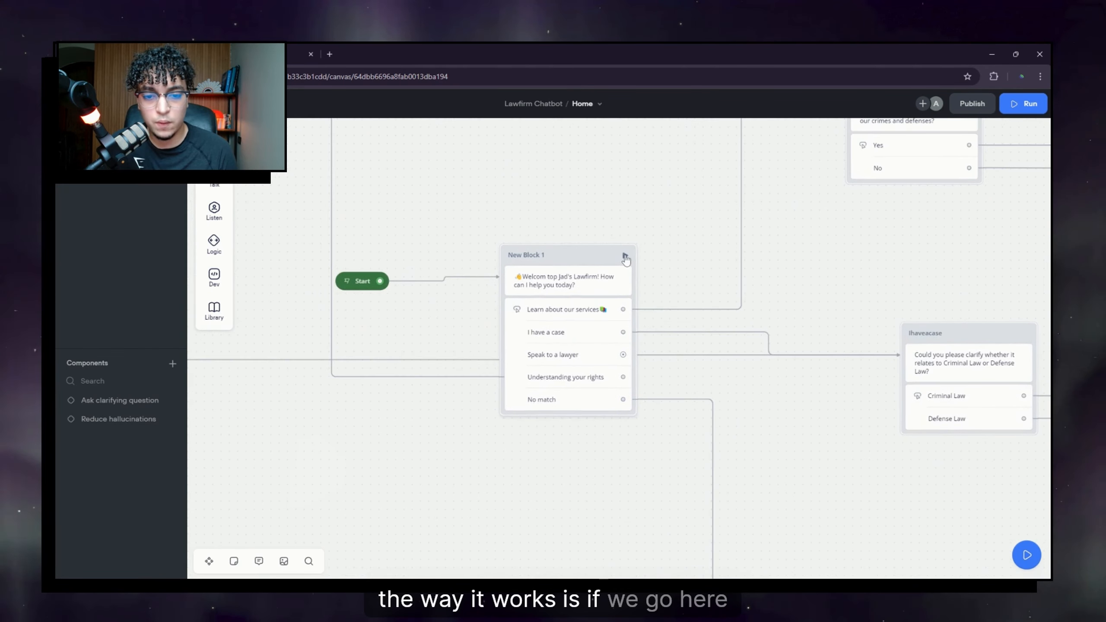
Step: Run a prototype test and send 'I have committed a crime'
left_click(625, 255)
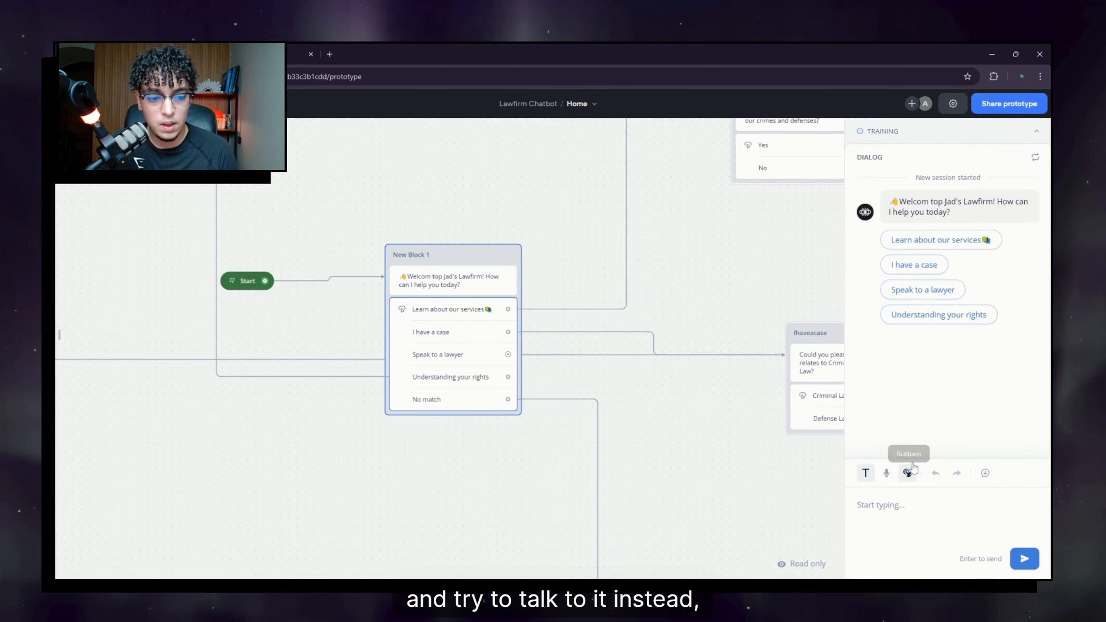
type("I have commit")
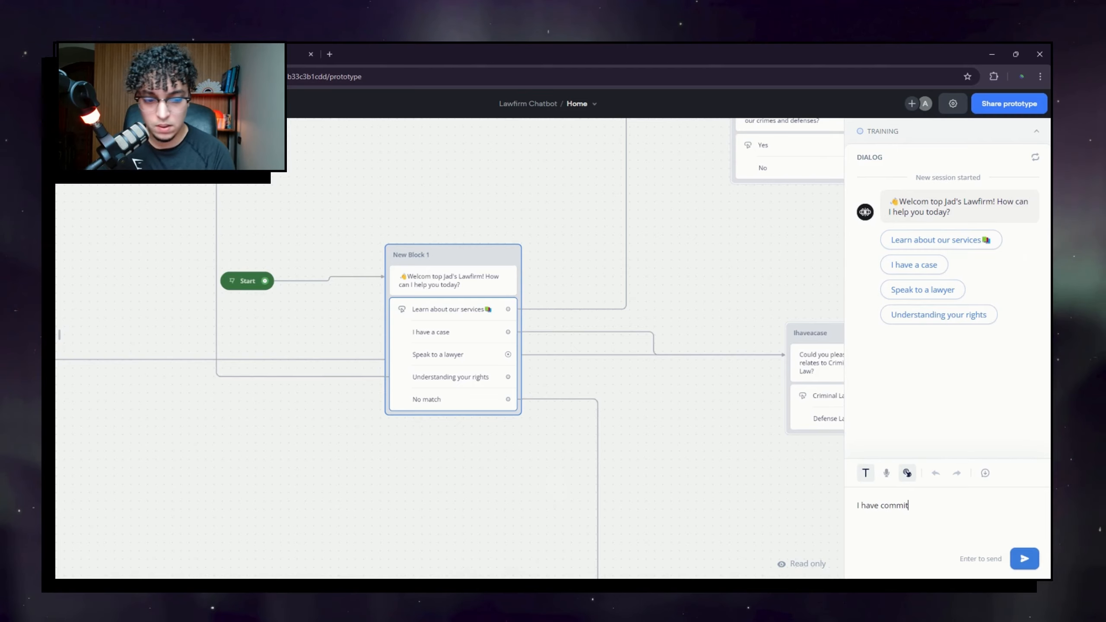
type("ted a crime")
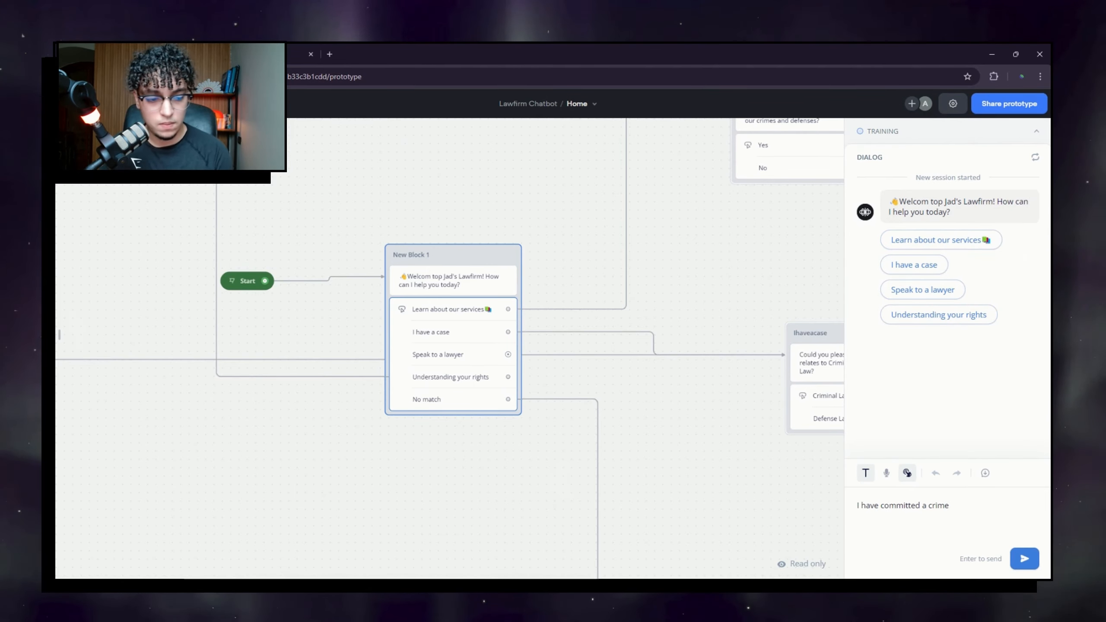
key("Return")
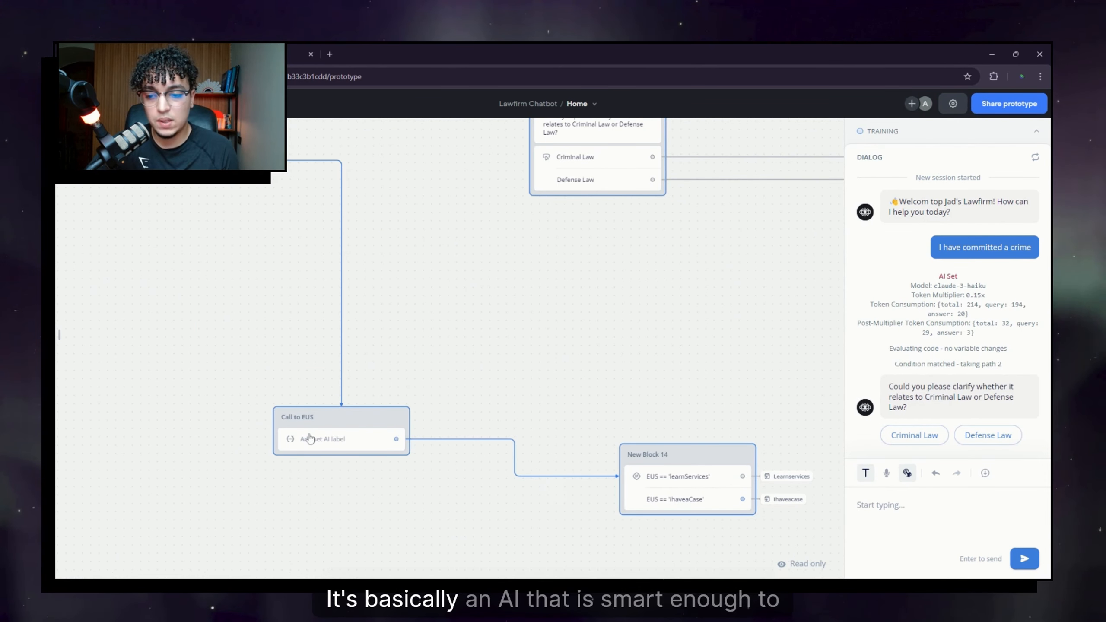
Step: Trace the routing and jump to the block asking Criminal Law or Defense Law
left_click_drag(303, 307, 386, 301)
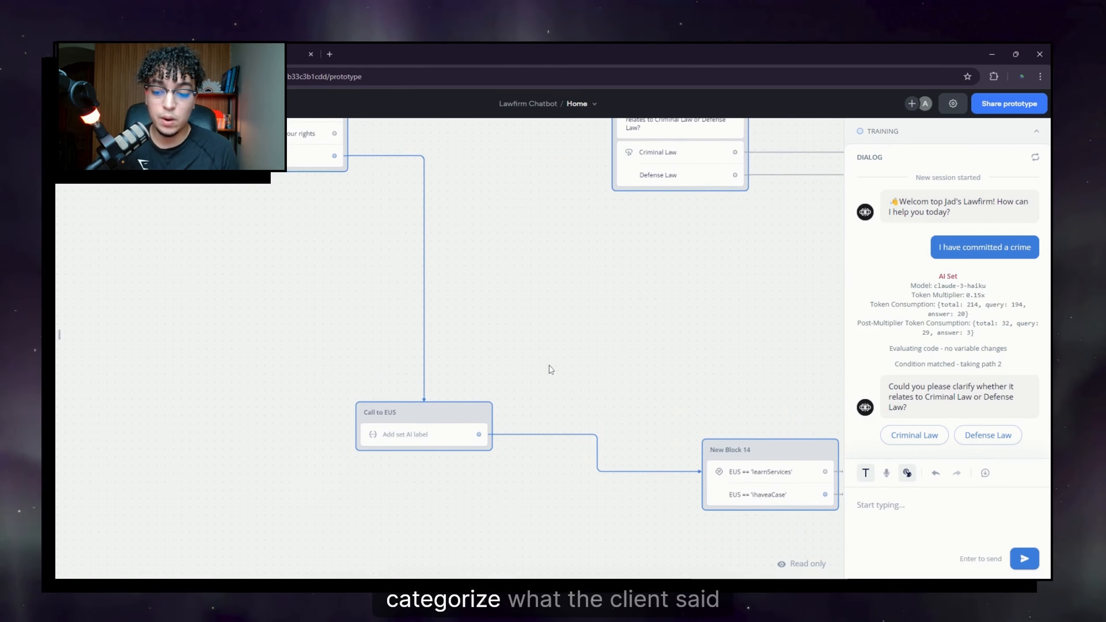
left_click_drag(551, 349, 321, 264)
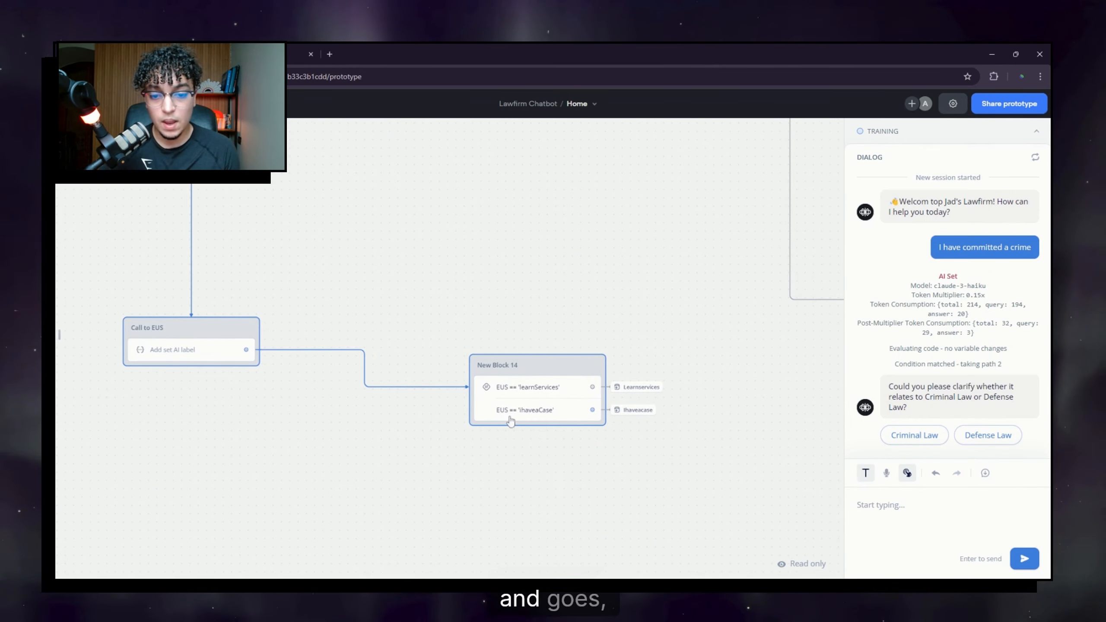
left_click_drag(563, 427, 533, 343)
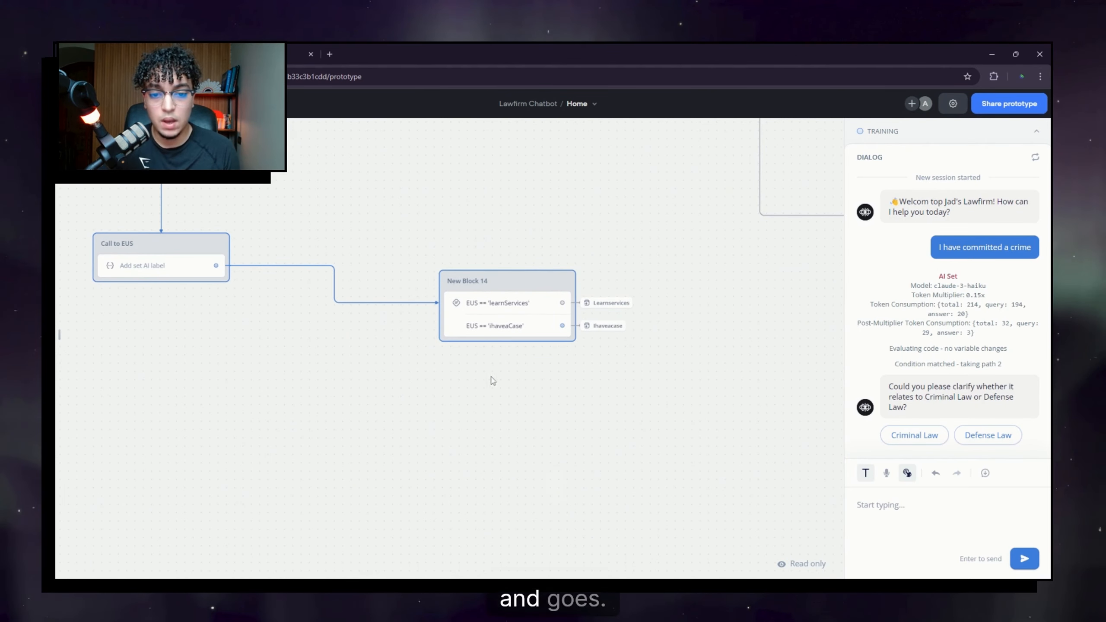
left_click_drag(492, 381, 479, 445)
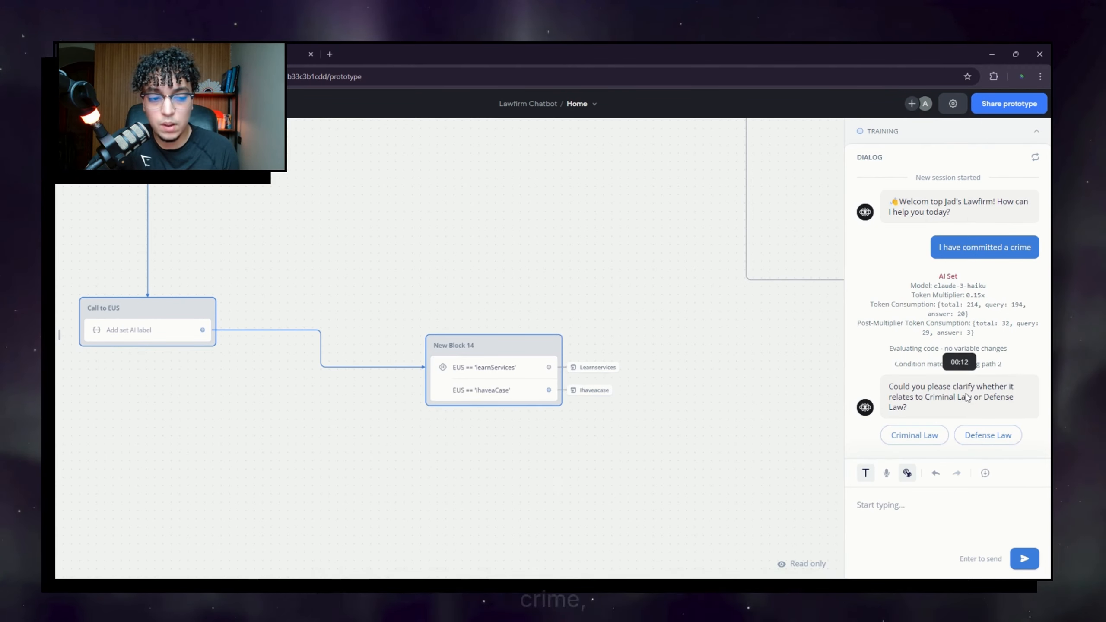
left_click(938, 400)
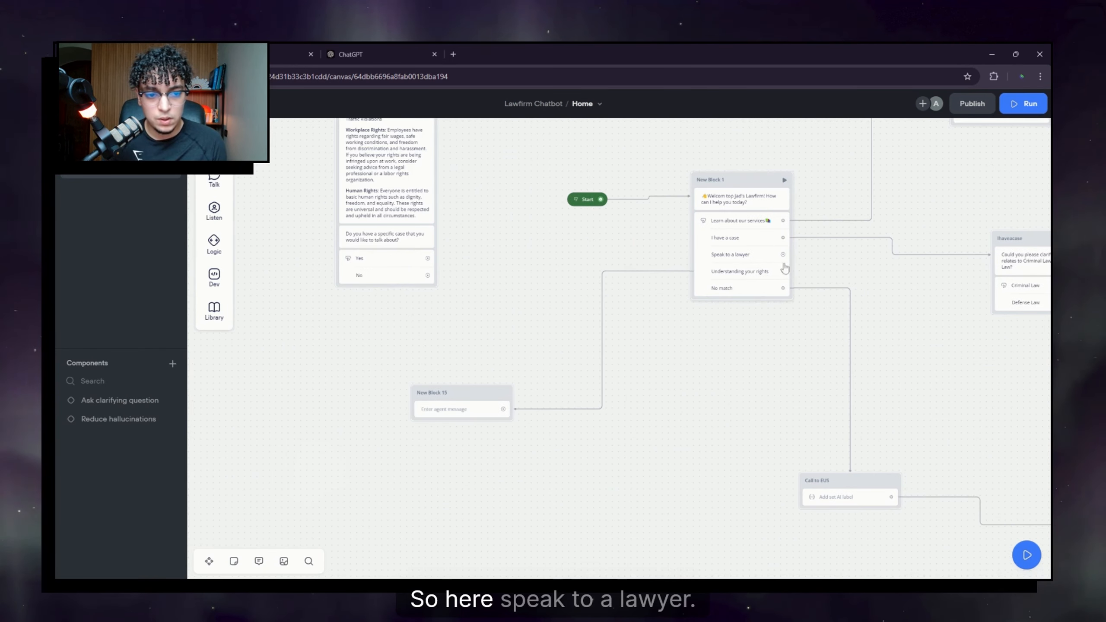
Step: Link 'Speak to a lawyer' to a new message holding the firm's contact details, leaving the email unlinked
left_click_drag(783, 254, 325, 395)
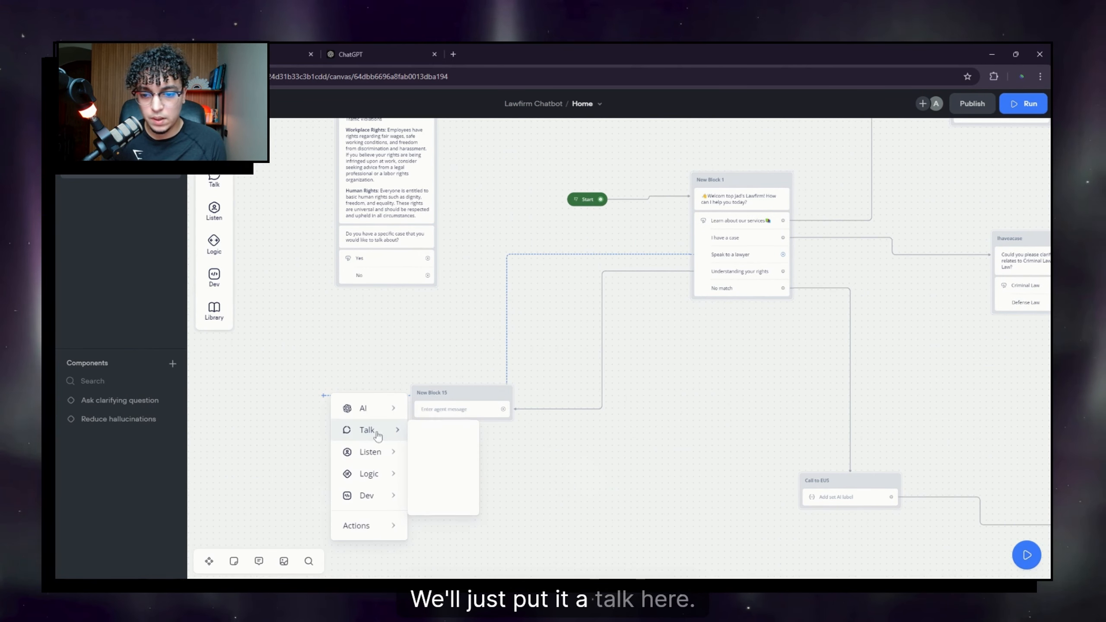
mouse_move(374, 430)
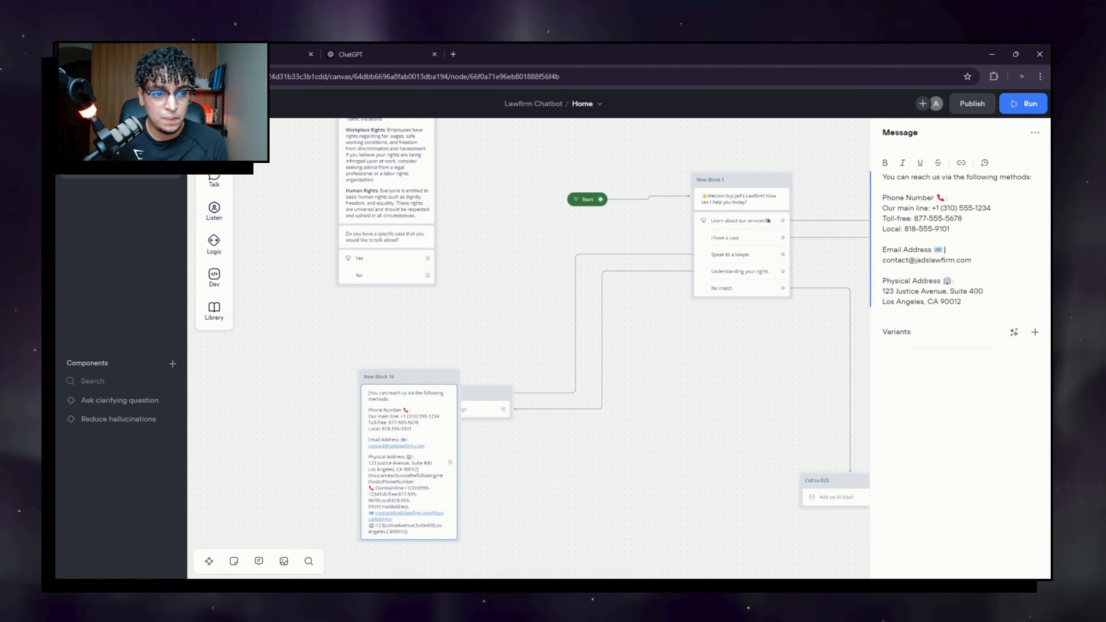
left_click_drag(972, 261, 883, 261)
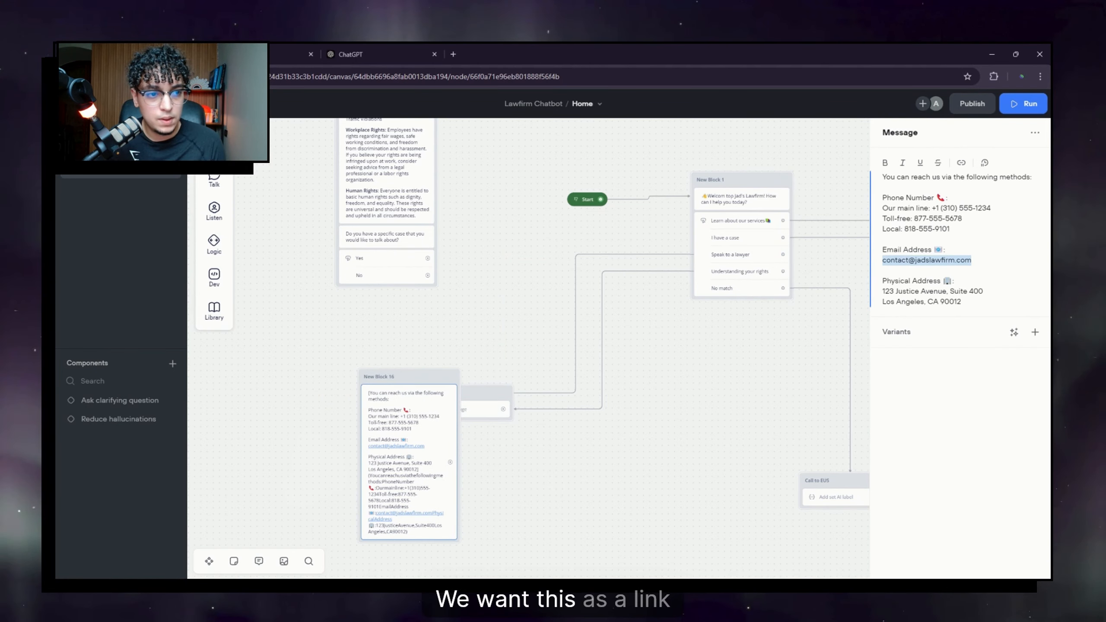
left_click(961, 164)
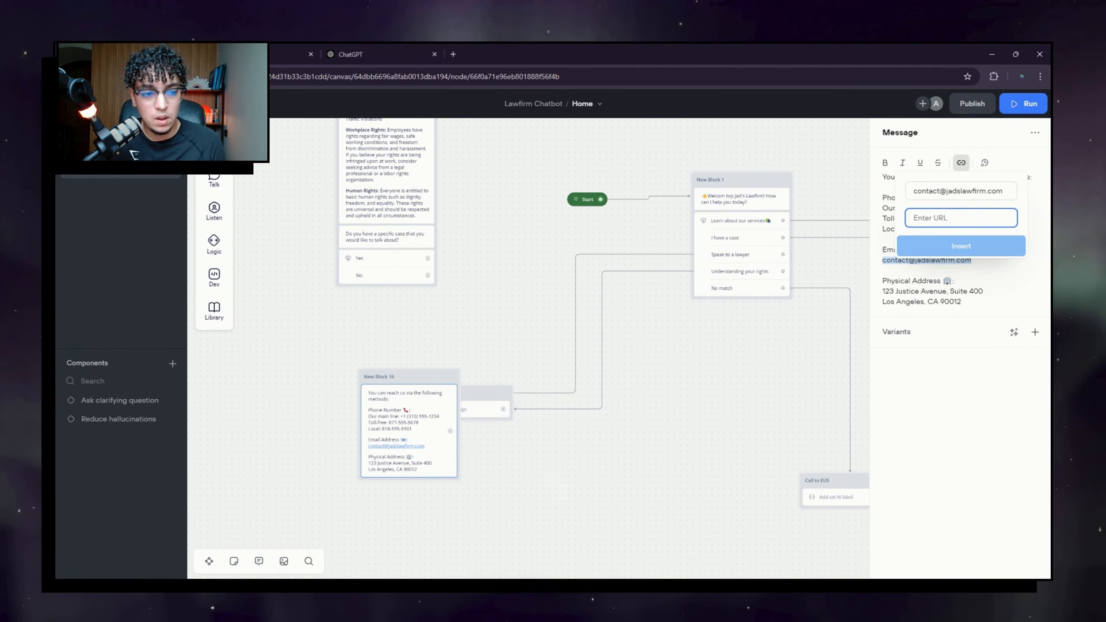
left_click(1021, 263)
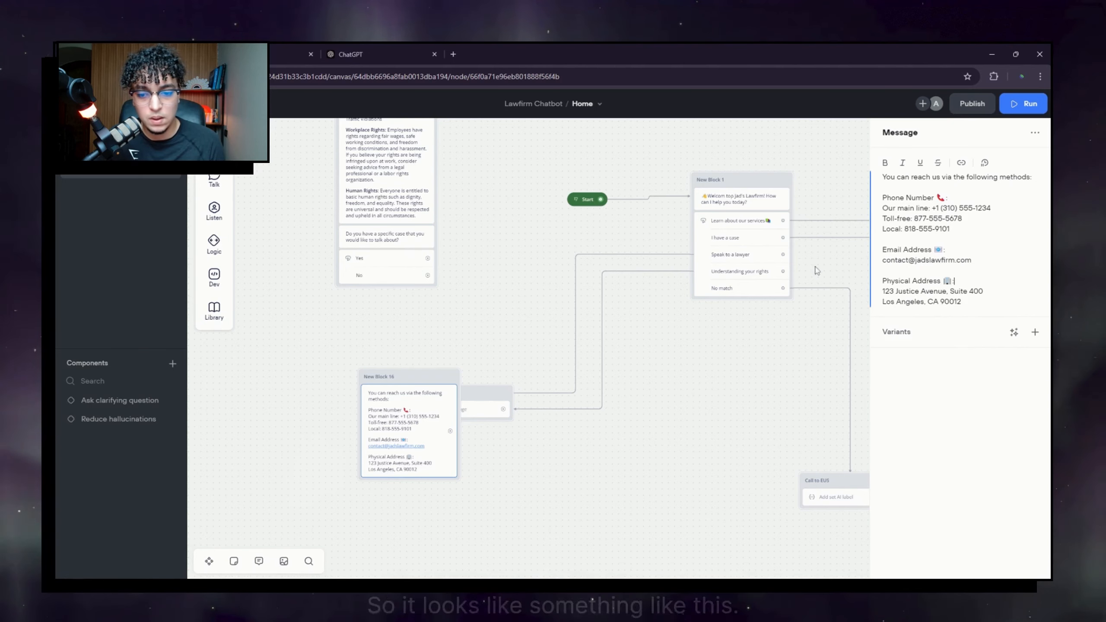
left_click(614, 435)
Step: Delete the empty New Block 15 and move New Block 16 up beside the menu block
left_click_drag(392, 378, 576, 445)
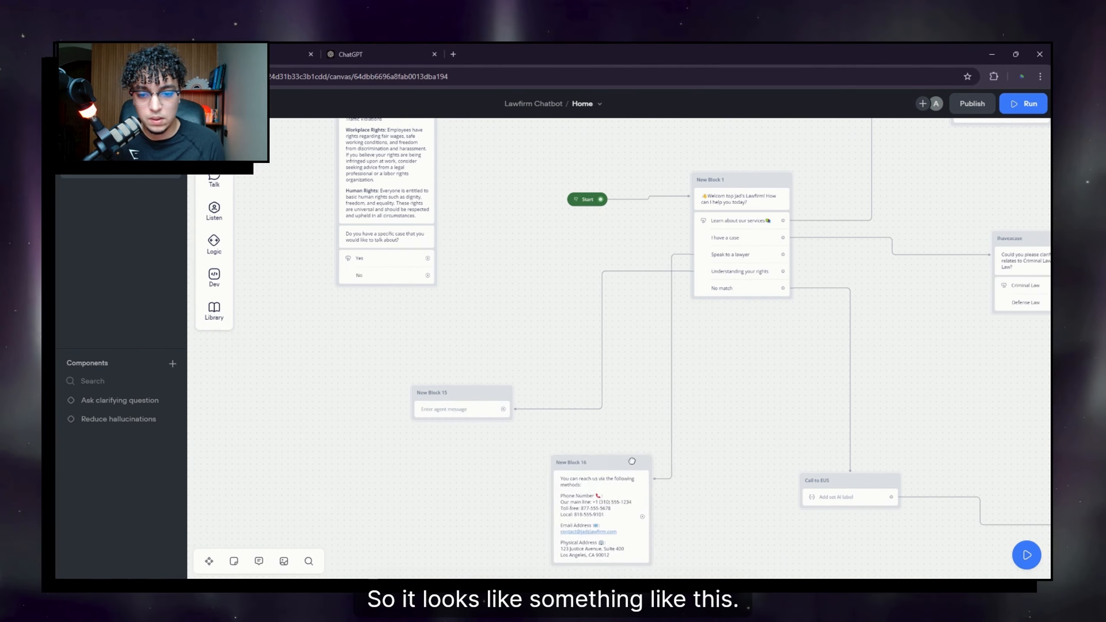
right_click(468, 393)
left_click(533, 367)
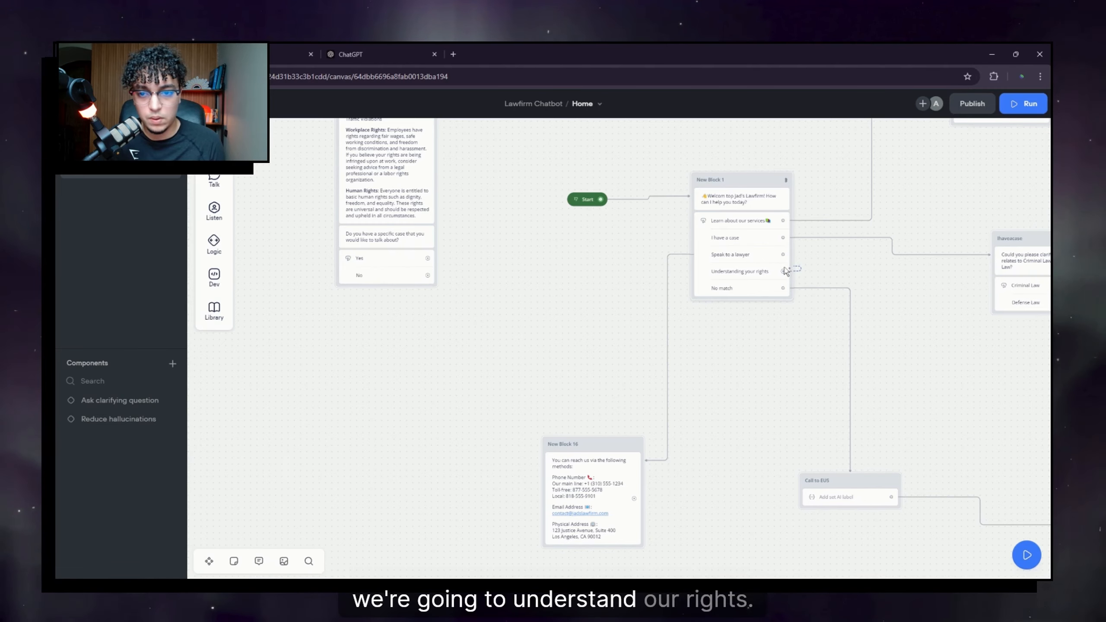
mouse_move(525, 316)
left_mouse_down()
mouse_move(558, 512)
mouse_move(593, 579)
mouse_move(515, 315)
left_mouse_up()
left_click_drag(598, 439, 540, 319)
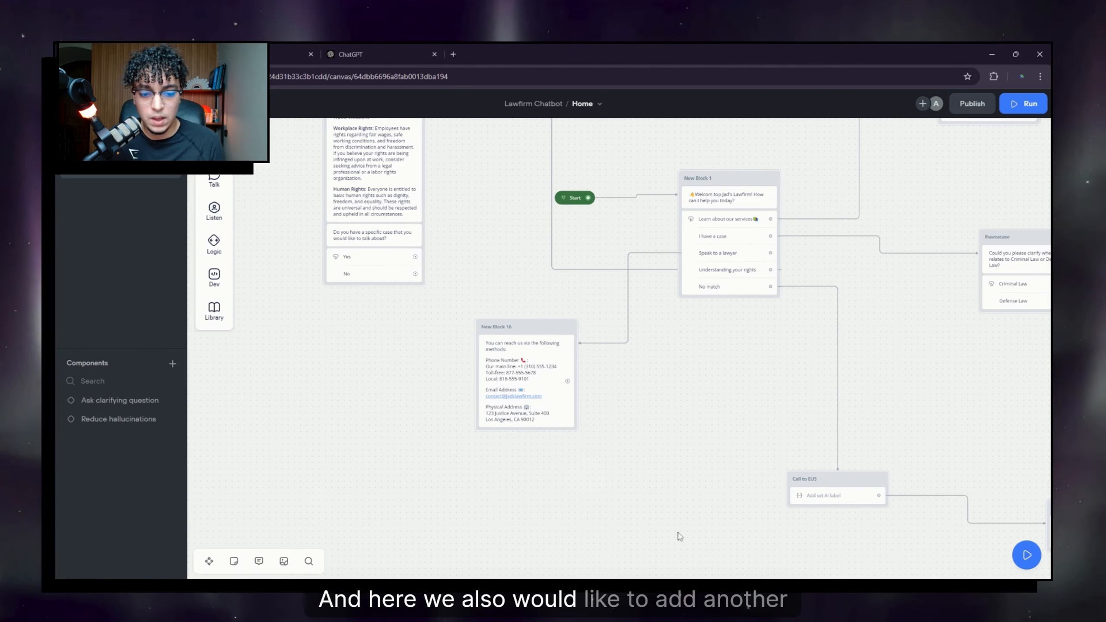
Step: Add the message 'Would you like to tell me more about your case?' below New Block 16's contact details
mouse_move(214, 179)
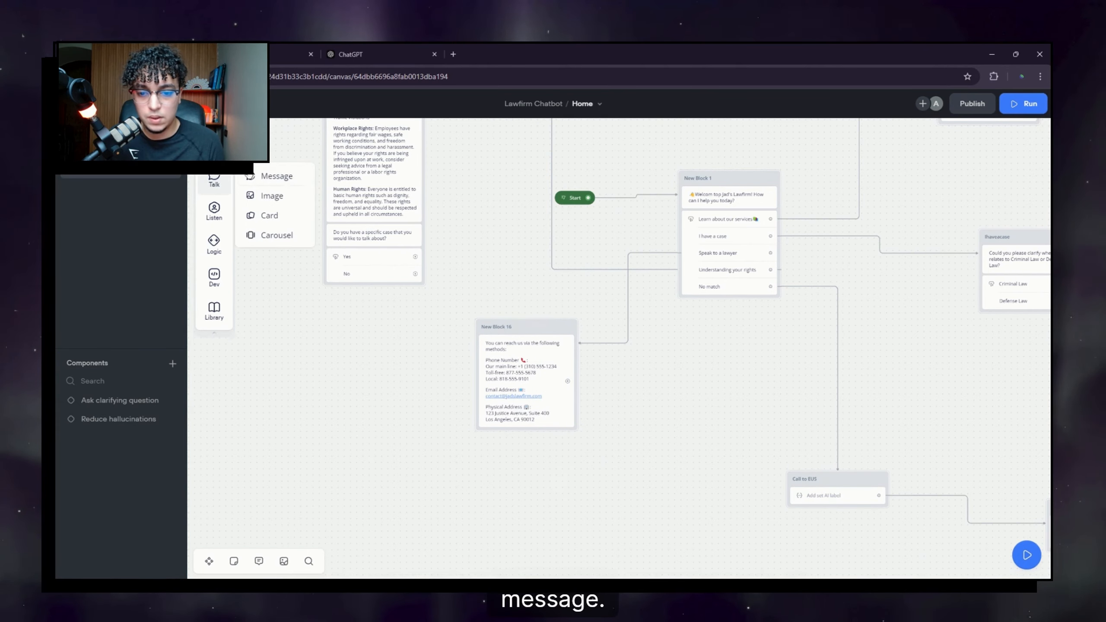
left_click_drag(266, 176, 493, 414)
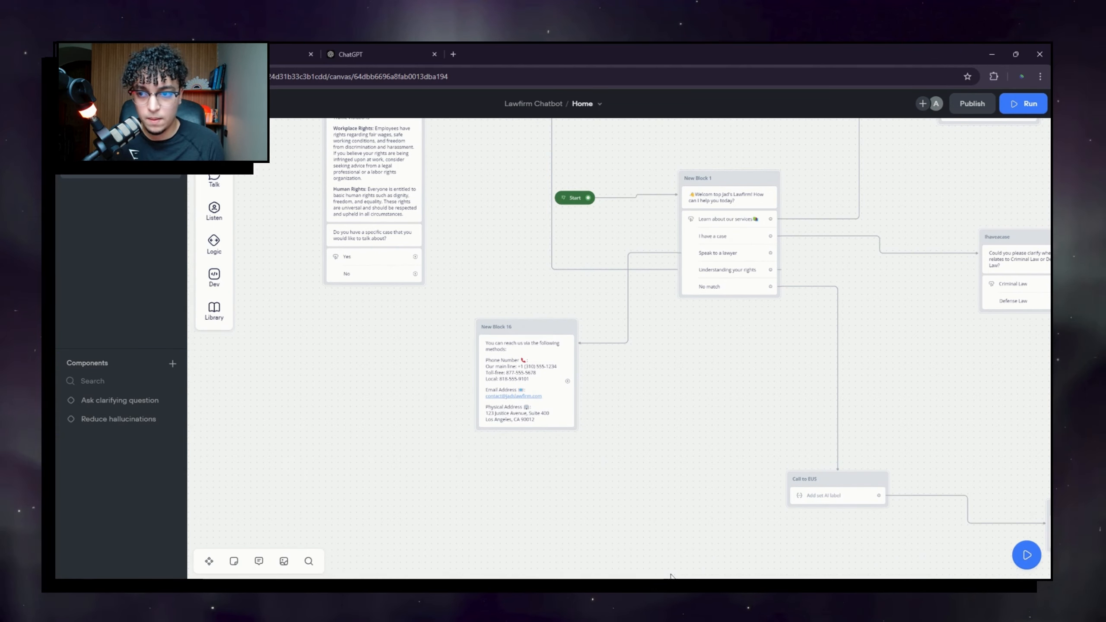
mouse_move(226, 182)
left_click_drag(254, 178, 522, 434)
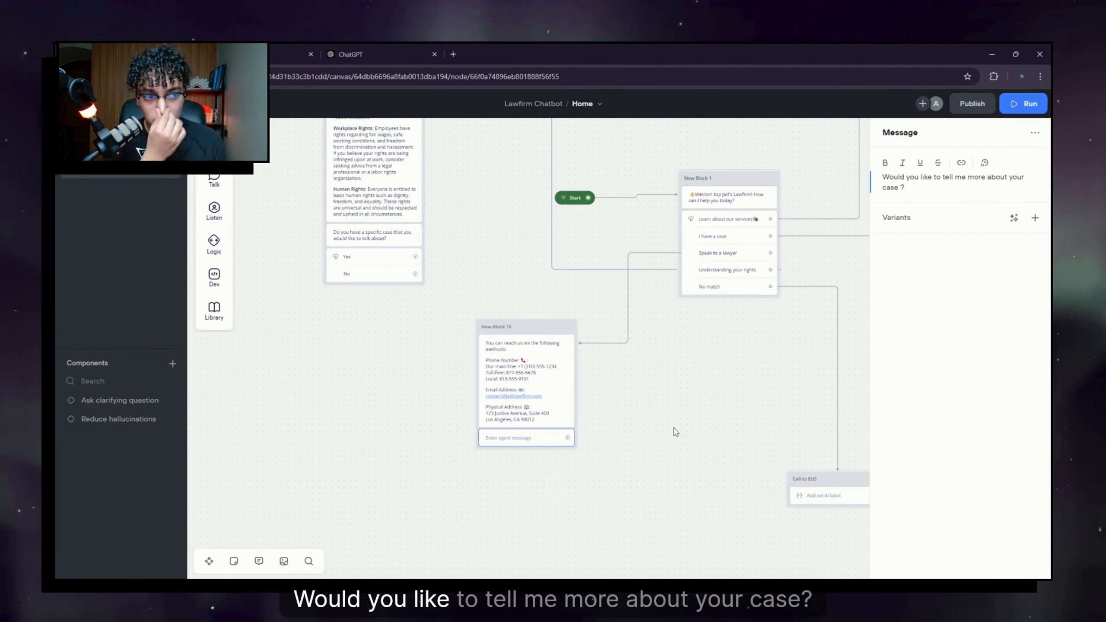
left_click(612, 382)
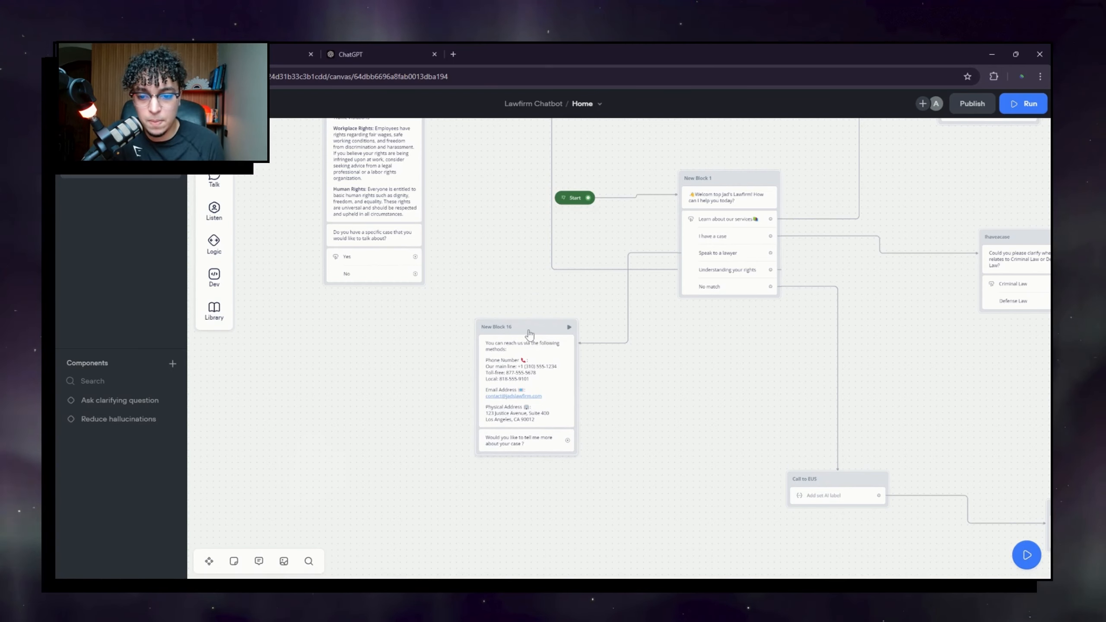
left_click_drag(532, 324, 491, 325)
Step: Give New Block 16's buttons the two choices Yes and No
left_click_drag(524, 453, 554, 392)
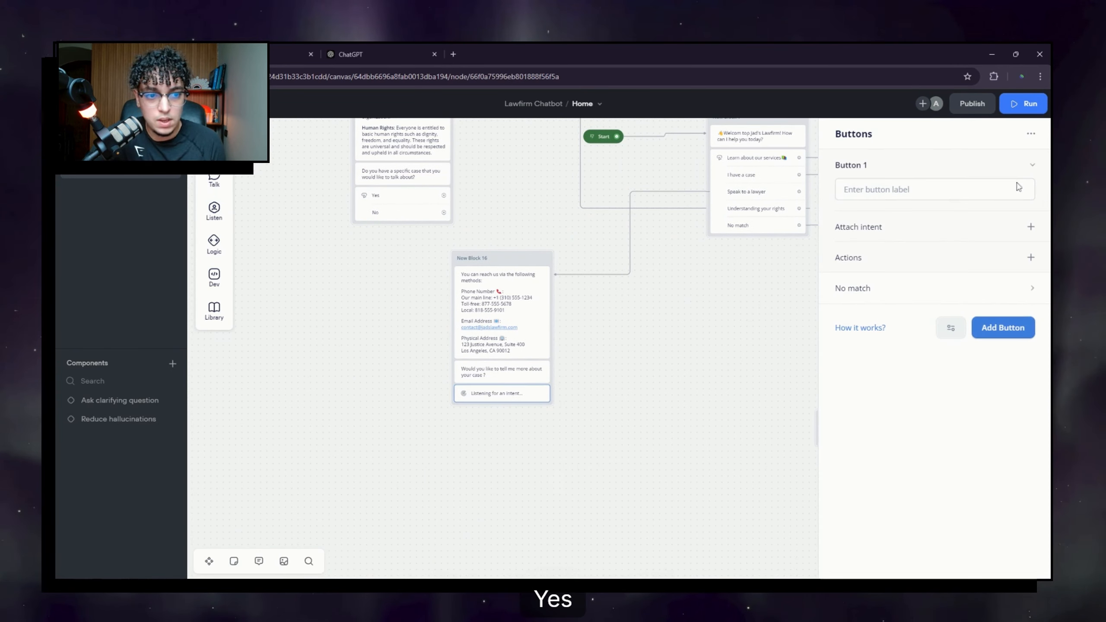
type("Yes")
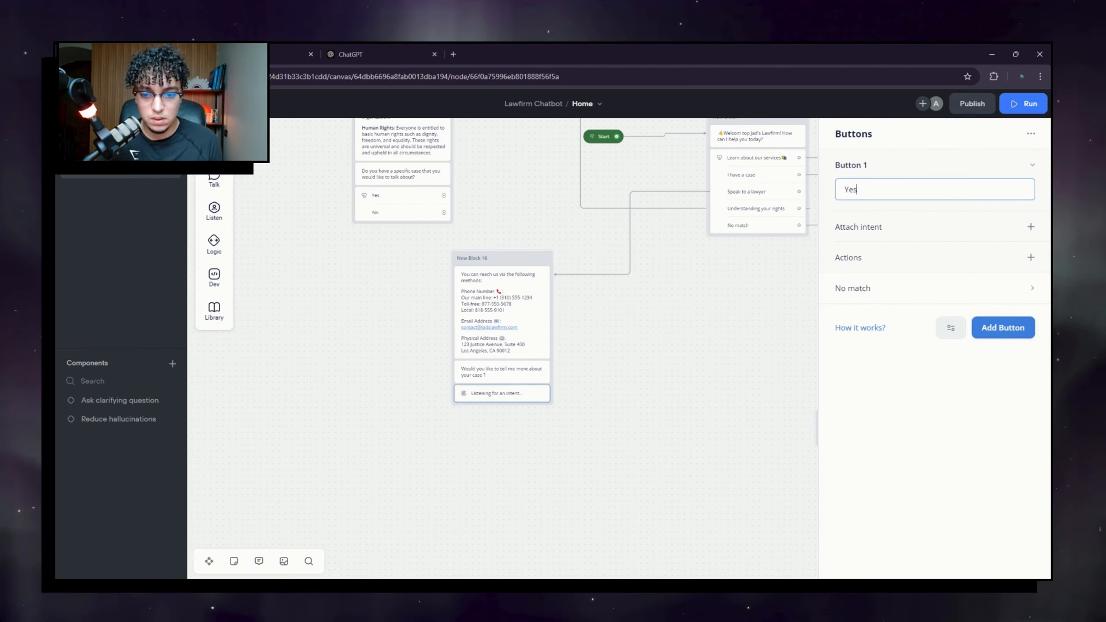
left_click(1004, 332)
type("No")
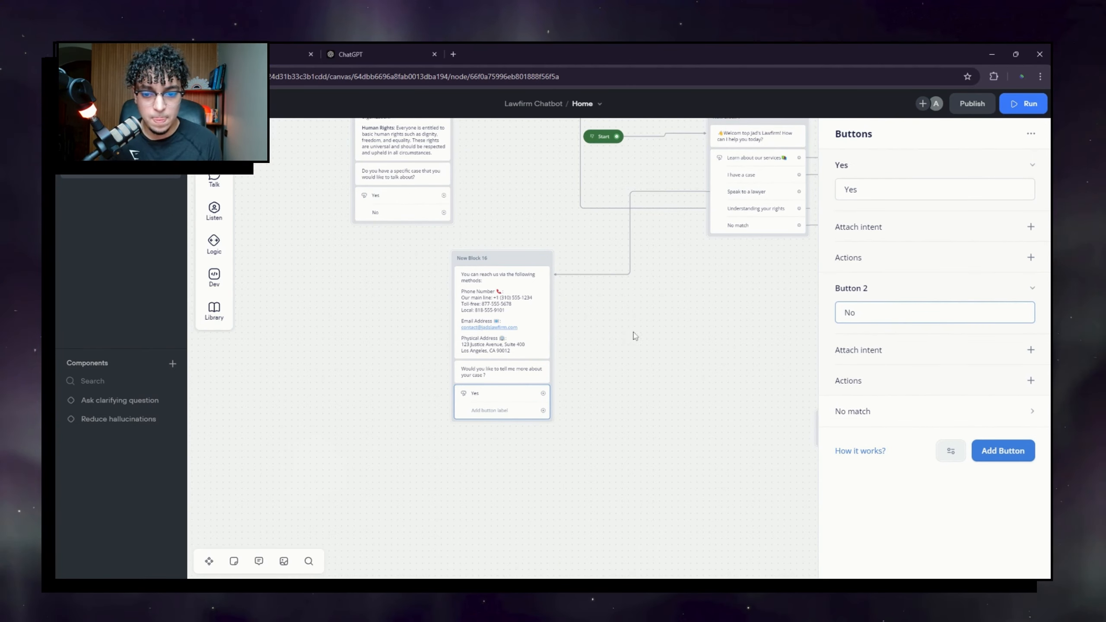
scroll(634, 333, "down", 2)
Step: Add a No match path to those choices and route it to Call to EUS
left_click(923, 412)
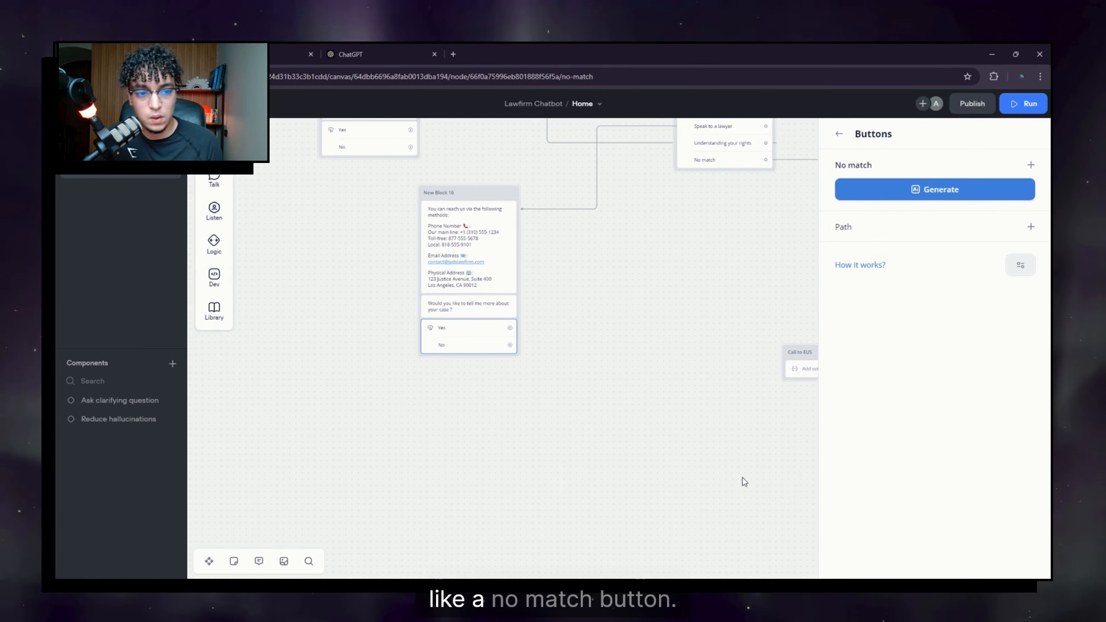
left_click(932, 226)
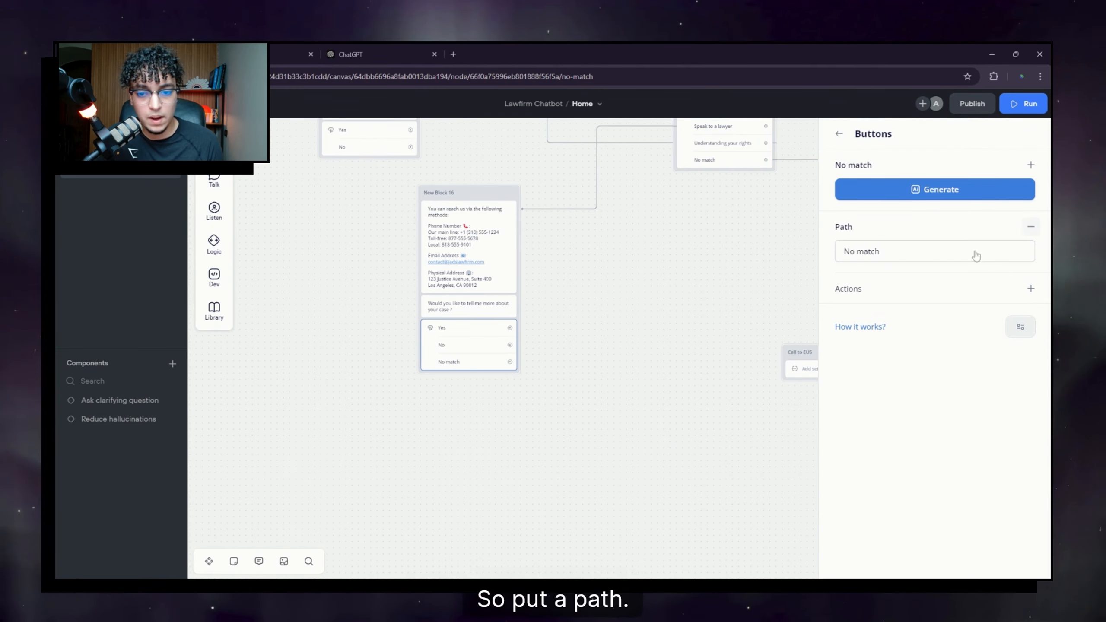
left_click(549, 373)
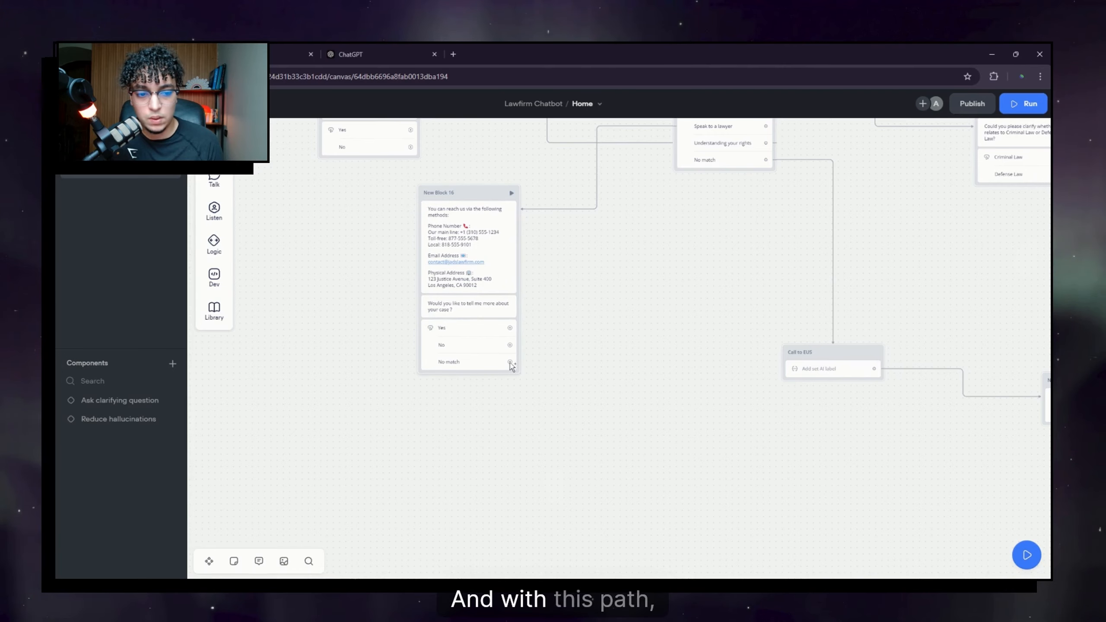
left_click_drag(537, 374, 815, 368)
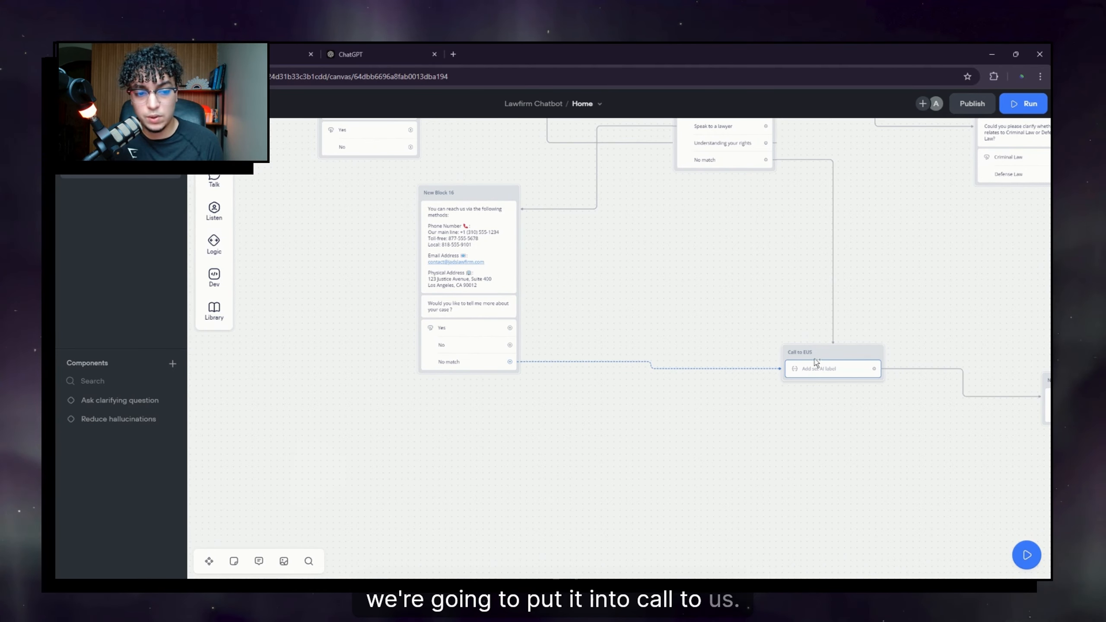
Step: Add a No match path to the upper-left Yes/No choices as well
left_click_drag(621, 267, 672, 322)
left_click(409, 204)
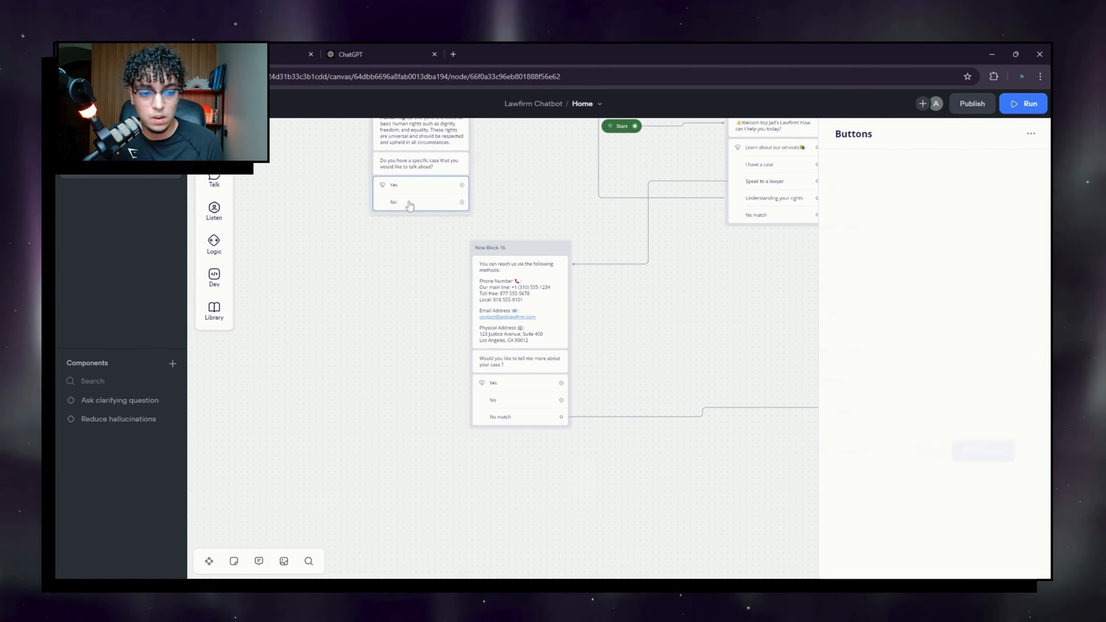
left_click(904, 411)
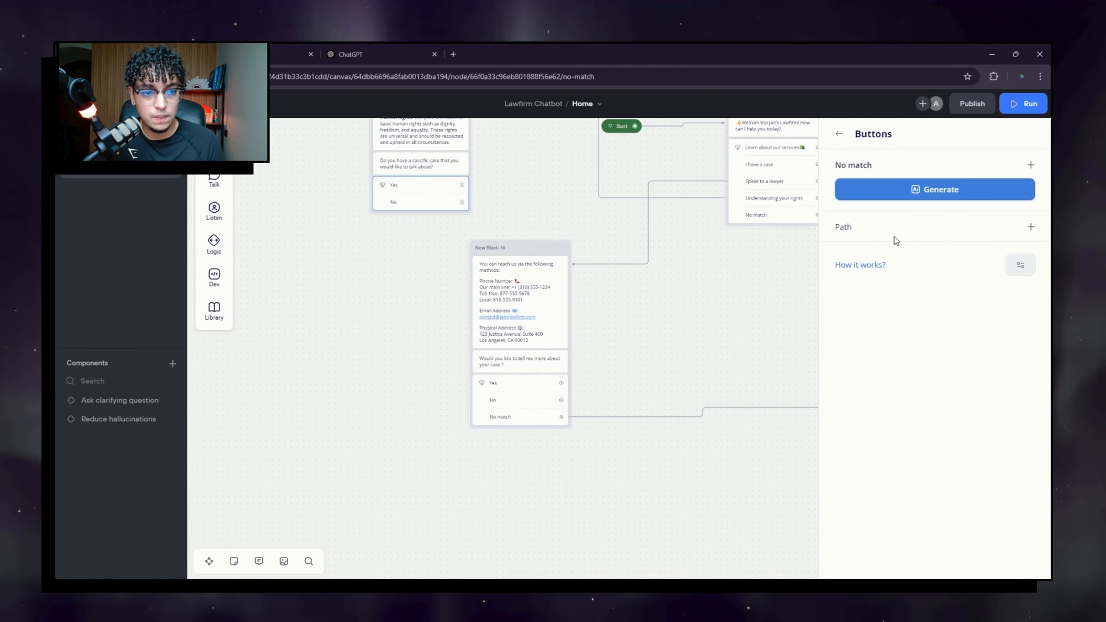
left_click(936, 229)
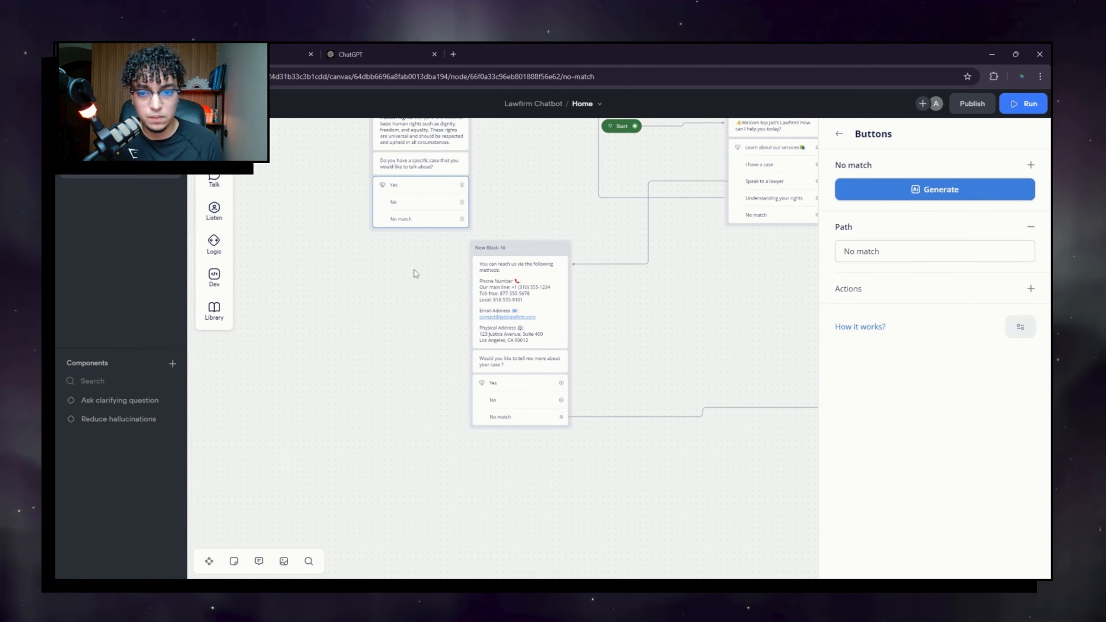
left_click_drag(732, 359, 580, 323)
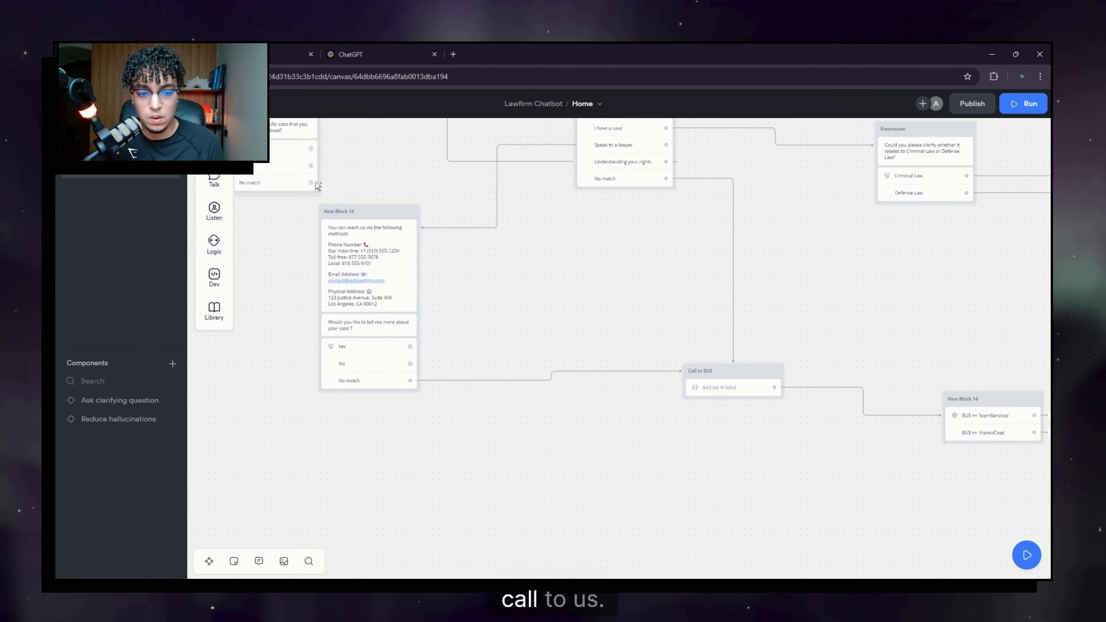
Step: Connect the Yes answer to the Ihaveacase block and start a new step from the No answer
left_click_drag(538, 431, 749, 415)
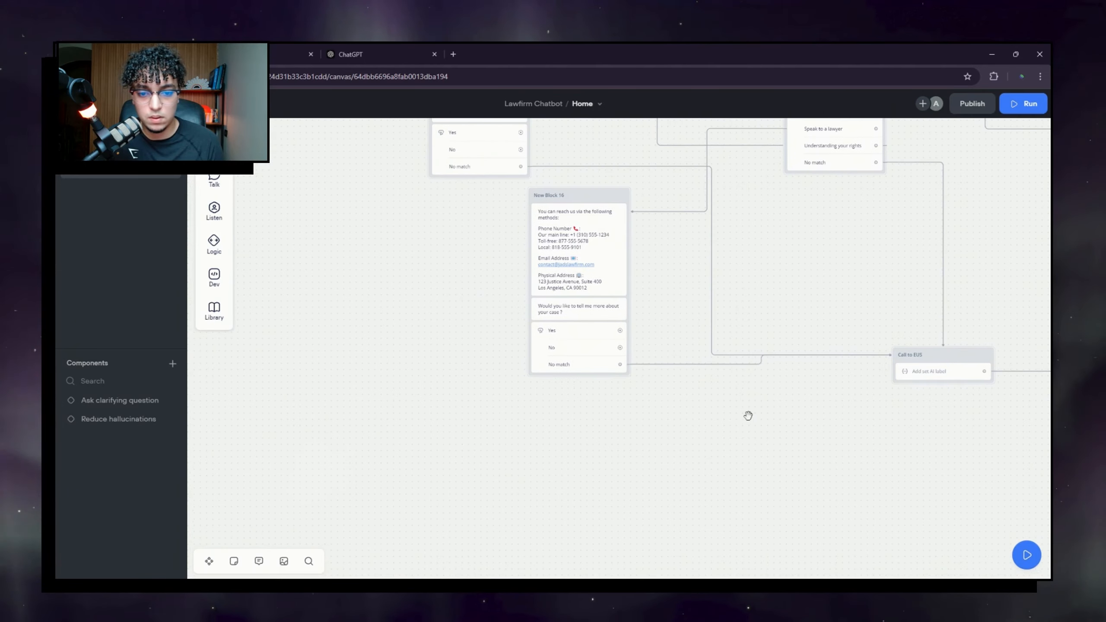
scroll(635, 348, "up", 2)
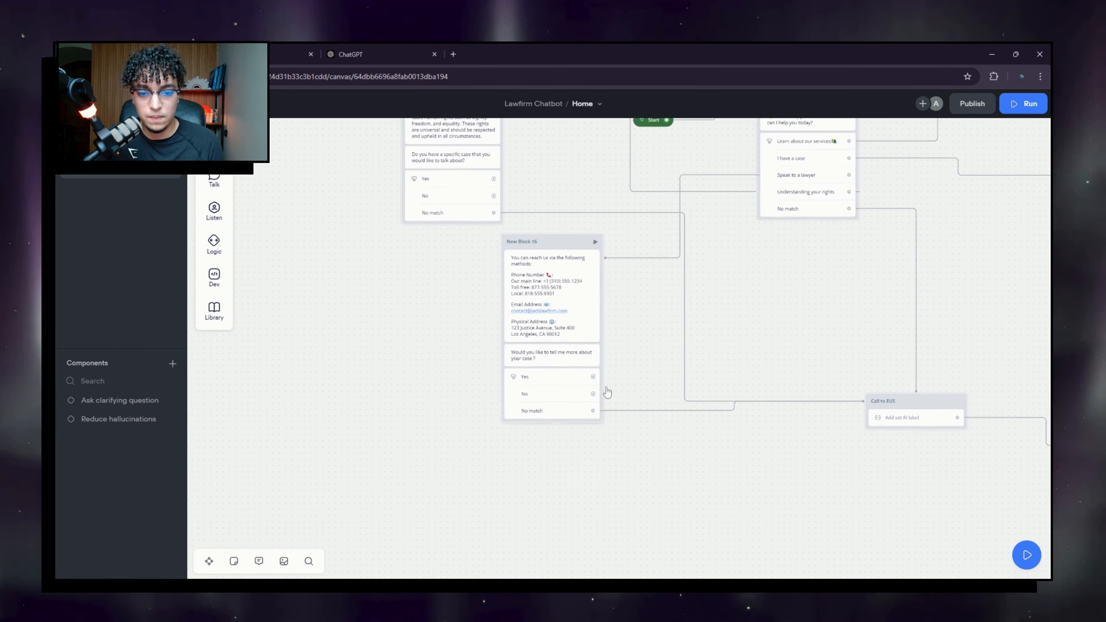
left_click_drag(667, 325, 539, 365)
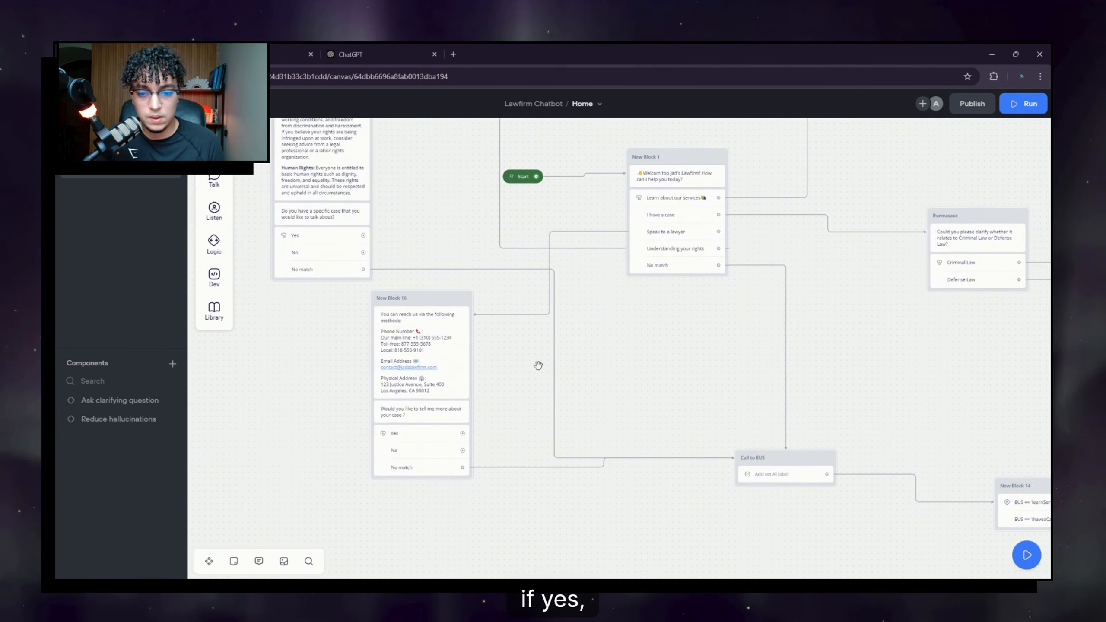
left_click_drag(463, 434, 931, 224)
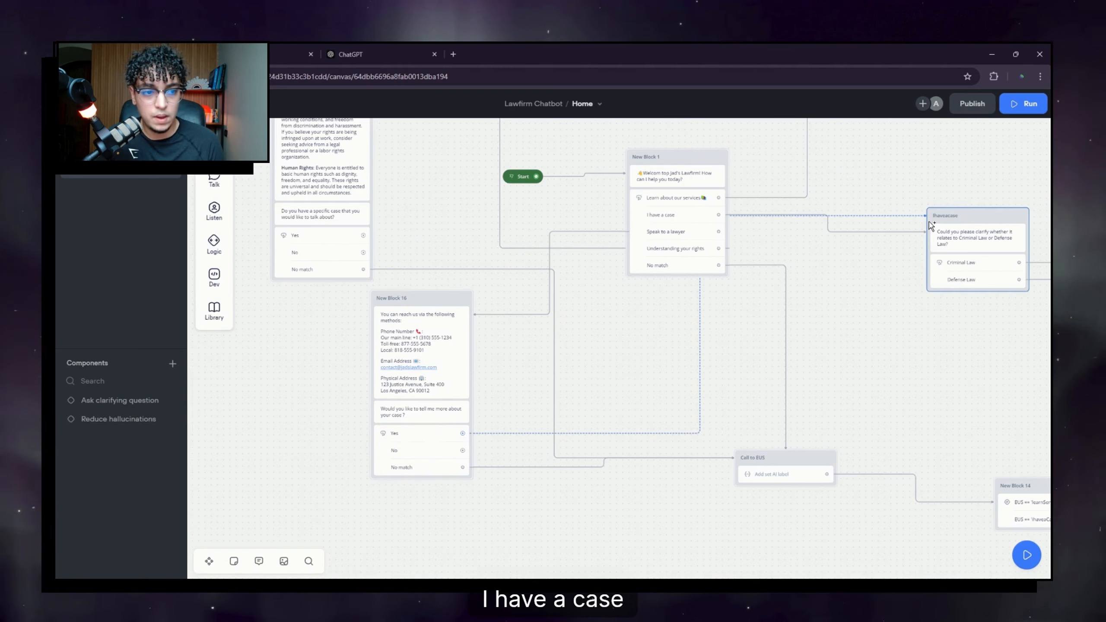
left_click_drag(544, 403, 657, 381)
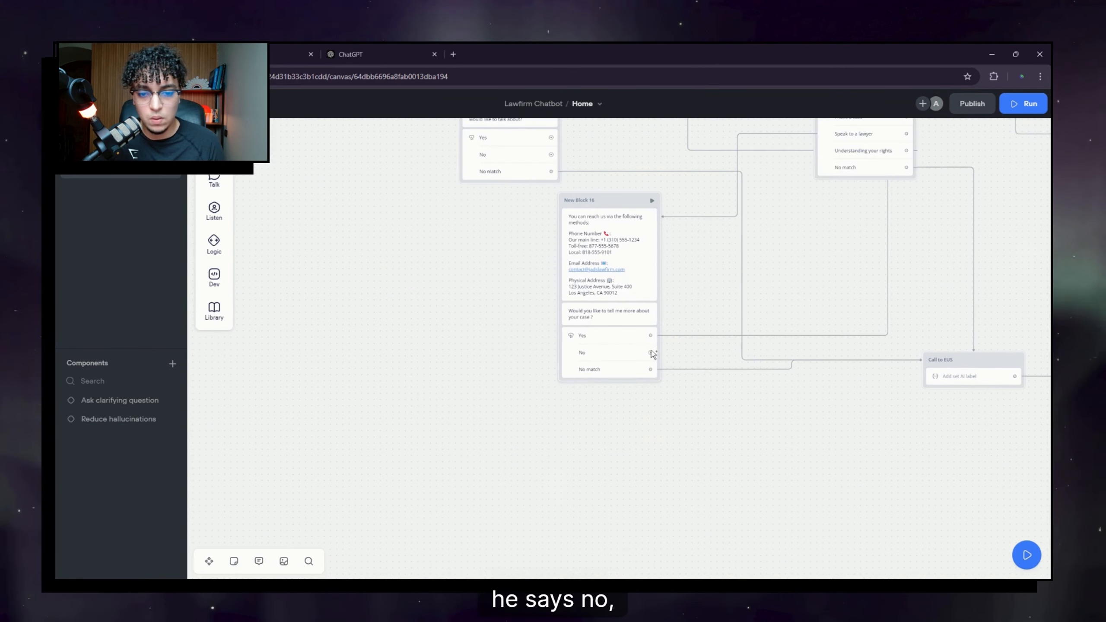
left_click_drag(430, 372, 437, 381)
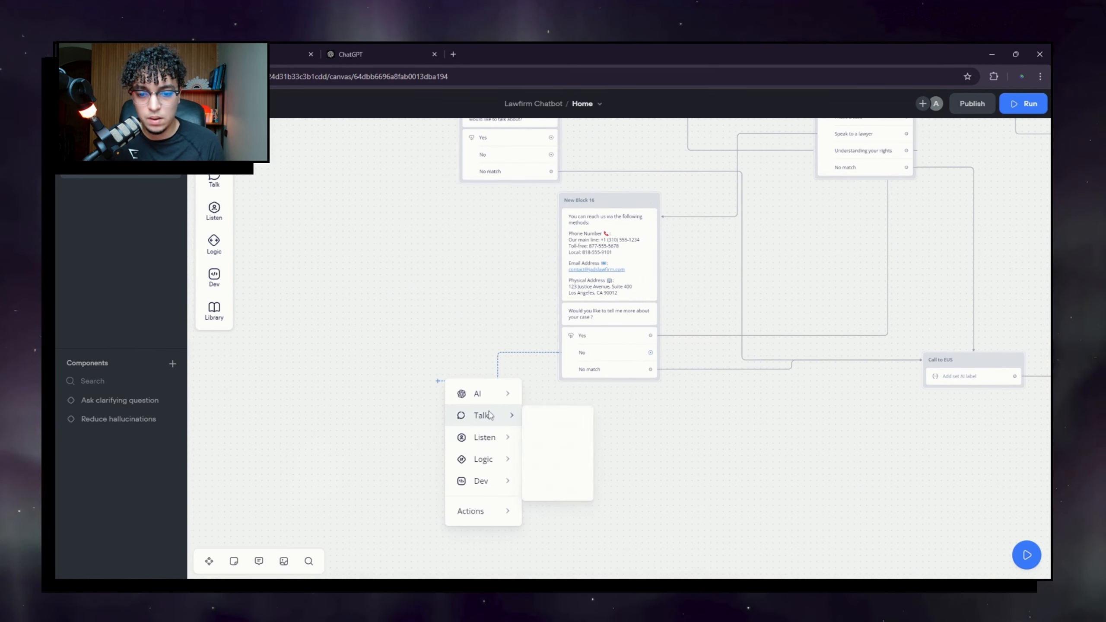
Step: Add a message after the No answer reading 'You're welcome to ask anything else'
mouse_move(496, 421)
left_click(573, 419)
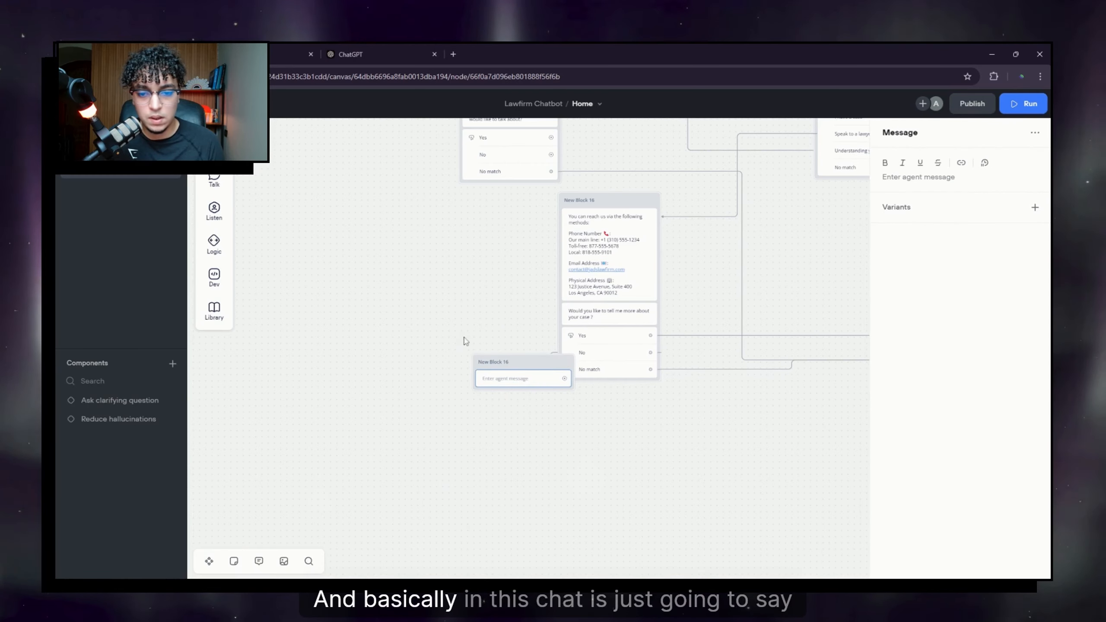
left_click_drag(527, 363, 383, 383)
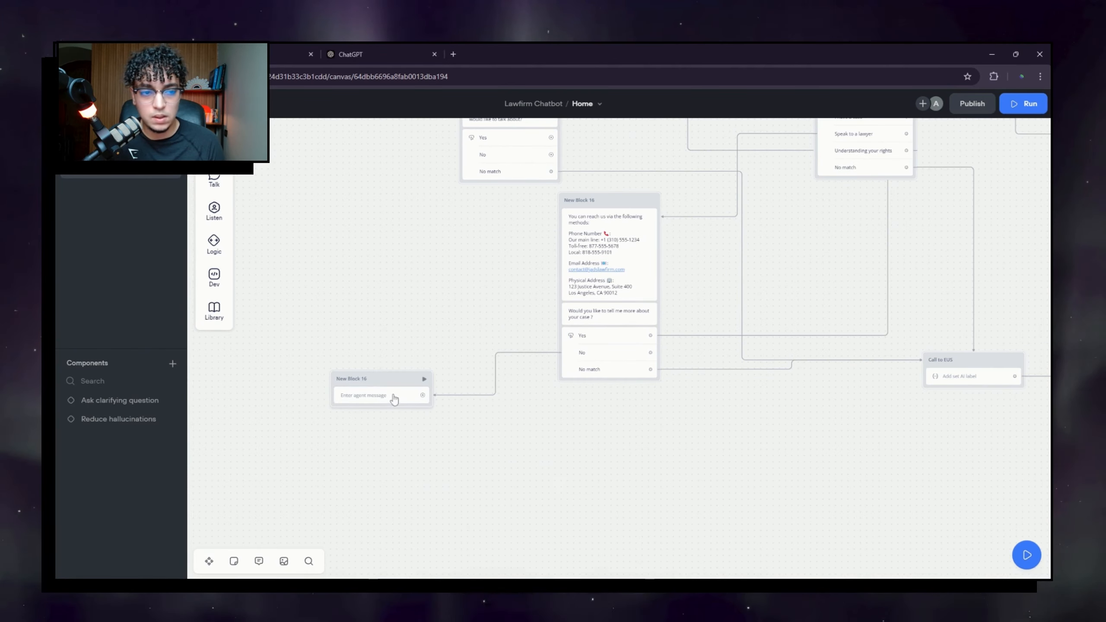
left_click(379, 395)
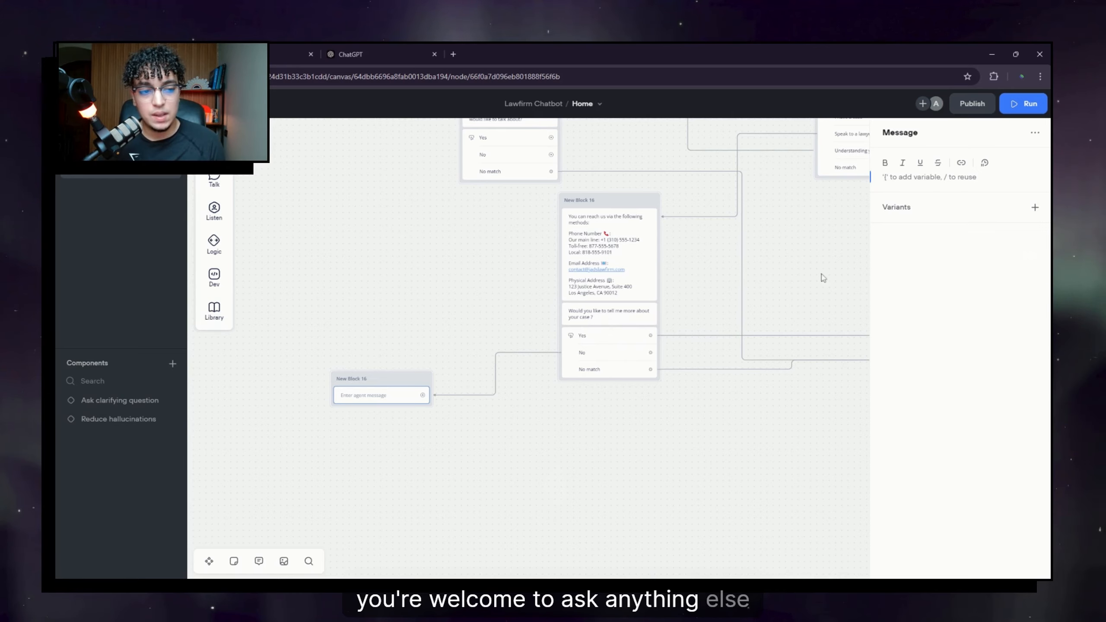
type("You")
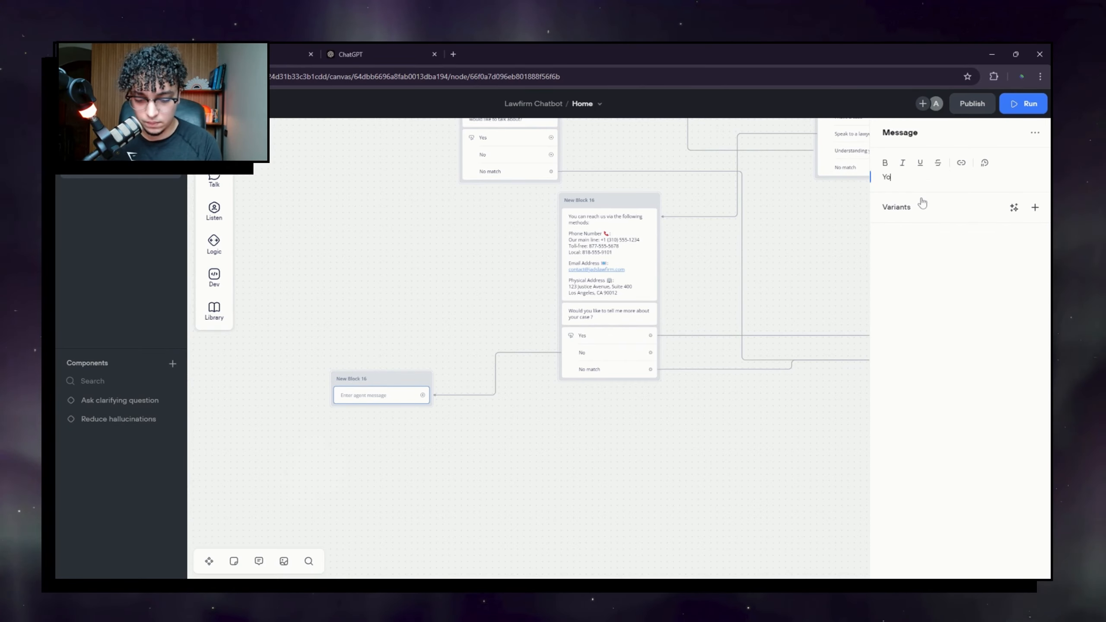
type("'re welcome to ask anything else")
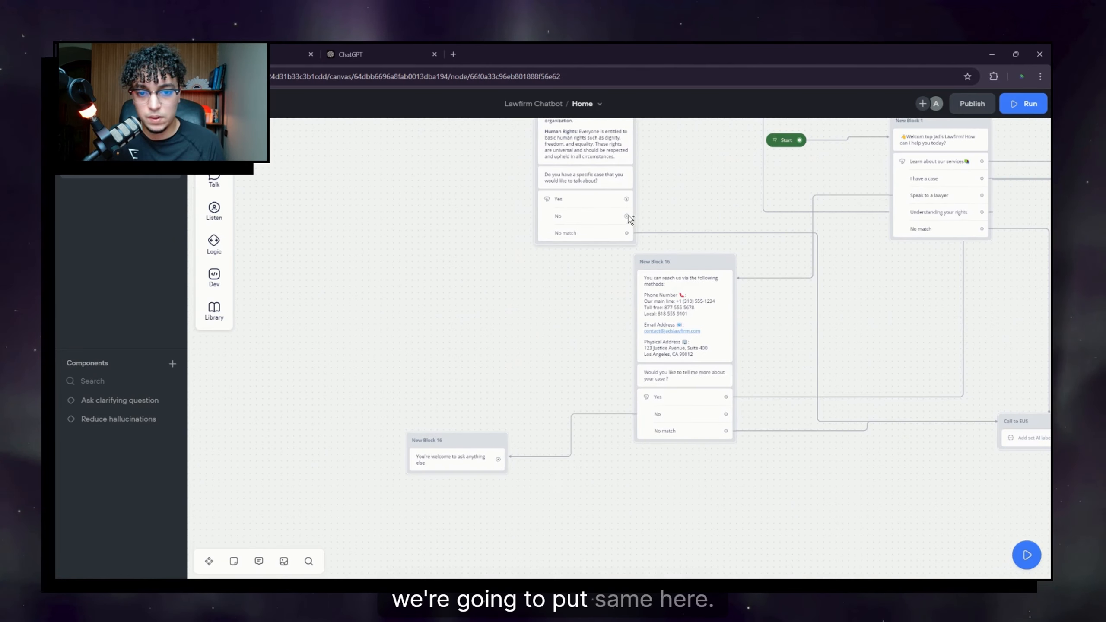
Step: Link the specific-case question's No answer to that message and place it beneath the contact-details block
left_click_drag(462, 377, 425, 446)
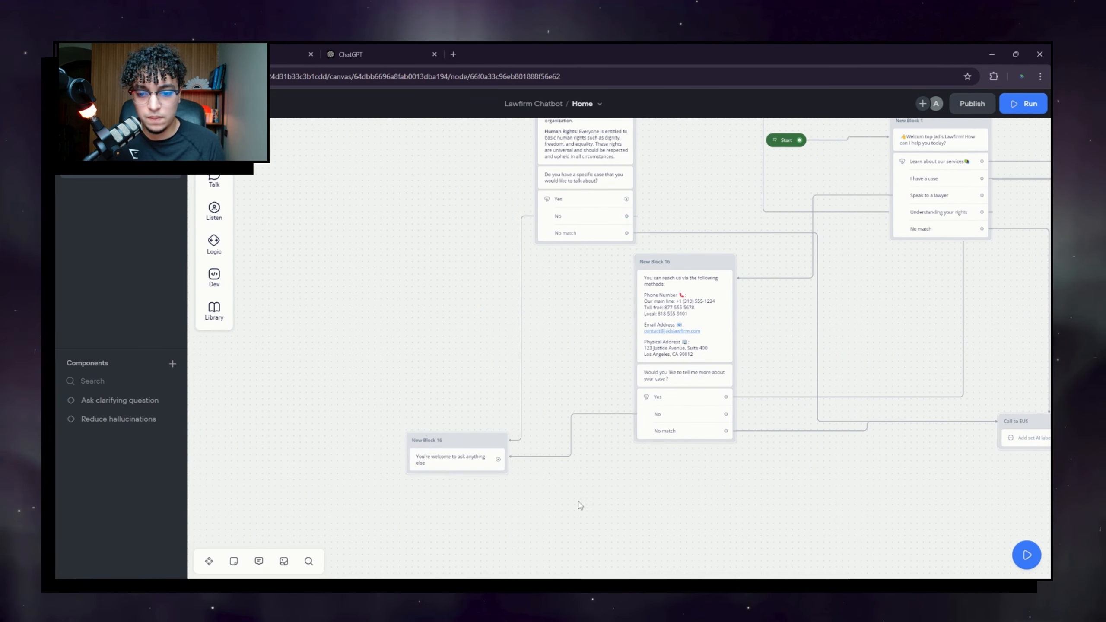
scroll(579, 505, "down", 5)
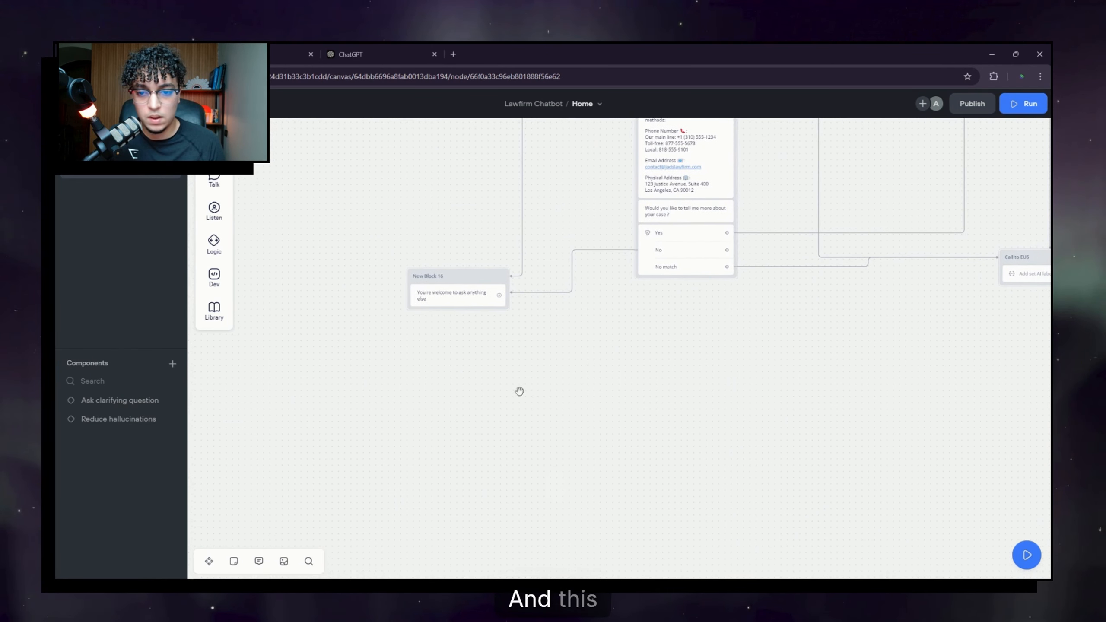
left_click_drag(465, 284, 806, 293)
Step: Add a capture step saving the user's entire reply, then bring Call to EUS and New Block 14 into view
scroll(850, 377, "right", 5)
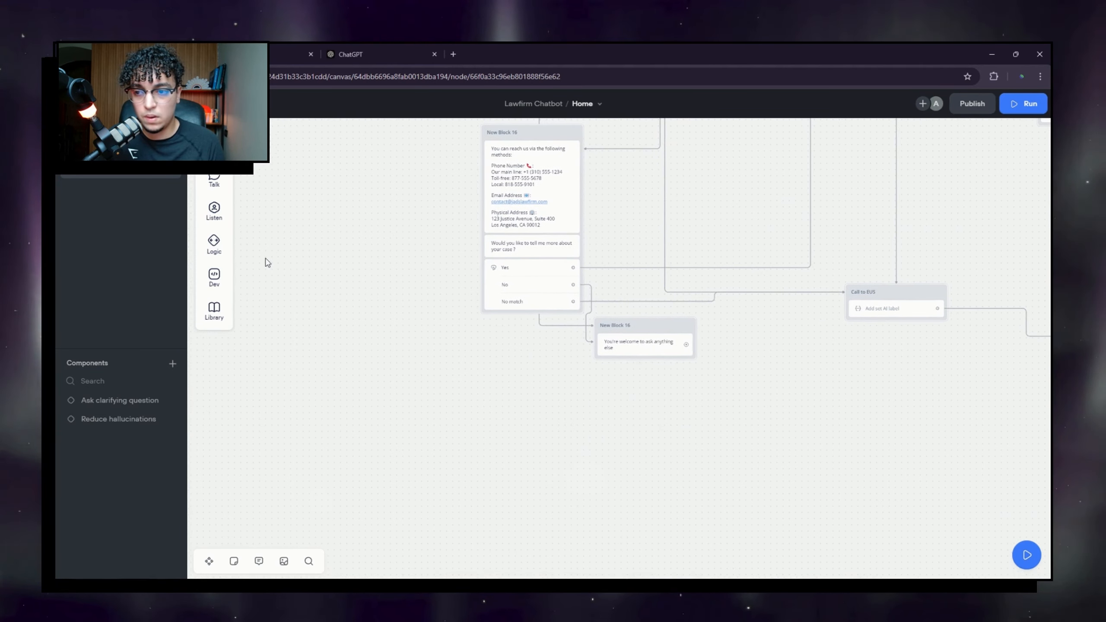
mouse_move(215, 209)
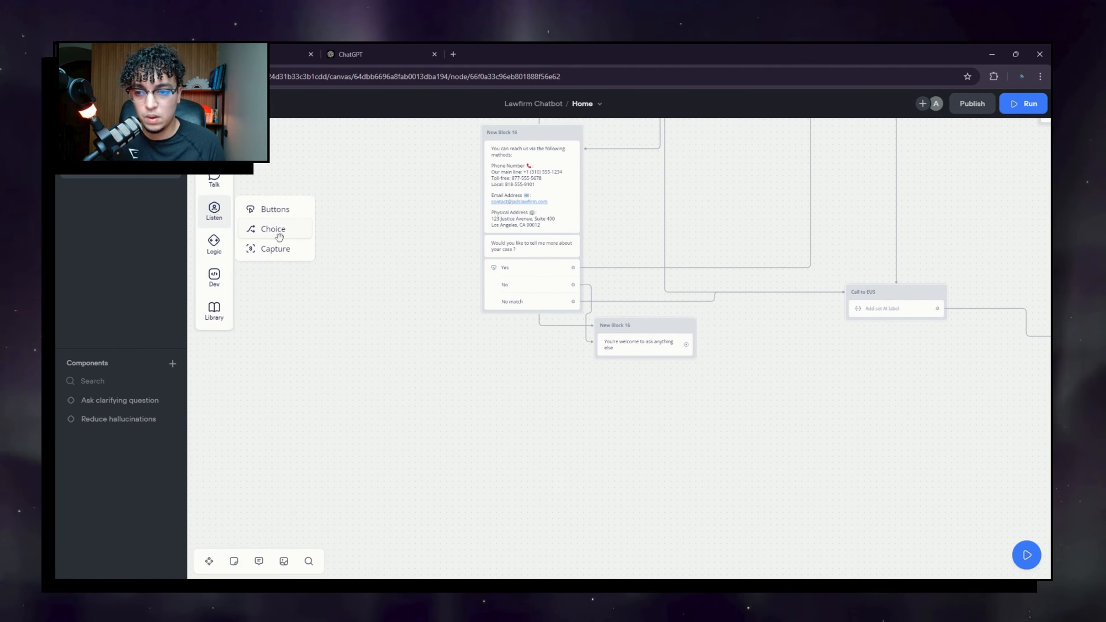
left_click_drag(279, 252, 645, 361)
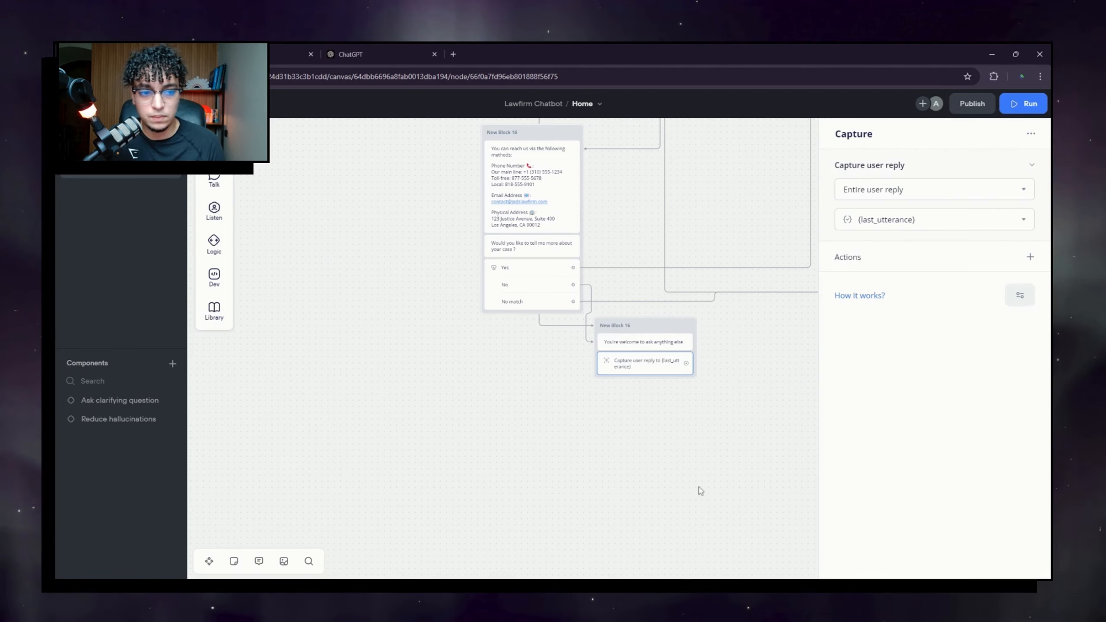
left_click_drag(714, 419, 469, 410)
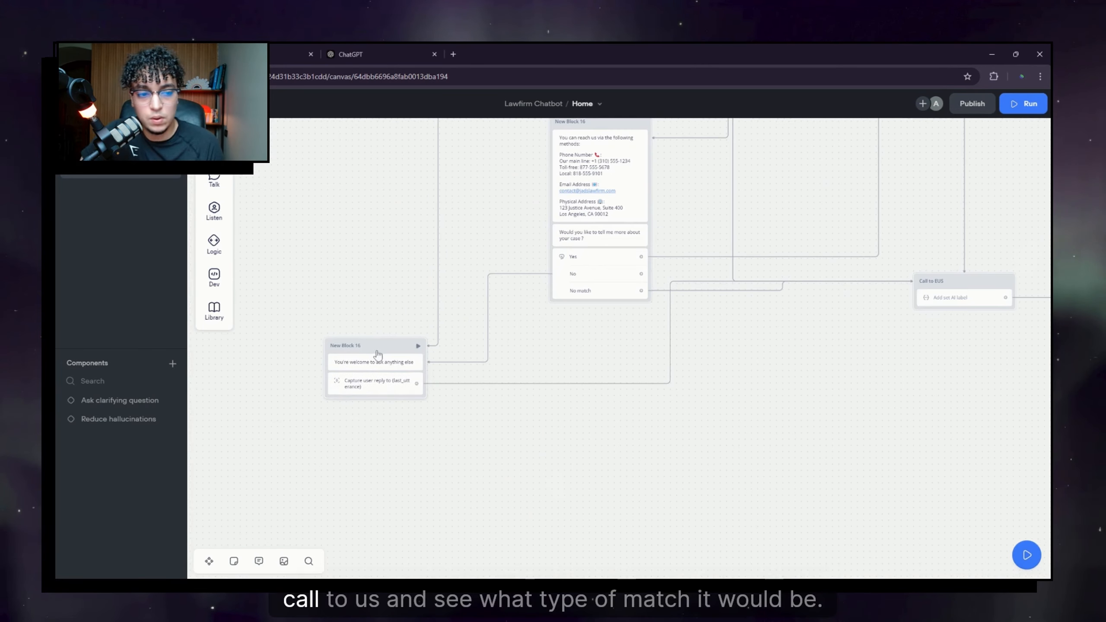
left_click_drag(867, 334, 577, 378)
left_click_drag(480, 412, 534, 391)
left_click_drag(728, 379, 469, 378)
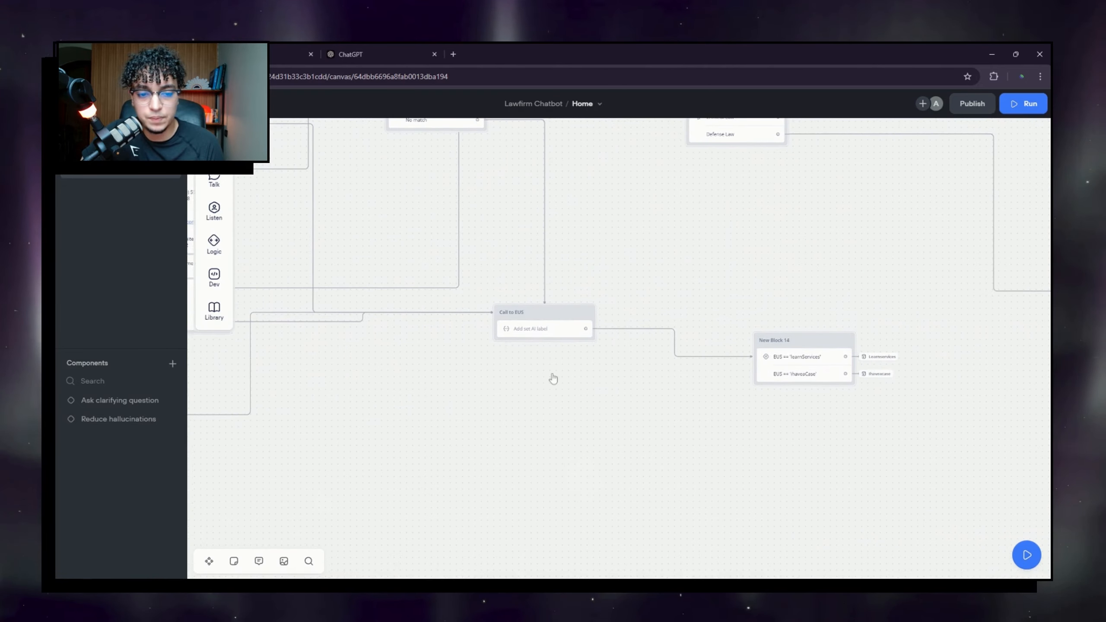
Step: Inspect Call to EUS and New Block 14's conditions, cancelling a stray link from Call to EUS
mouse_move(649, 383)
left_mouse_down()
mouse_move(452, 397)
mouse_move(748, 418)
mouse_move(718, 374)
left_mouse_up()
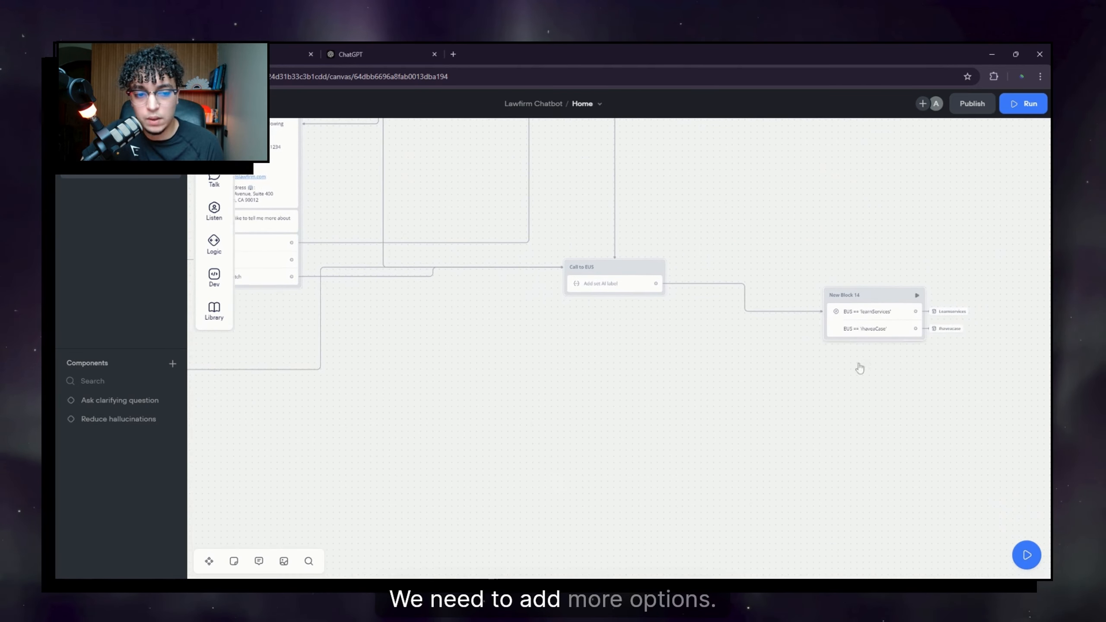
left_click_drag(860, 368, 788, 366)
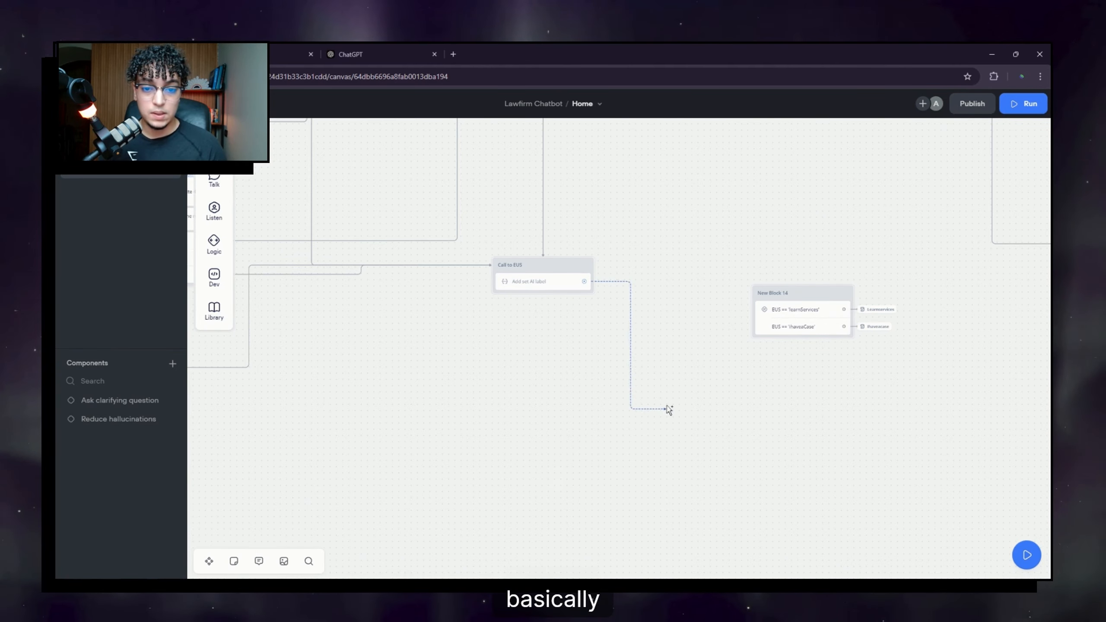
left_click_drag(667, 406, 649, 391)
left_click(673, 312)
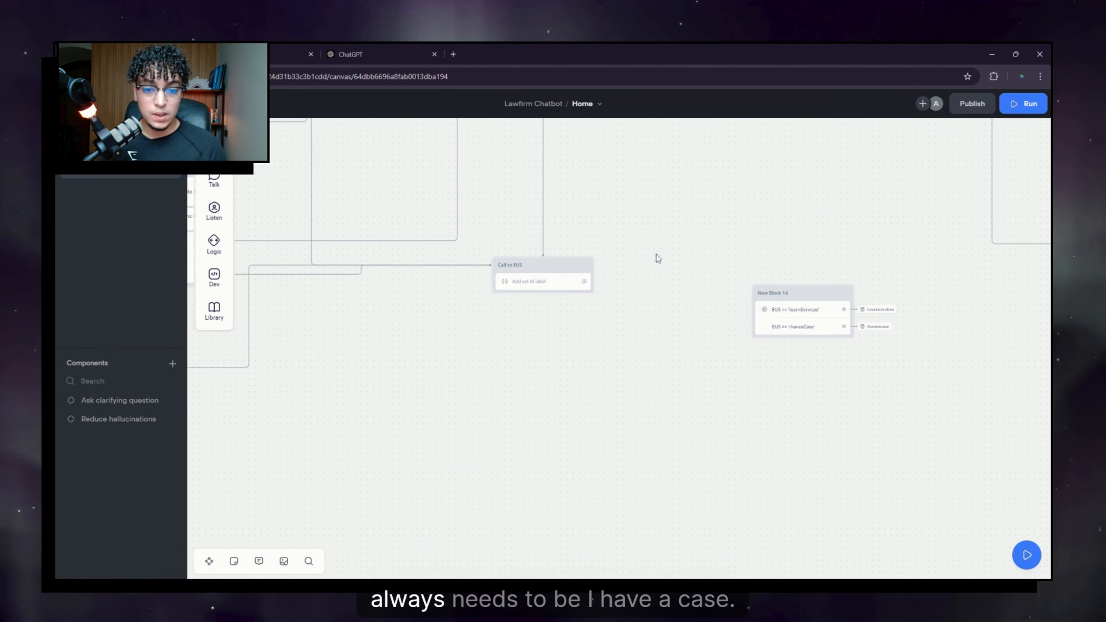
scroll(605, 349, "up", 3)
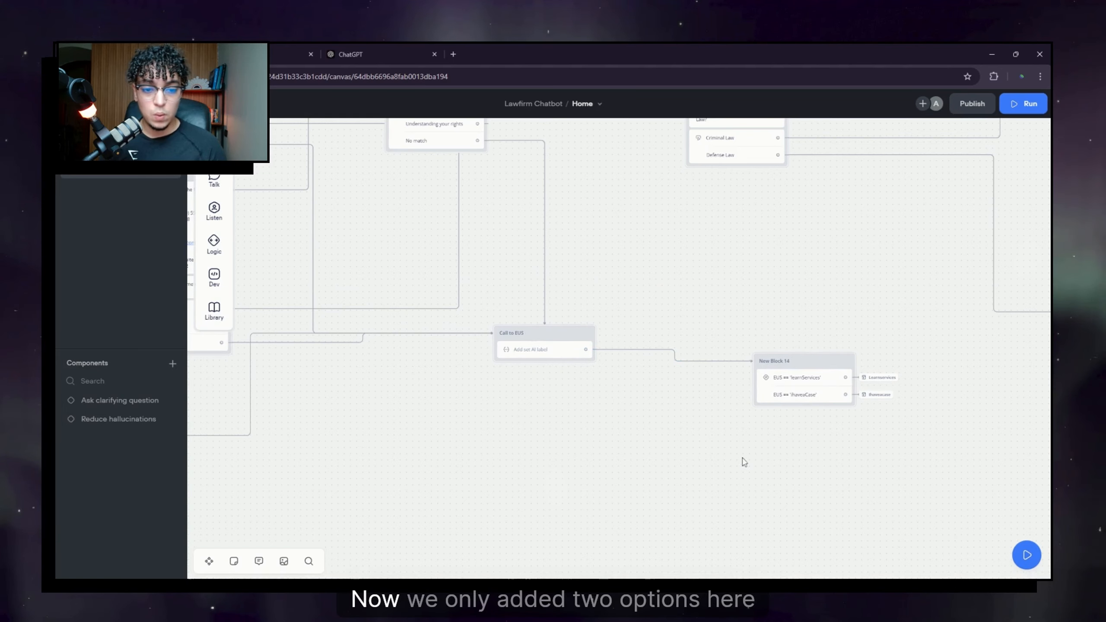
left_click_drag(702, 436, 608, 407)
scroll(712, 382, "up", 3)
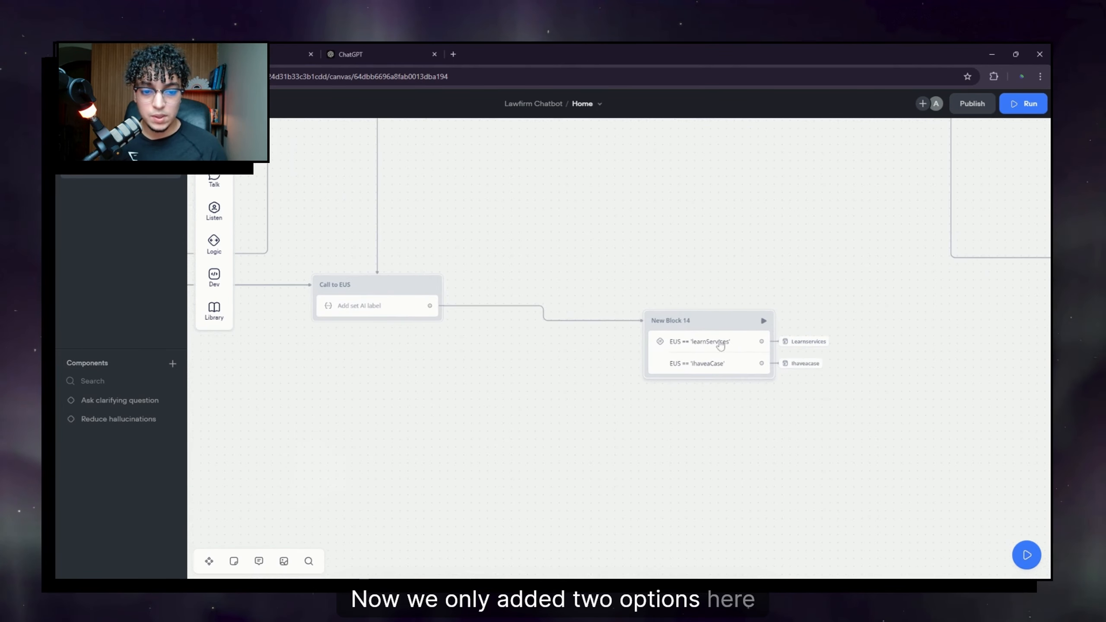
scroll(642, 311, "down", 2)
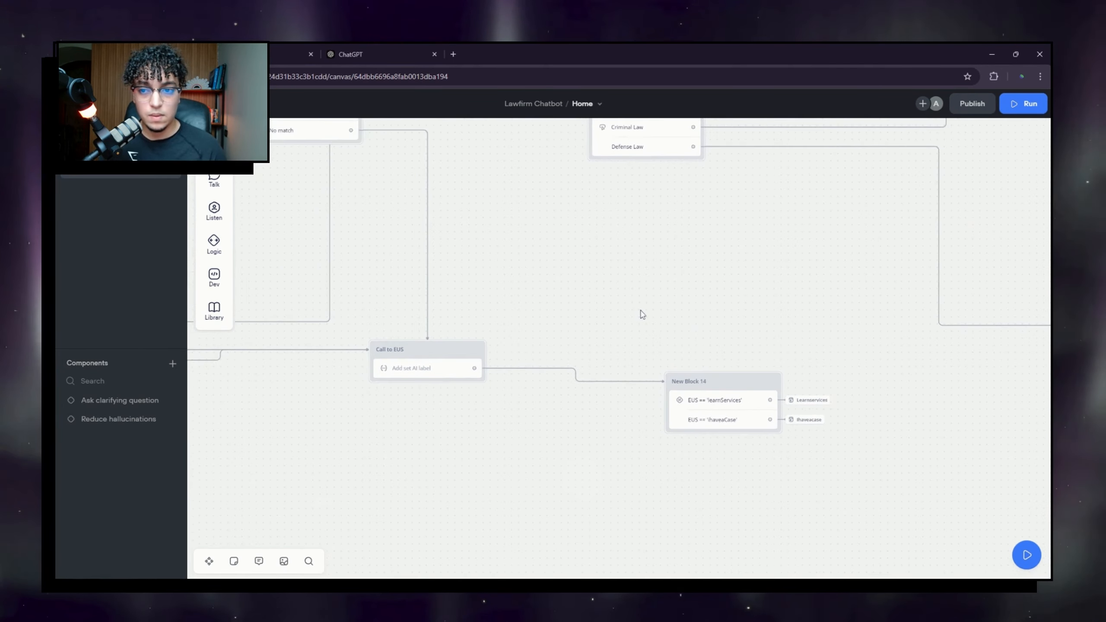
scroll(642, 311, "down", 2)
Step: Pan back over Start, the welcome menu and the later blocks to review the whole flow
left_click_drag(586, 242, 642, 430)
left_click_drag(570, 385, 754, 338)
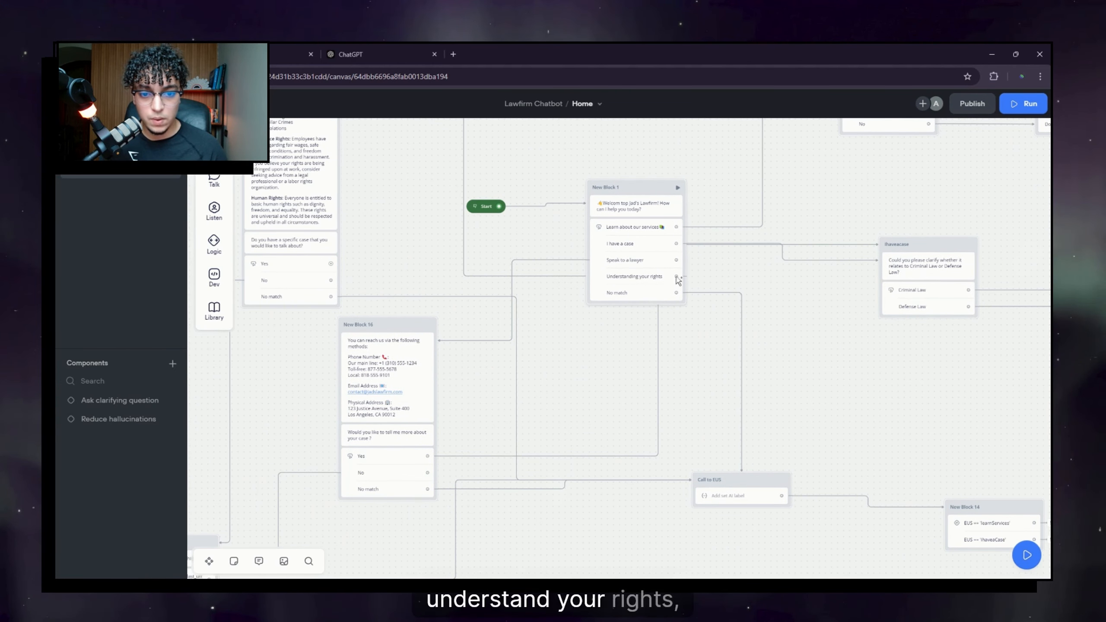
left_click_drag(806, 320, 497, 391)
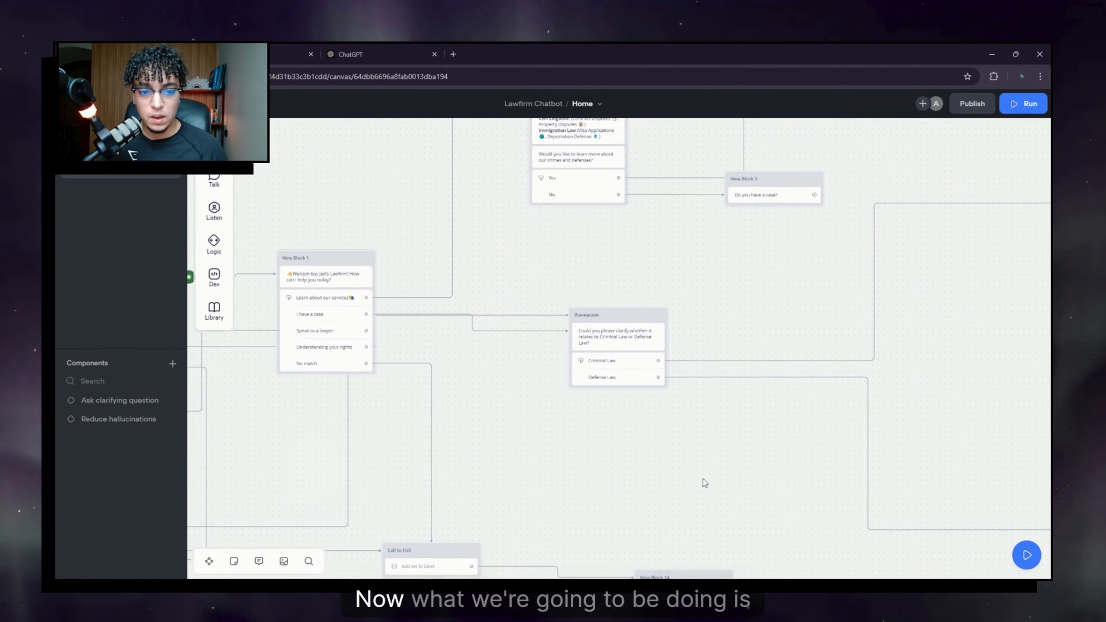
left_click_drag(764, 465, 490, 303)
left_click_drag(854, 260, 487, 311)
scroll(556, 387, "down", 4)
scroll(567, 374, "down", 1)
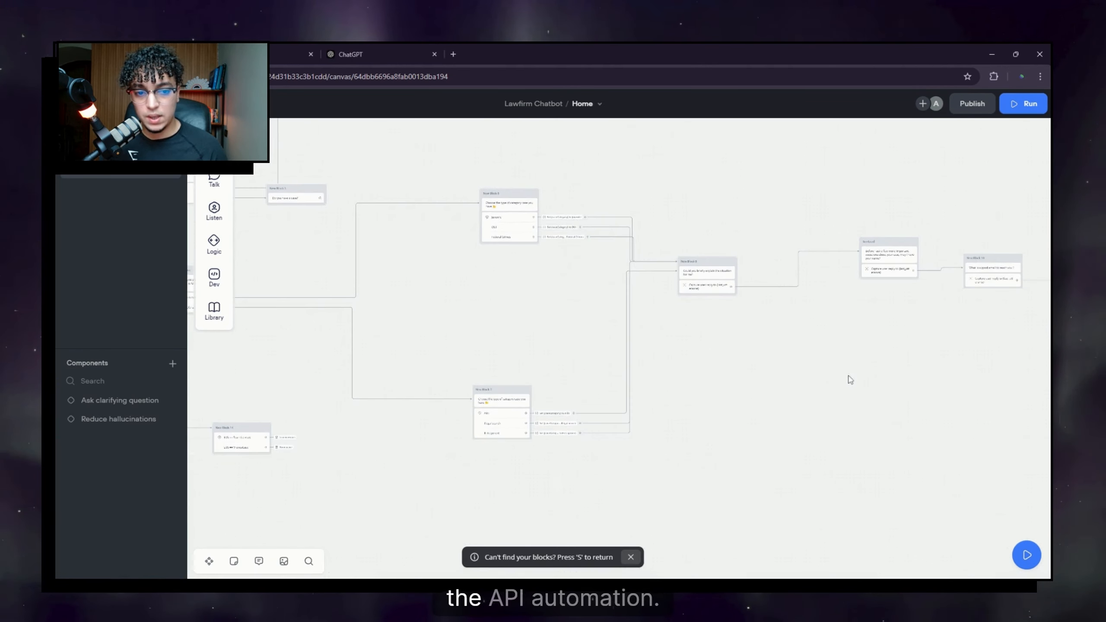
scroll(491, 363, "down", 2)
scroll(583, 365, "down", 1)
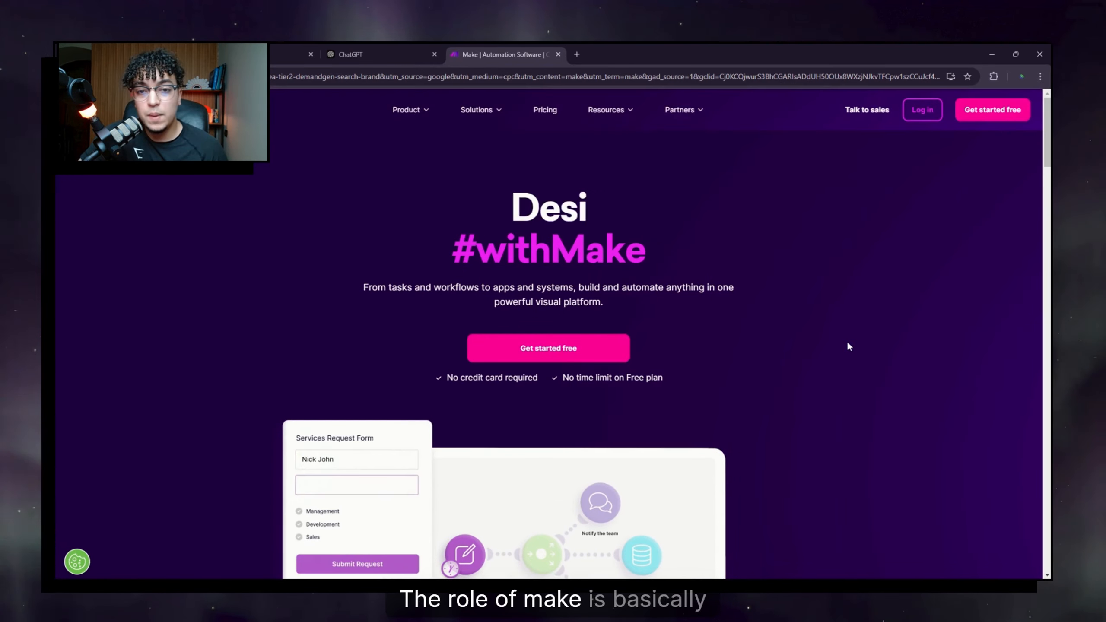
Step: Return to the Lawfirm Chatbot project's flow in Voiceflow
scroll(847, 341, "down", 10)
left_click(280, 44)
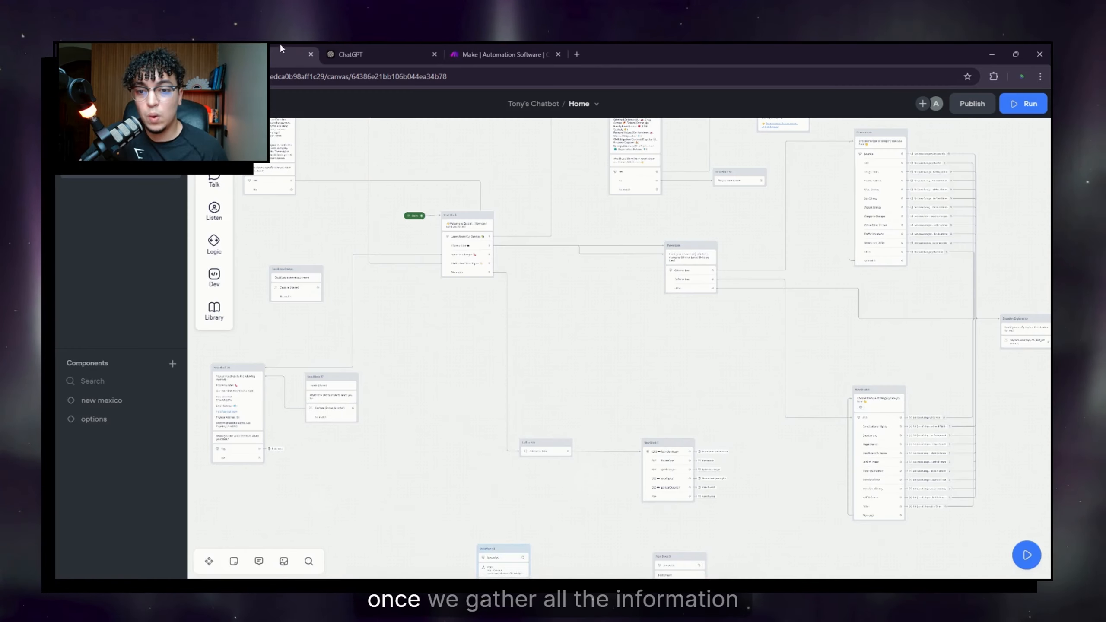
left_click(375, 44)
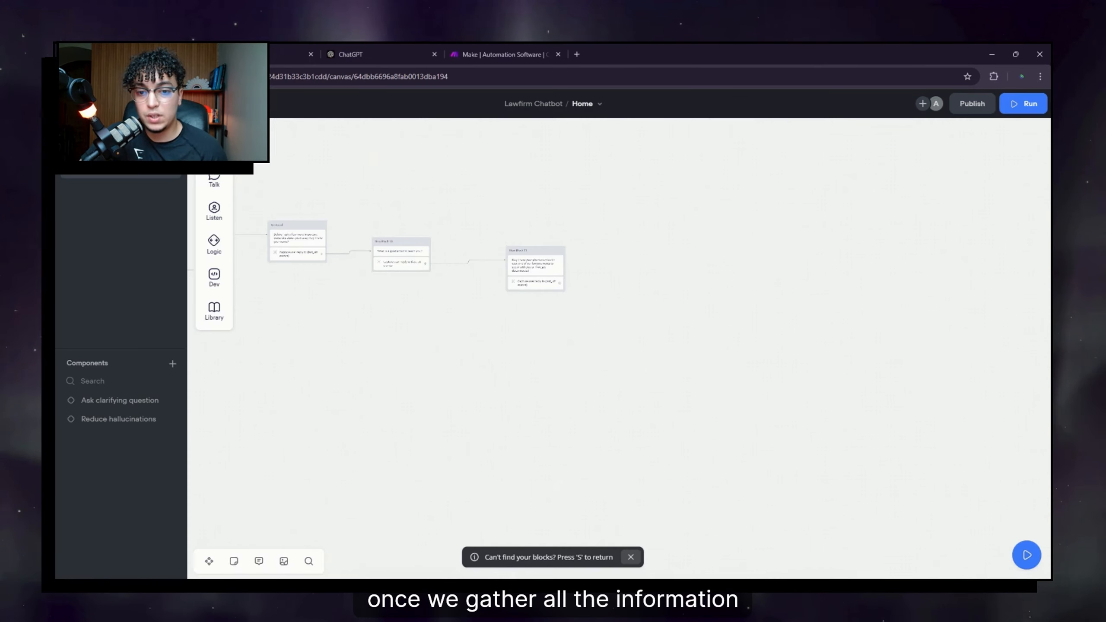
Step: Pan across the flow to its final blocks, then go back to Make
left_click_drag(391, 337, 724, 451)
scroll(509, 440, "down", 3)
left_click_drag(467, 455, 833, 351)
left_click_drag(525, 313, 479, 311)
left_click_drag(746, 338, 472, 314)
scroll(837, 314, "up", 2)
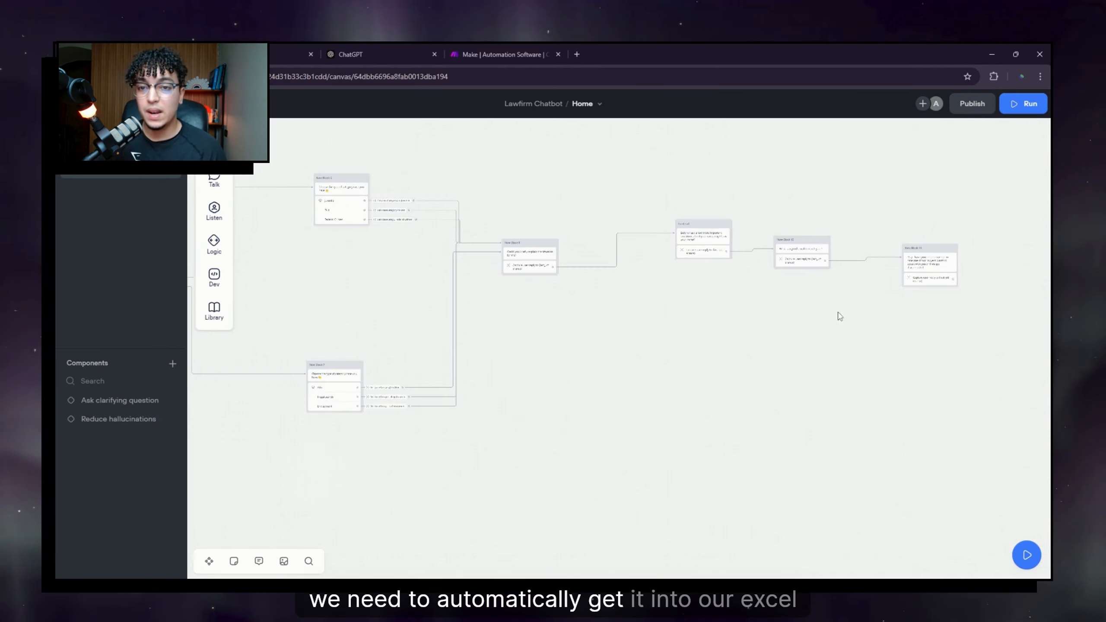
left_click_drag(838, 314, 609, 318)
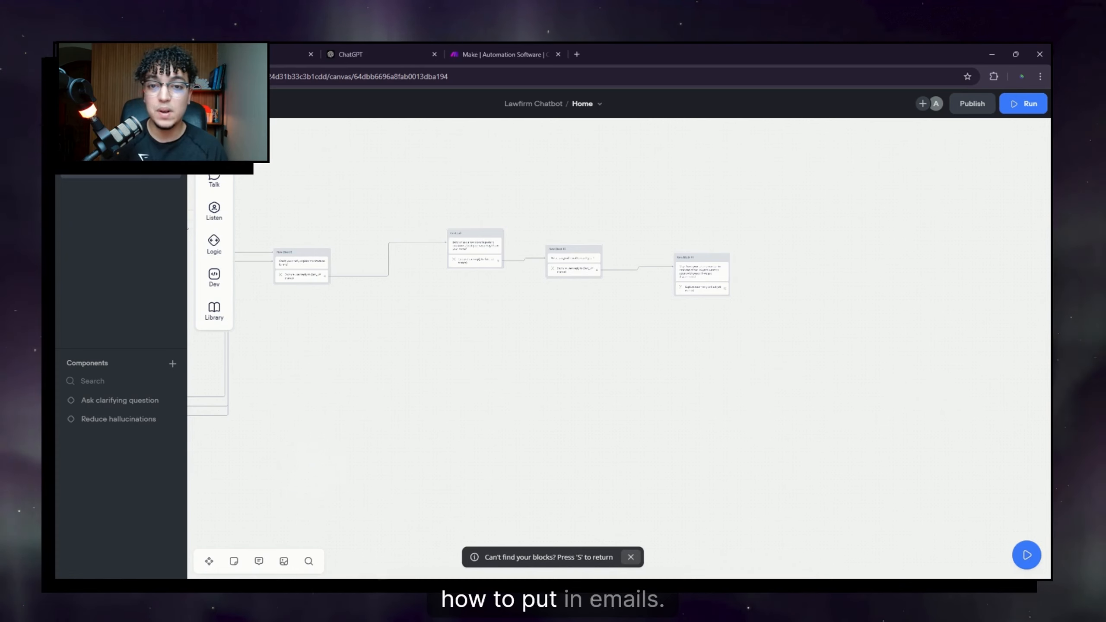
left_click(500, 54)
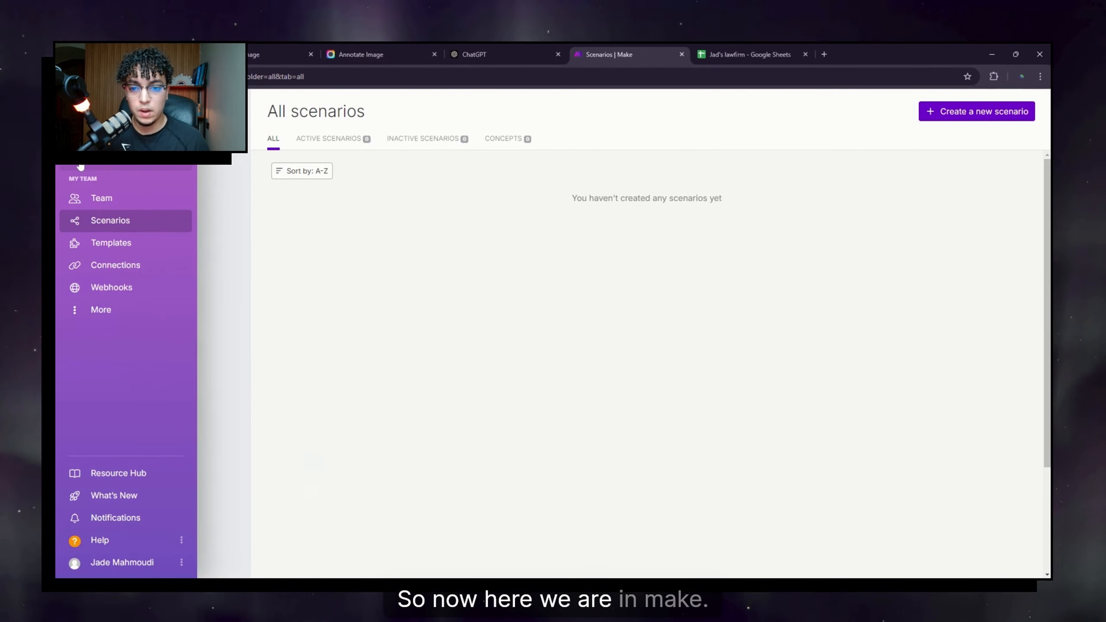
Step: Create a new Make scenario starting with a Webhooks Custom webhook trigger
left_click(114, 157)
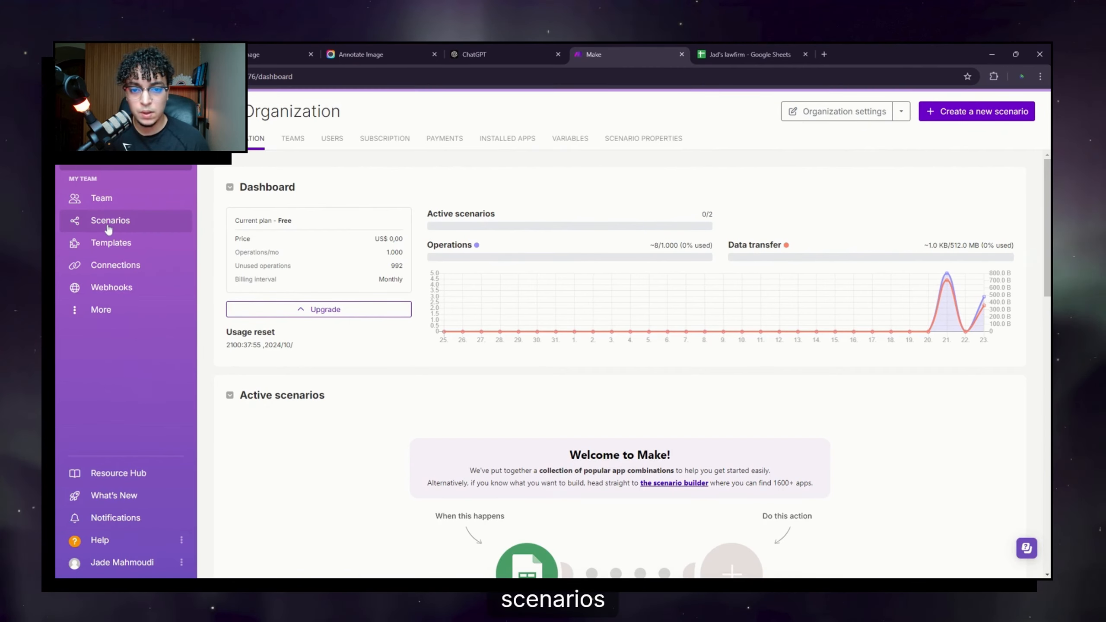
left_click(108, 230)
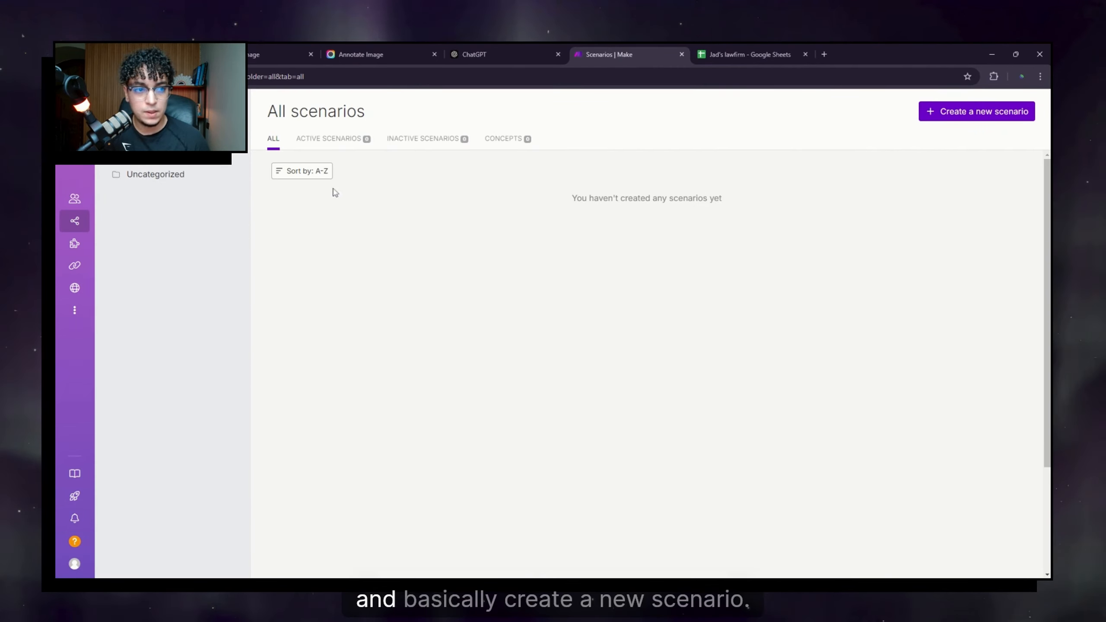
left_click(984, 115)
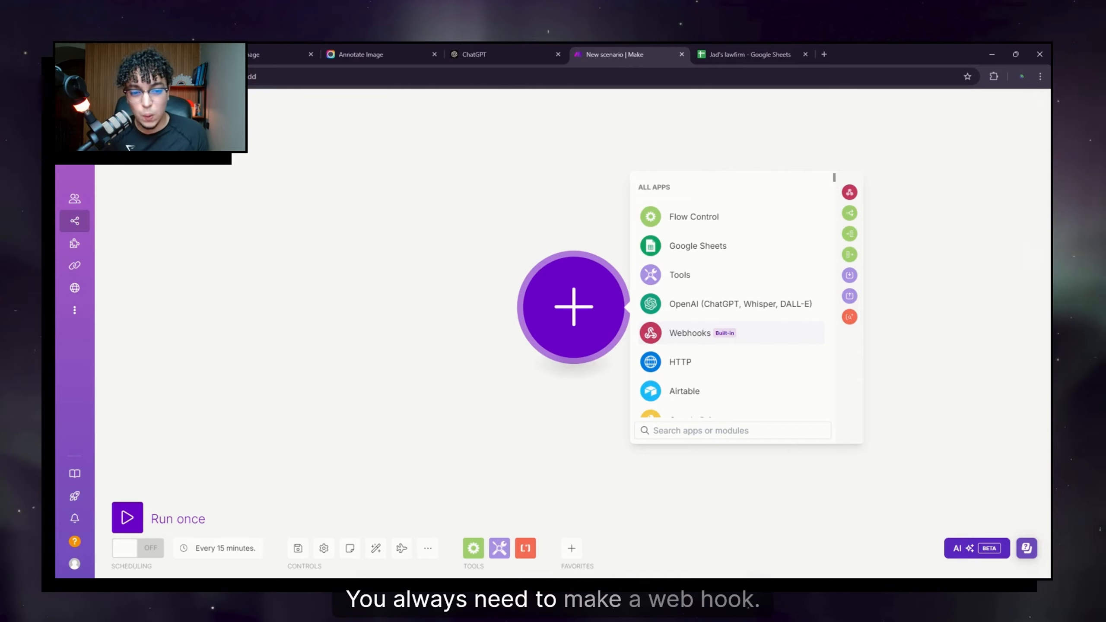
left_click(693, 332)
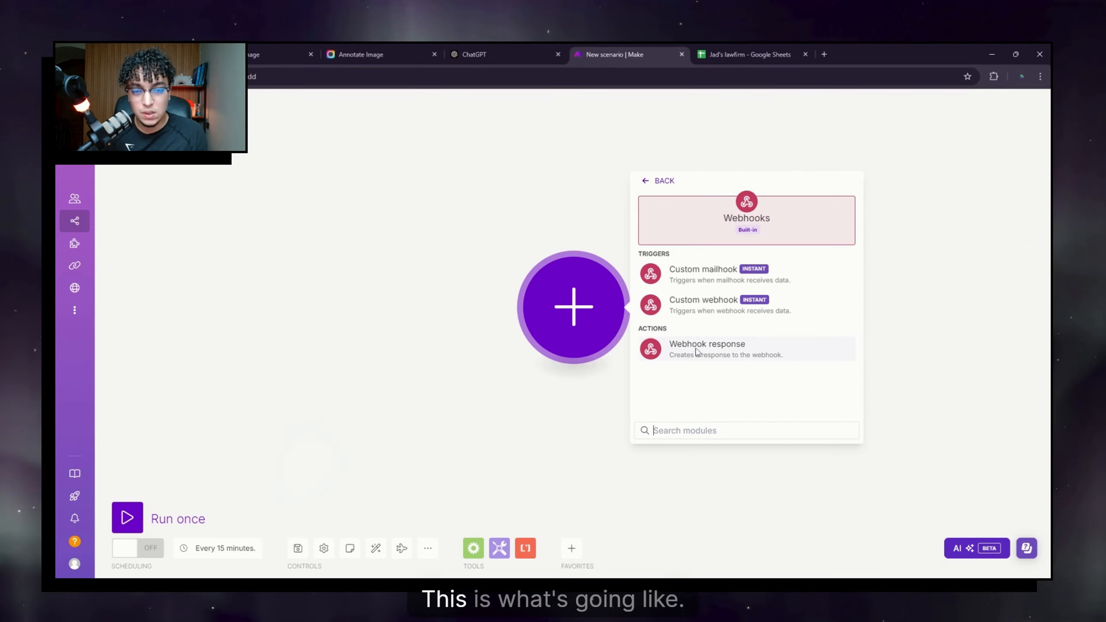
left_click(705, 313)
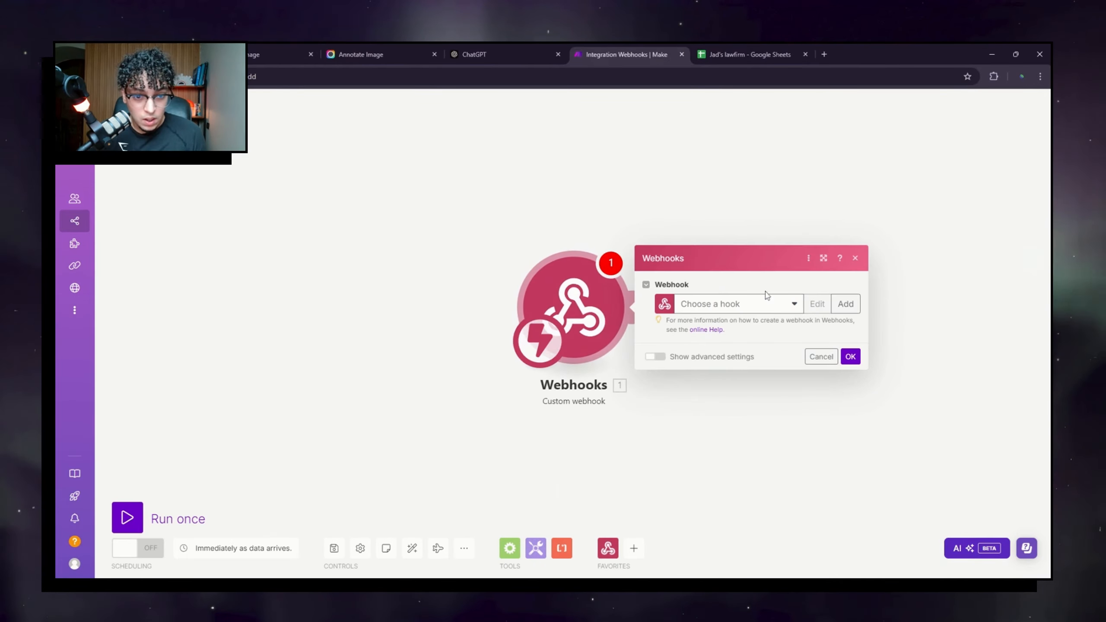
Step: Add a new webhook named for the law firm and save it
left_click(774, 310)
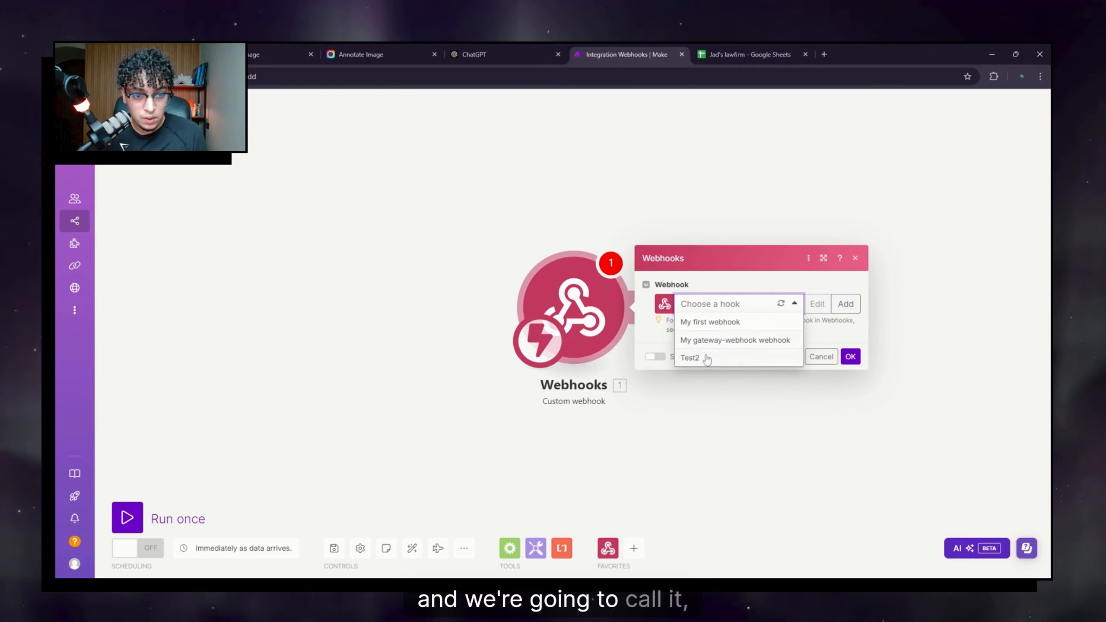
left_click(845, 304)
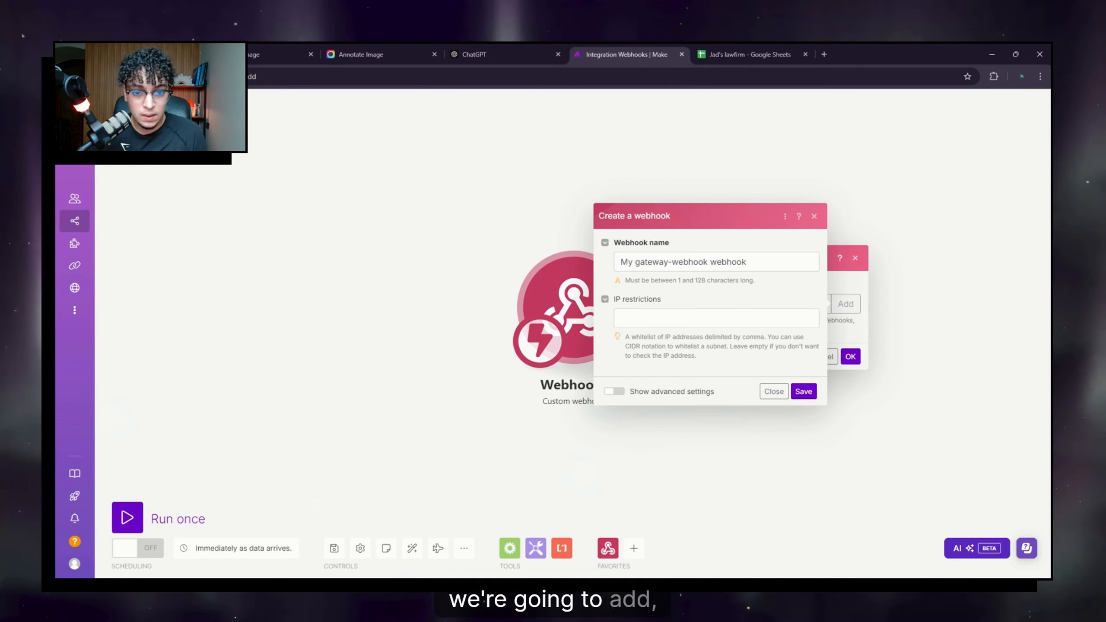
left_click(700, 316)
triple_click(729, 262)
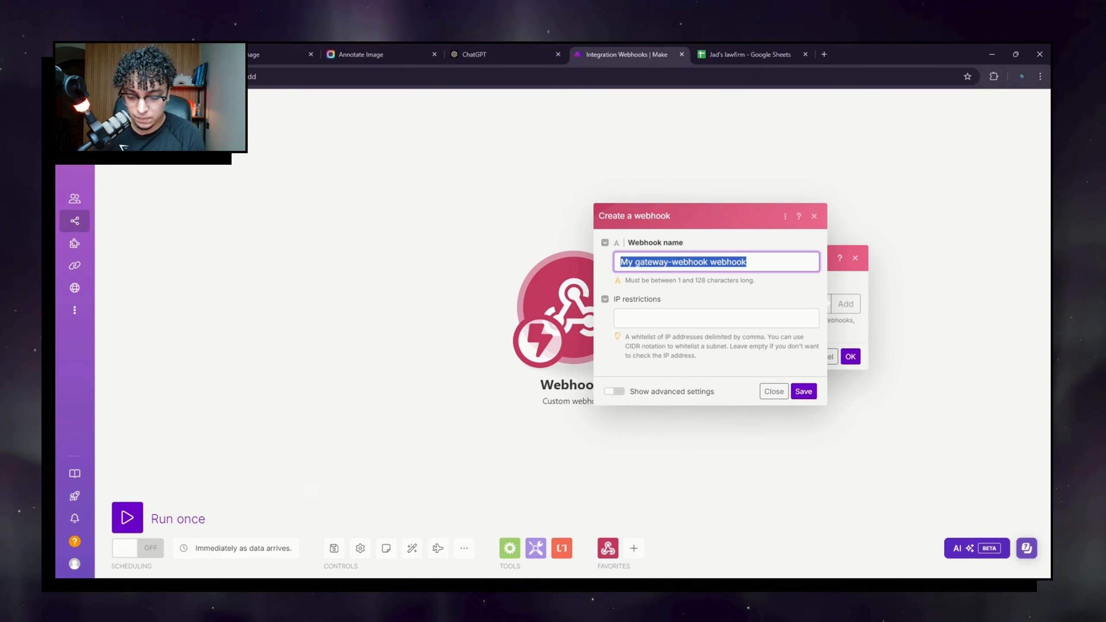
type("Jad's Lawfirm")
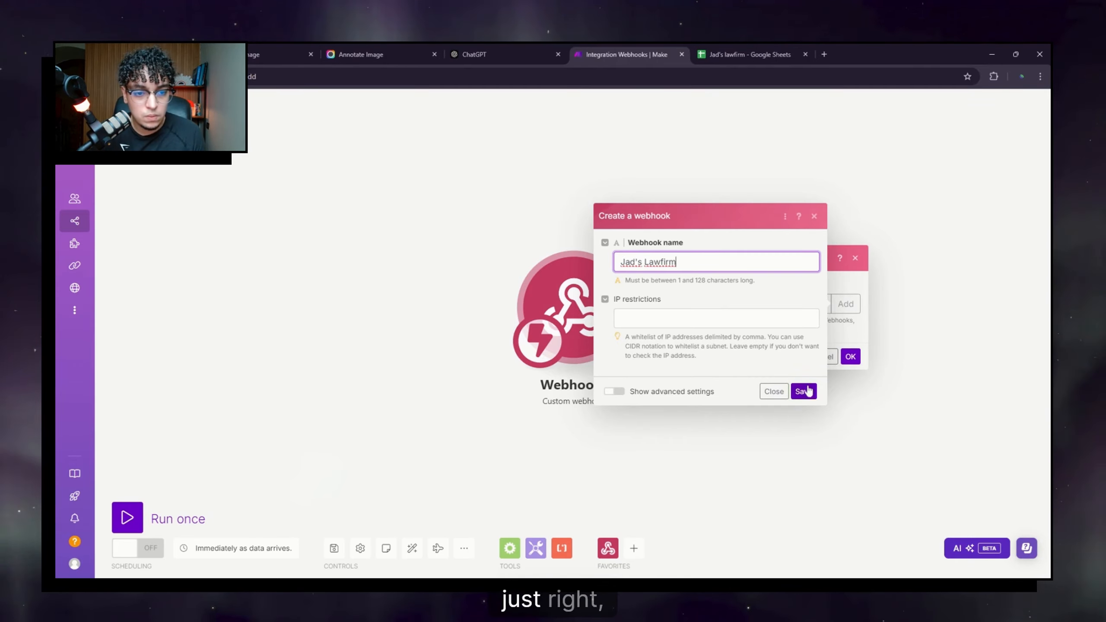
left_click(806, 391)
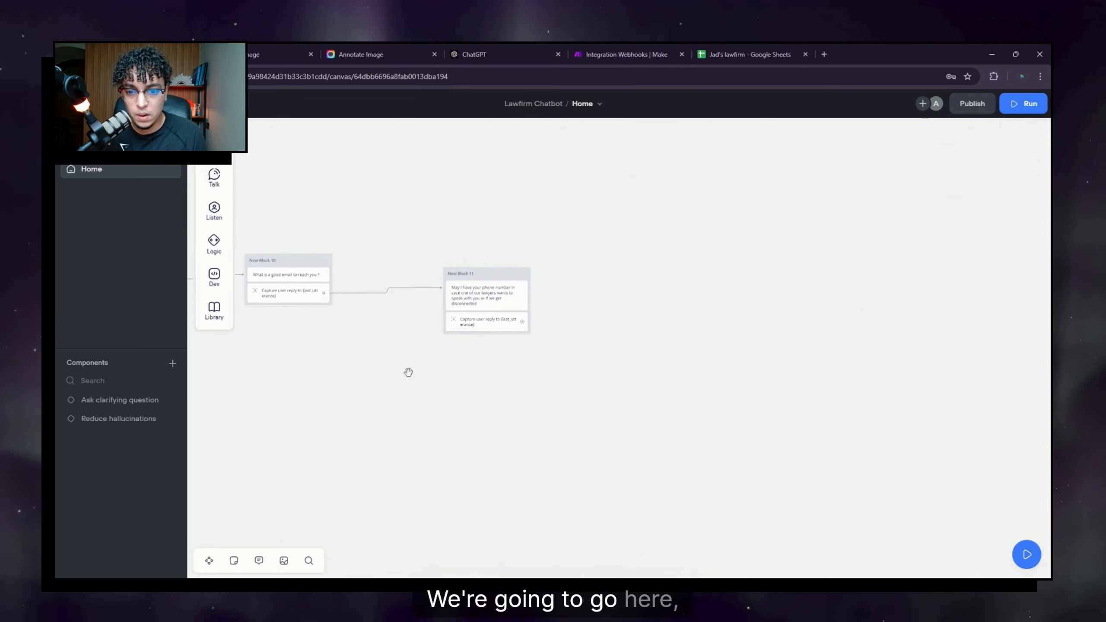
Step: After the phone-number capture, add the message 'You should be expecting a call in a few…'
scroll(480, 340, "up", 2)
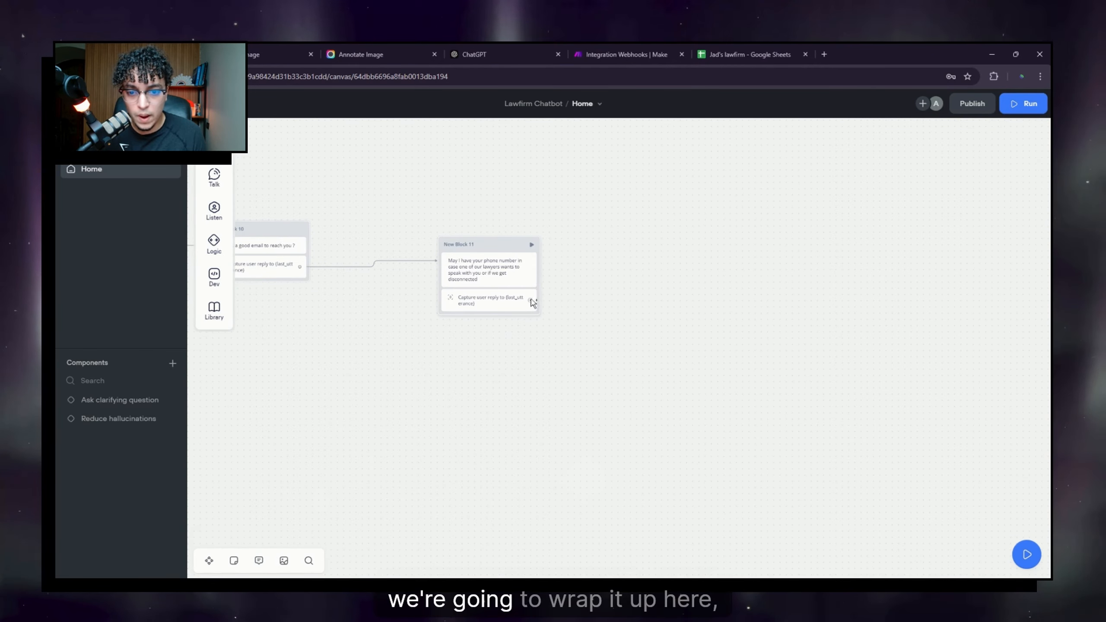
scroll(498, 289, "up", 1)
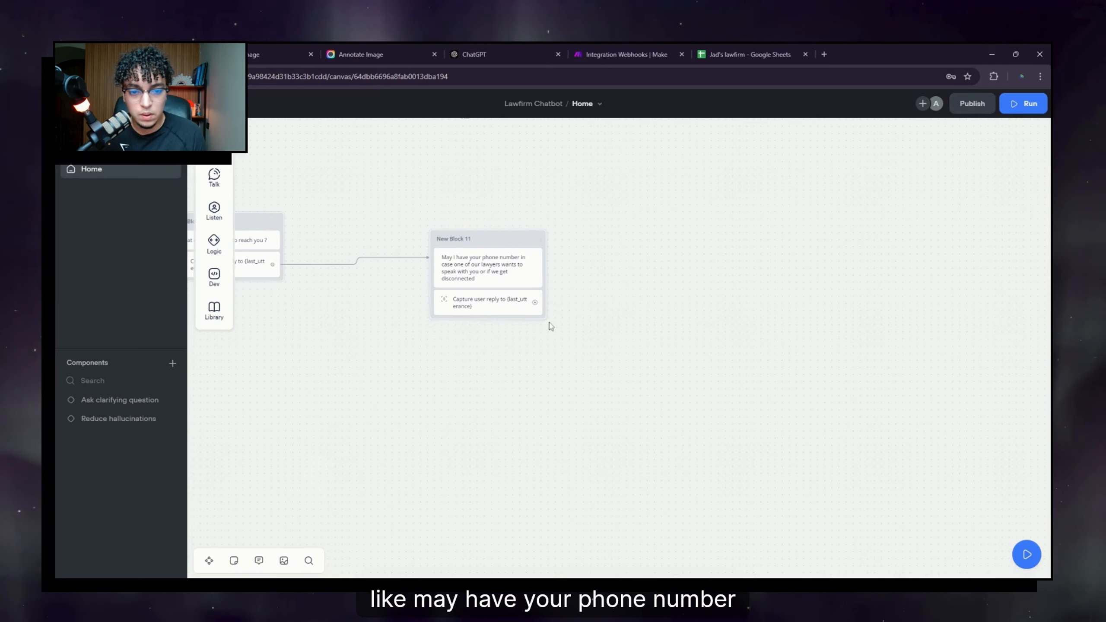
left_click_drag(535, 303, 755, 227)
mouse_move(806, 264)
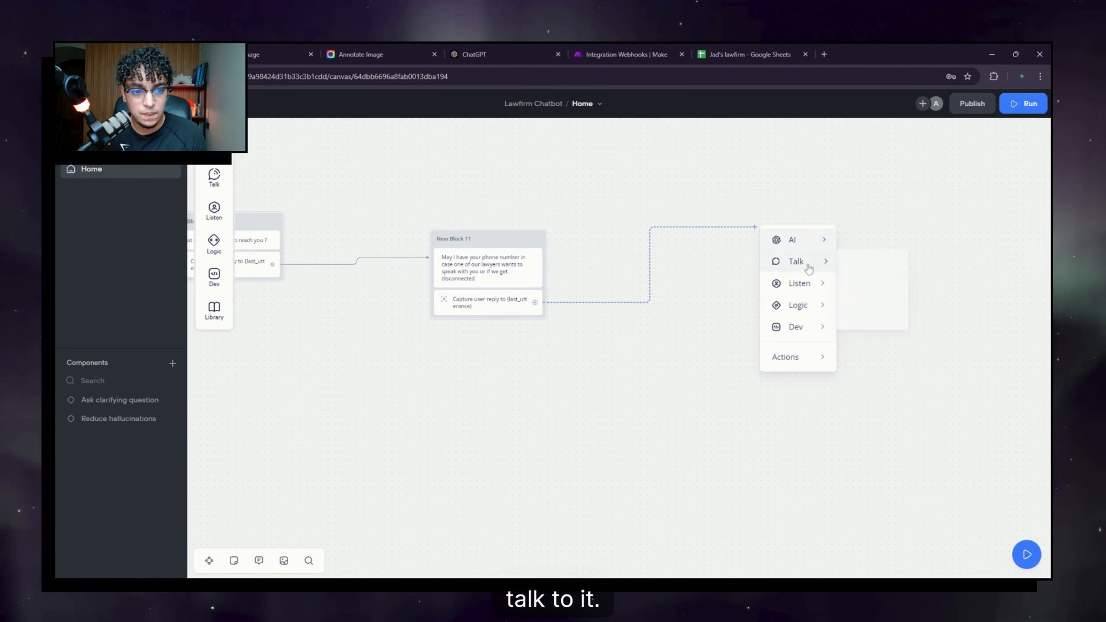
left_click(860, 268)
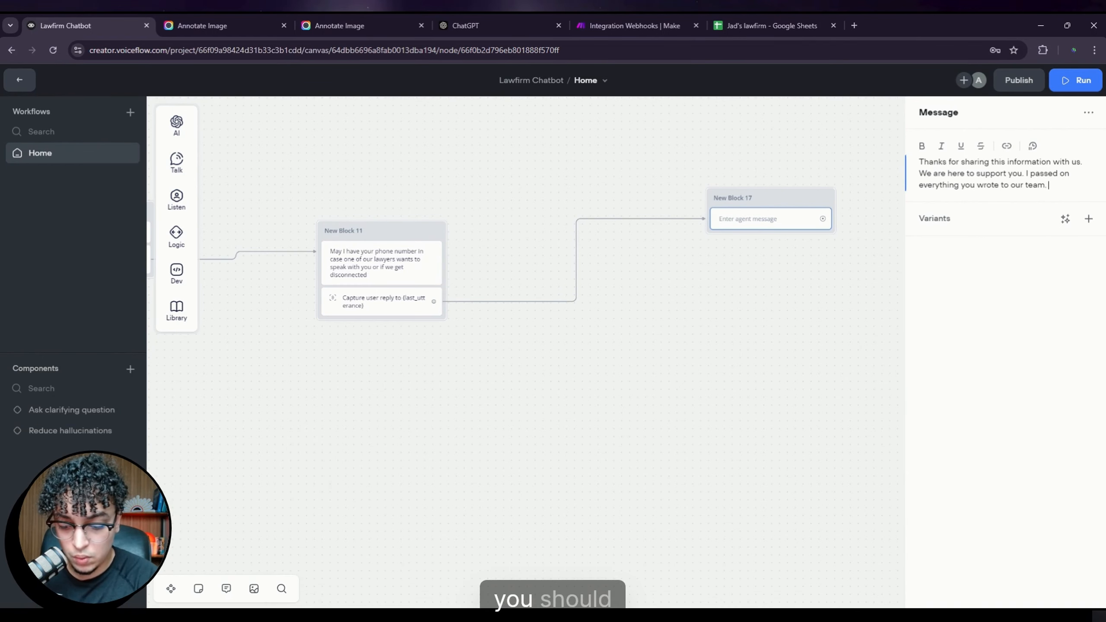
type("You shou")
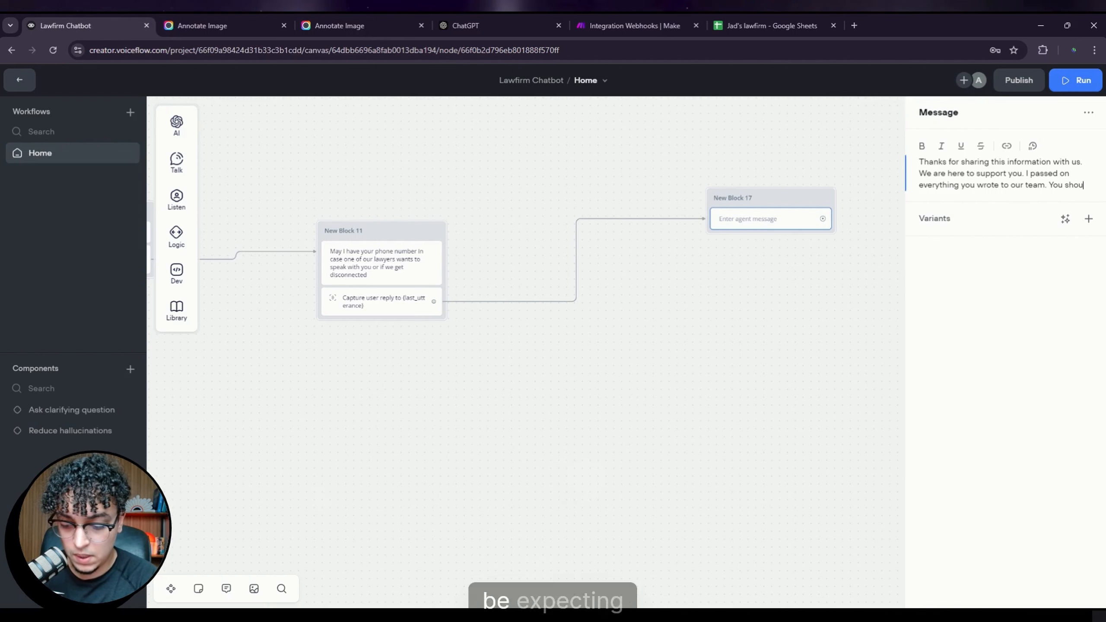
type("ld be expecting a call i")
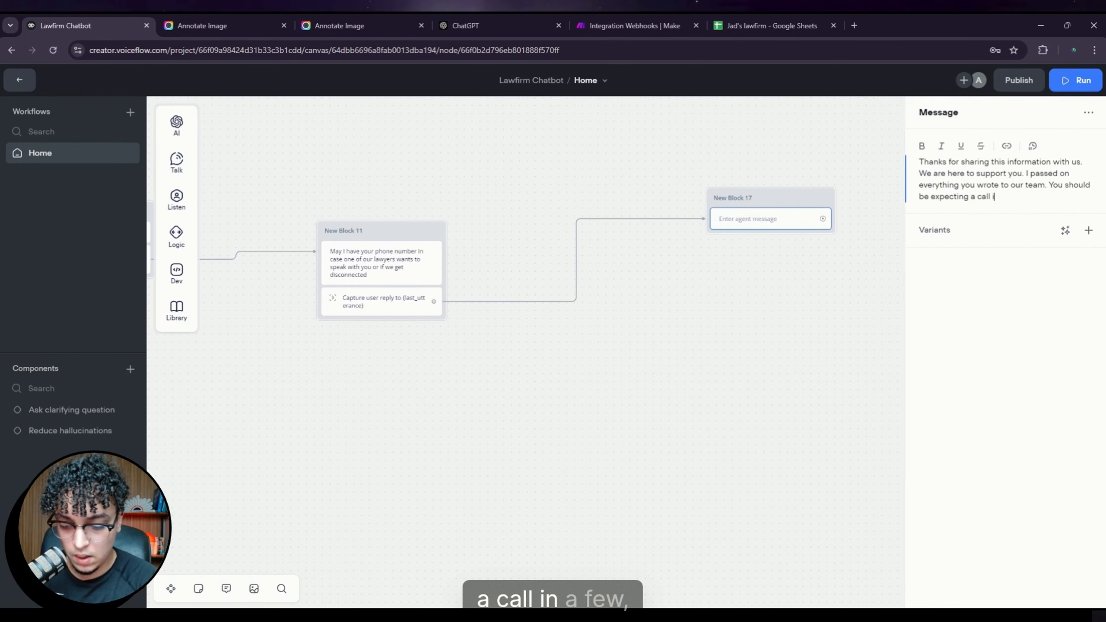
type("n a few")
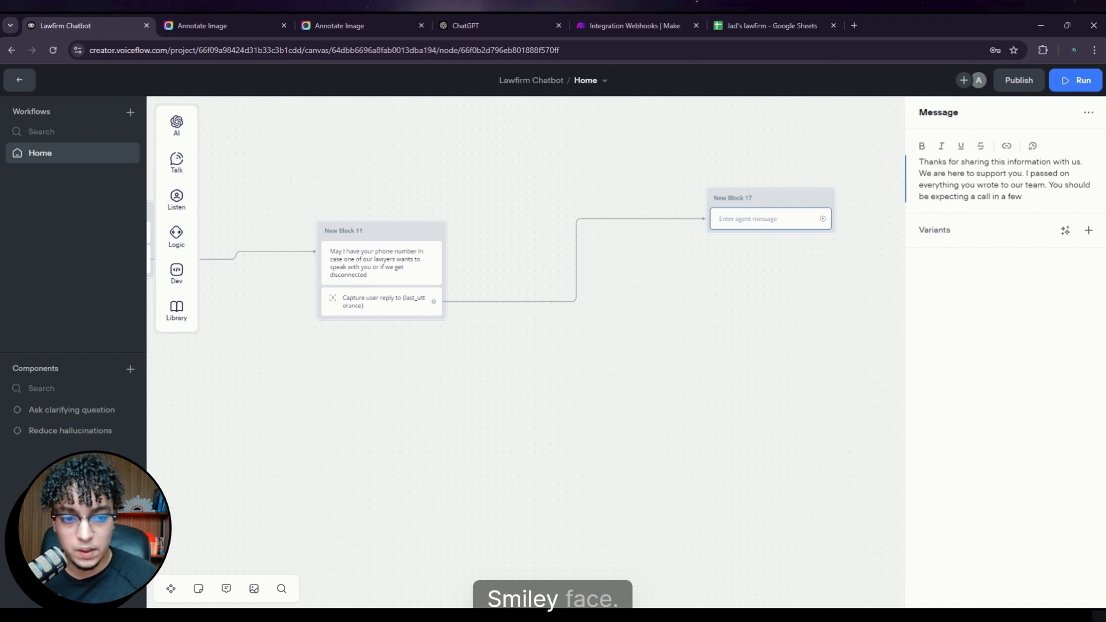
left_click(758, 306)
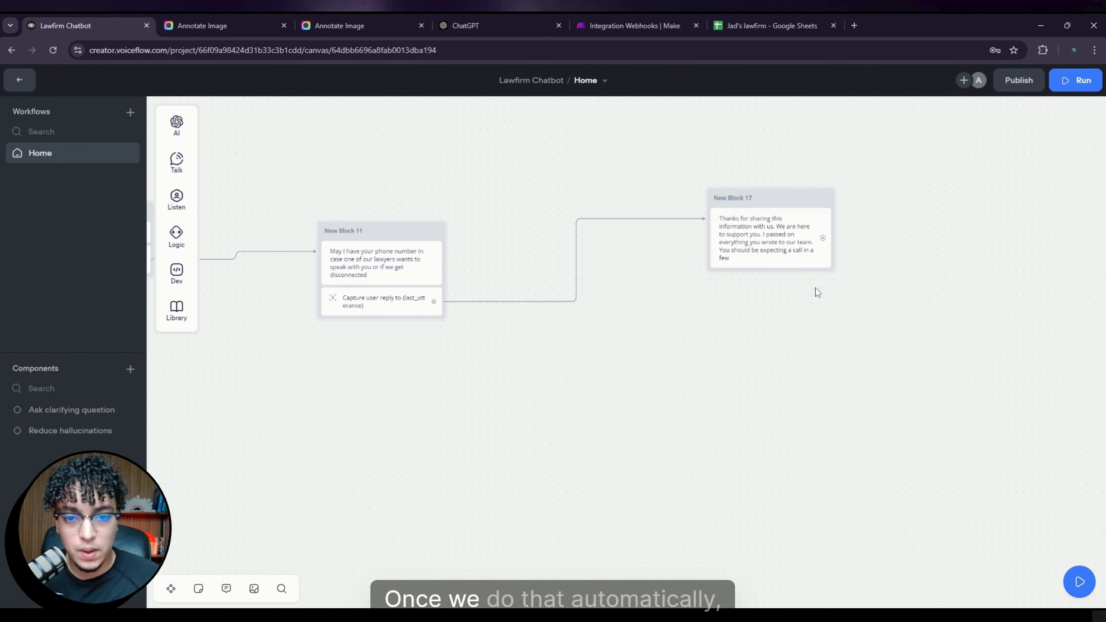
Step: Connect a new API step after the thank-you message
left_click_drag(823, 376, 605, 321)
scroll(607, 325, "right", 2)
left_click_drag(562, 206, 764, 244)
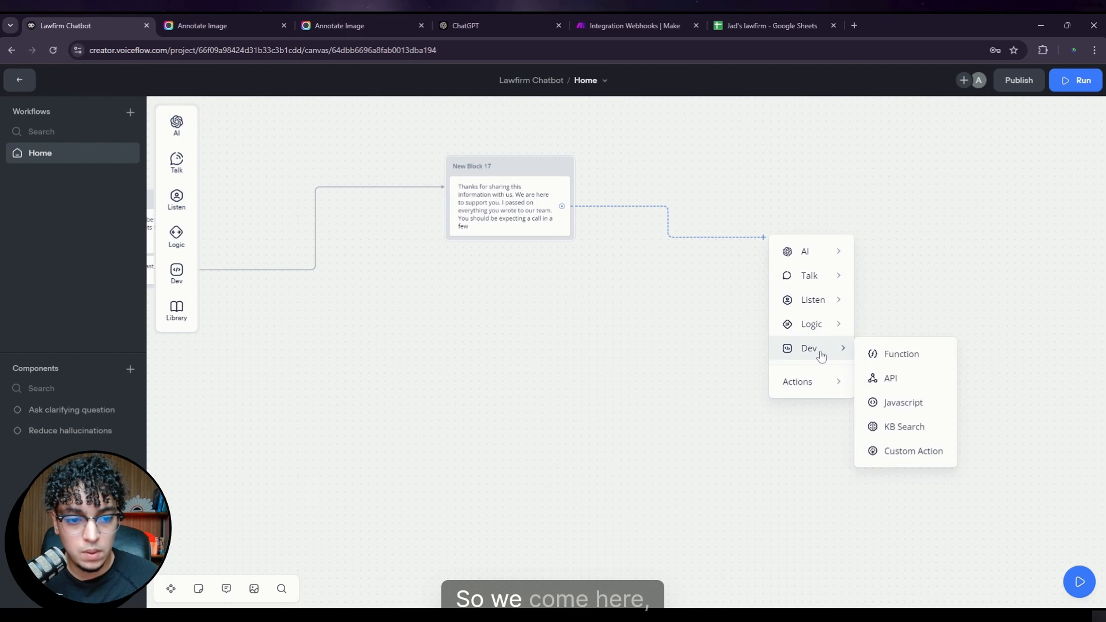
mouse_move(828, 356)
left_click(891, 378)
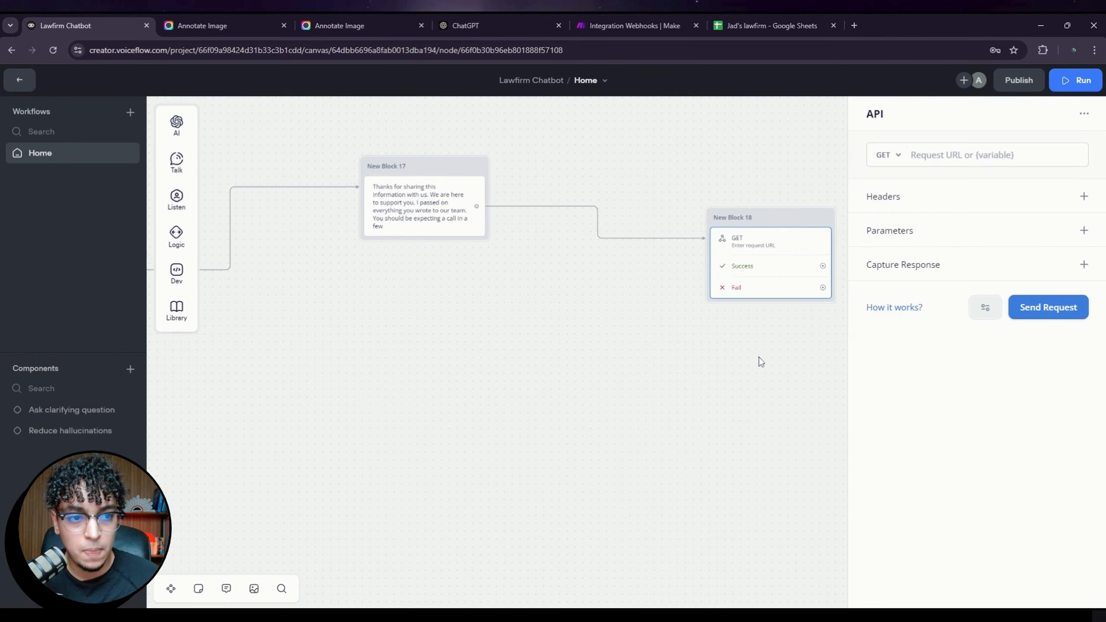
Step: Copy the Make webhook's address and return to the Voiceflow API step's request URL field
left_click(608, 25)
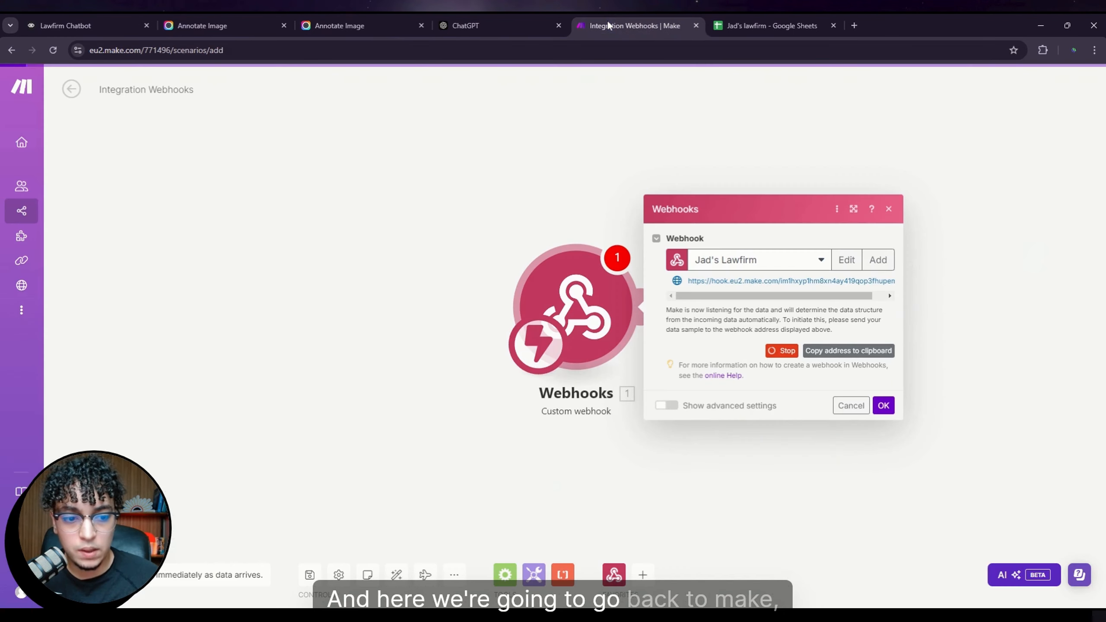
left_click(840, 354)
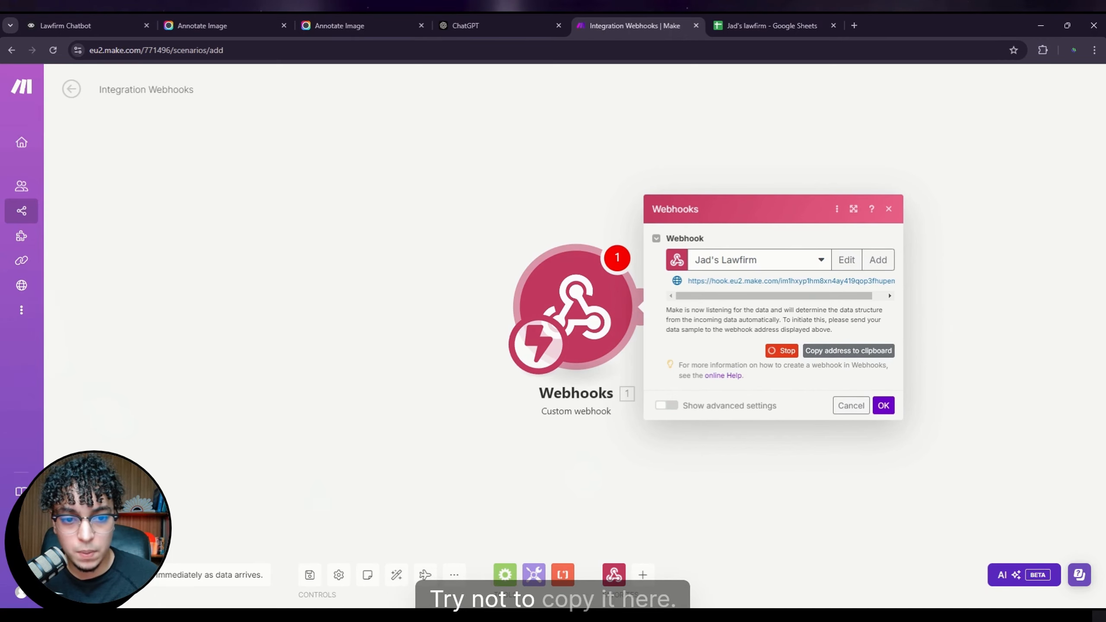
left_click_drag(697, 280, 879, 281)
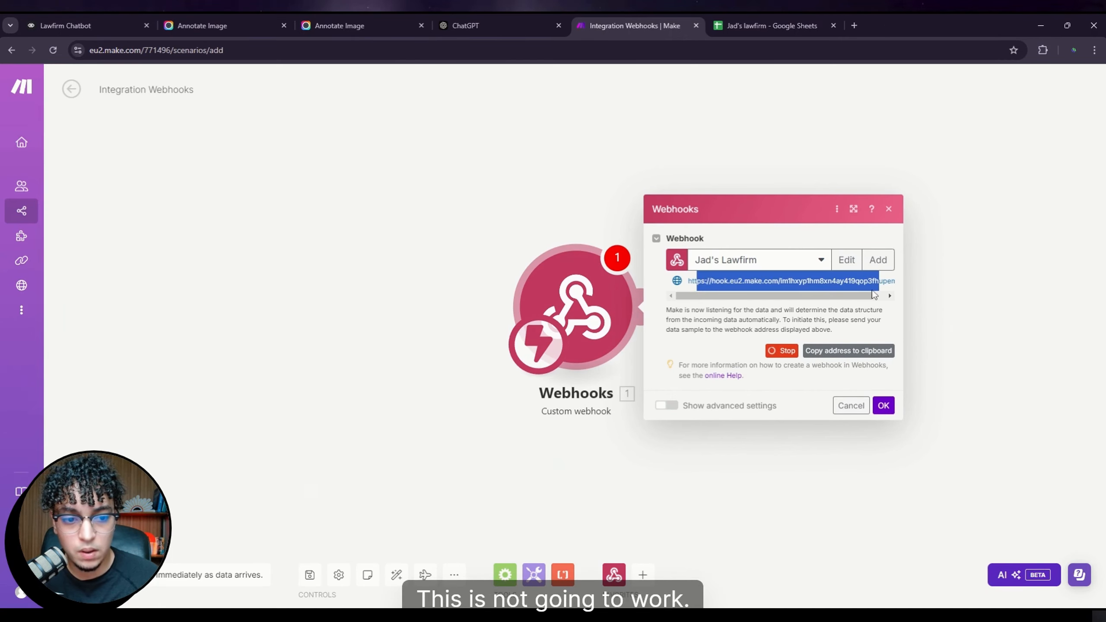
left_click(847, 351)
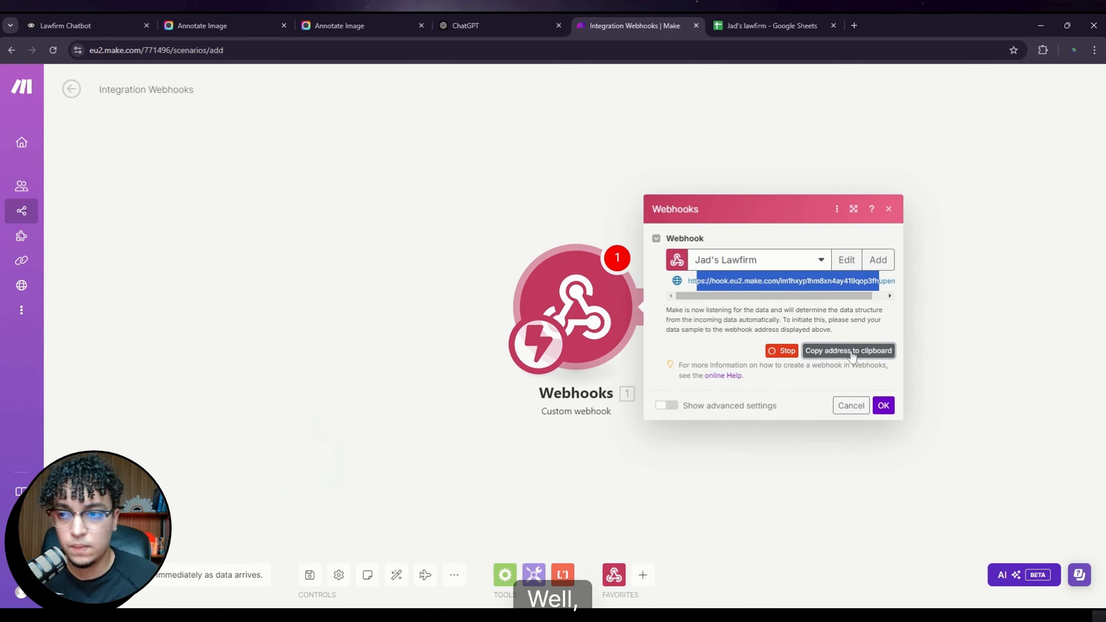
left_click(81, 19)
left_click(958, 155)
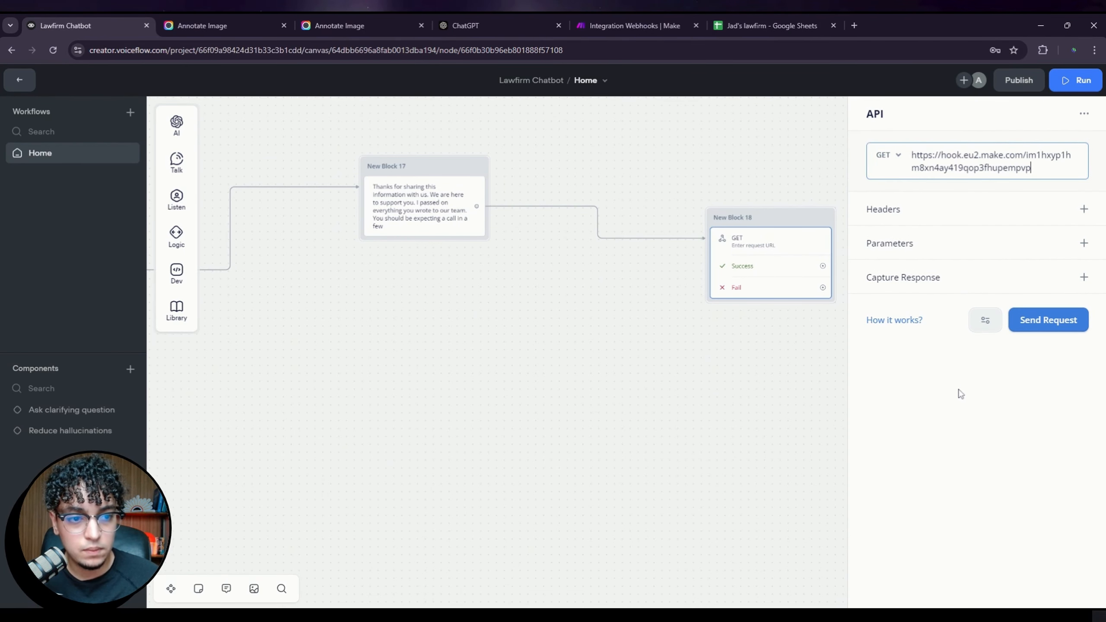
Step: Paste the webhook address as the request URL, discarding a trial header row
left_click(1032, 218)
left_click(965, 236)
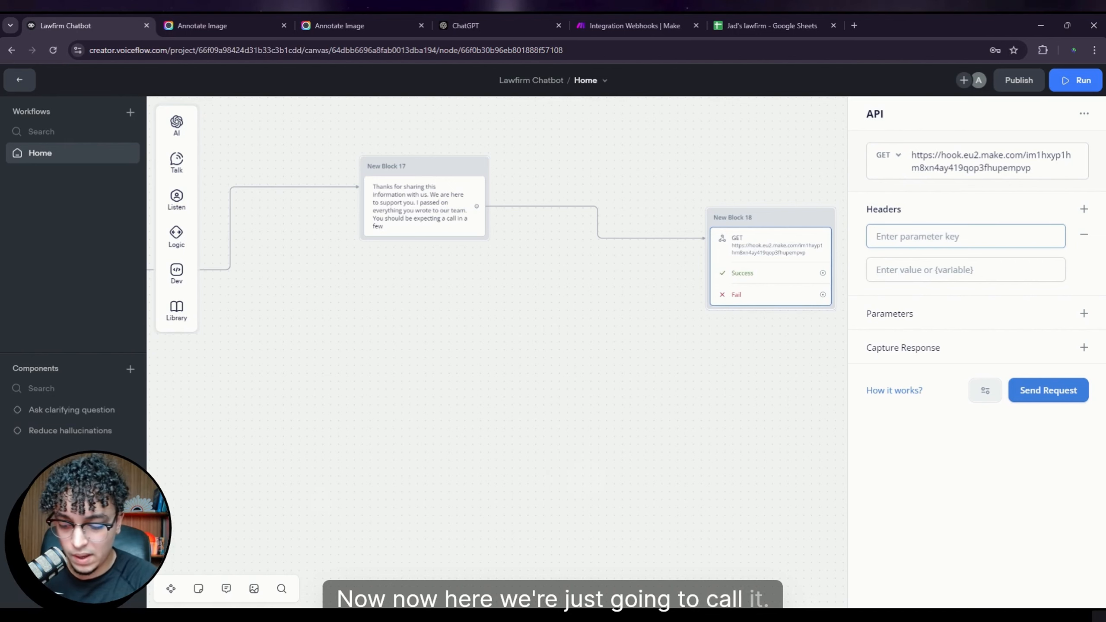
type("Header")
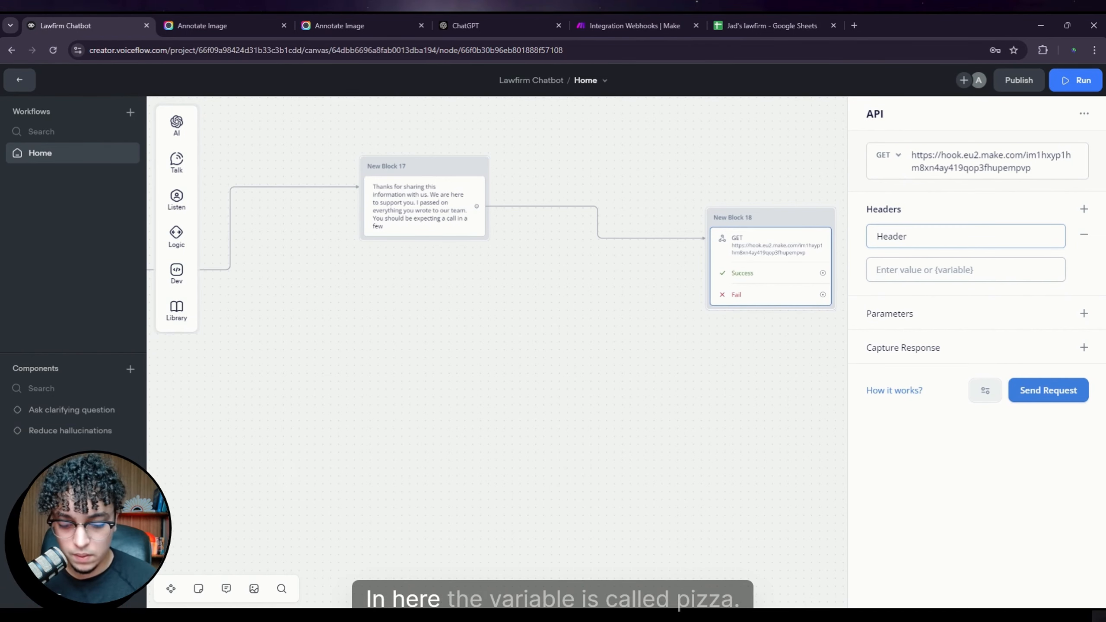
left_click(946, 269)
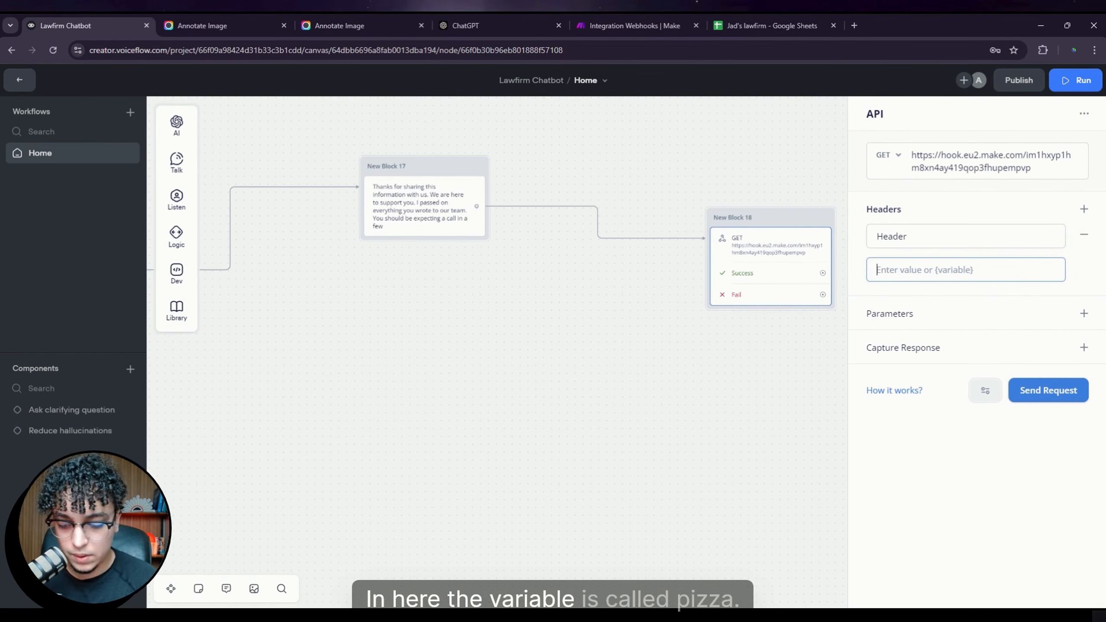
type("Pizza")
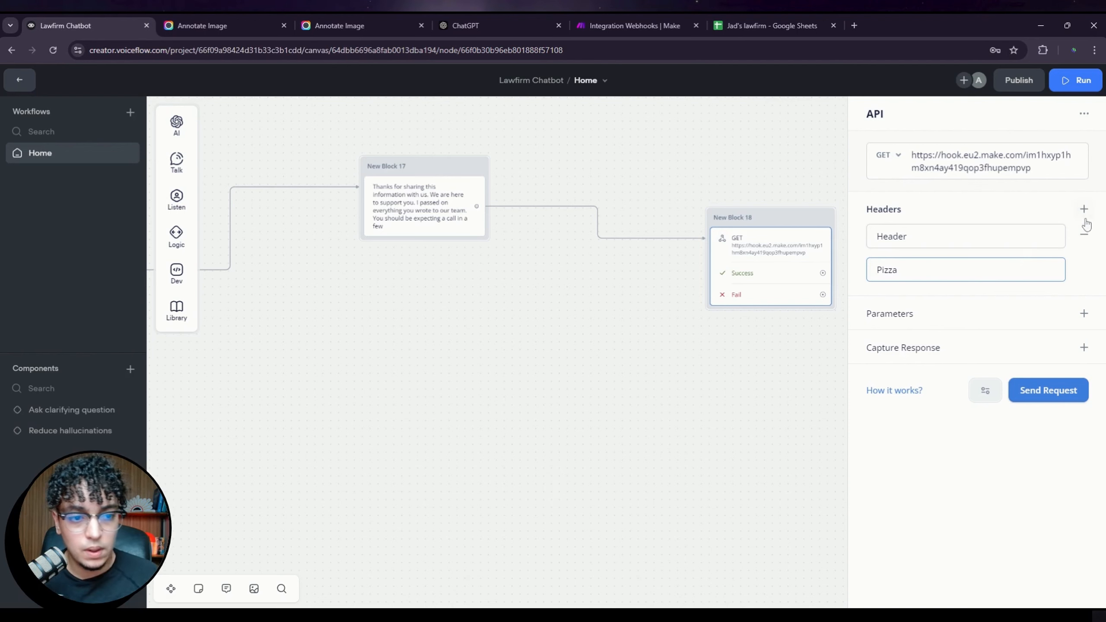
left_click(1085, 235)
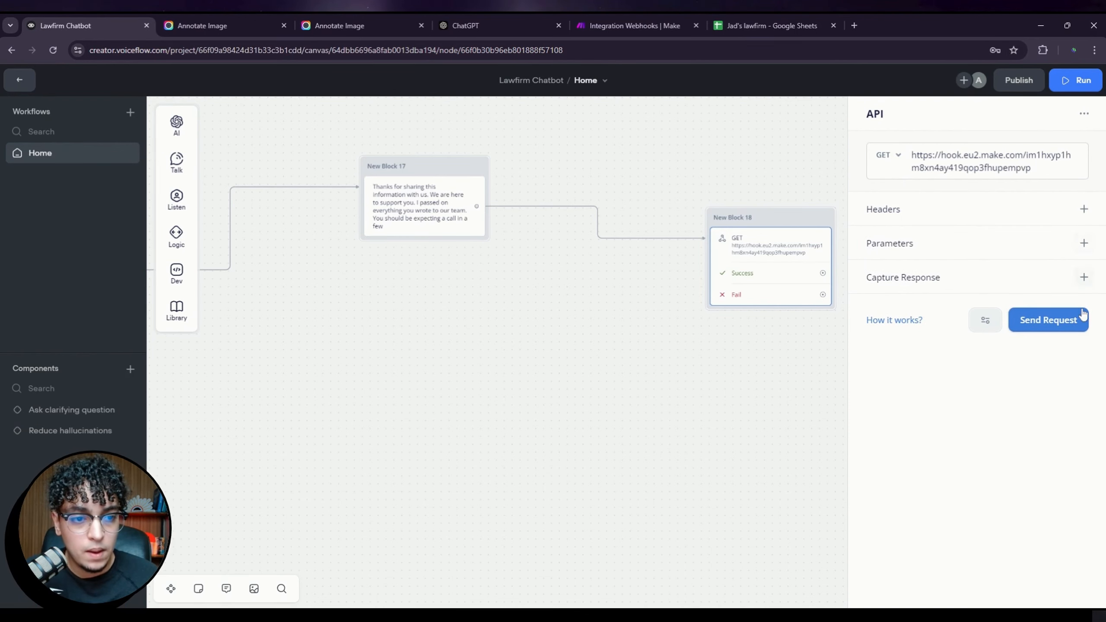
Step: Add a request parameter 'name' with the value {name}
left_click(1082, 243)
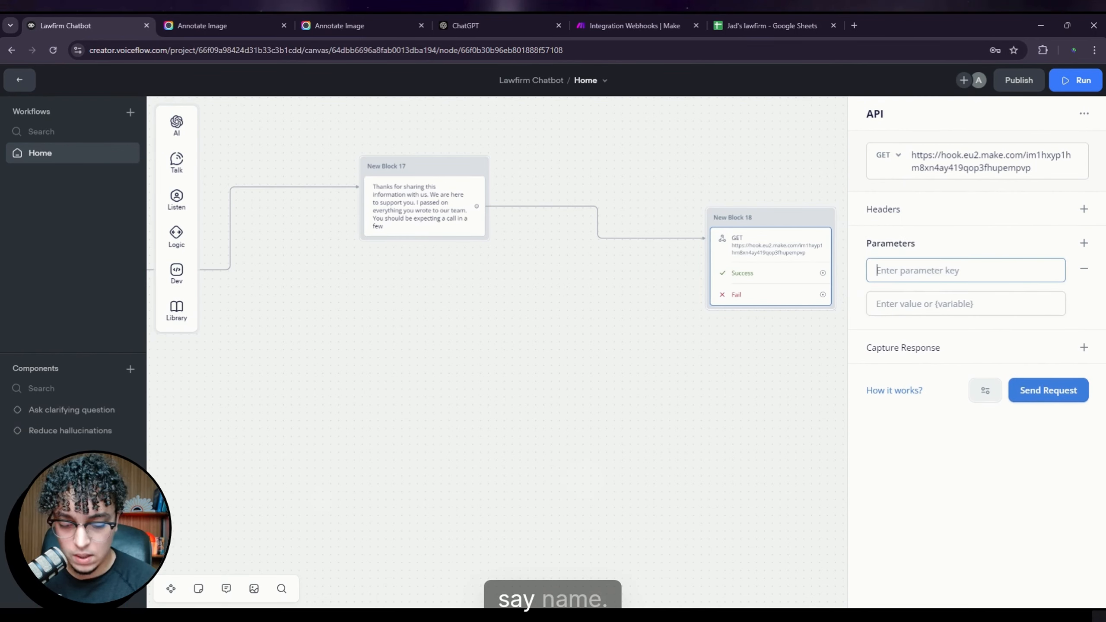
type("name")
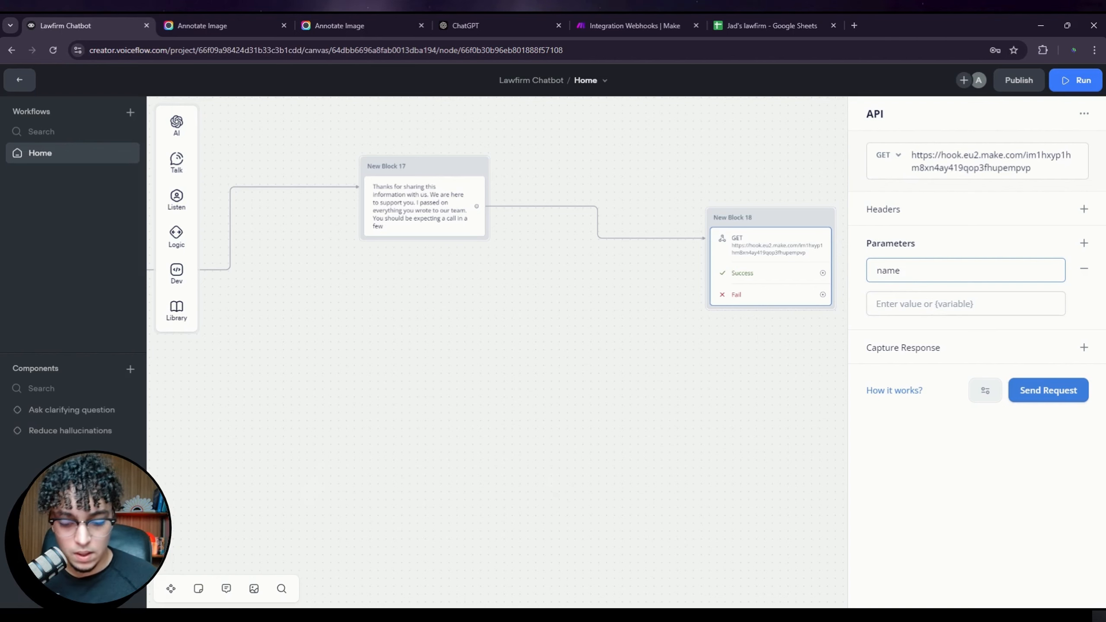
key("Tab")
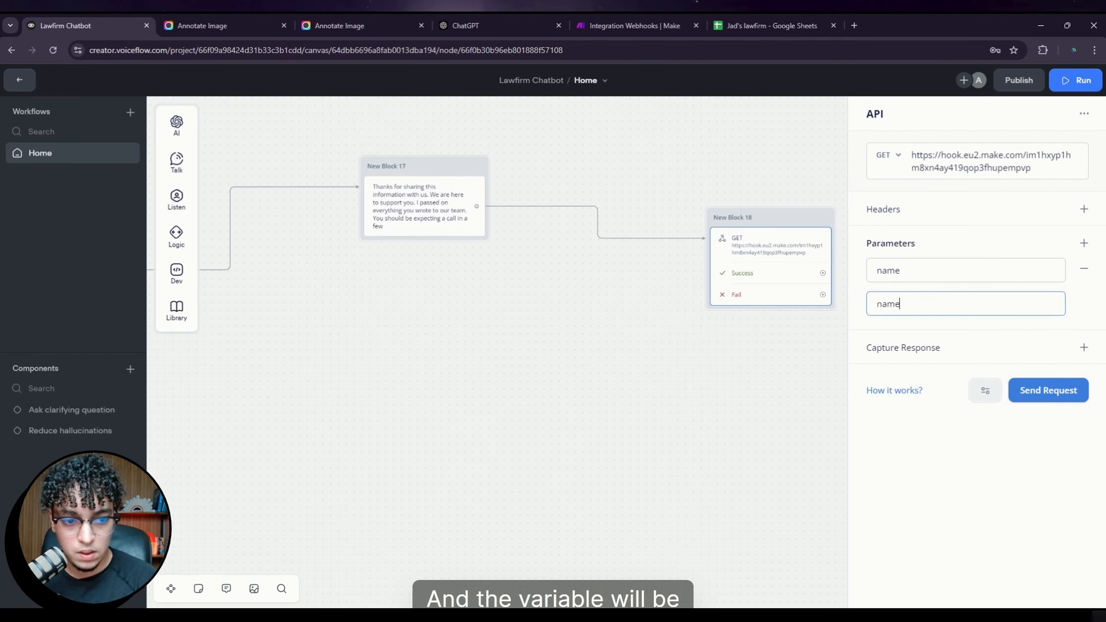
type("name")
key("BackSpace")
key("BackSpace")
type("{")
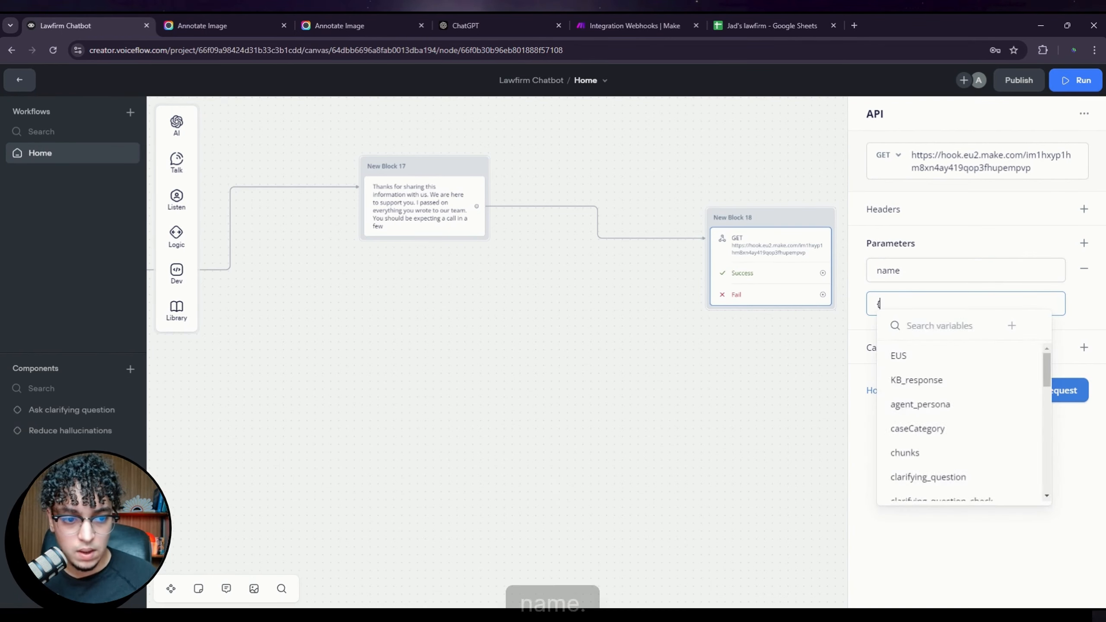
type("name")
left_click(932, 357)
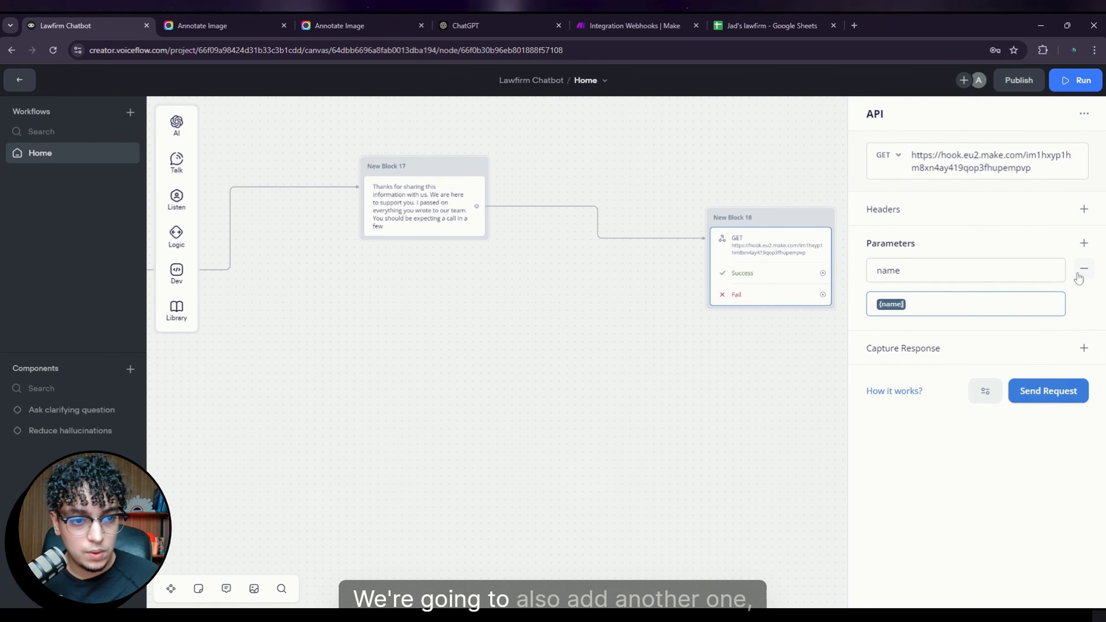
Step: Add a second parameter 'phone_number' with the value {phone_number}
left_click(1085, 244)
left_click(945, 353)
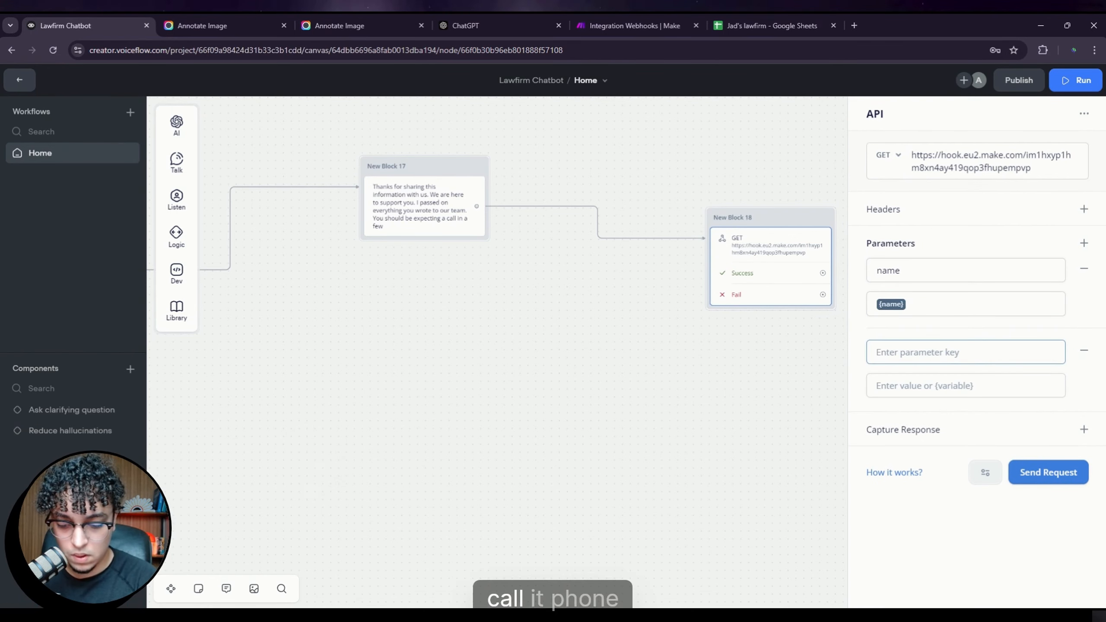
type("phone")
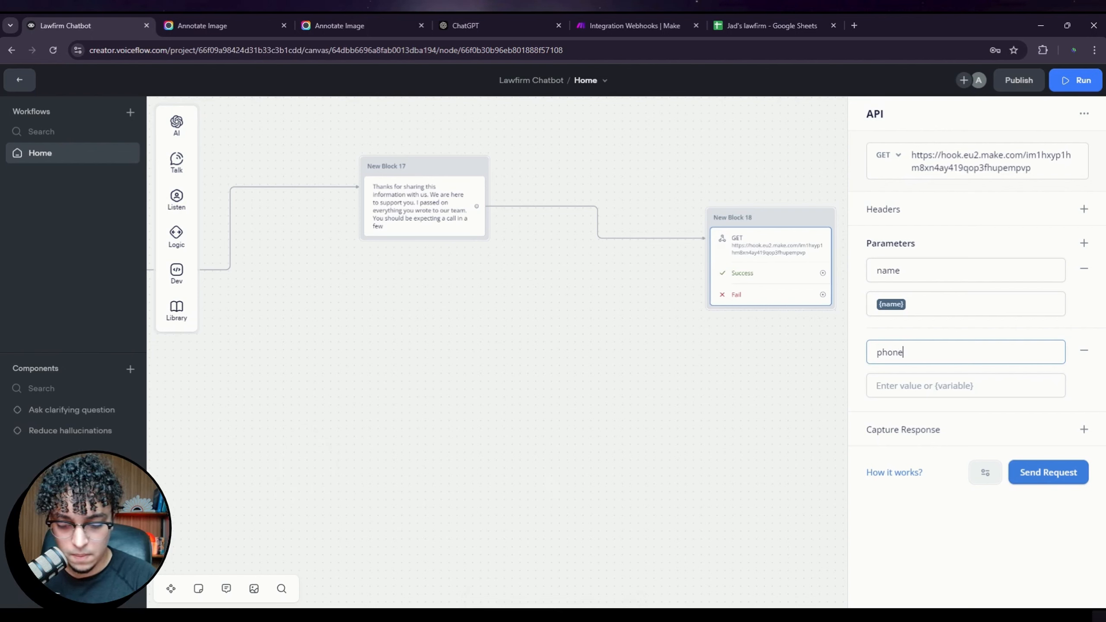
type("_n")
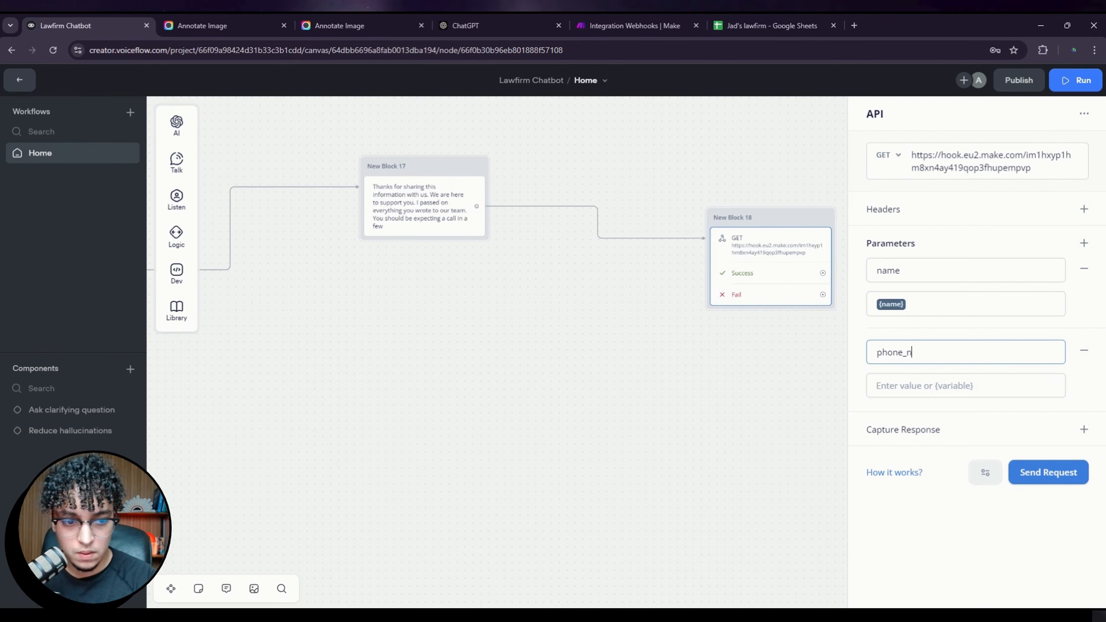
type("umber")
key("Tab")
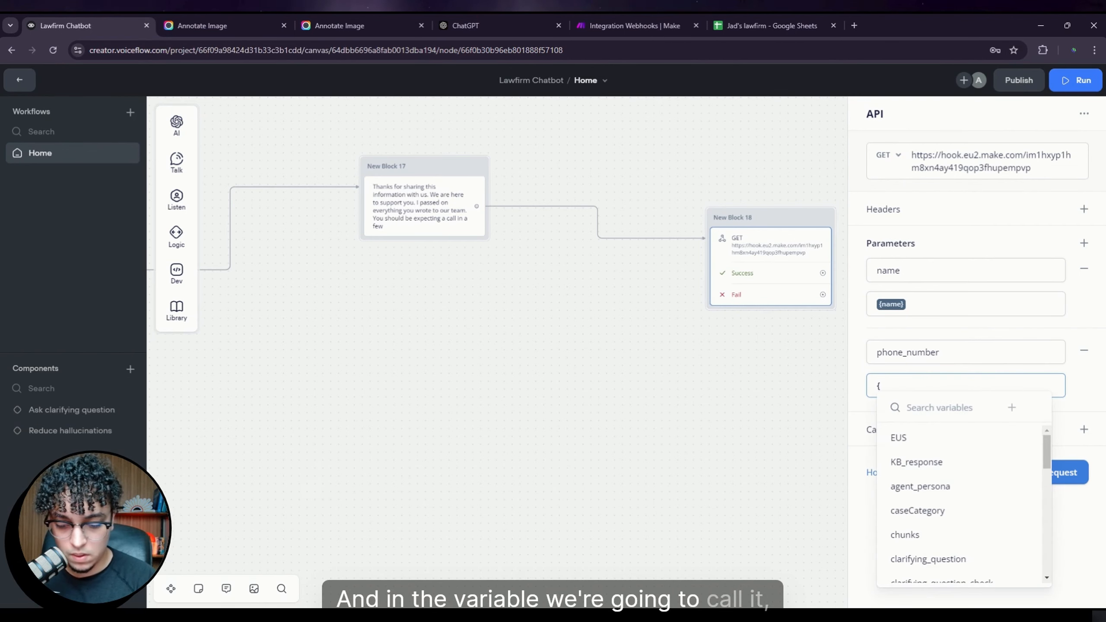
type("{ph")
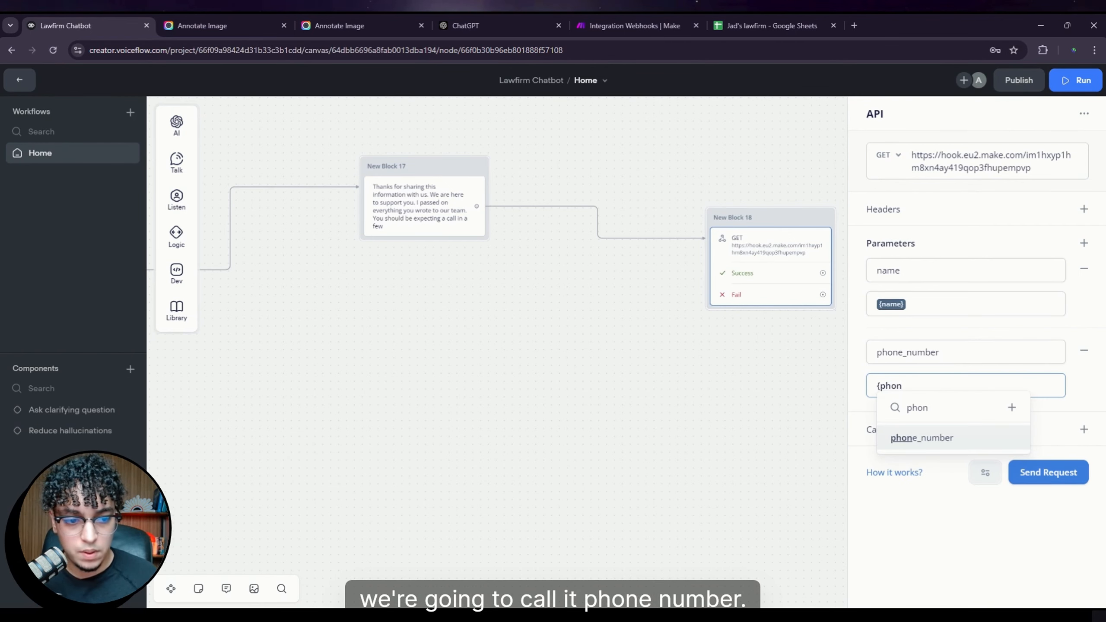
type("on")
left_click(943, 438)
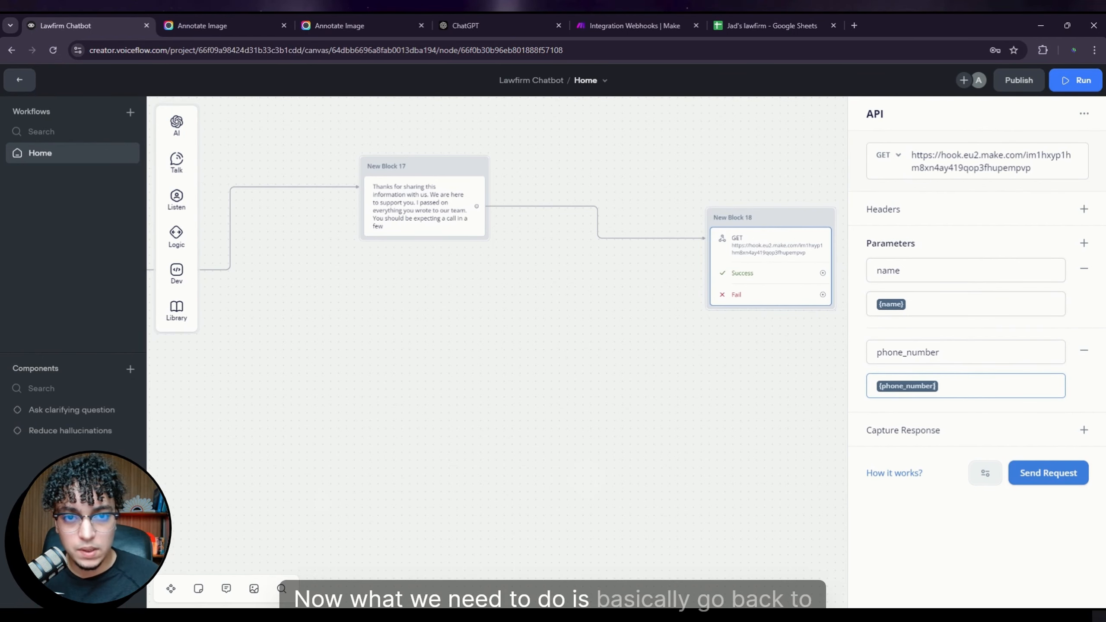
Step: Save the Webhooks module settings and run the Integration Webhooks scenario once so it waits for data
left_click(638, 25)
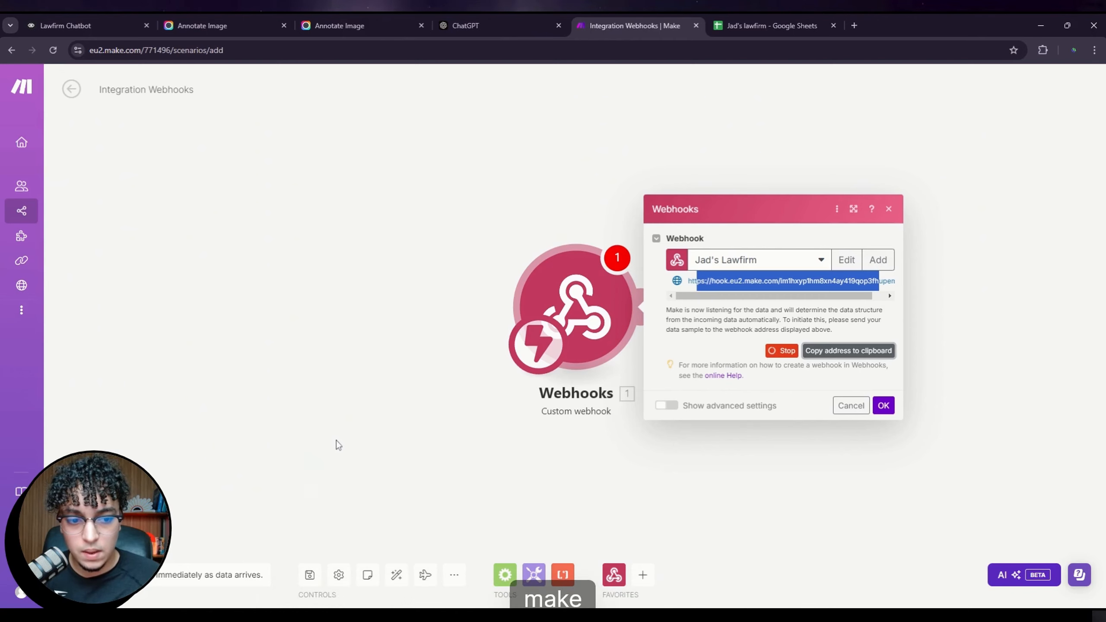
left_click(426, 420)
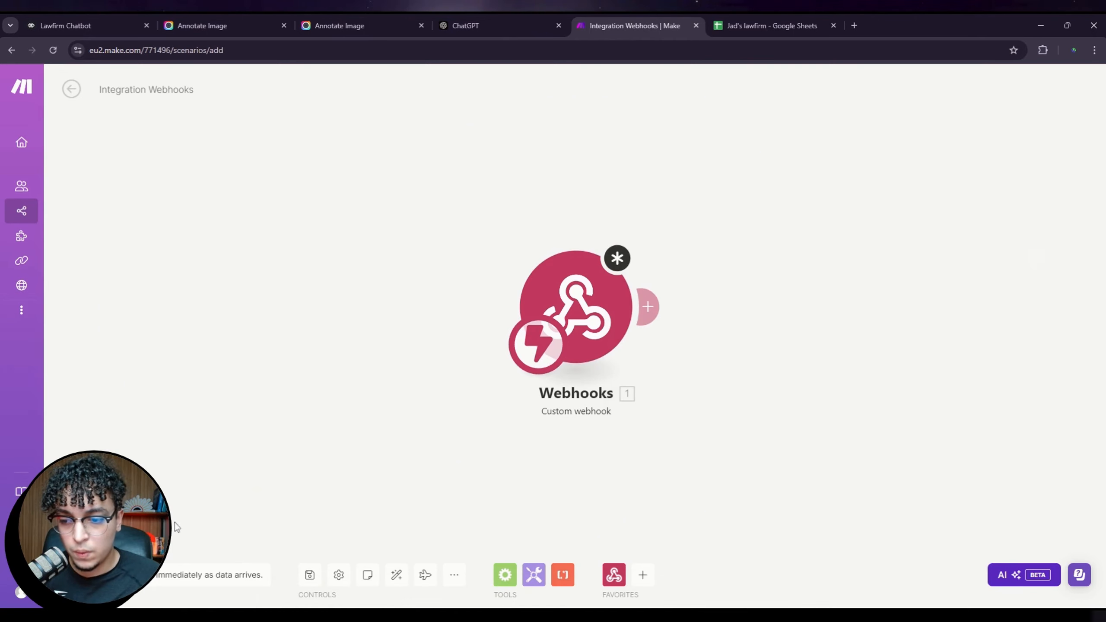
left_click(93, 575)
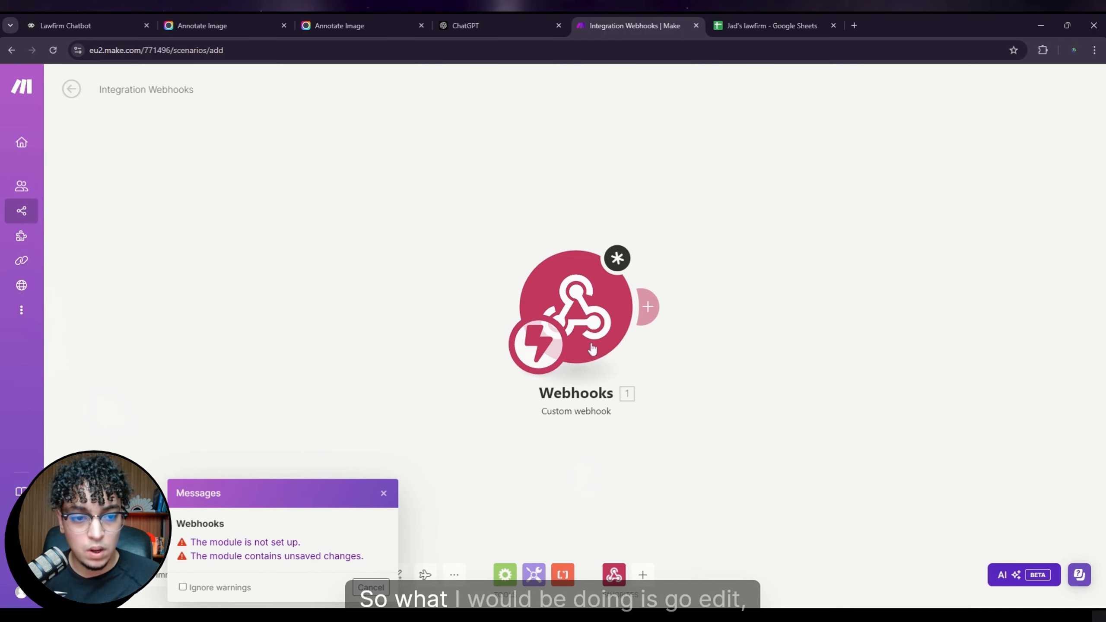
left_click(575, 314)
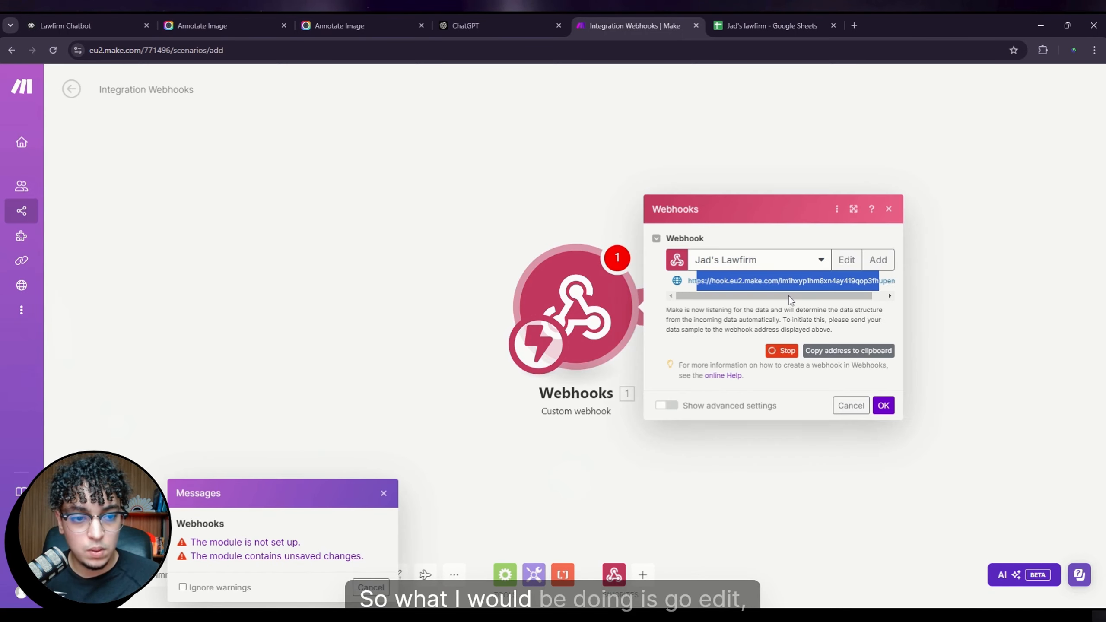
left_click(857, 260)
left_click(802, 328)
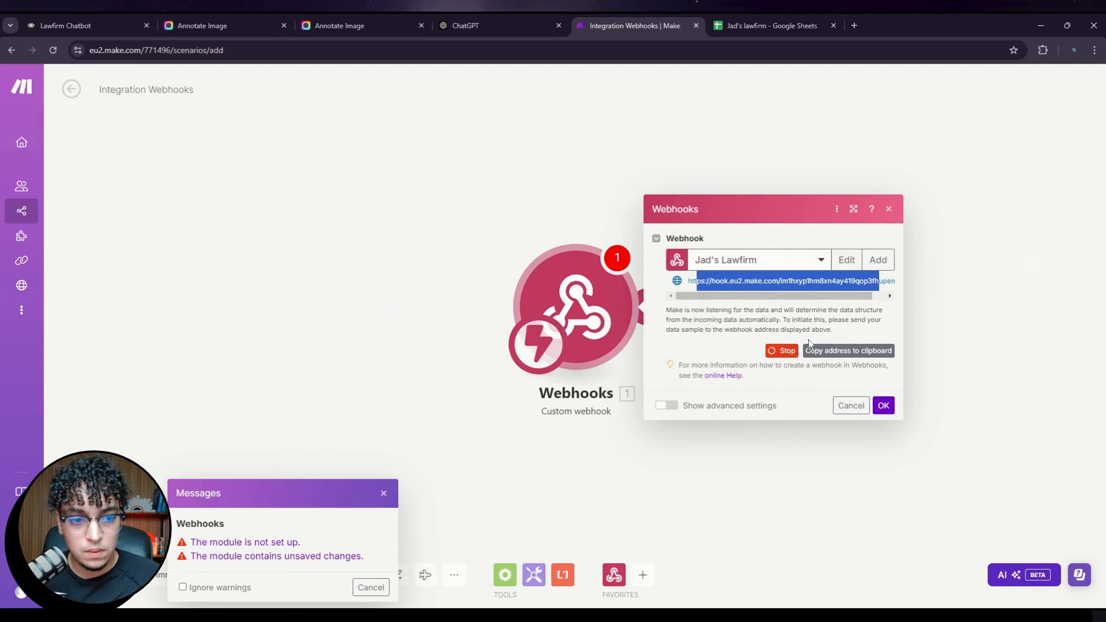
left_click(885, 406)
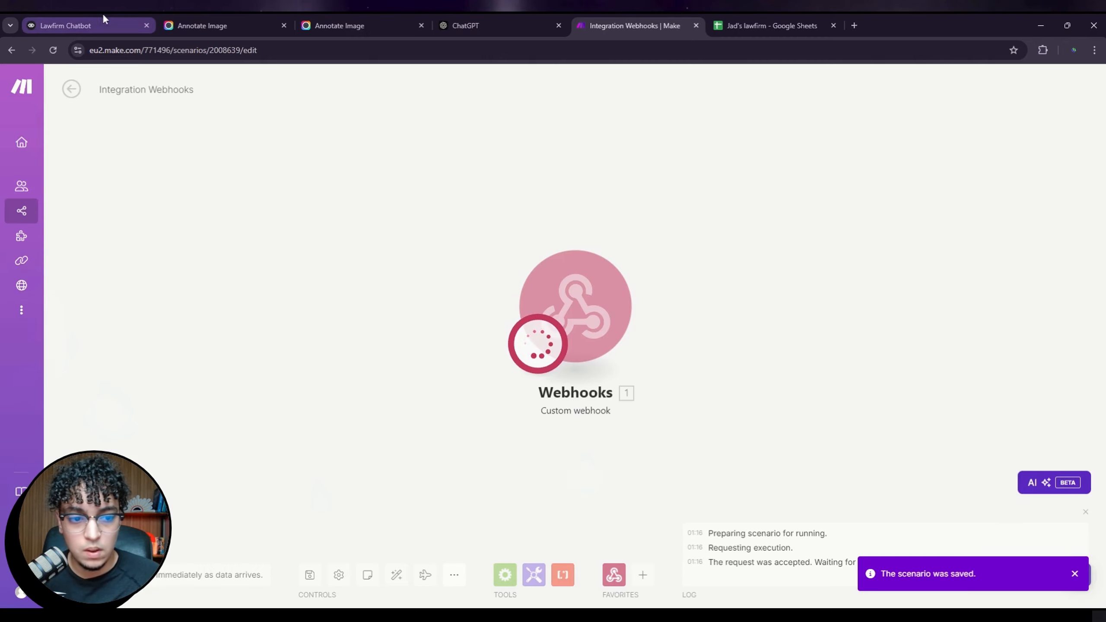
left_click(87, 25)
Step: From the API block, generate a test request with sample name and phone_number values, then check Make
left_click(900, 515)
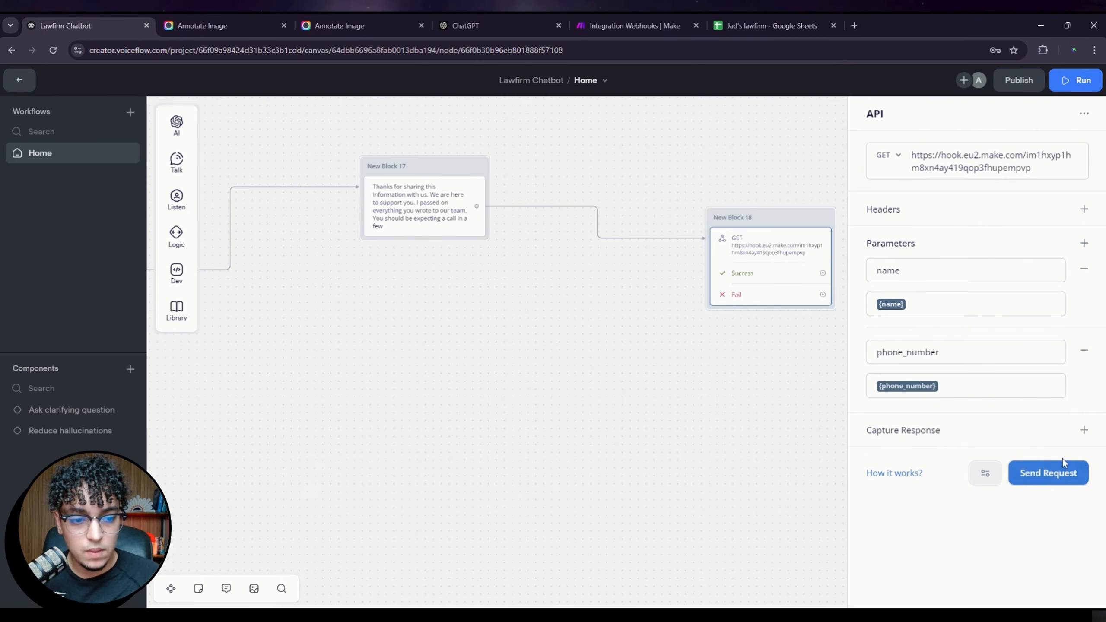
left_click(1043, 482)
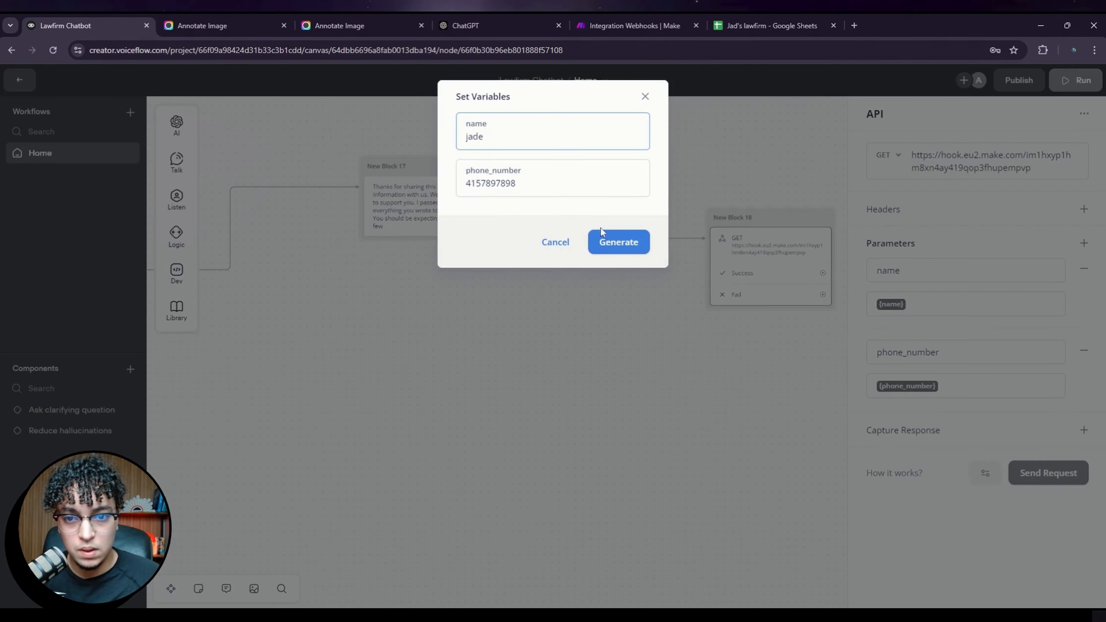
left_click_drag(501, 137, 371, 134)
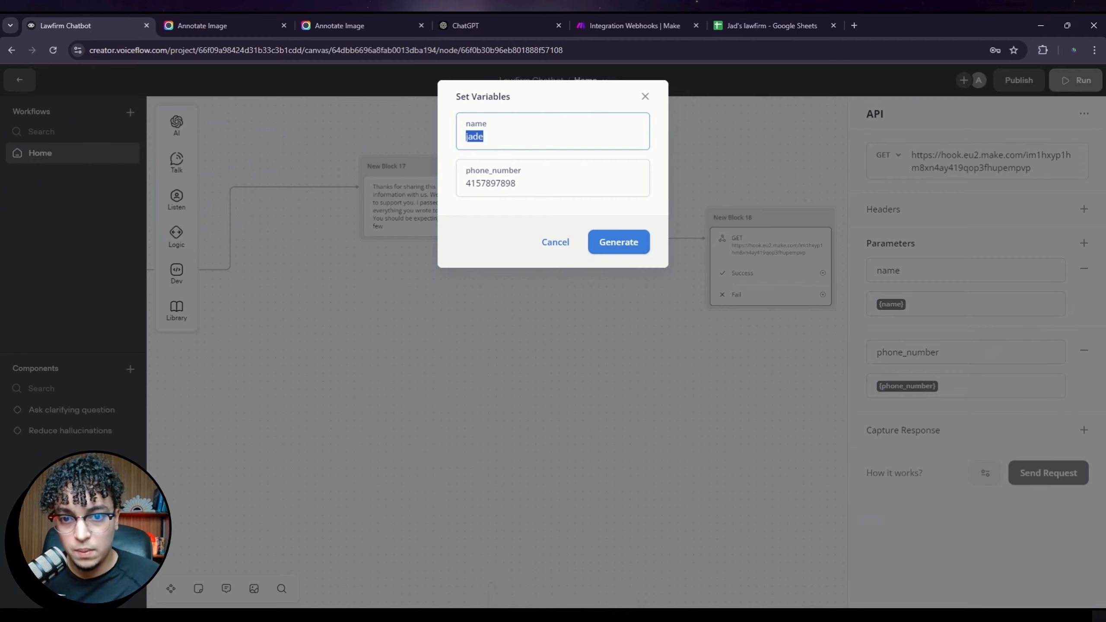
left_click(501, 137)
left_click(538, 183)
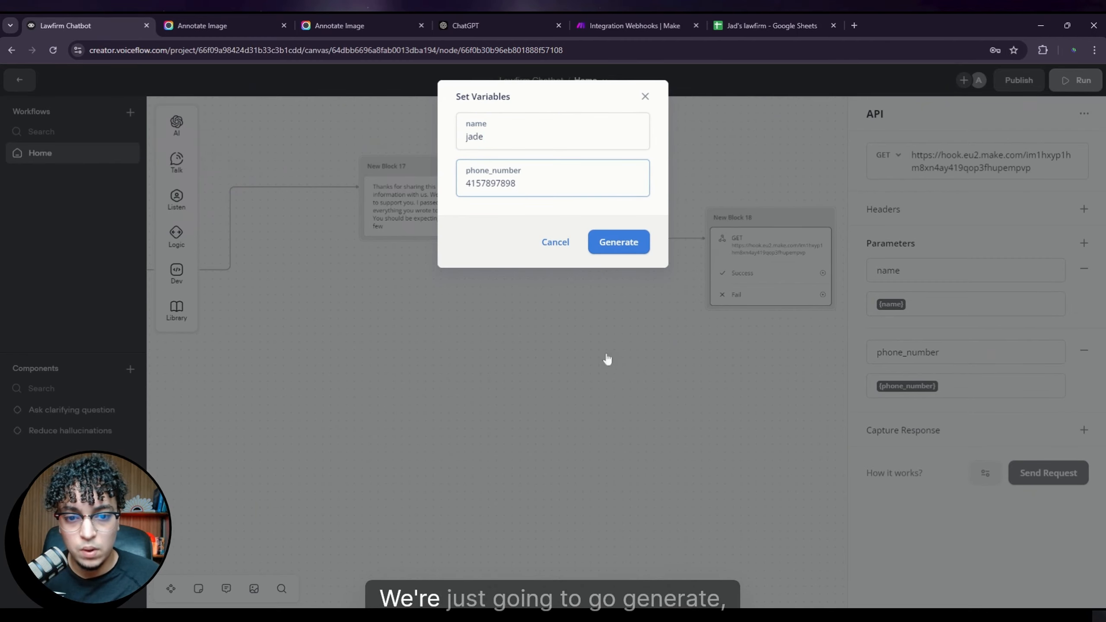
left_click(623, 243)
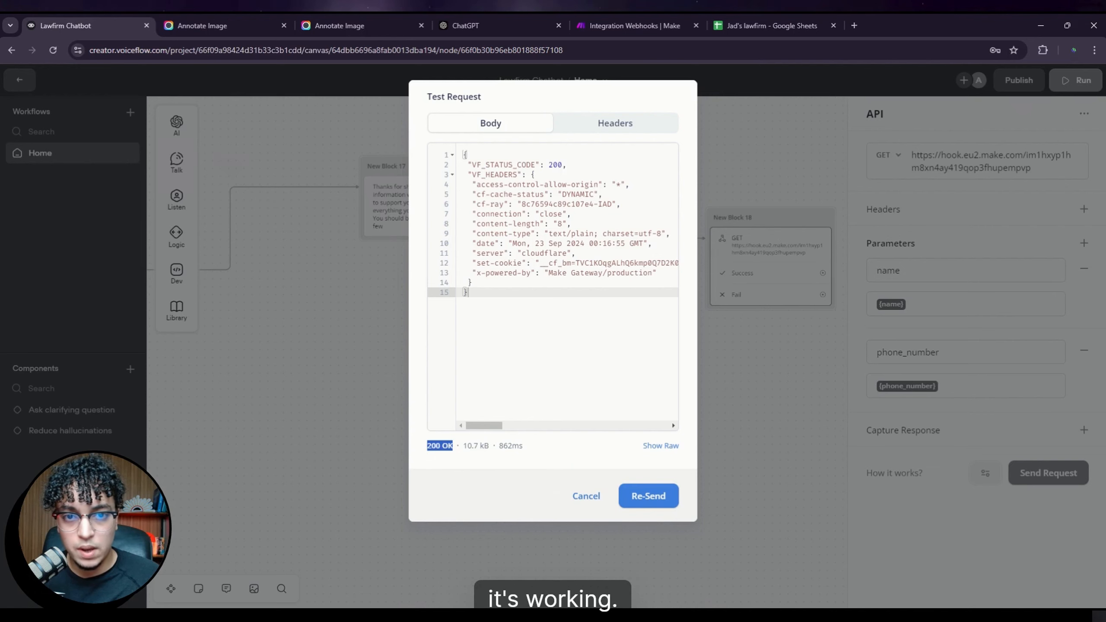
left_click(647, 26)
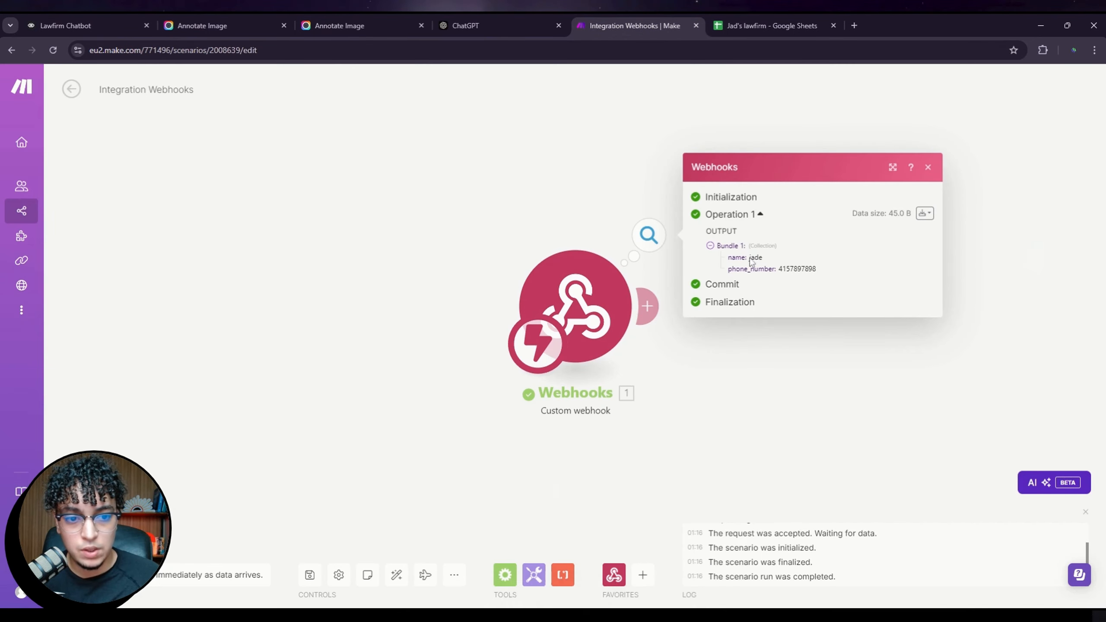
Step: Review the received name and phone bundle and the empty law firm sheet, then add a module after Webhooks
left_click(773, 263)
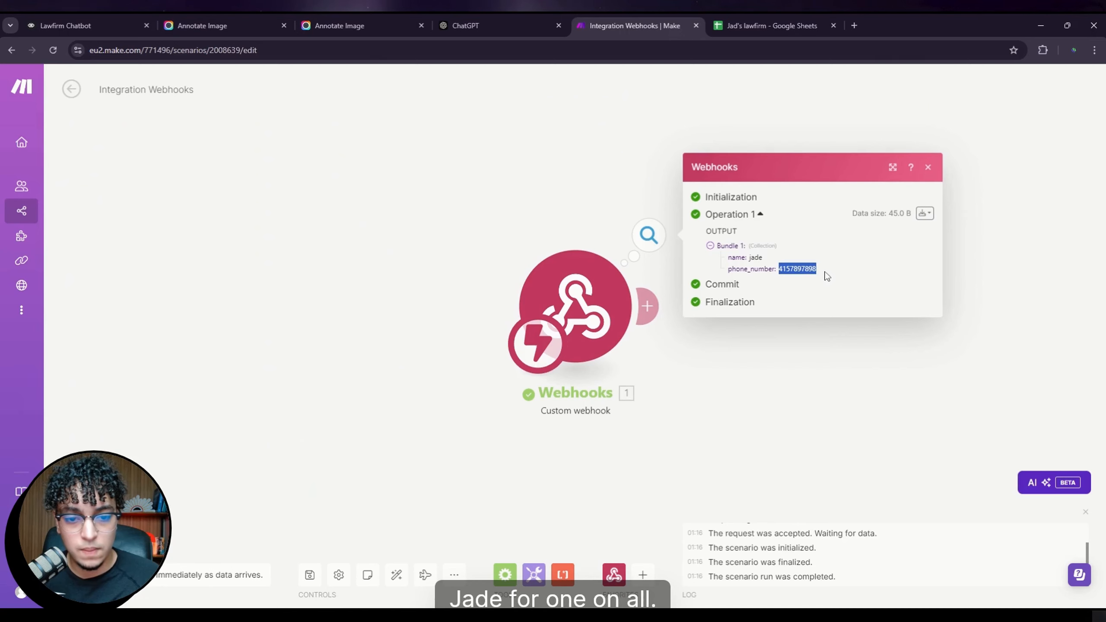
left_click(689, 402)
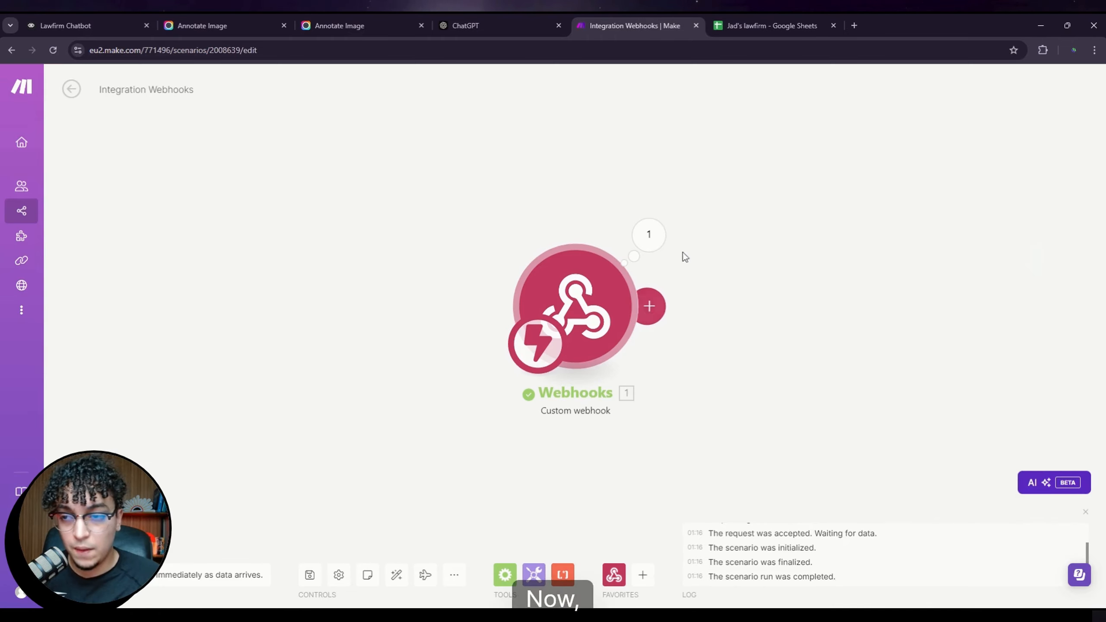
left_click(743, 25)
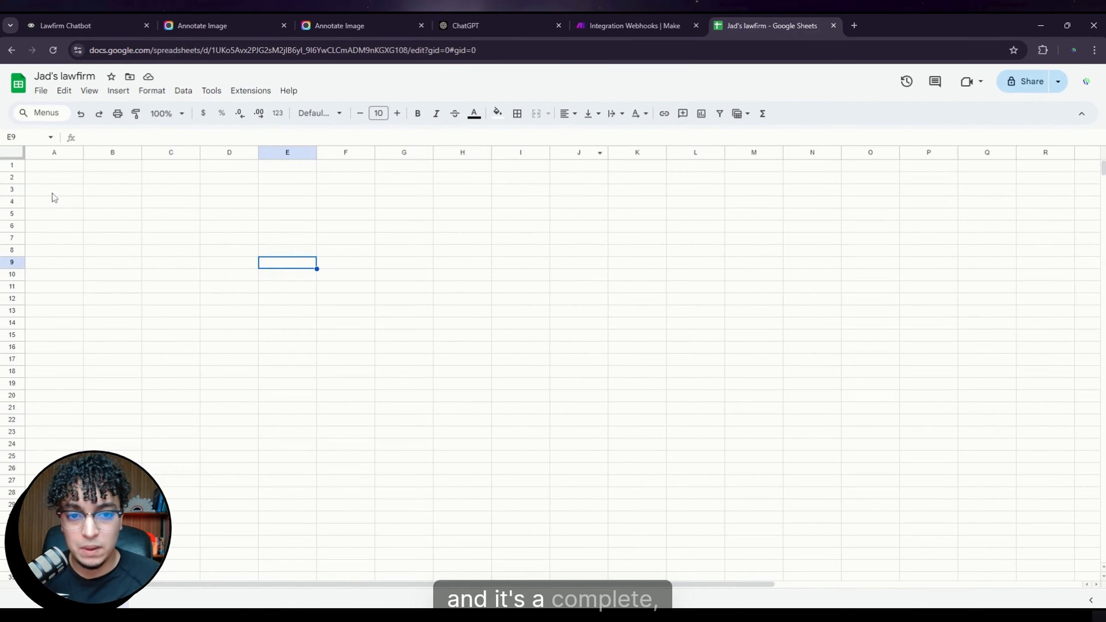
left_click_drag(54, 166, 906, 481)
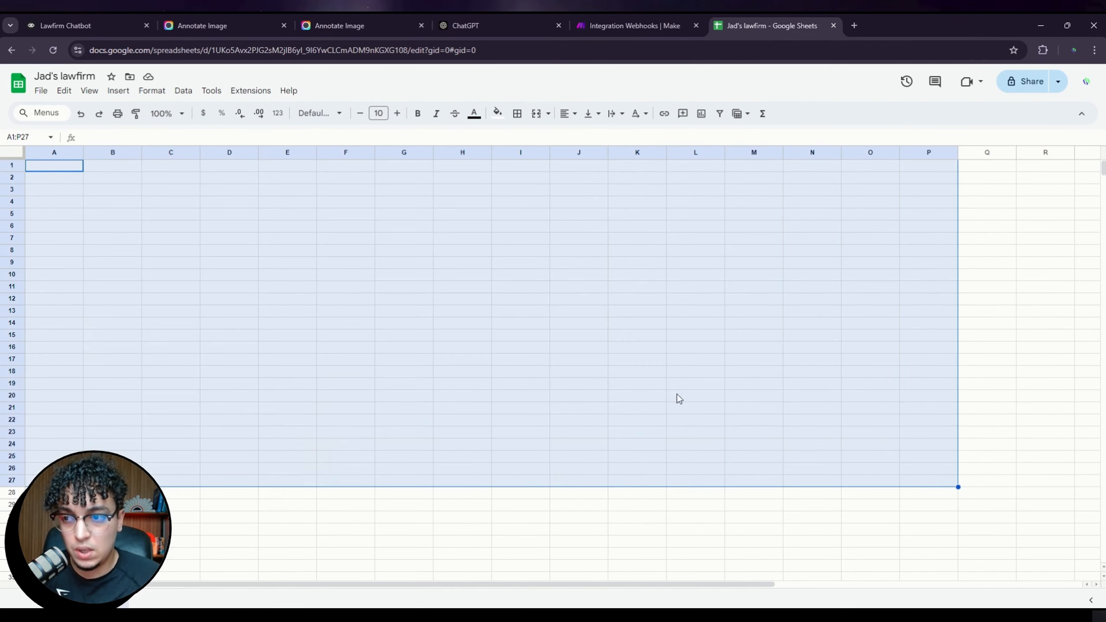
left_click(344, 275)
left_click(61, 166)
left_click(166, 166)
left_click(73, 225)
left_click_drag(109, 226, 114, 238)
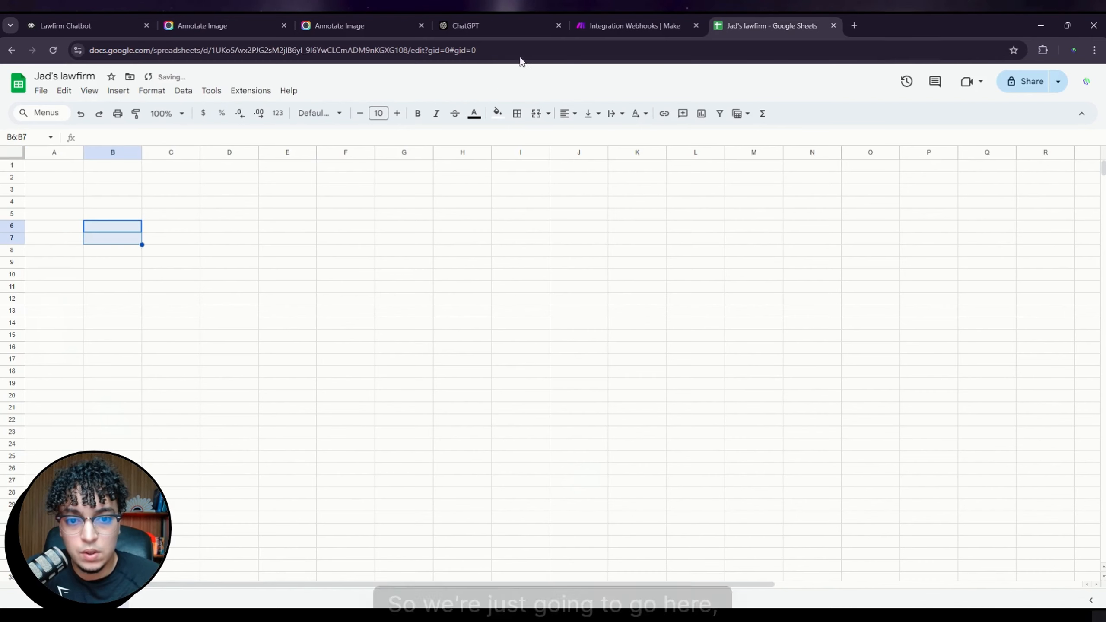
left_click(617, 29)
left_click(647, 308)
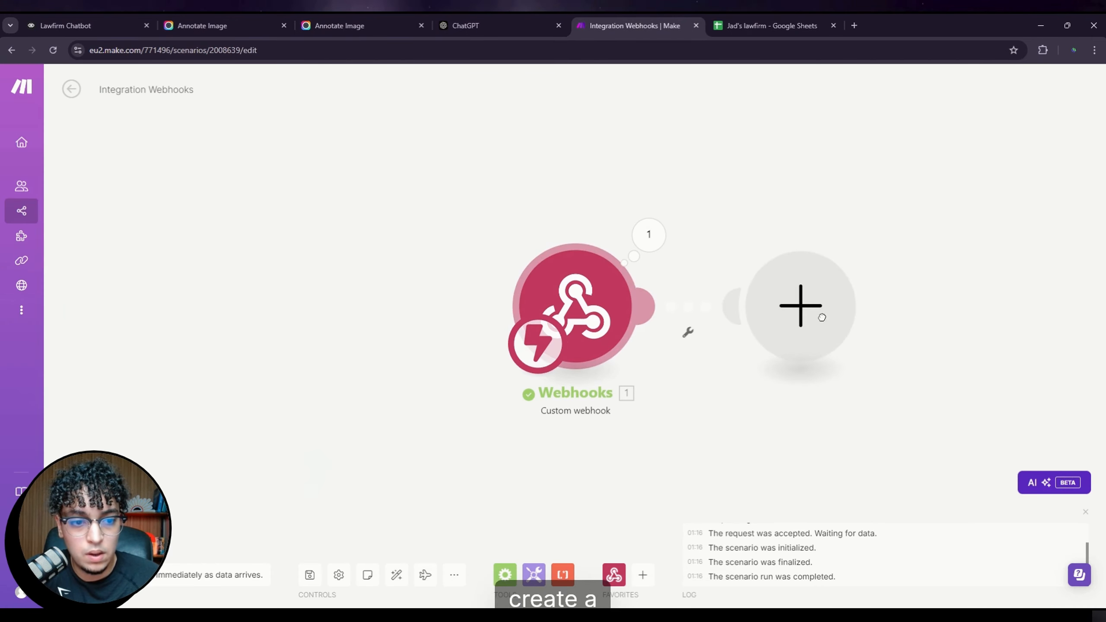
Step: Make the new module a Google Sheets Add a Row targeting the law firm spreadsheet's Sheet1
left_click(923, 305)
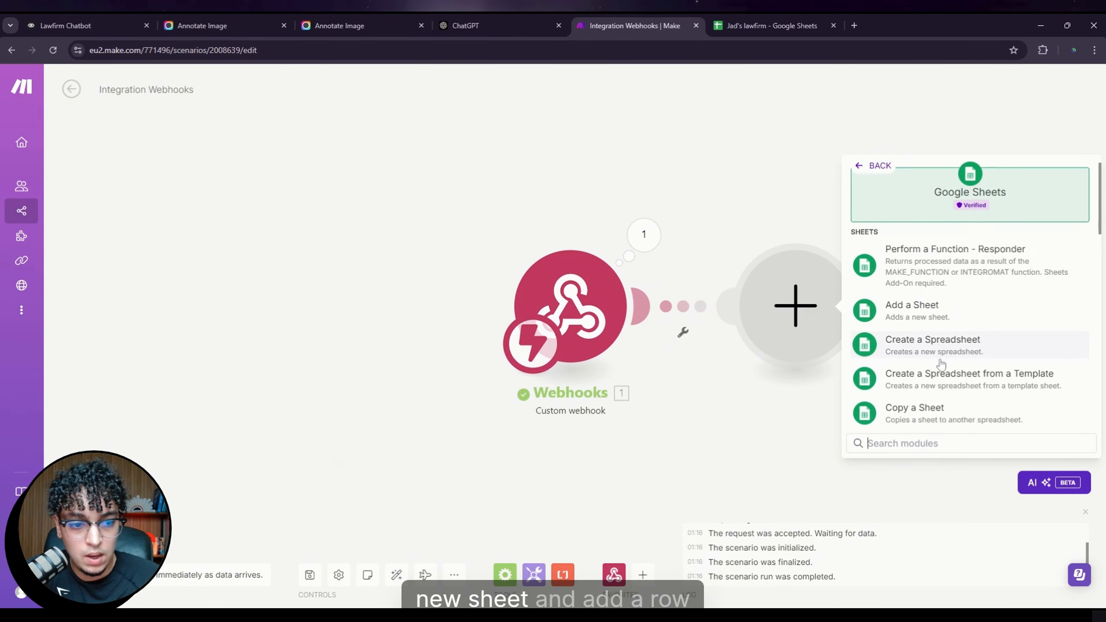
scroll(939, 363, "down", 3)
scroll(943, 369, "down", 5)
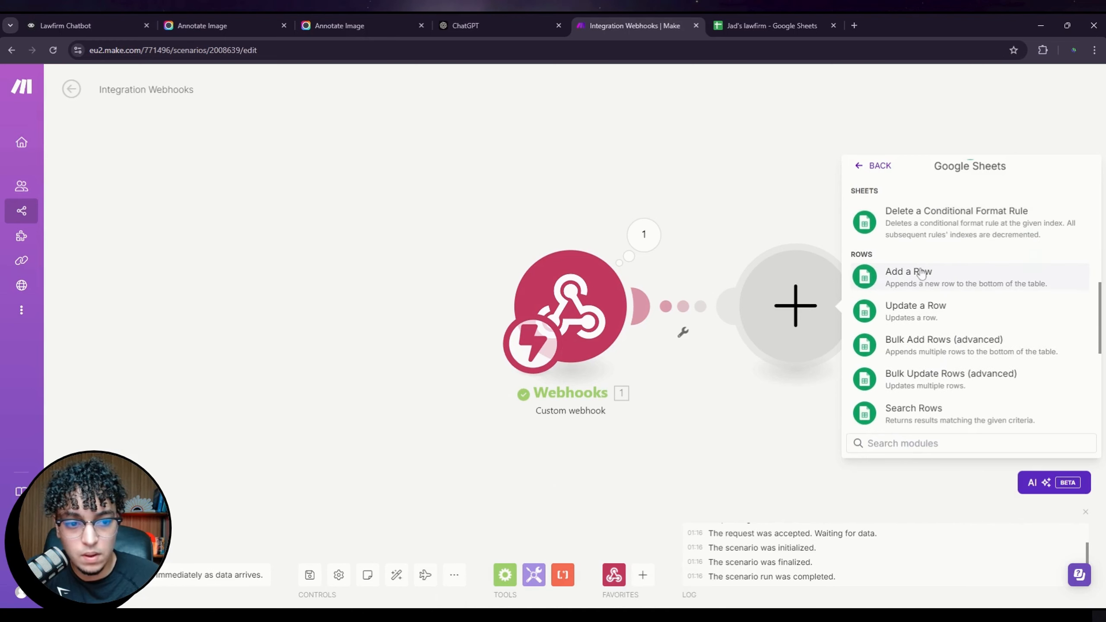
left_click(922, 271)
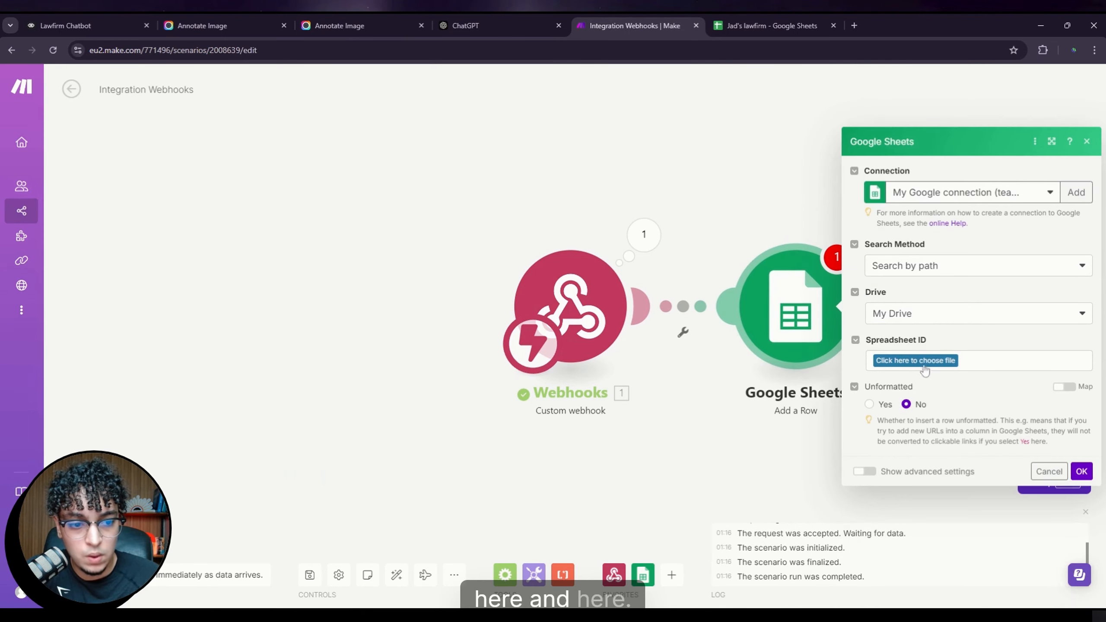
left_click(924, 363)
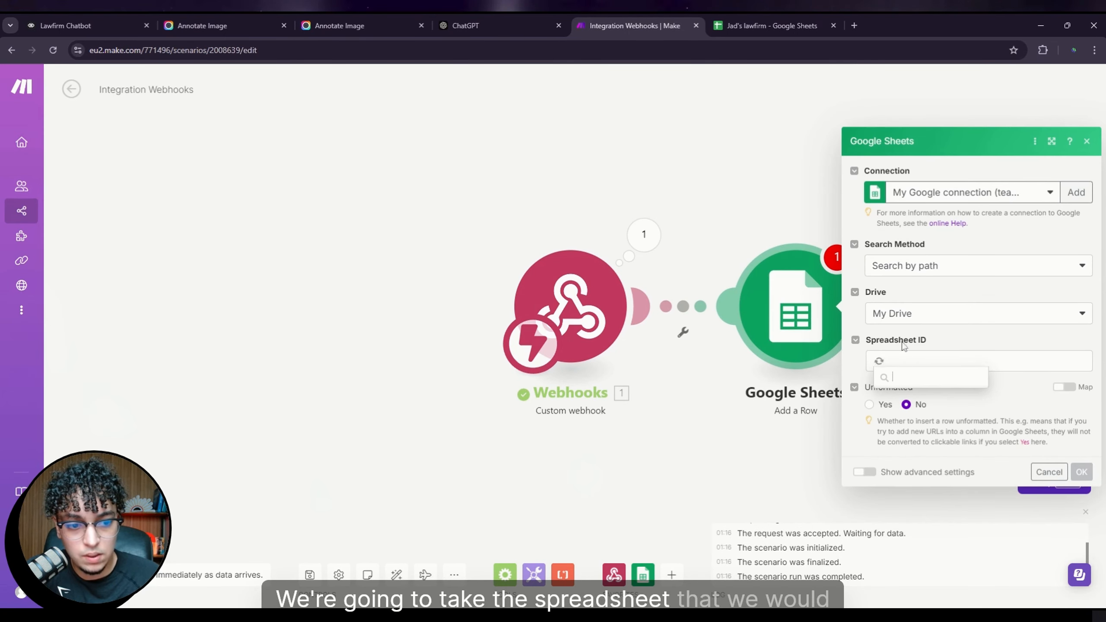
left_click(926, 397)
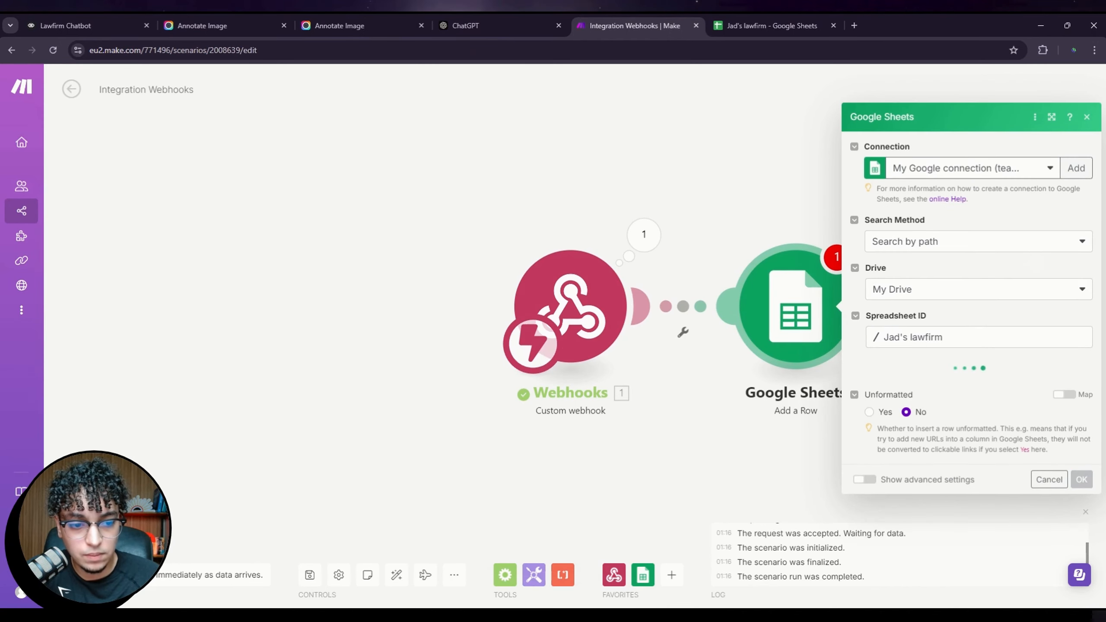
left_click(905, 383)
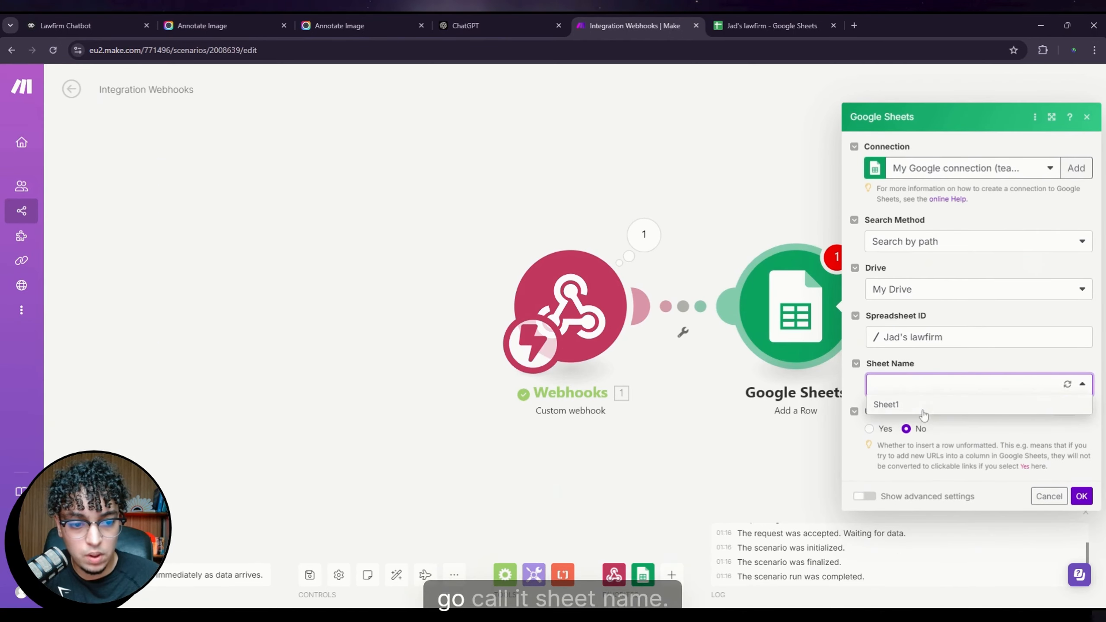
left_click(923, 410)
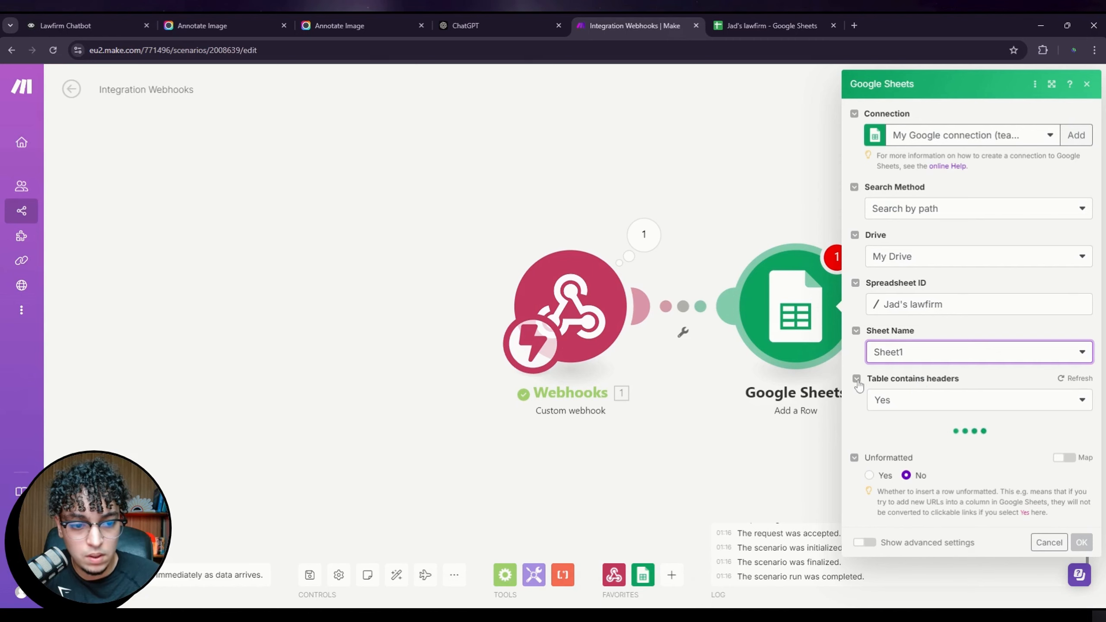
Step: Map the webhook's name into column A and phone_number into column B
left_click(985, 465)
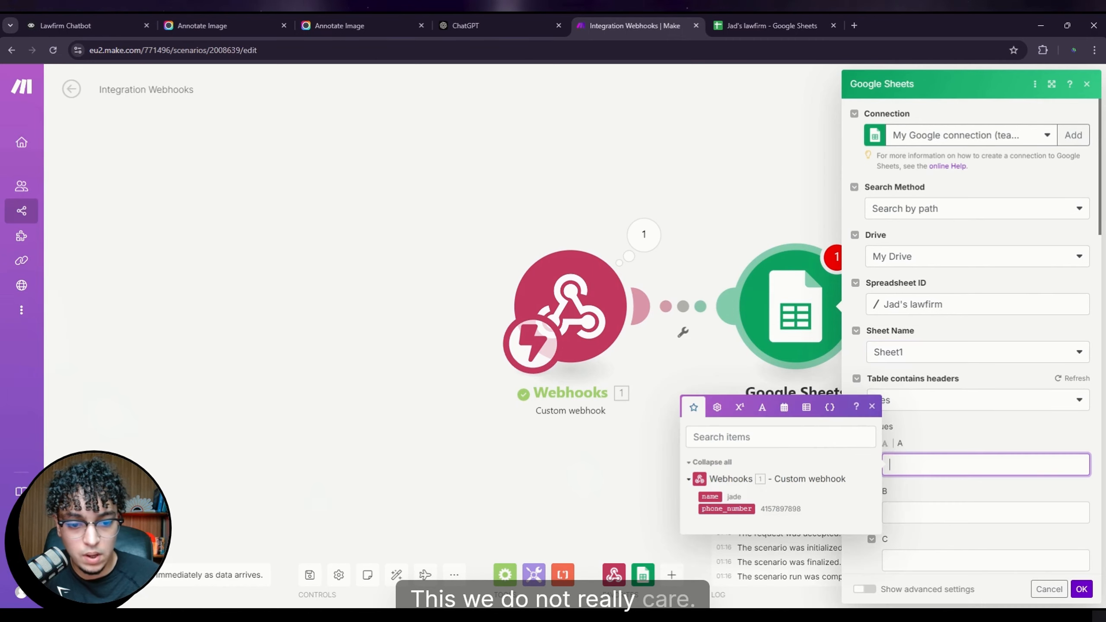
left_click(710, 497)
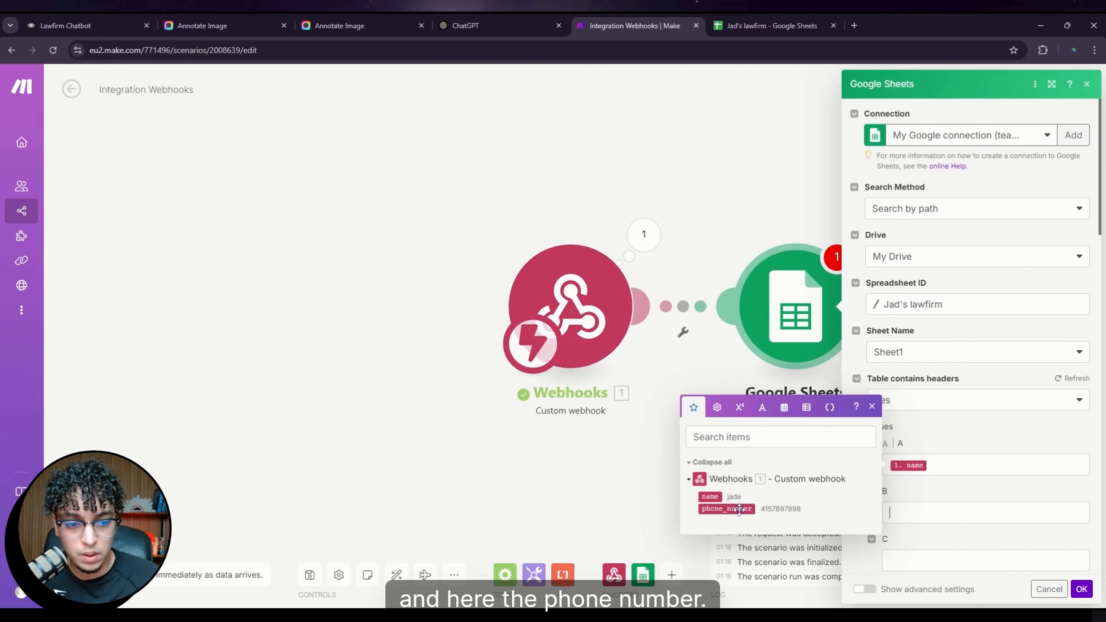
left_click_drag(739, 509, 968, 513)
left_click(72, 25)
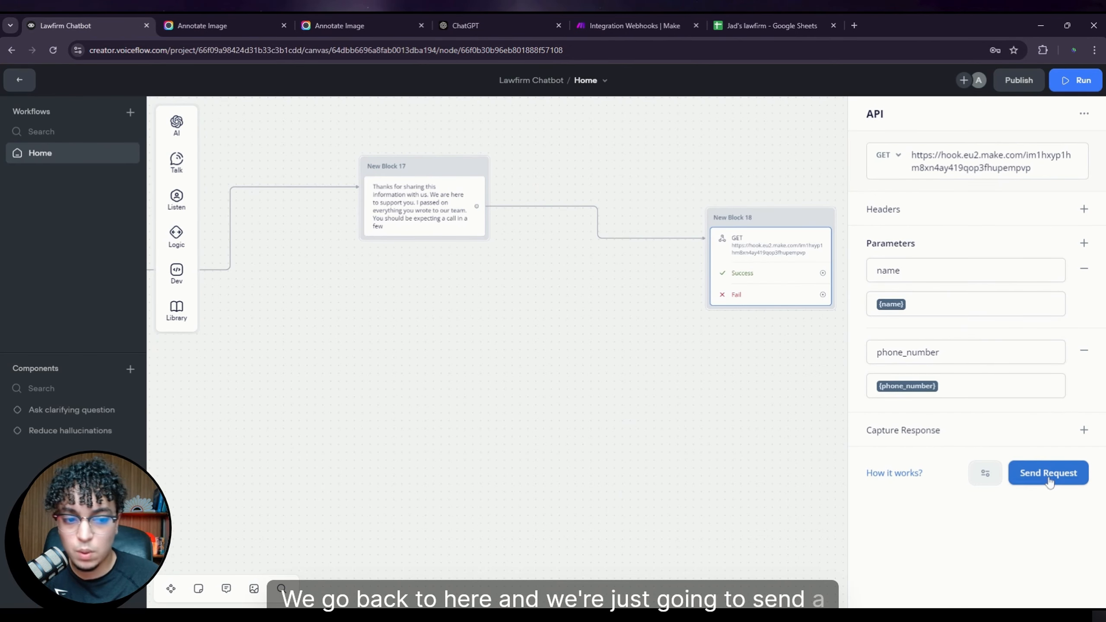
Step: Re-save the Jad's Lawfirm webhook settings in the Webhooks module
left_click(1049, 474)
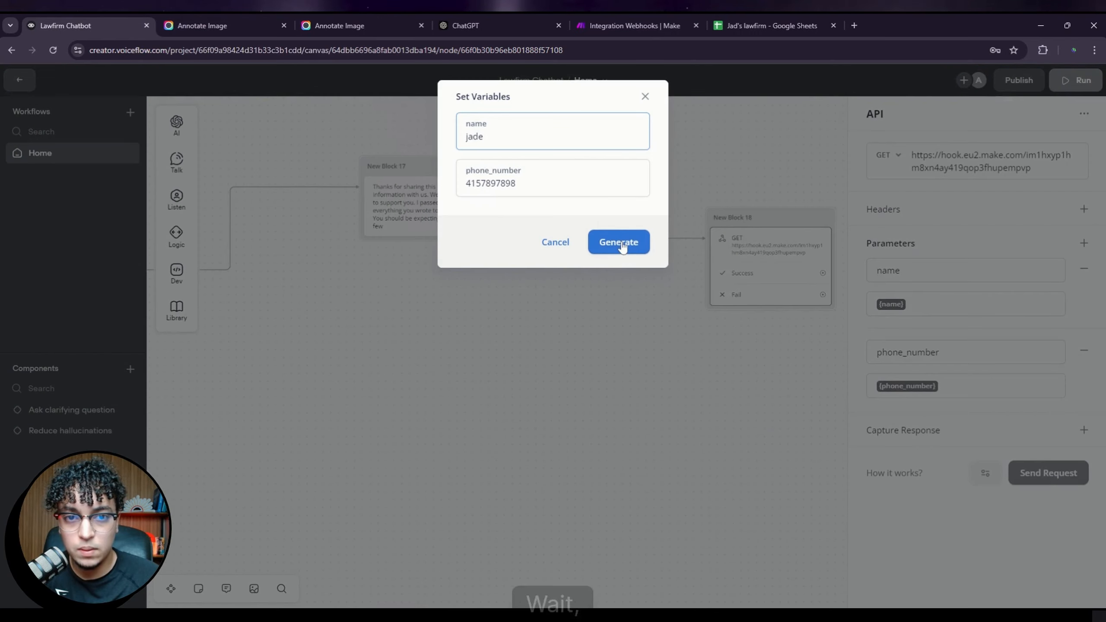
left_click(612, 25)
left_click(232, 506)
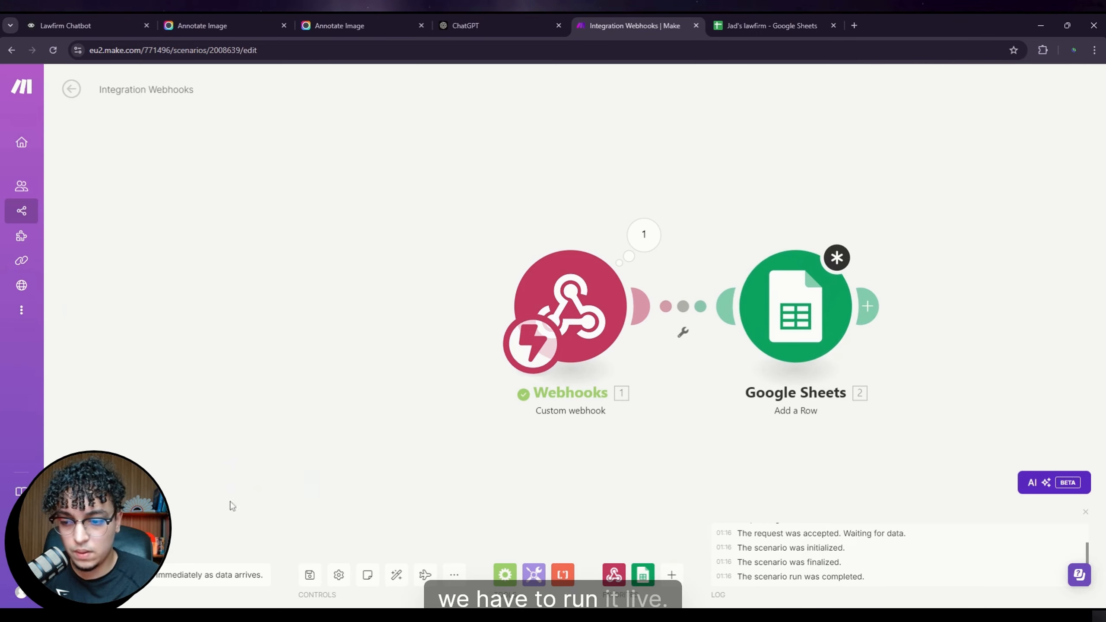
left_click(133, 575)
left_click(574, 311)
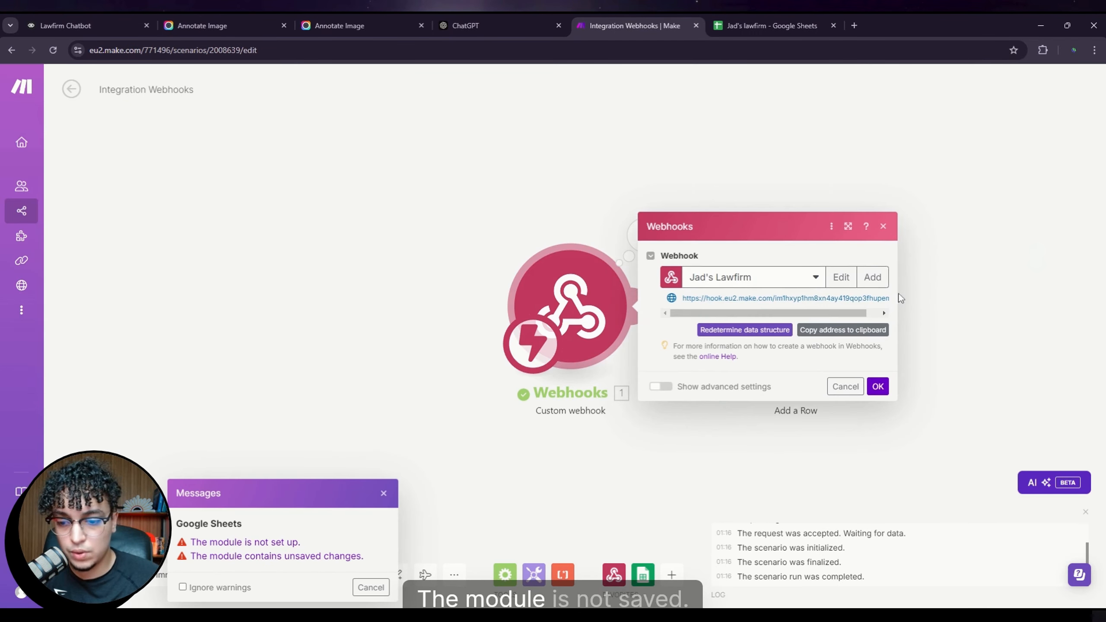
left_click(841, 277)
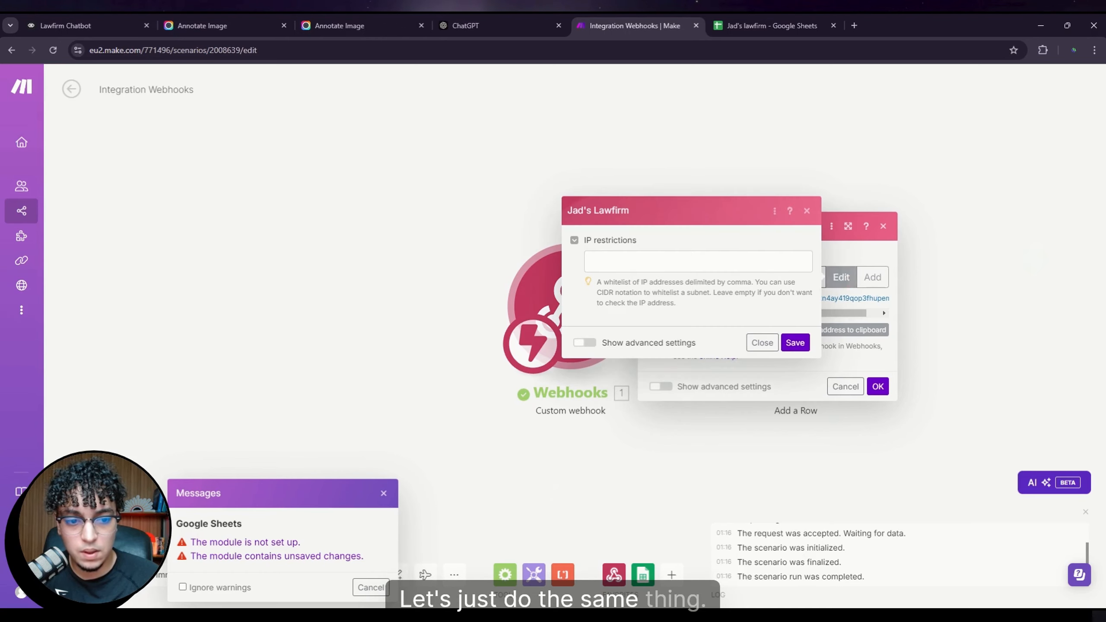
left_click(795, 343)
left_click(878, 387)
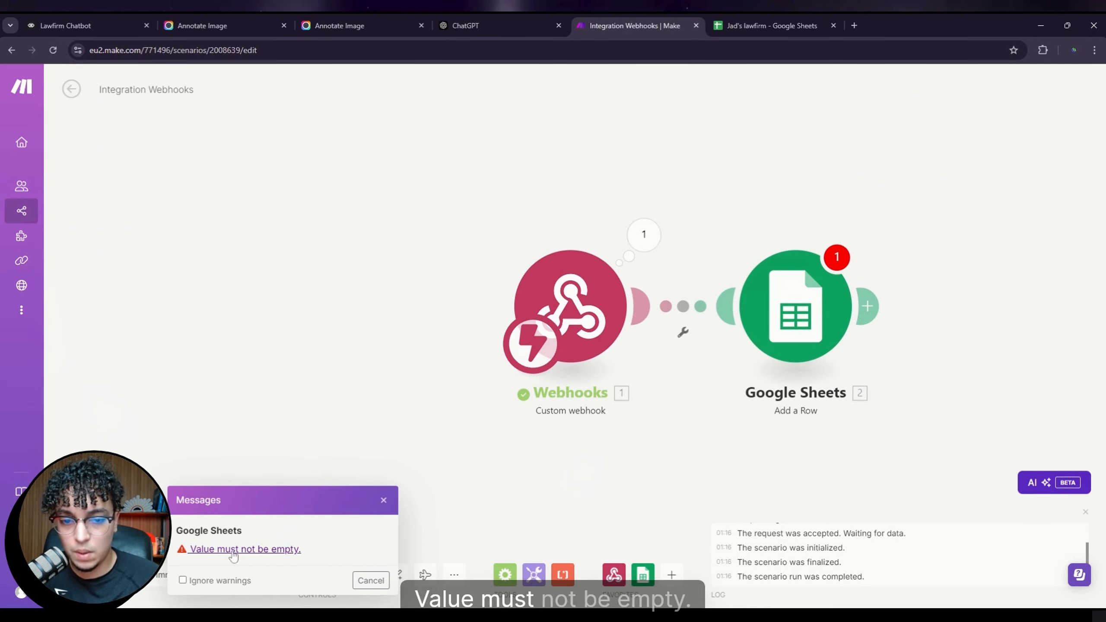
Step: Point Add a Row at Jad's lawfirm with name and phone_number in A and B, then run once
left_click(262, 550)
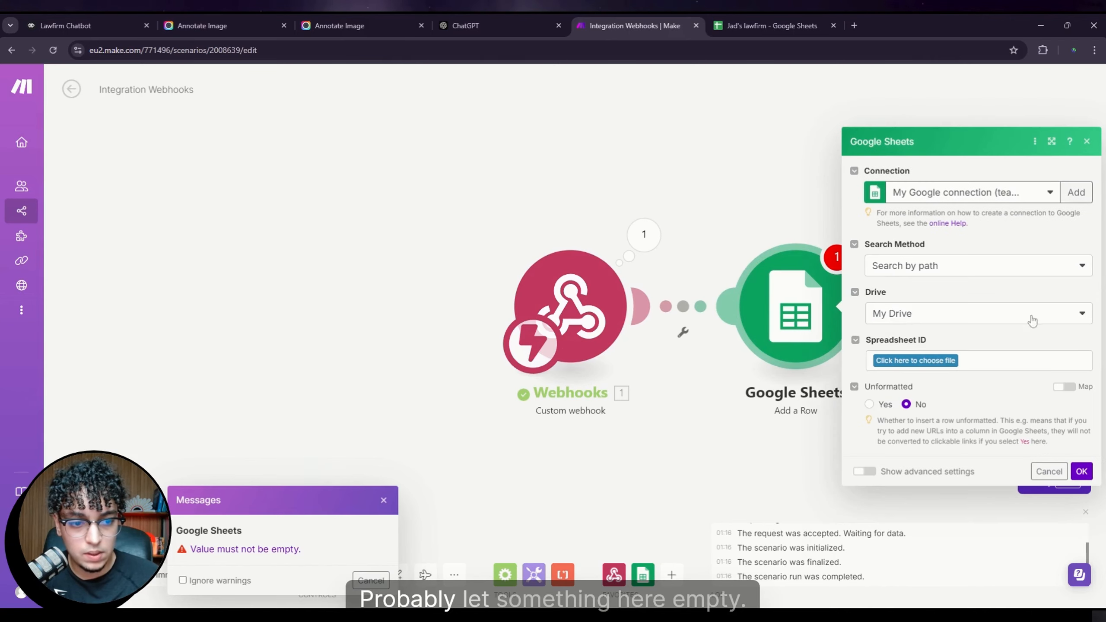
left_click(938, 362)
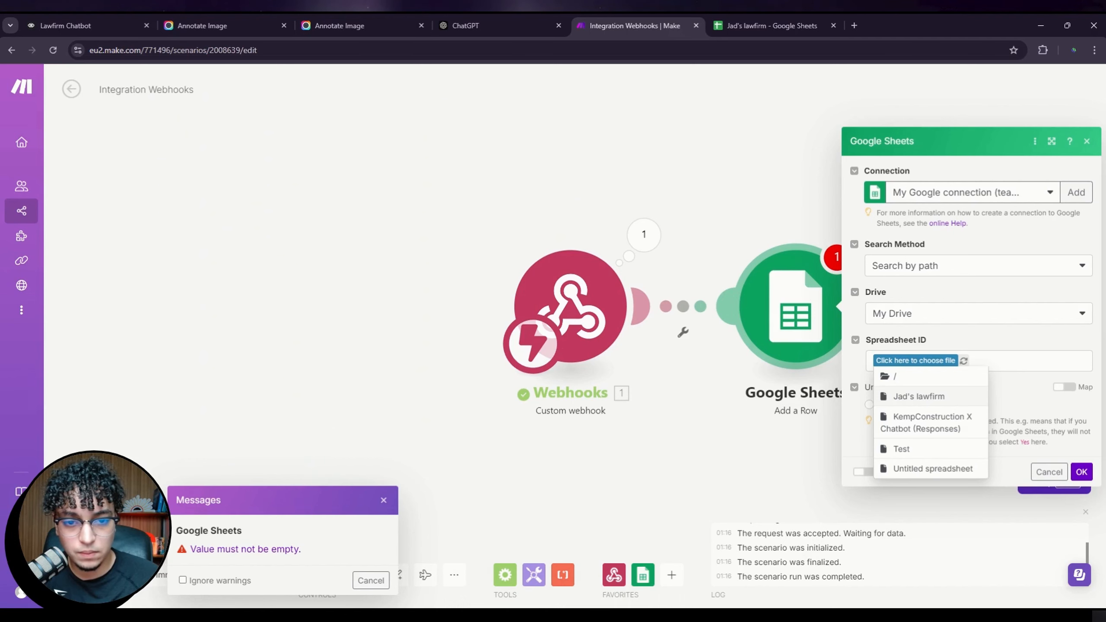
left_click(919, 397)
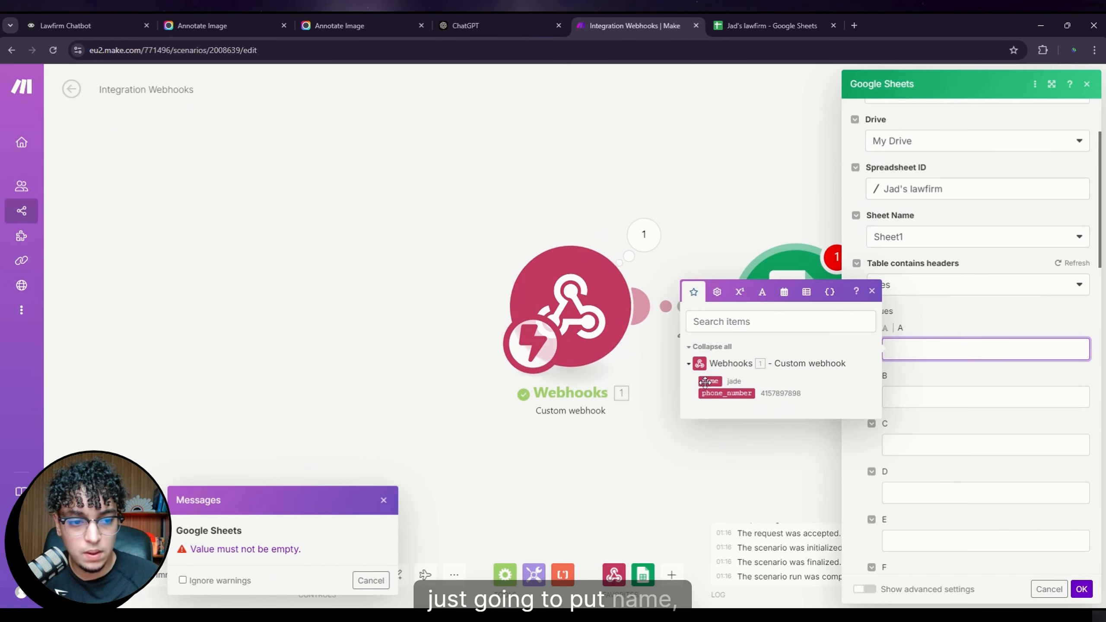
left_click(713, 382)
left_click_drag(726, 394, 913, 398)
left_click(1082, 589)
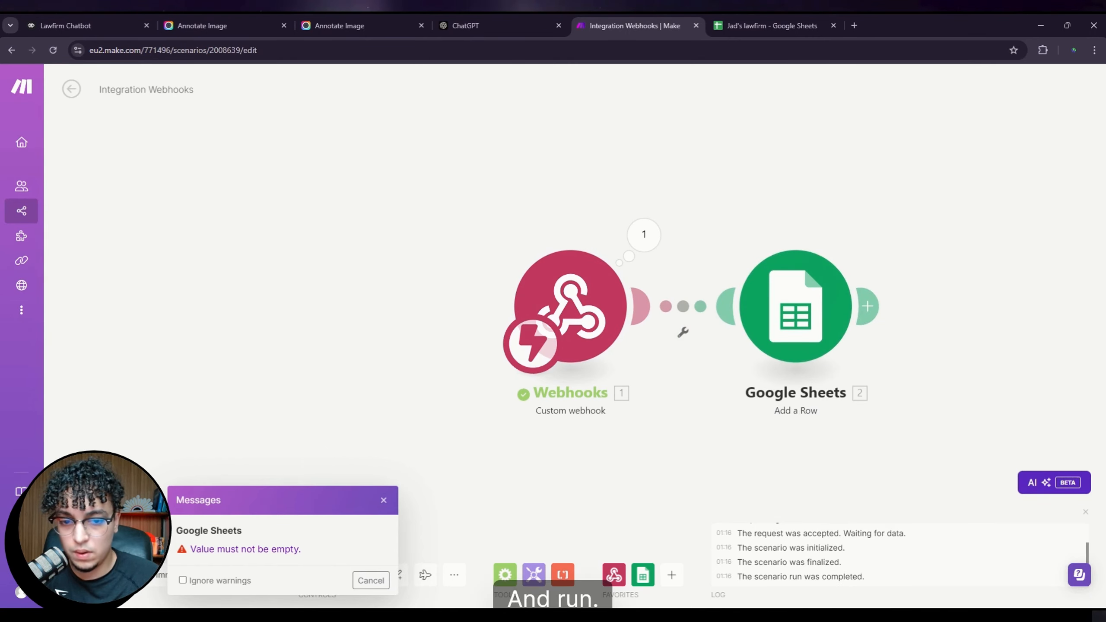
left_click(93, 576)
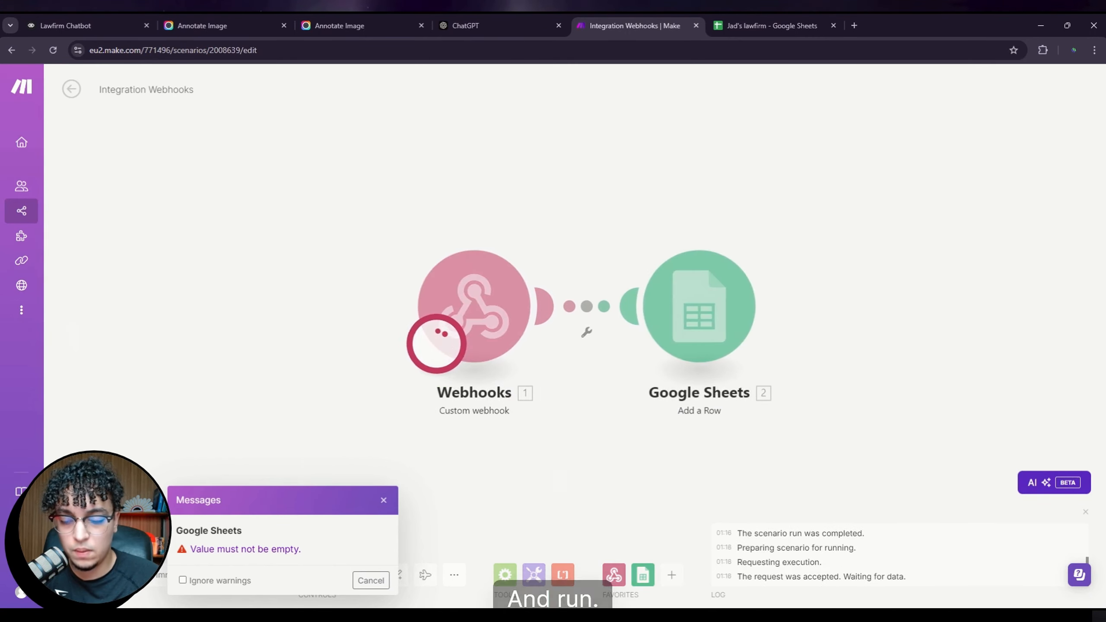
left_click(383, 500)
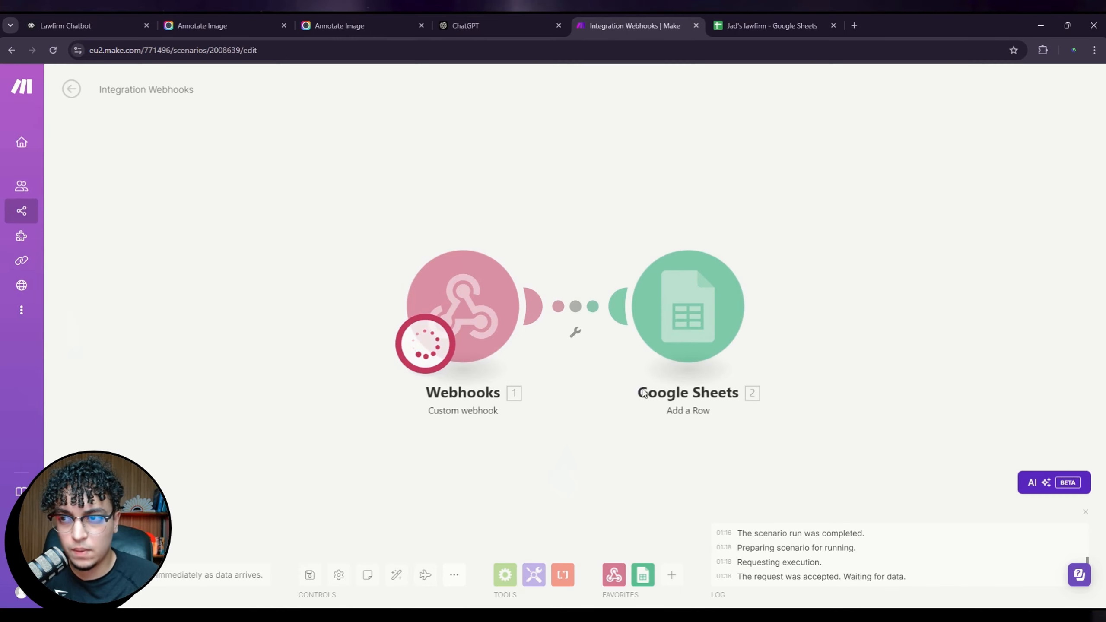
Step: Replace the test name and phone_number values in Set Variables and resend, getting 200 OK
left_click(56, 25)
key("ctrl+a")
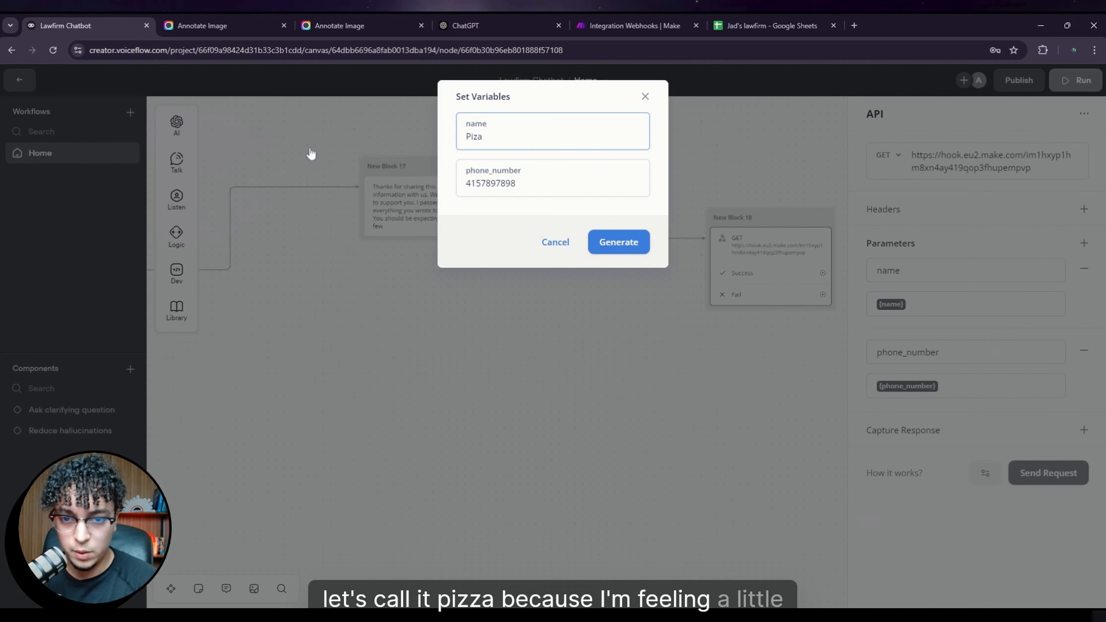
key("BackSpace")
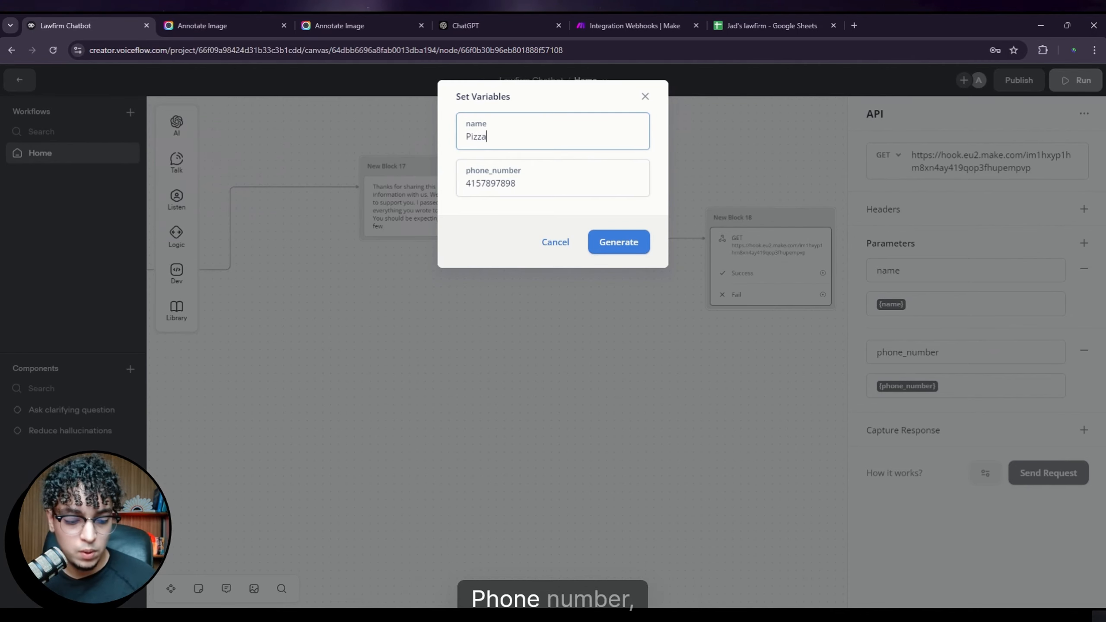
key("Tab")
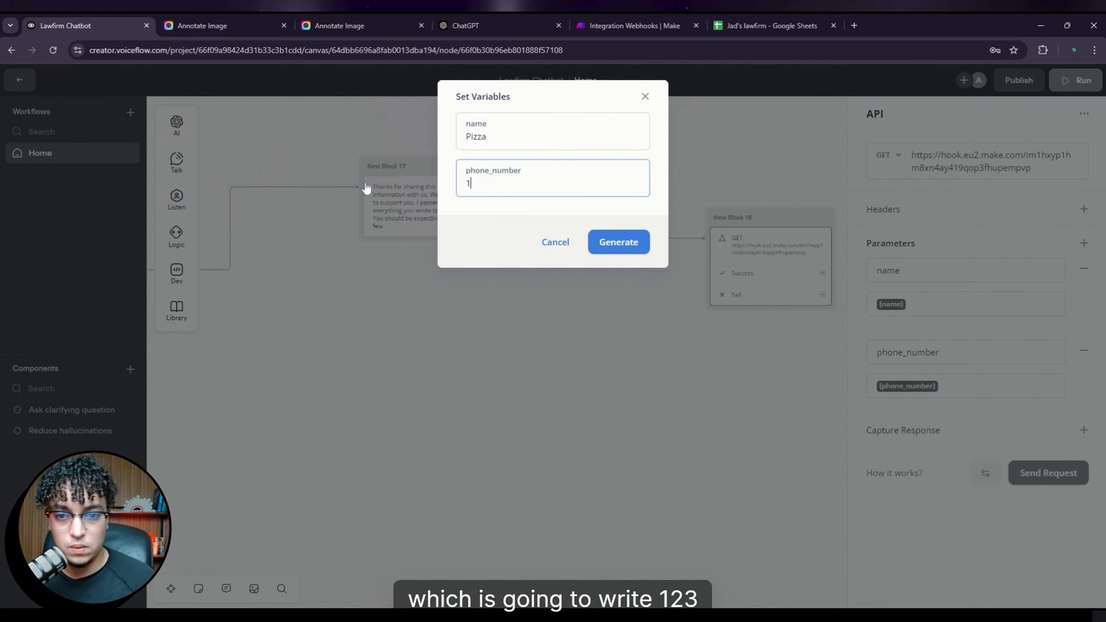
left_click(647, 248)
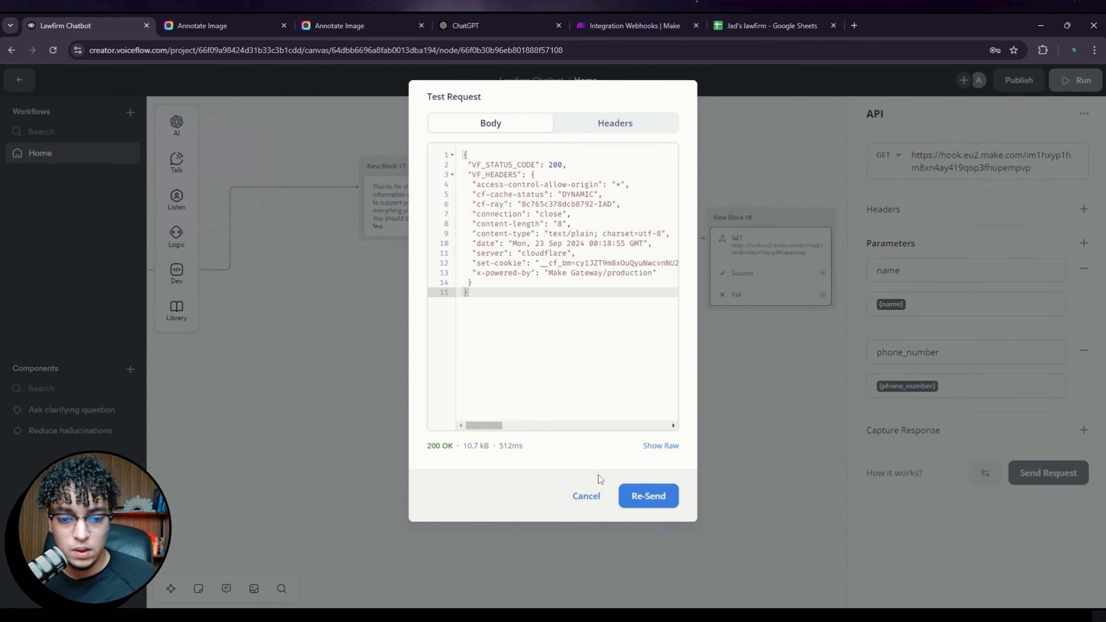
left_click_drag(427, 446, 448, 445)
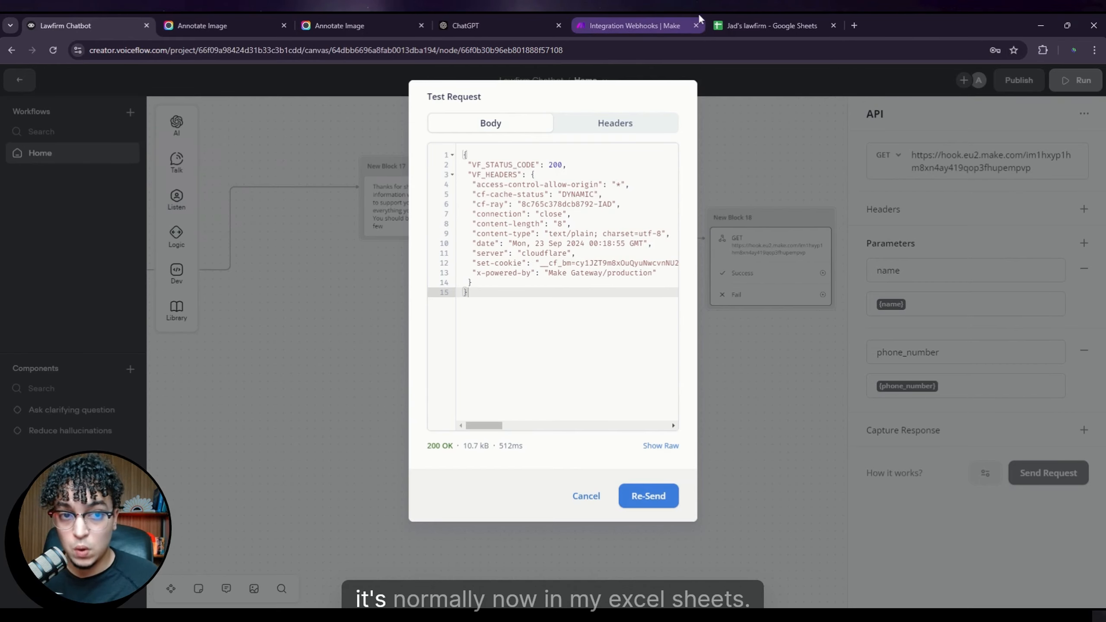
Step: Check cells A1 and B1 of the Jad's lawfirm sheet for the test name and phone number
left_click(759, 22)
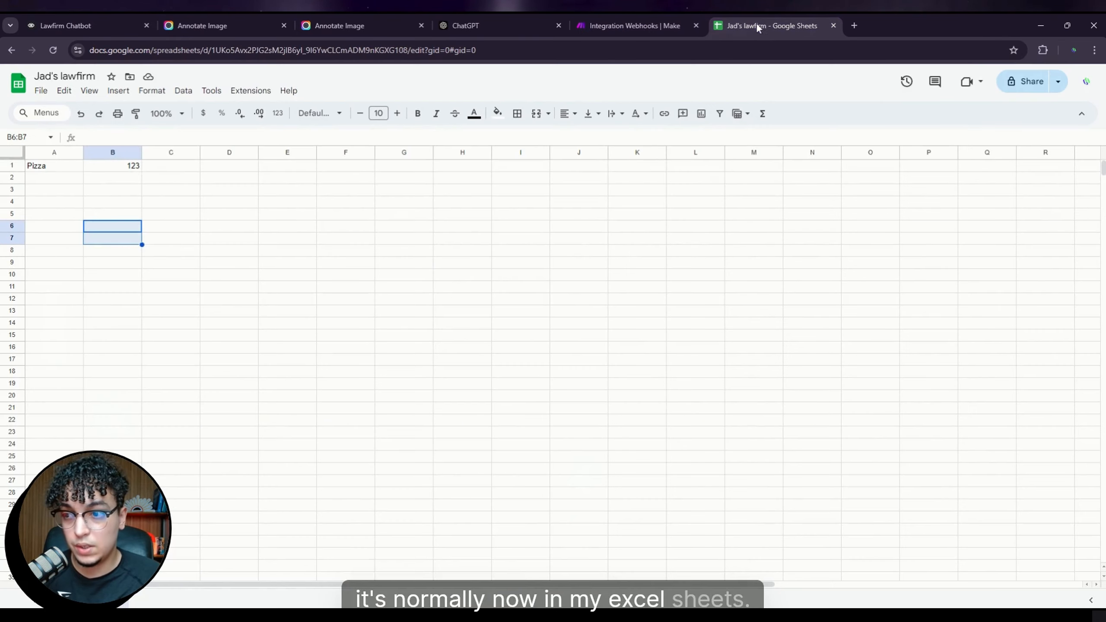
left_click(65, 169)
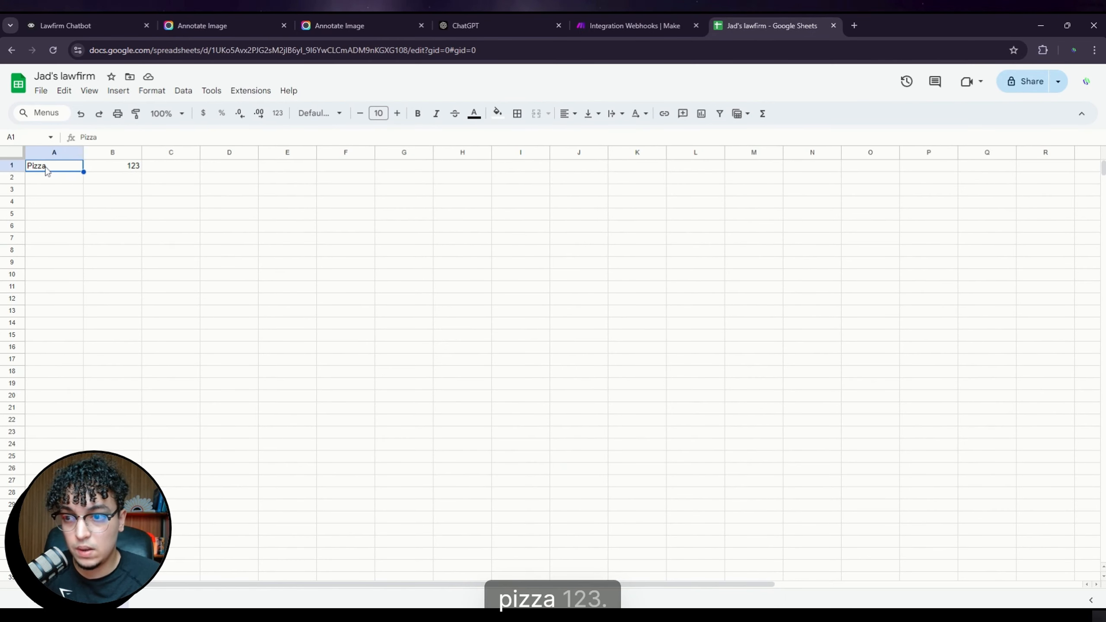
left_click(125, 169)
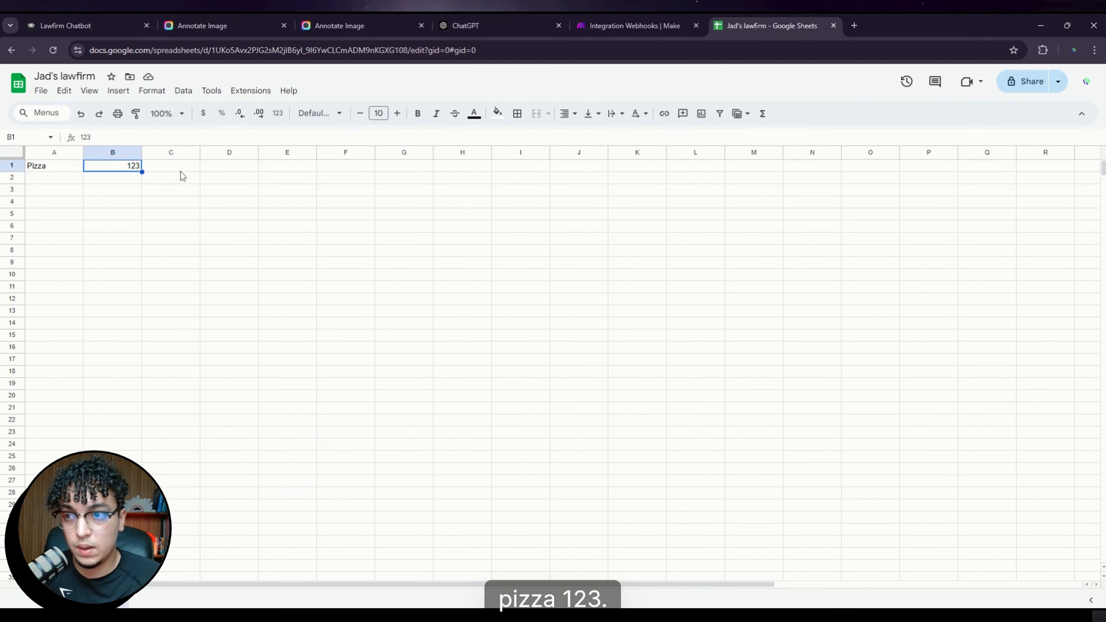
left_click(76, 16)
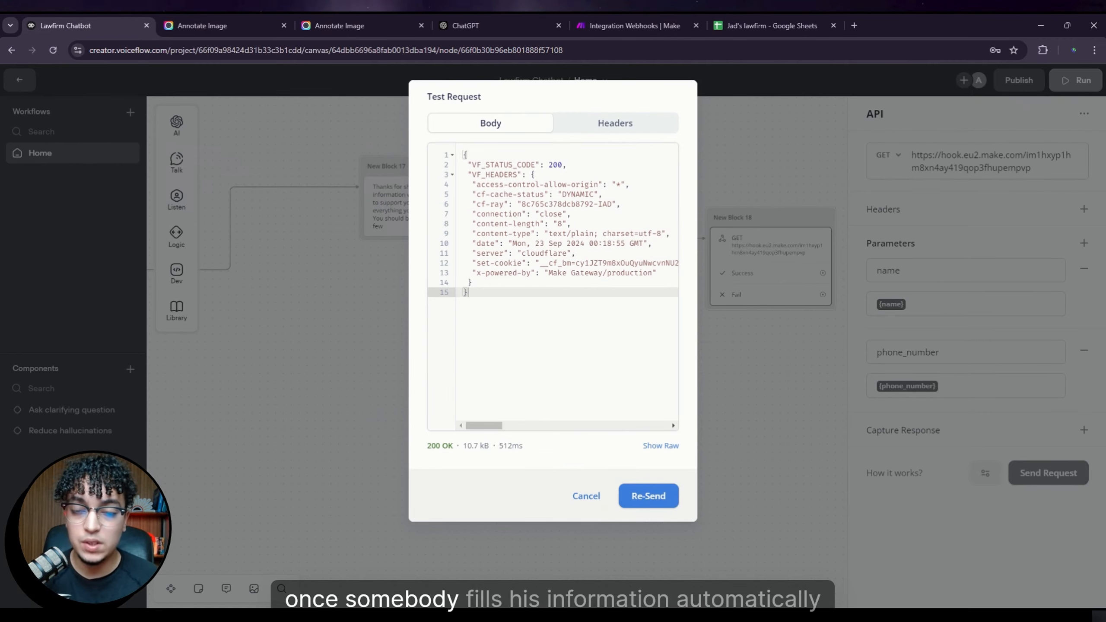
left_click(771, 25)
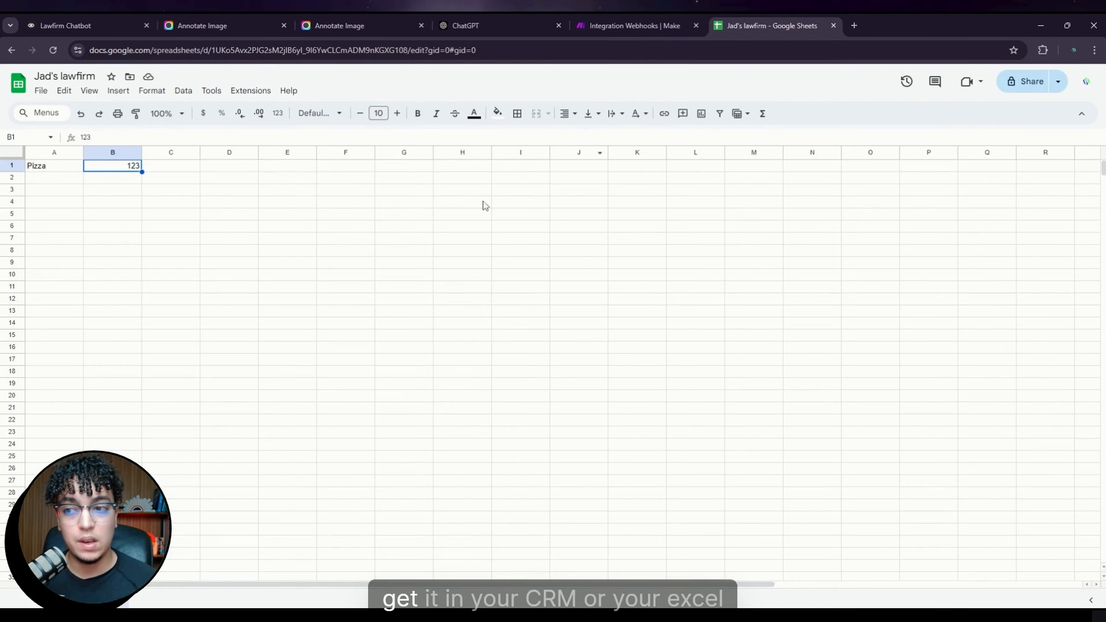